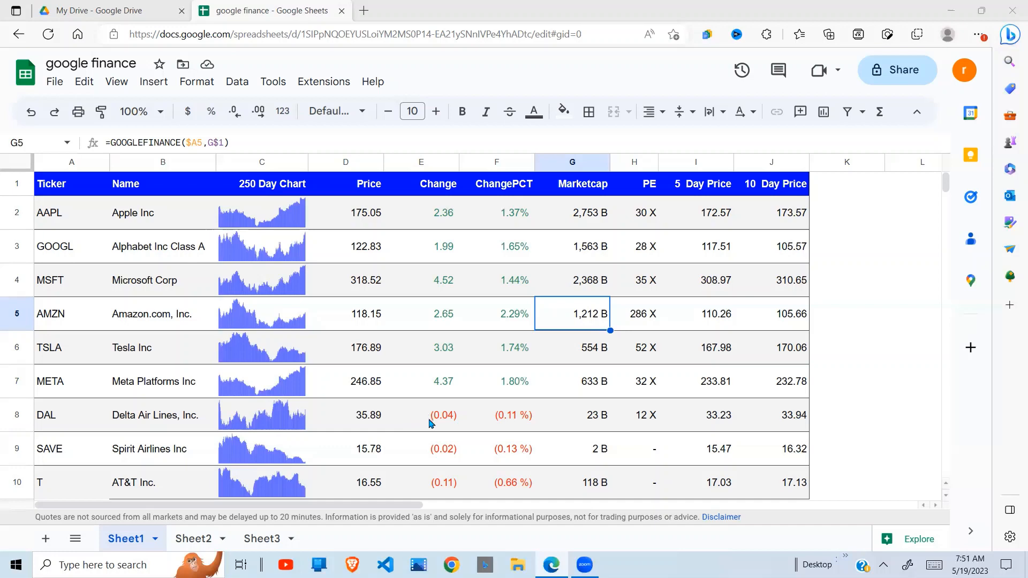
# Open Sheet3 and select cell A2 under the Ticker header
pyautogui.click(272, 546)
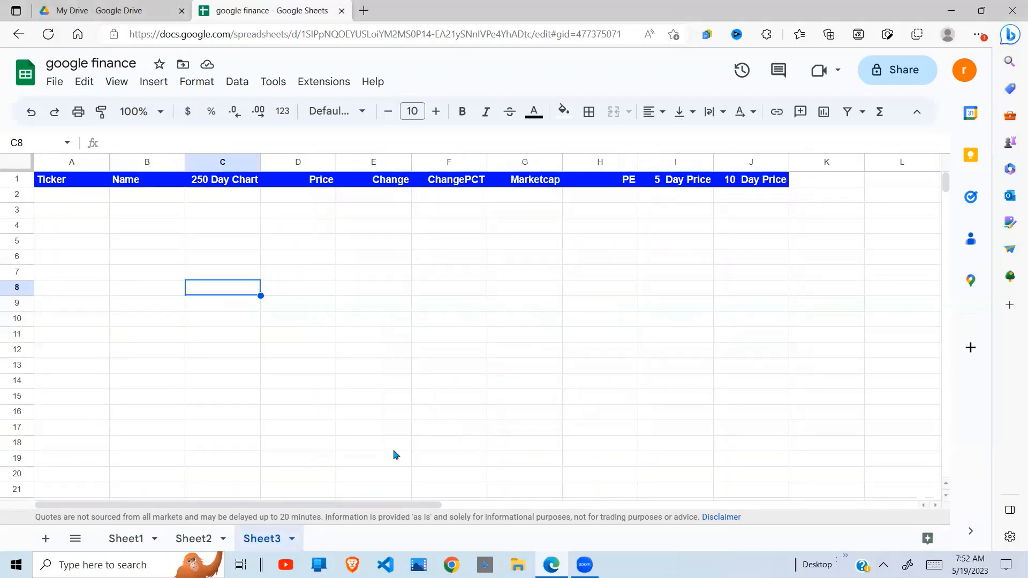
pyautogui.click(343, 310)
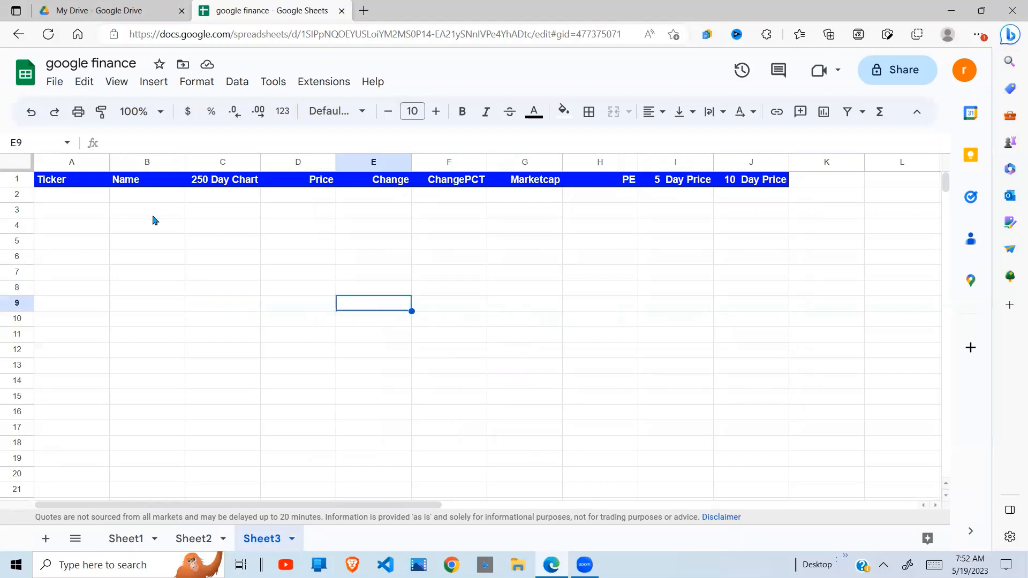
pyautogui.click(91, 202)
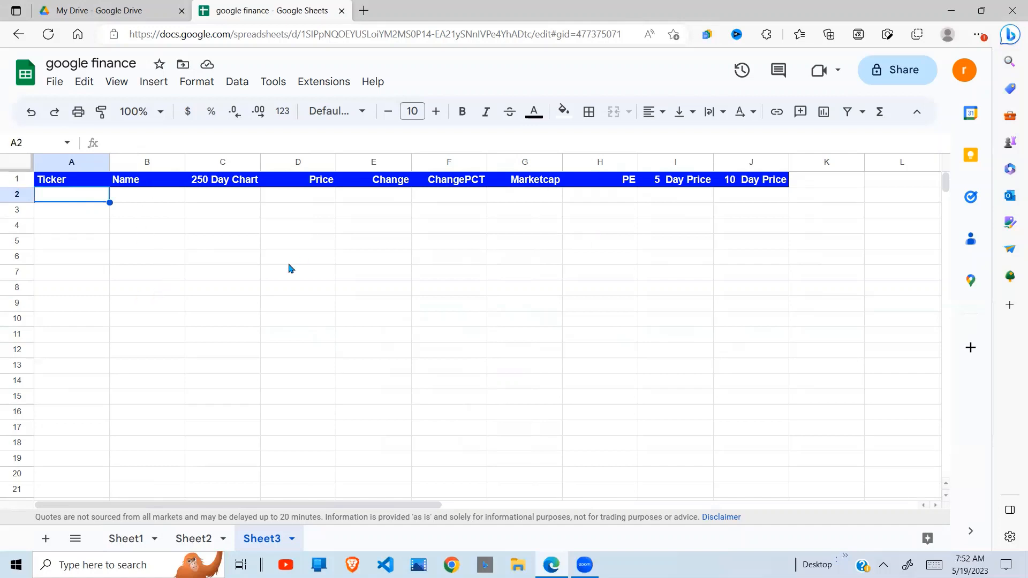
# Copy the ticker symbols in cells A2:A10 of Sheet1
pyautogui.click(126, 538)
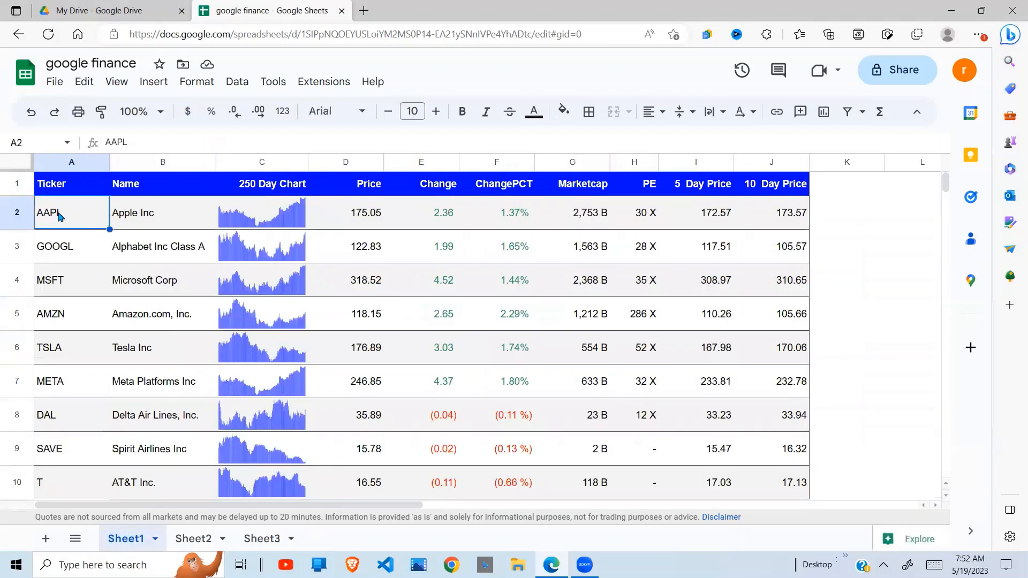
pyautogui.hotkey('shift', 'Down')
pyautogui.hotkey('shift', 'Down')
pyautogui.hotkey('shift', 'Down')
pyautogui.hotkey('shift', 'Down')
pyautogui.hotkey('shift', 'Down')
pyautogui.hotkey('shift', 'Down')
pyautogui.hotkey('shift', 'Down')
pyautogui.hotkey('shift', 'Down')
pyautogui.hotkey('ctrl', 'c')
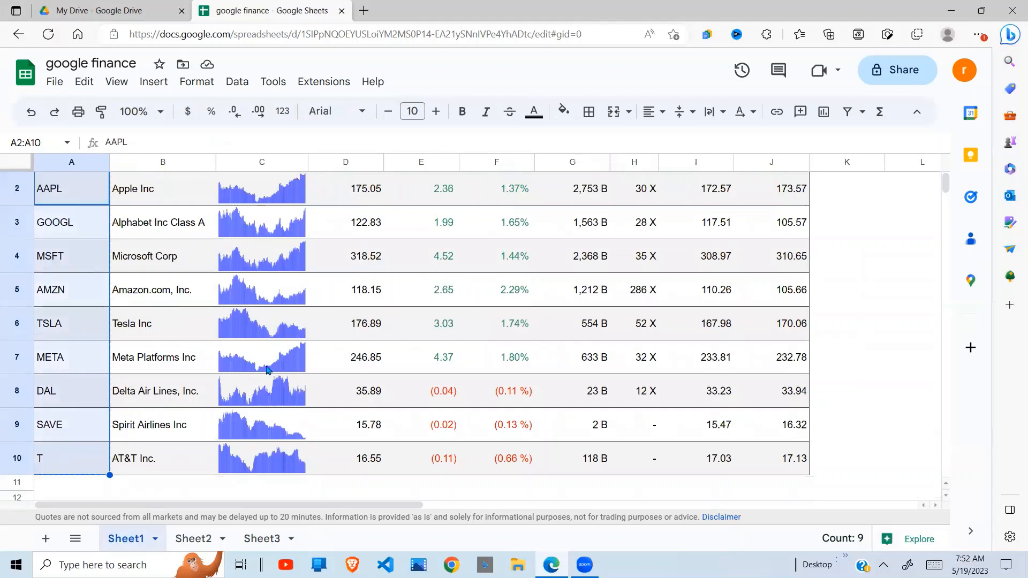
# Paste the copied ticker symbols into Sheet3 starting at cell A2
pyautogui.click(251, 533)
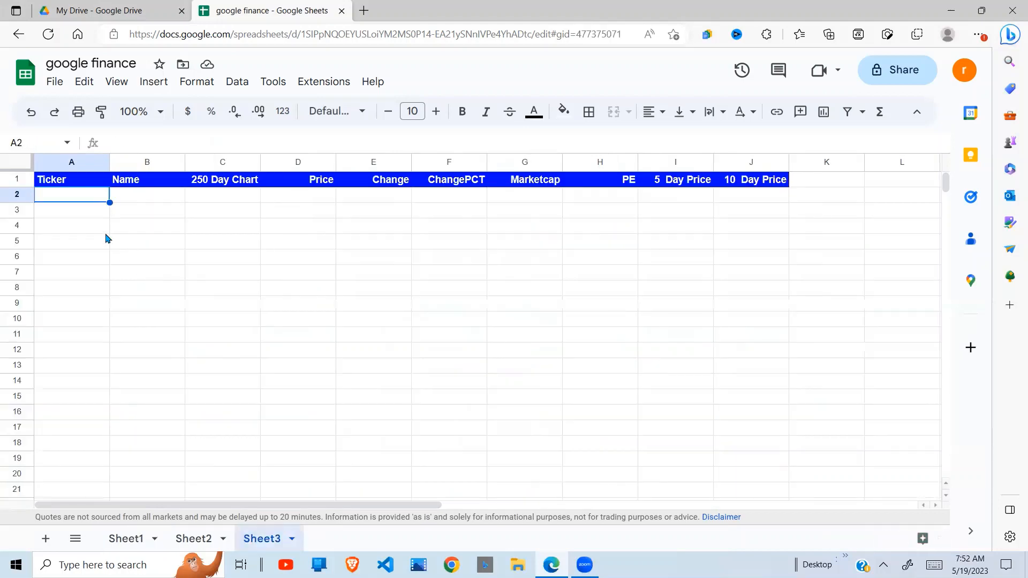
pyautogui.hotkey('ctrl', 'v')
pyautogui.click(153, 262)
pyautogui.click(88, 257)
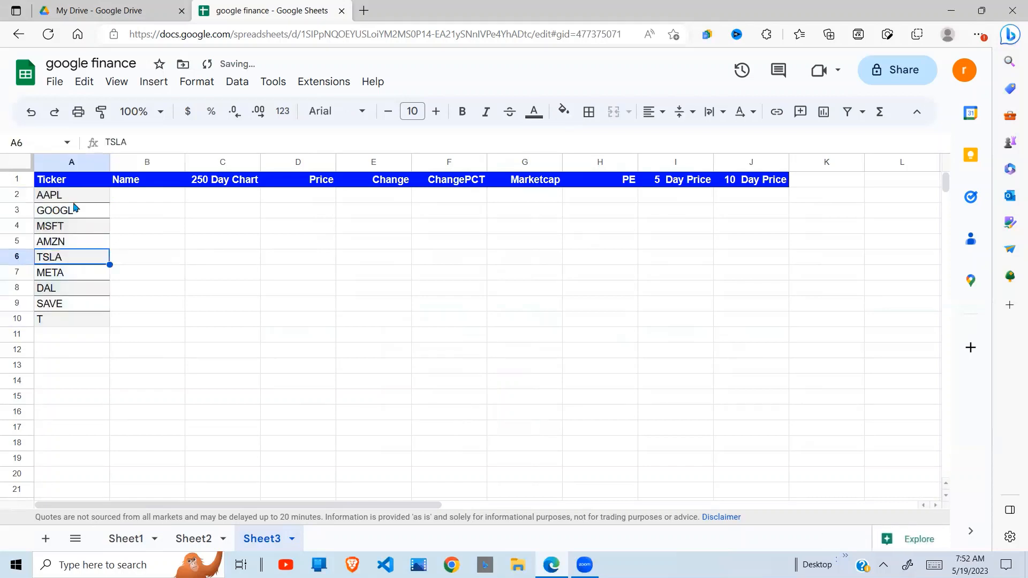
pyautogui.click(74, 201)
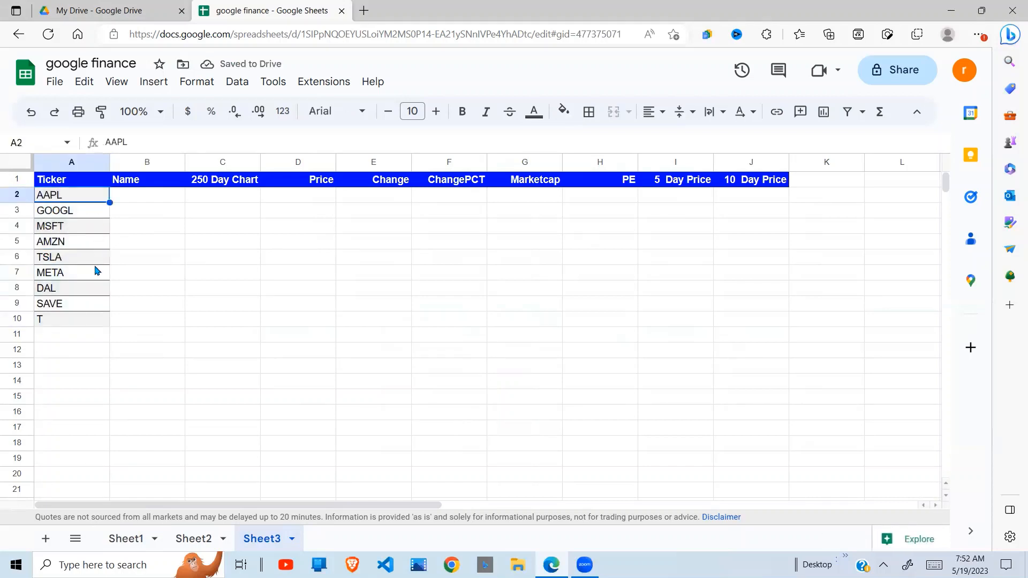
pyautogui.click(80, 326)
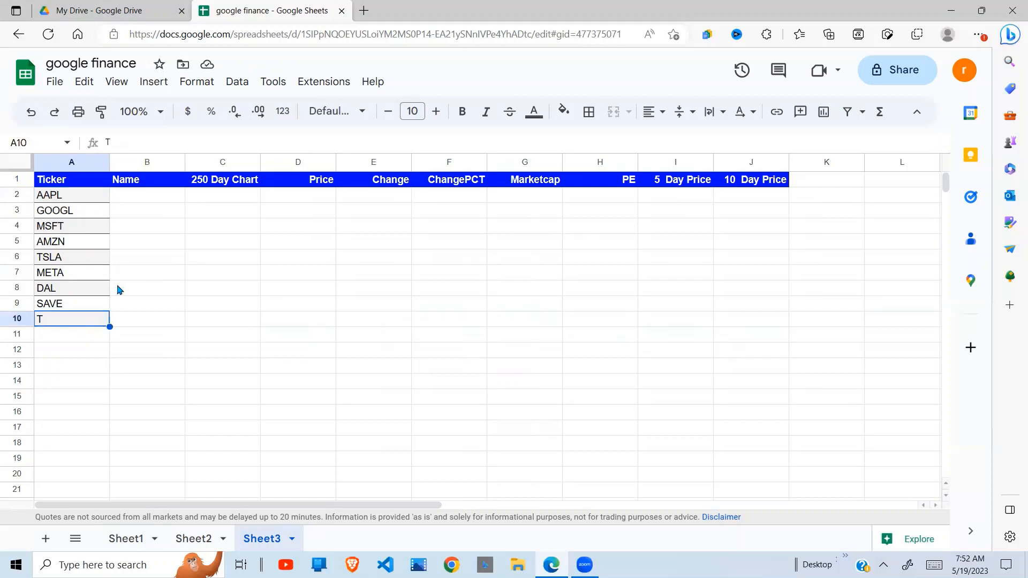
# Enter the formula =googlefinance(A2,"name") in cell B2 of the Name column
pyautogui.click(156, 194)
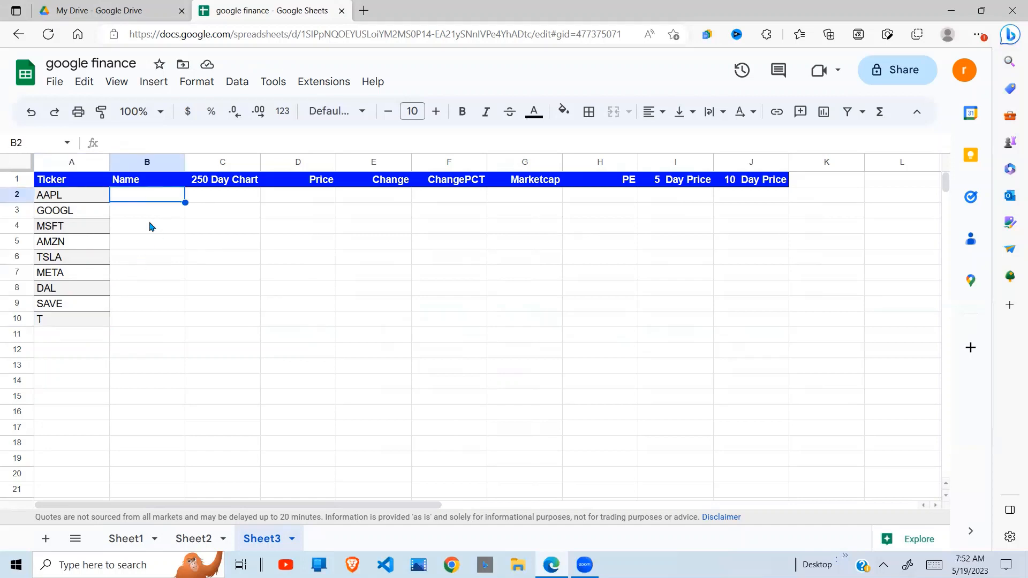
pyautogui.write('=gooo')
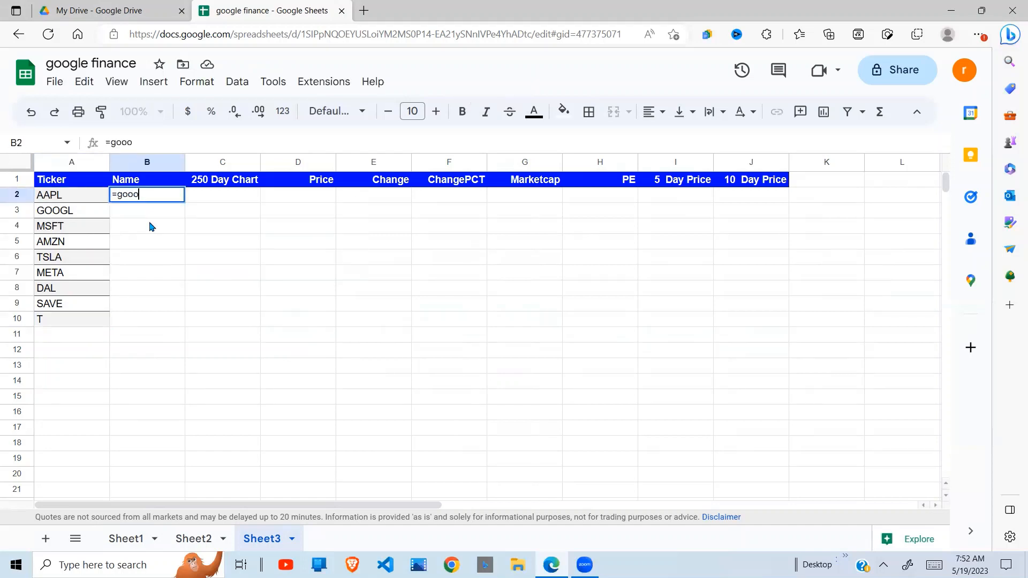
pyautogui.press('BackSpace')
pyautogui.write('glefin')
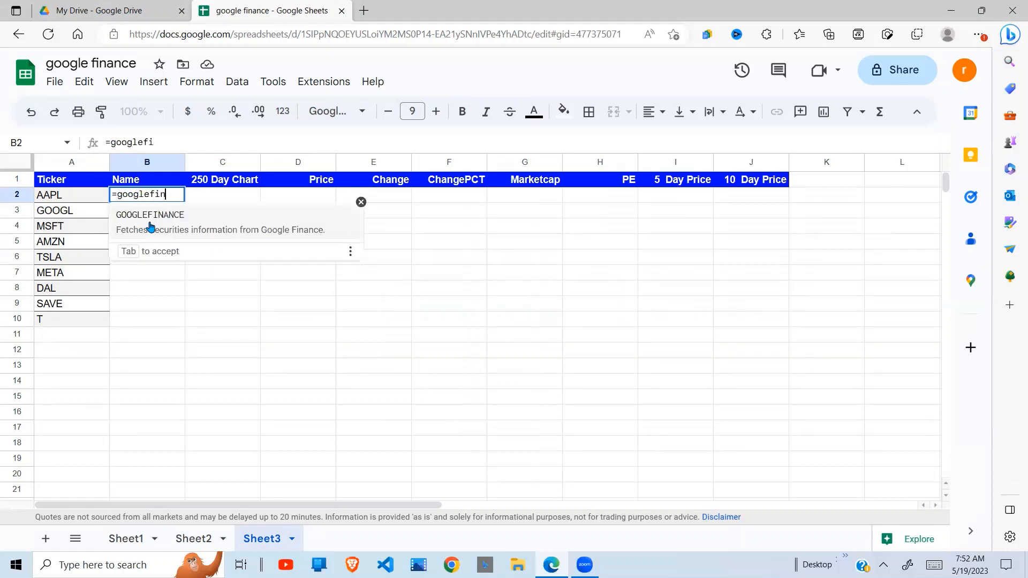
pyautogui.write('ance(')
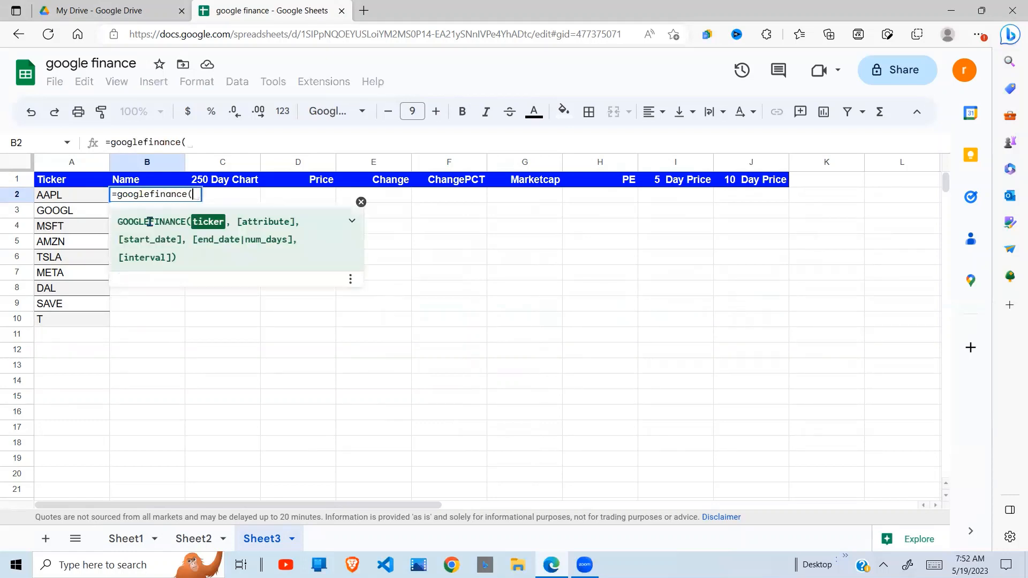
pyautogui.click(74, 197)
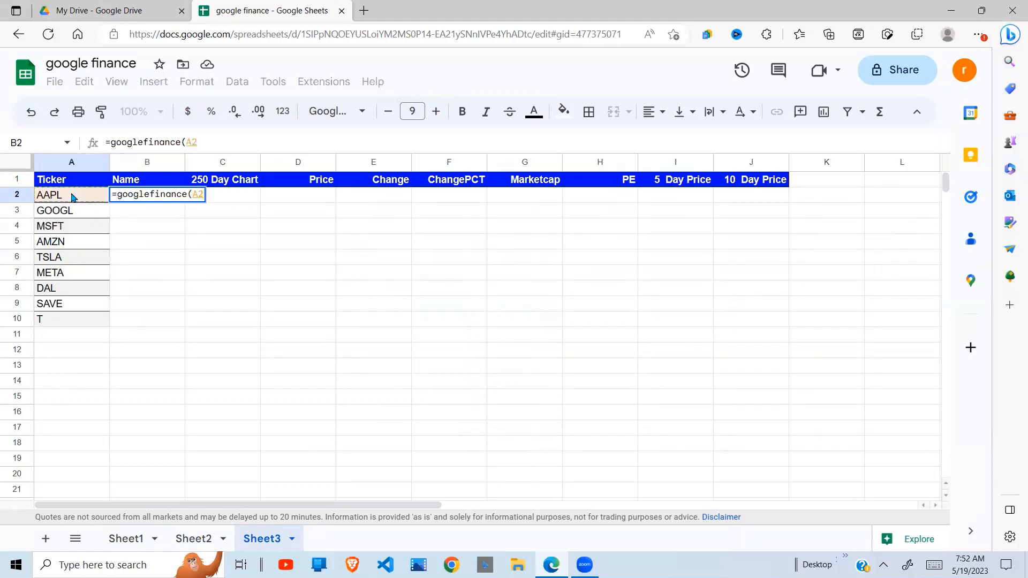
pyautogui.write(',')
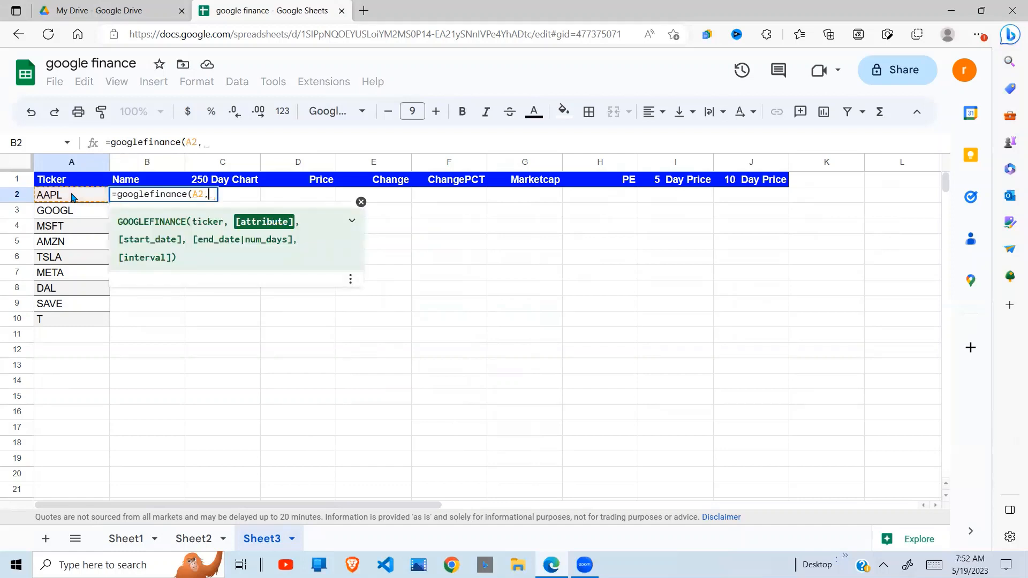
pyautogui.write('"name')
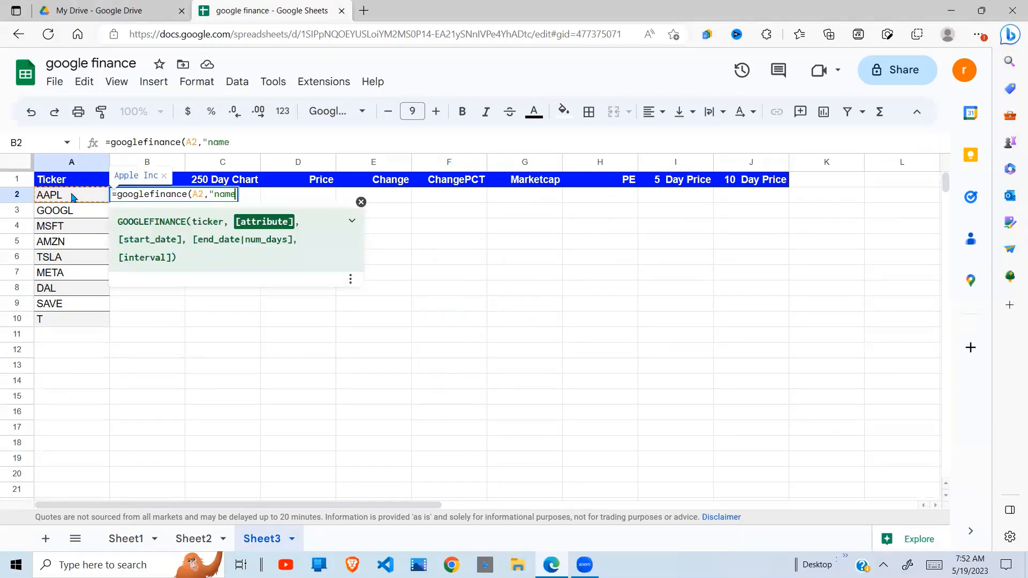
pyautogui.write('")')
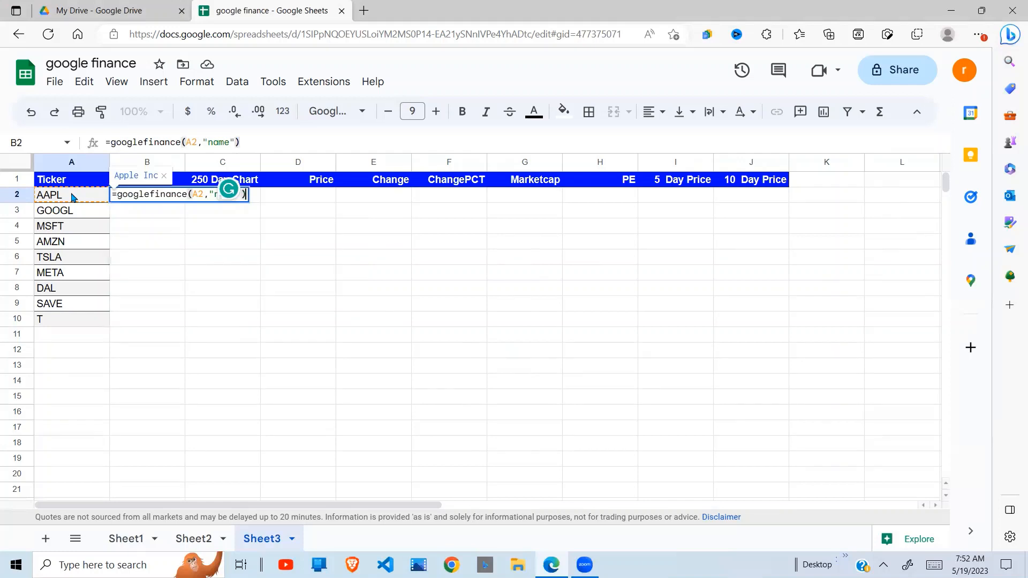
pyautogui.press('Return')
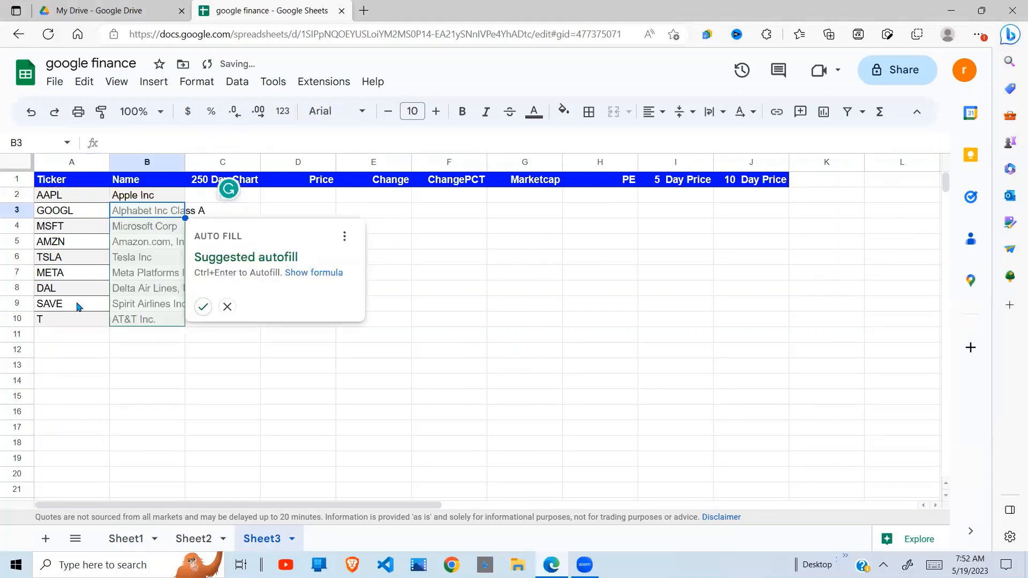
# Accept the suggested autofill for B3:B10 and widen column B to fit the full company names
pyautogui.click(203, 307)
pyautogui.hotkey('ctrl', 'Down')
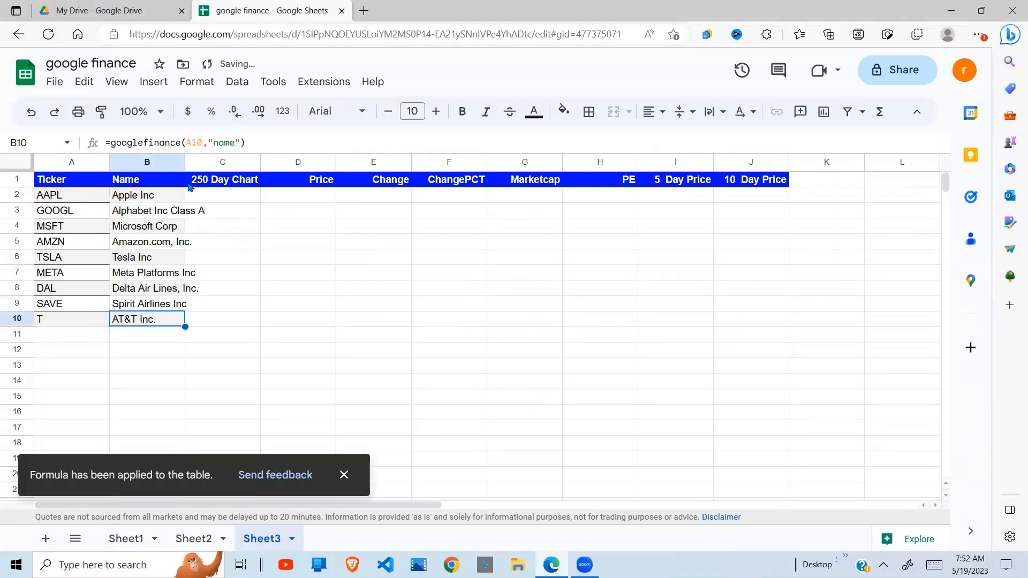
pyautogui.moveTo(185, 165); pyautogui.dragTo(226, 155)
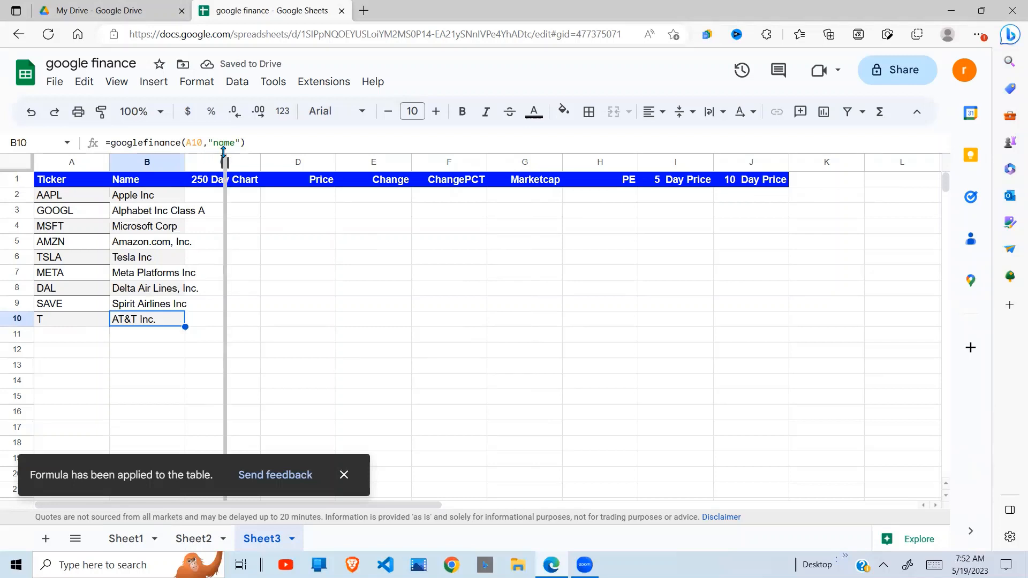
pyautogui.click(154, 217)
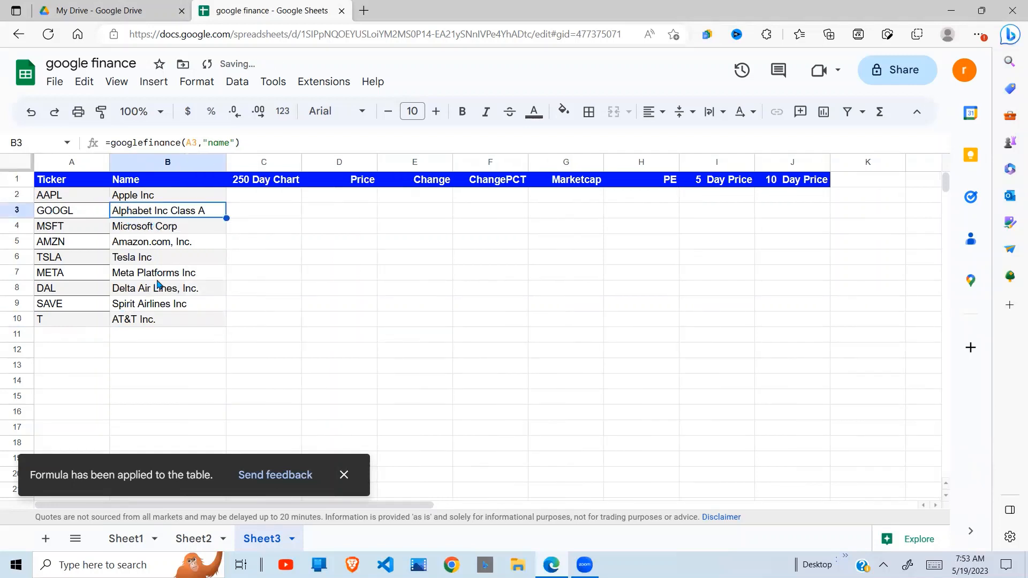
pyautogui.click(157, 285)
pyautogui.click(160, 325)
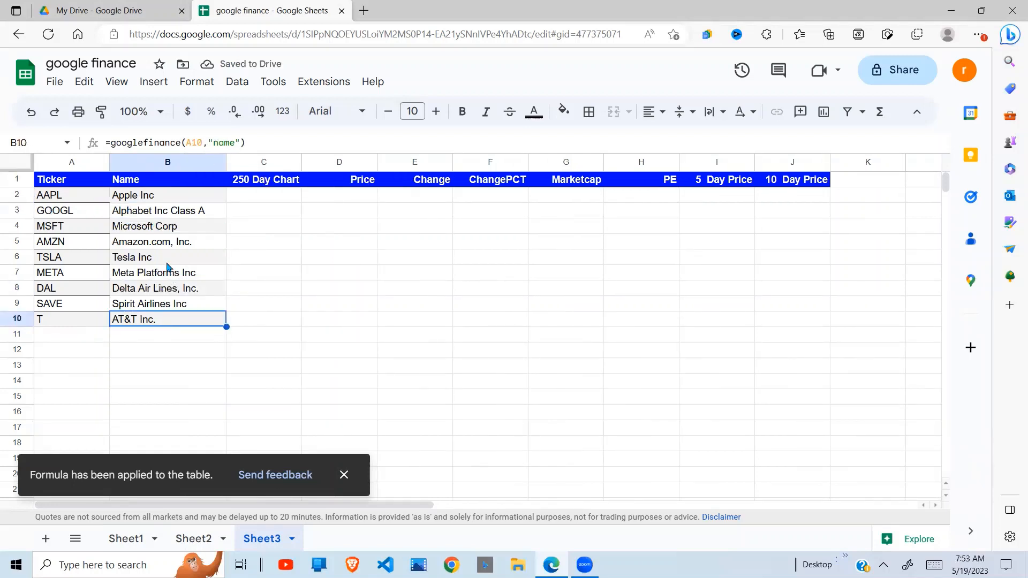
pyautogui.click(168, 260)
pyautogui.click(168, 214)
# Replace the "name" attribute in B2's formula with an absolute reference to the header cell, giving =googlefinance(A2,$B$1)
pyautogui.click(147, 197)
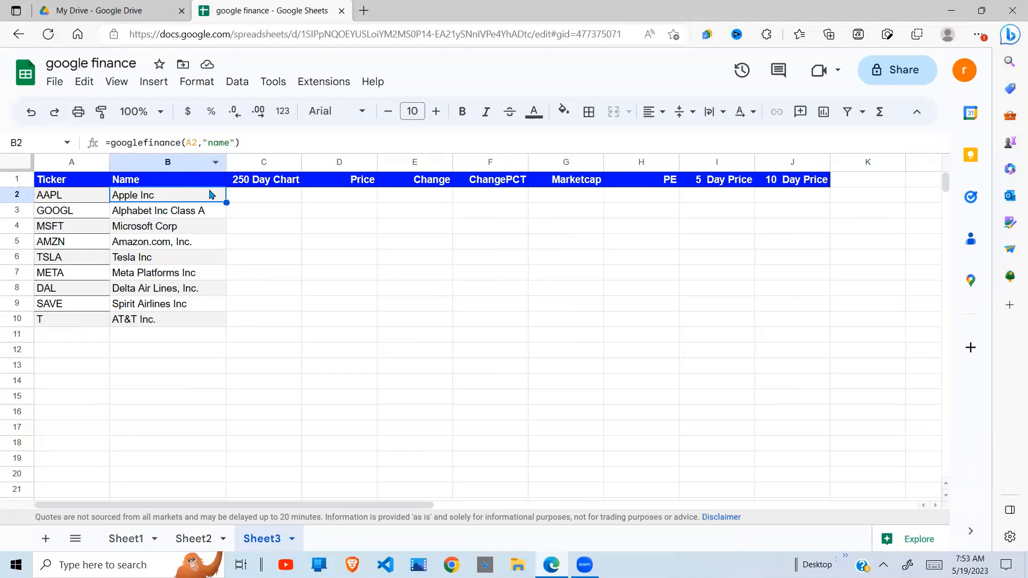
pyautogui.click(233, 144)
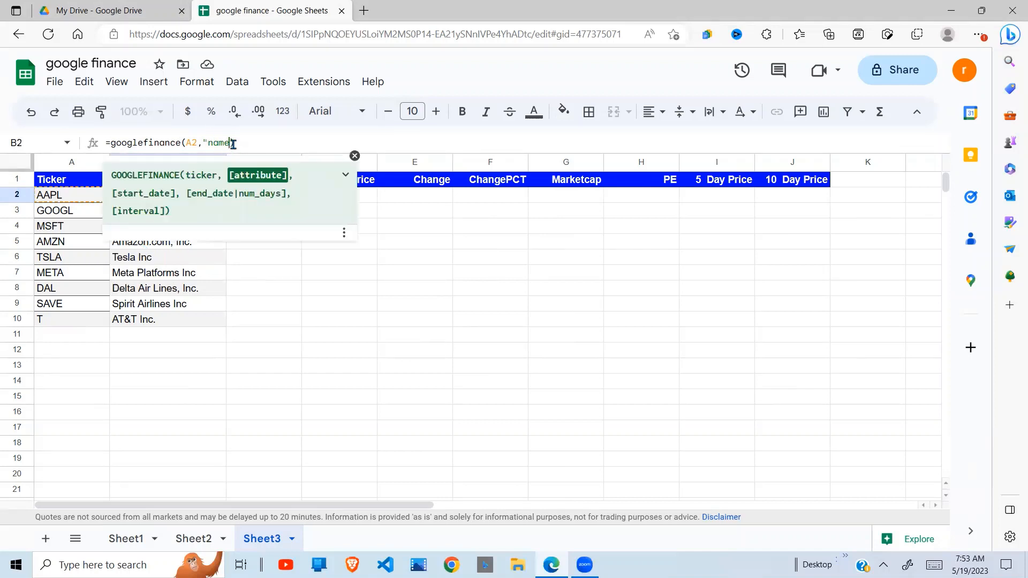
pyautogui.press('BackSpace')
pyautogui.press('BackSpace')
pyautogui.press('BackSpace')
pyautogui.press('BackSpace')
pyautogui.press('BackSpace')
pyautogui.press('BackSpace')
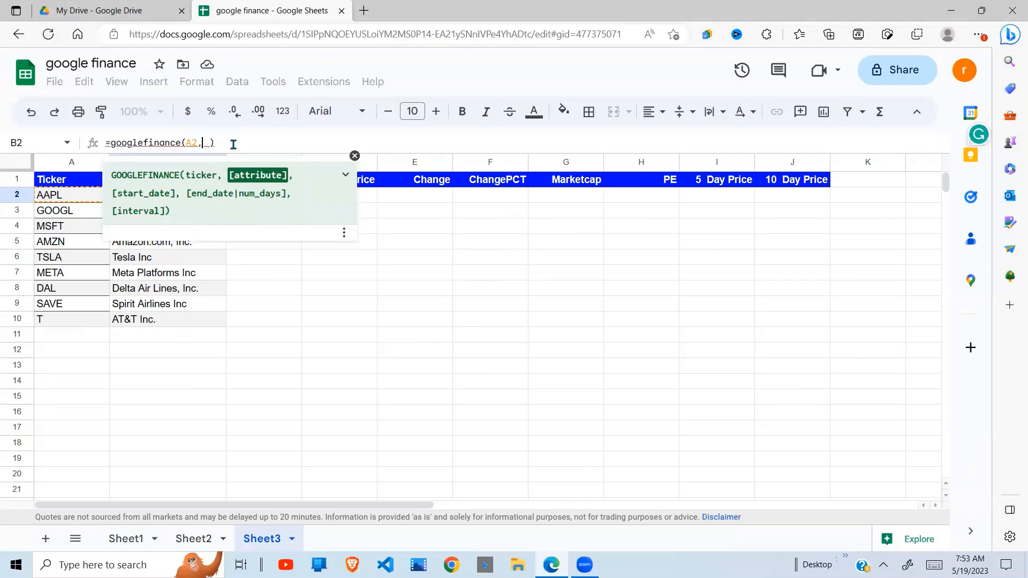
pyautogui.click(355, 156)
pyautogui.click(162, 184)
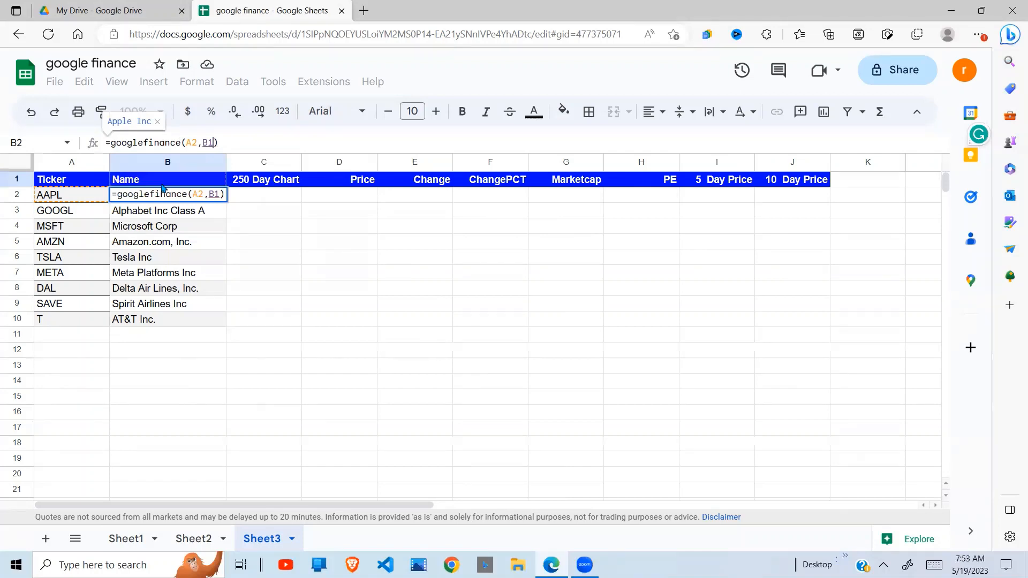
pyautogui.press('F4')
pyautogui.press('Return')
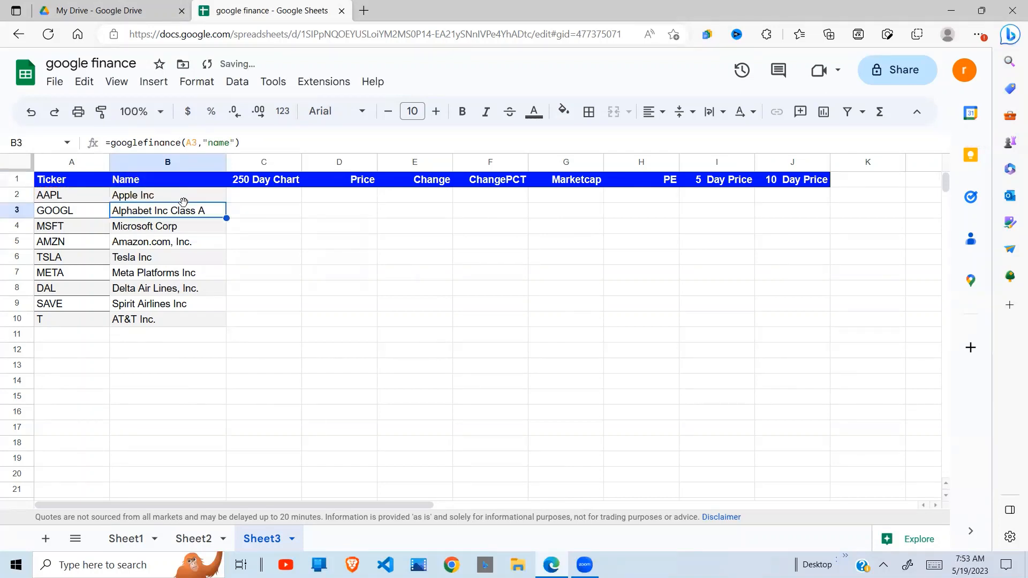
# Fill the revised B2 formula down through B10 and check the formulas in the filled cells
pyautogui.click(183, 199)
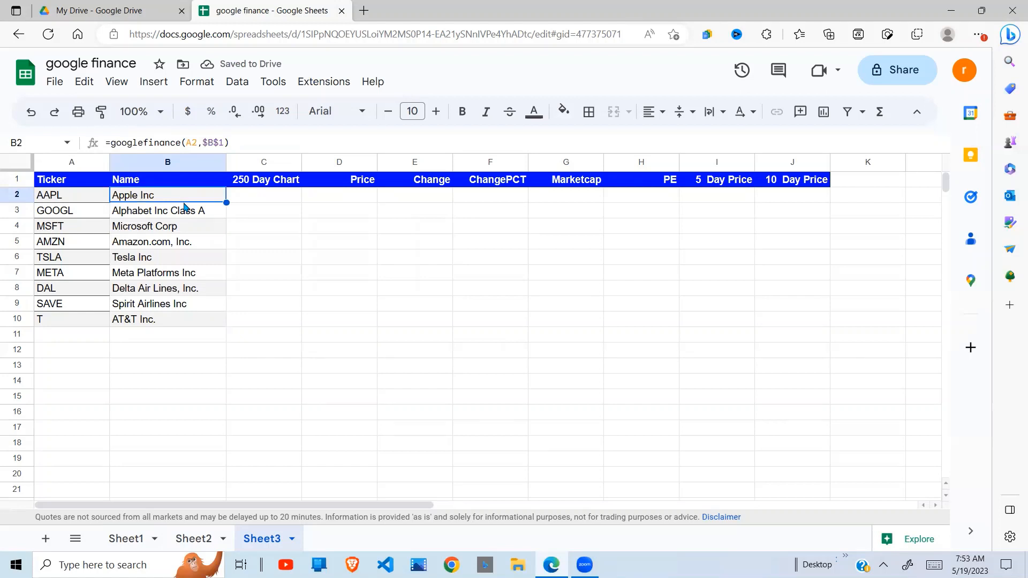
pyautogui.hotkey('shift', 'Down')
pyautogui.hotkey('shift', 'Down')
pyautogui.hotkey('shift', 'Down')
pyautogui.hotkey('shift', 'Down')
pyautogui.hotkey('shift', 'Down')
pyautogui.hotkey('shift', 'Down')
pyautogui.hotkey('shift', 'Down')
pyautogui.hotkey('shift', 'Down')
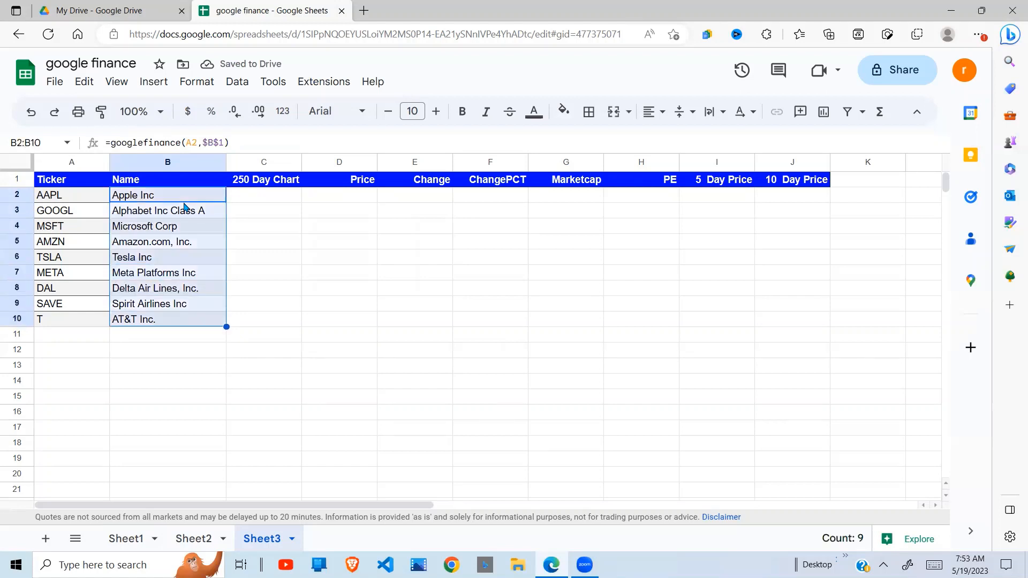
pyautogui.hotkey('ctrl', 'd')
pyautogui.click(174, 276)
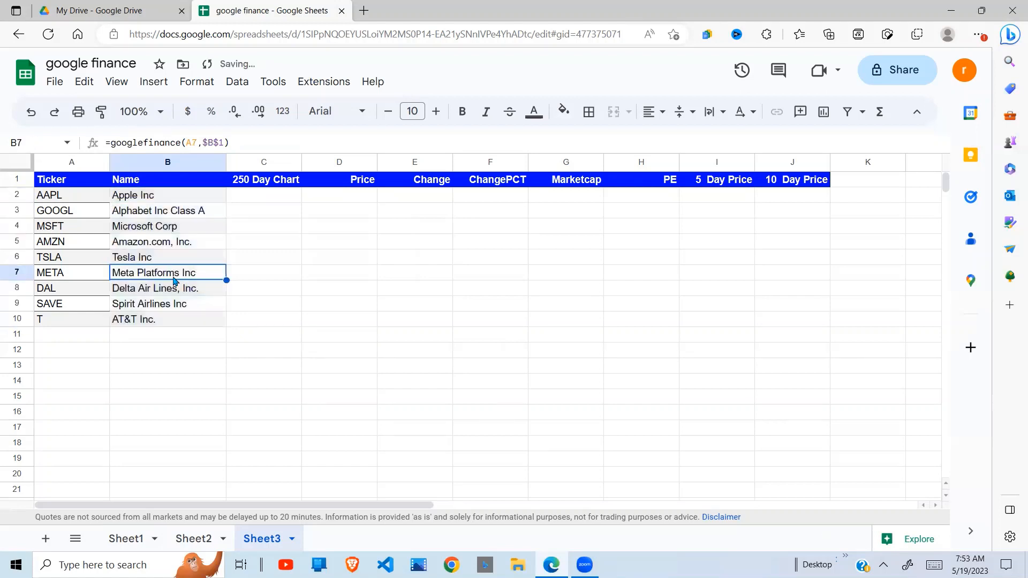
pyautogui.click(173, 320)
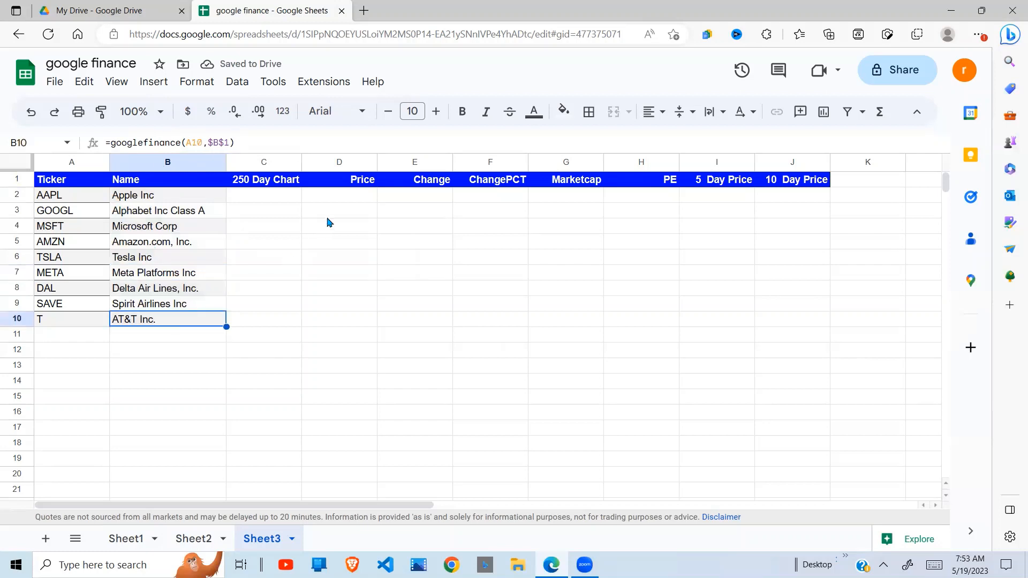
pyautogui.click(367, 191)
pyautogui.click(421, 196)
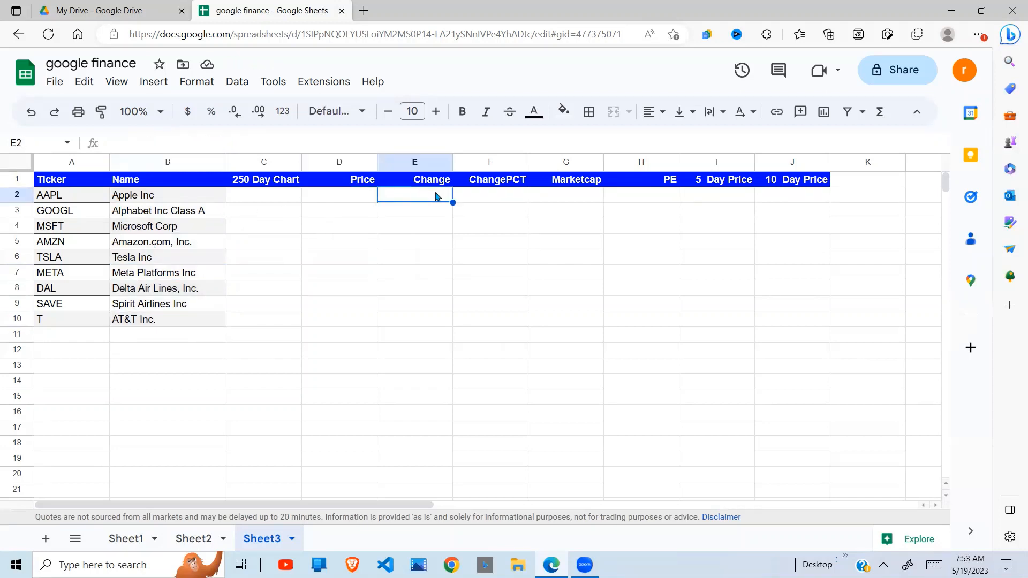
pyautogui.click(509, 197)
pyautogui.click(582, 198)
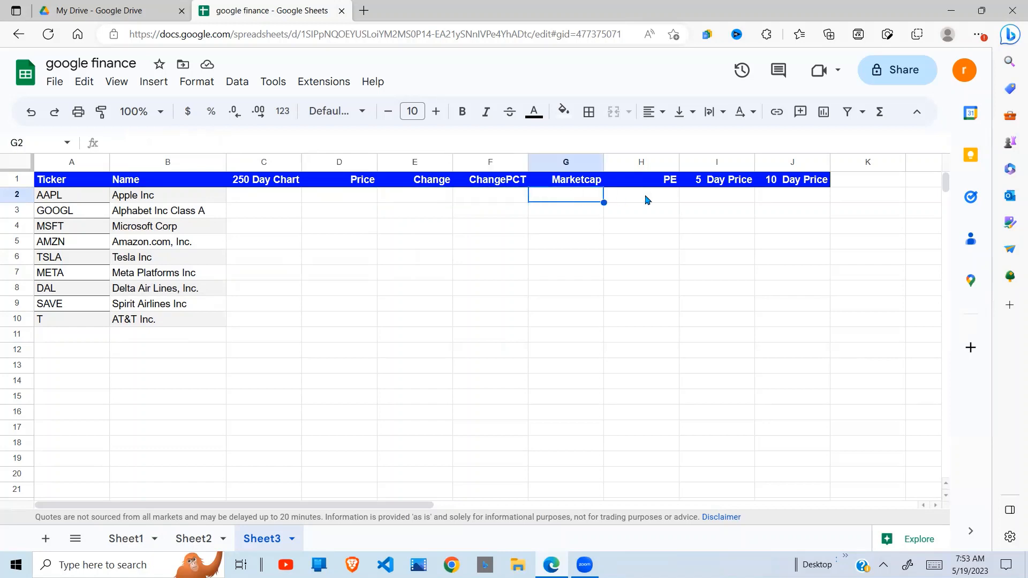
pyautogui.click(660, 199)
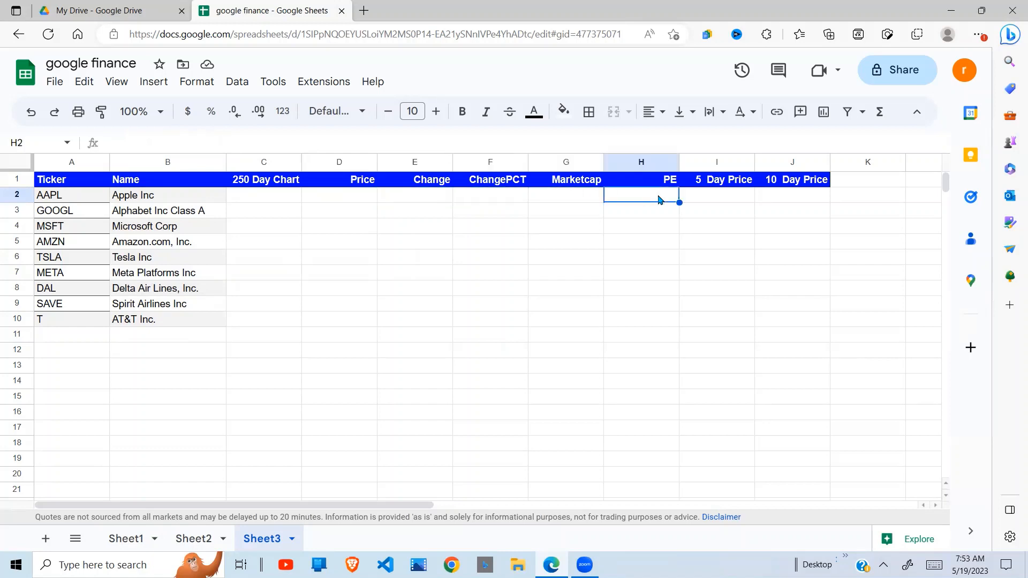
pyautogui.click(723, 201)
# Enter =googlefinance($A2,D$1) in cell D2 of the Price column, locking the ticker's column and the header's row
pyautogui.click(356, 201)
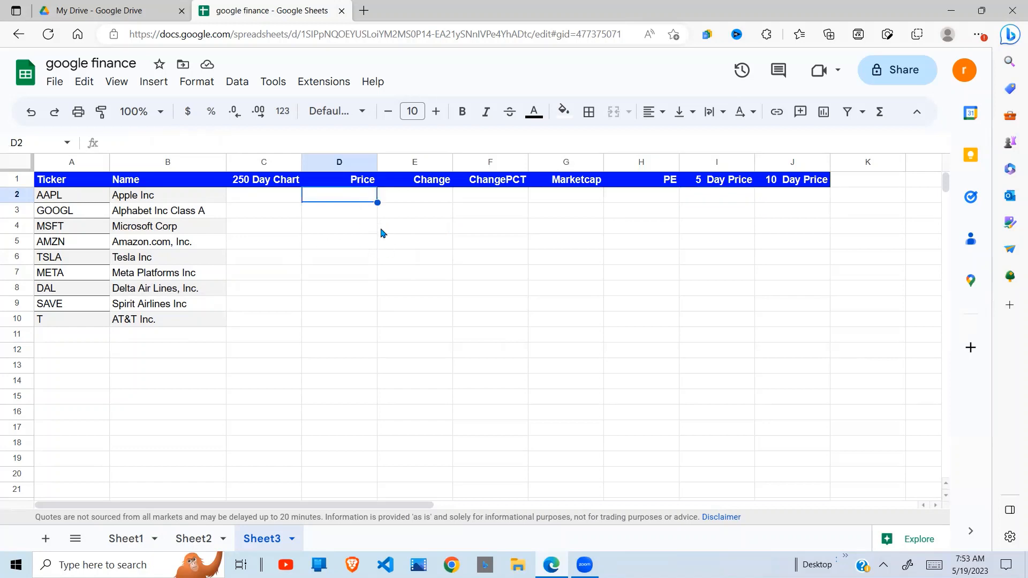
pyautogui.write('=')
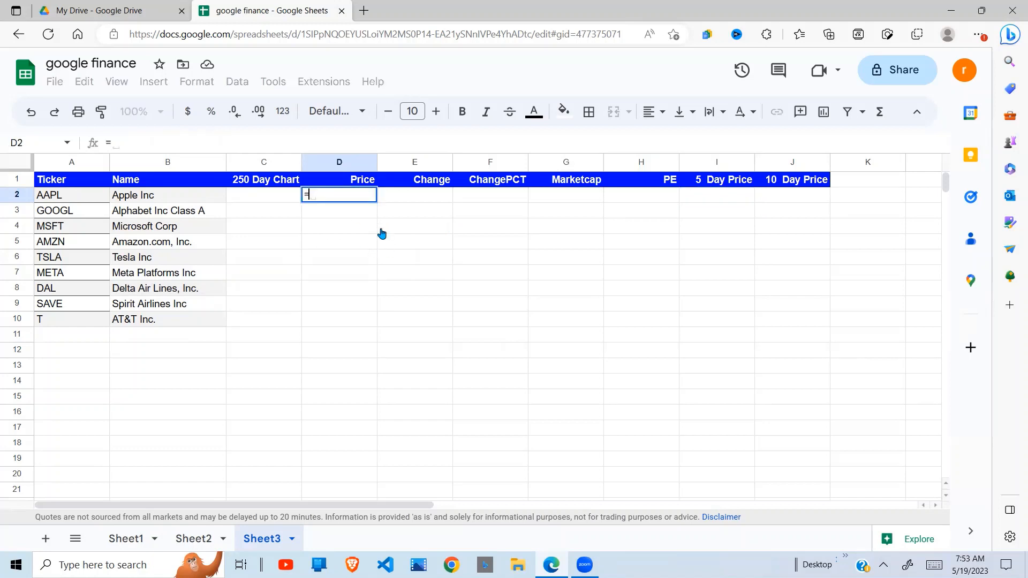
pyautogui.write('googlefi')
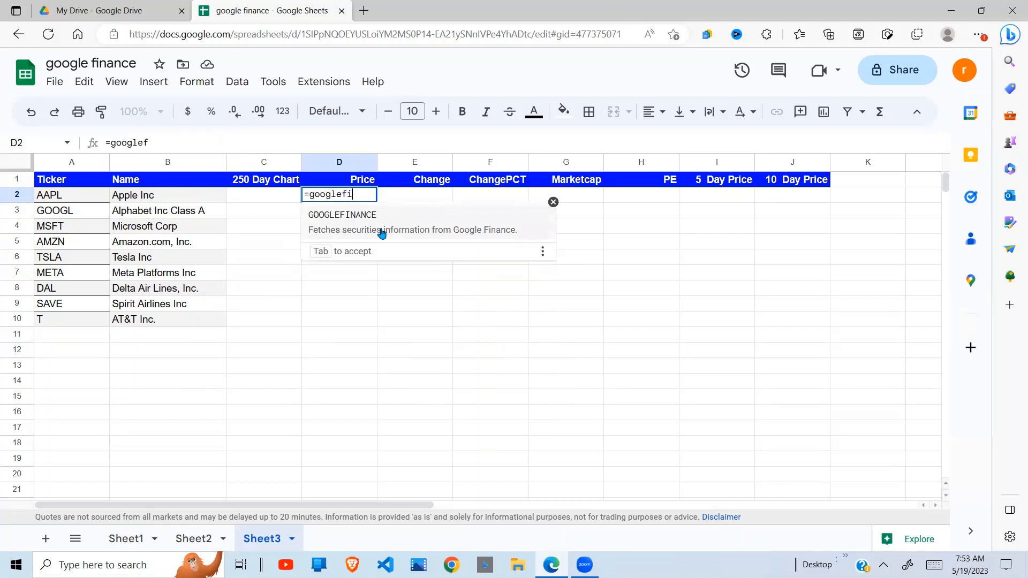
pyautogui.write('nance(')
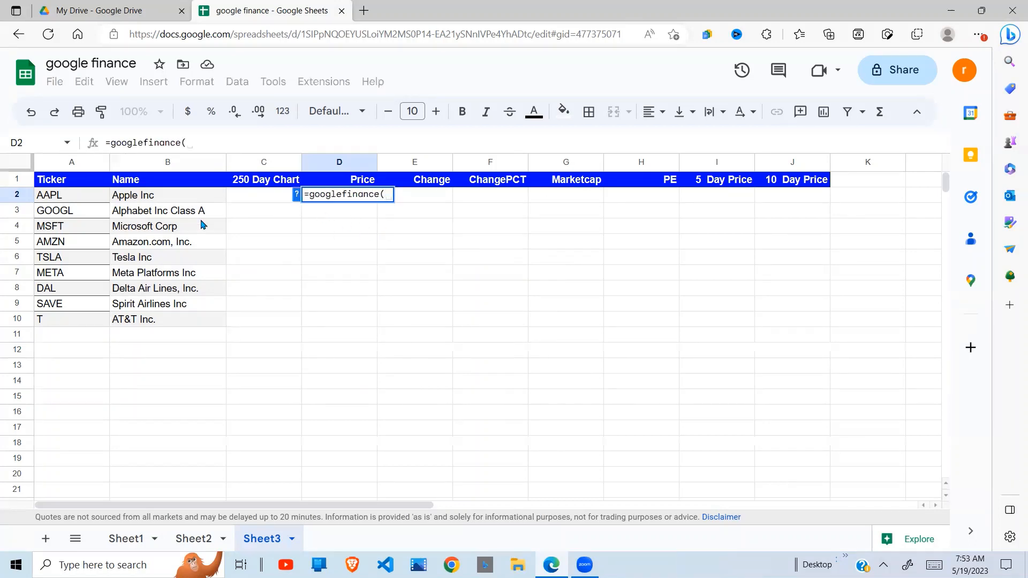
pyautogui.click(53, 203)
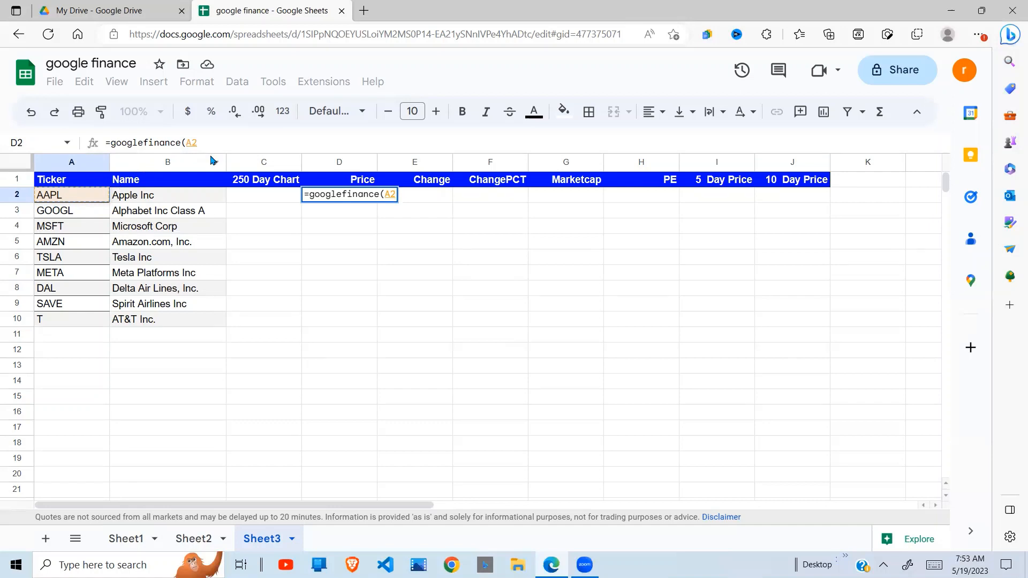
pyautogui.click(185, 144)
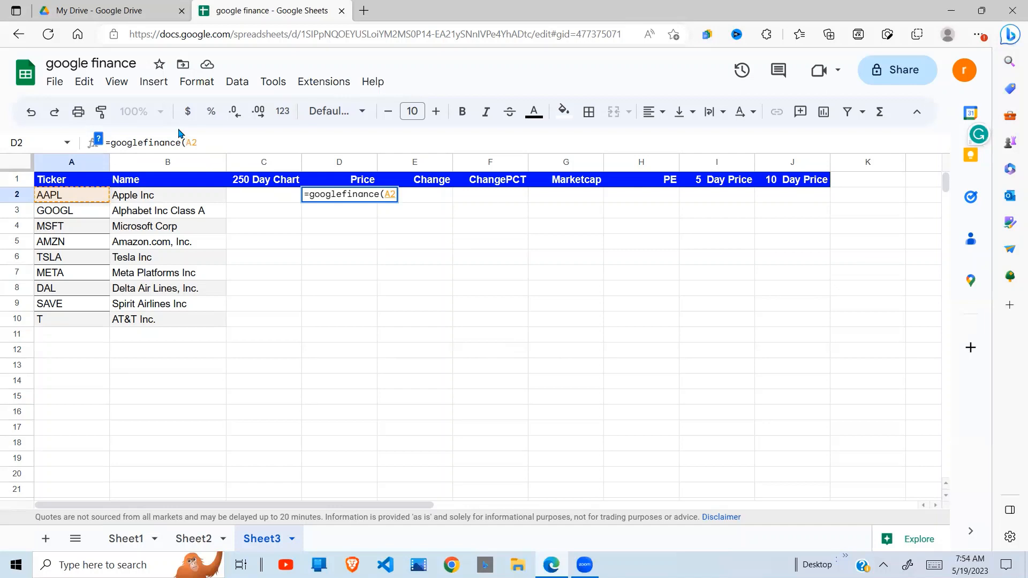
pyautogui.write('$')
pyautogui.click(224, 142)
pyautogui.write(',')
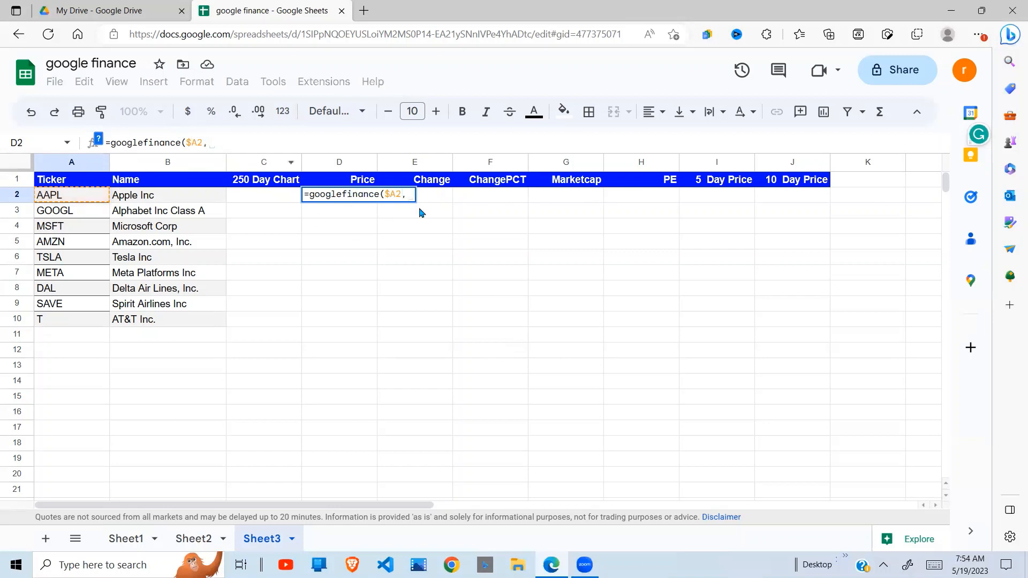
pyautogui.click(351, 182)
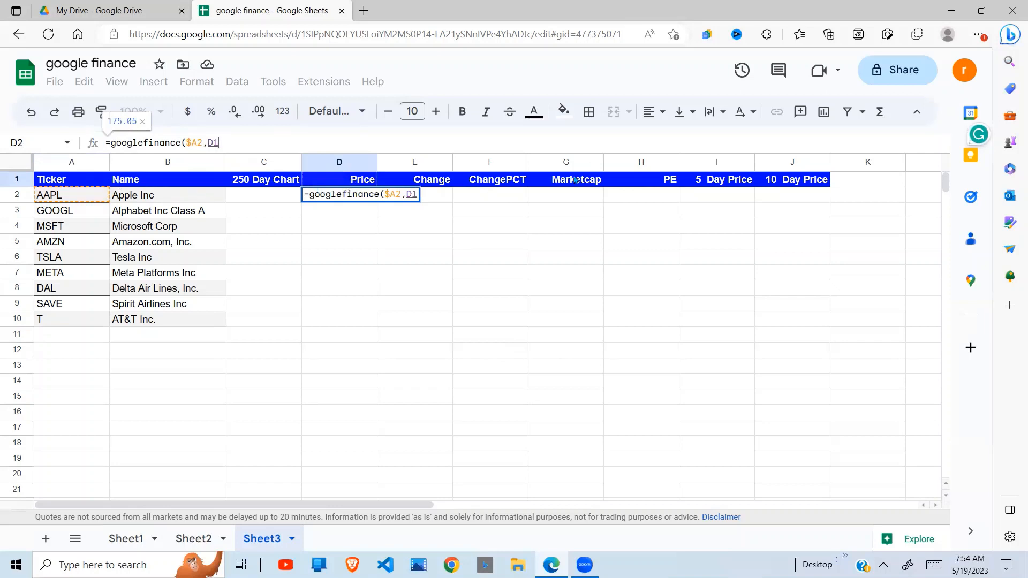
pyautogui.click(214, 143)
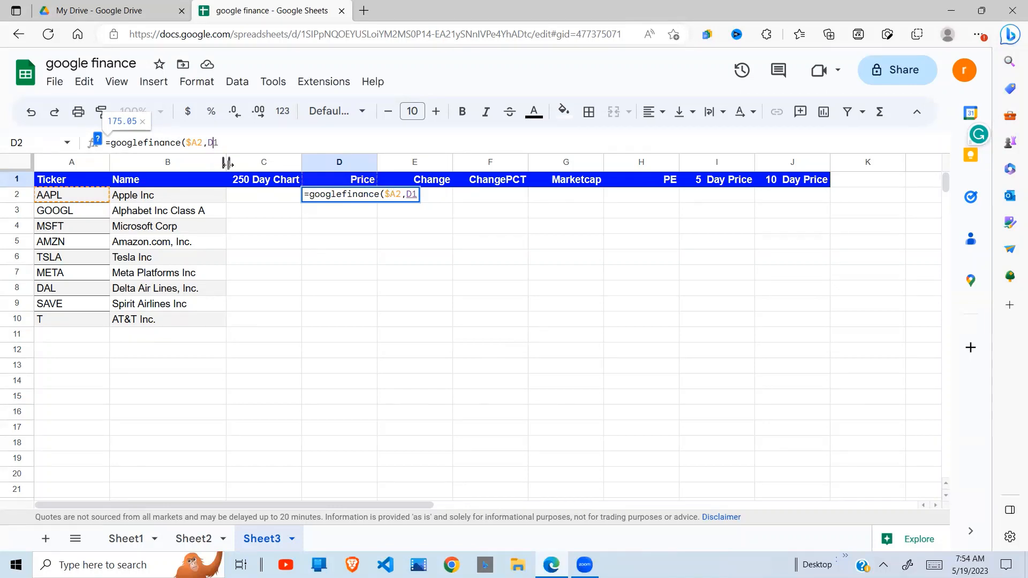
pyautogui.write('$')
pyautogui.click(232, 139)
pyautogui.write(')')
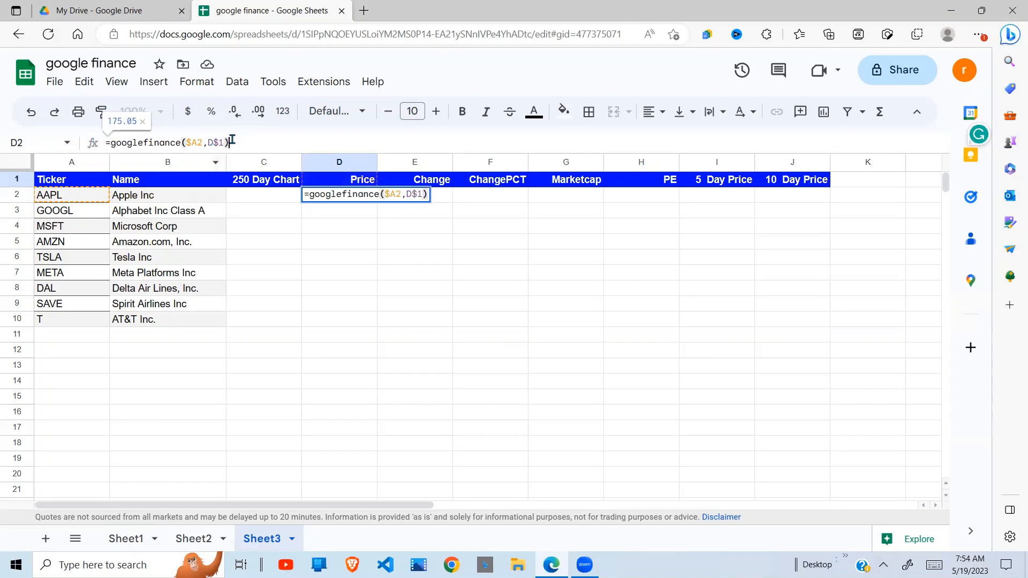
pyautogui.press('Return')
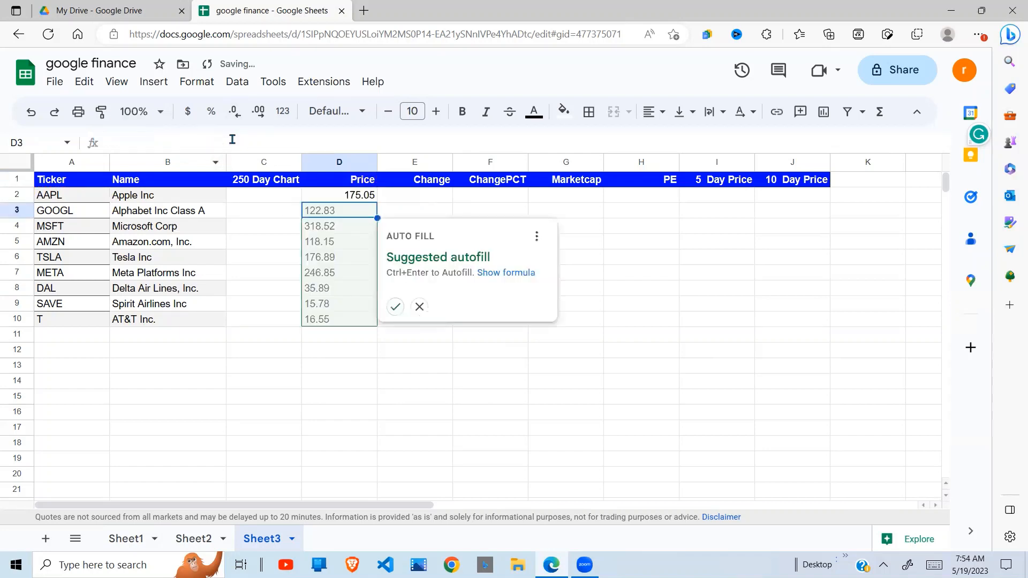
# Accept the suggested autofill for D3:D10 and check the formulas in the filled Price cells
pyautogui.click(396, 307)
pyautogui.click(416, 304)
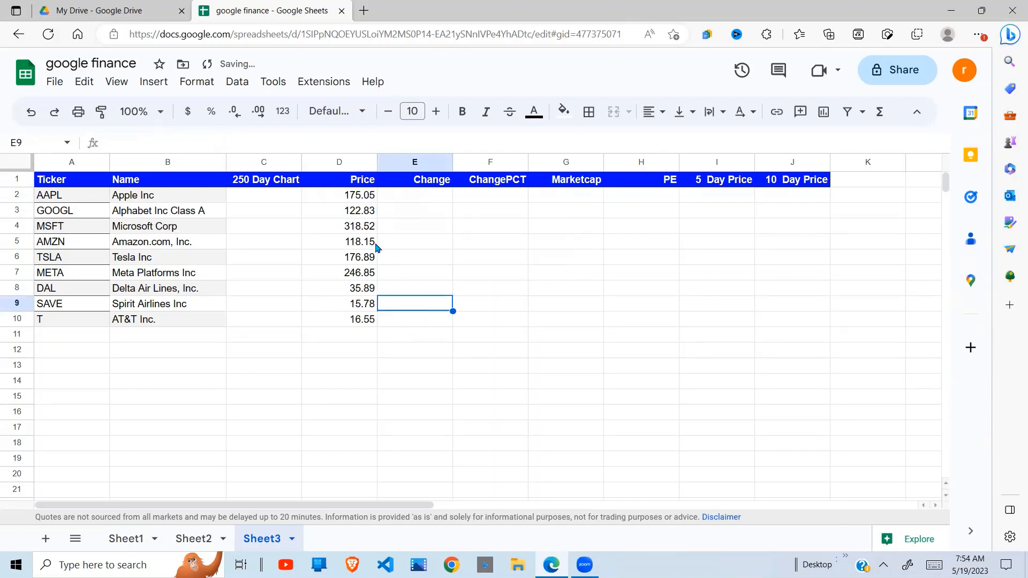
pyautogui.doubleClick(364, 215)
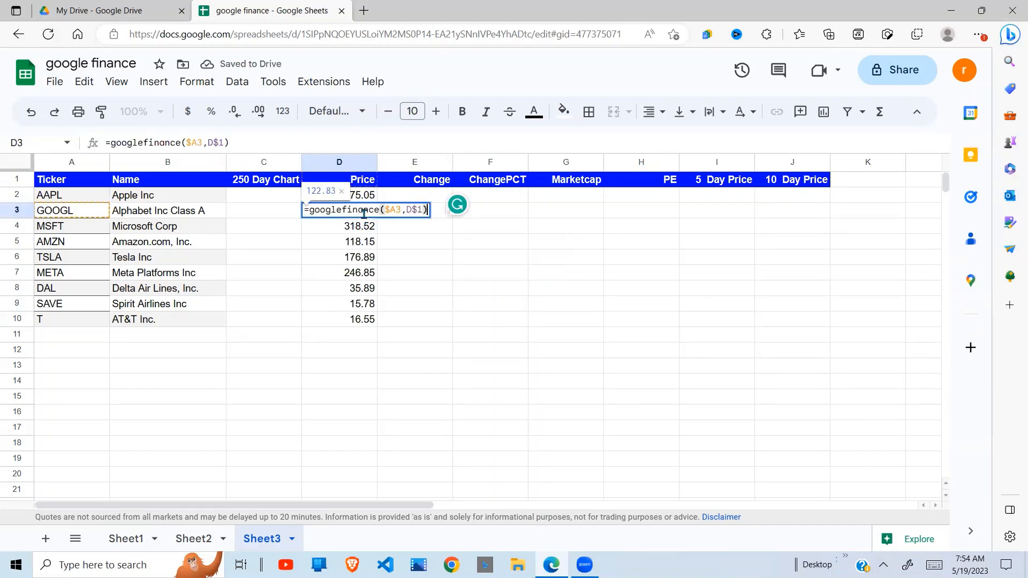
pyautogui.click(366, 222)
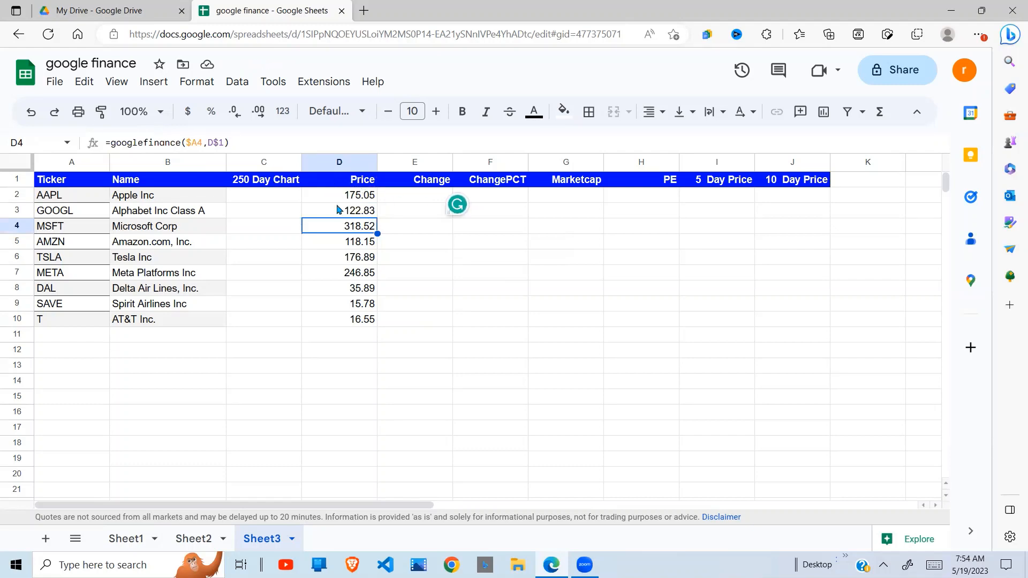
pyautogui.click(350, 322)
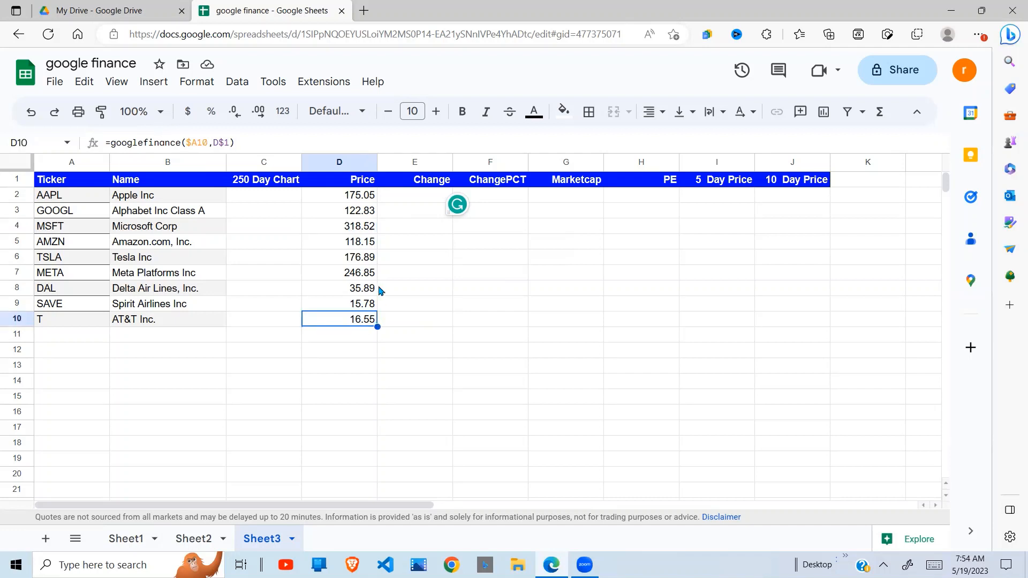
# Fill the D2 formula across through H2 to cover the Change, ChangePCT, Marketcap and PE columns
pyautogui.click(356, 200)
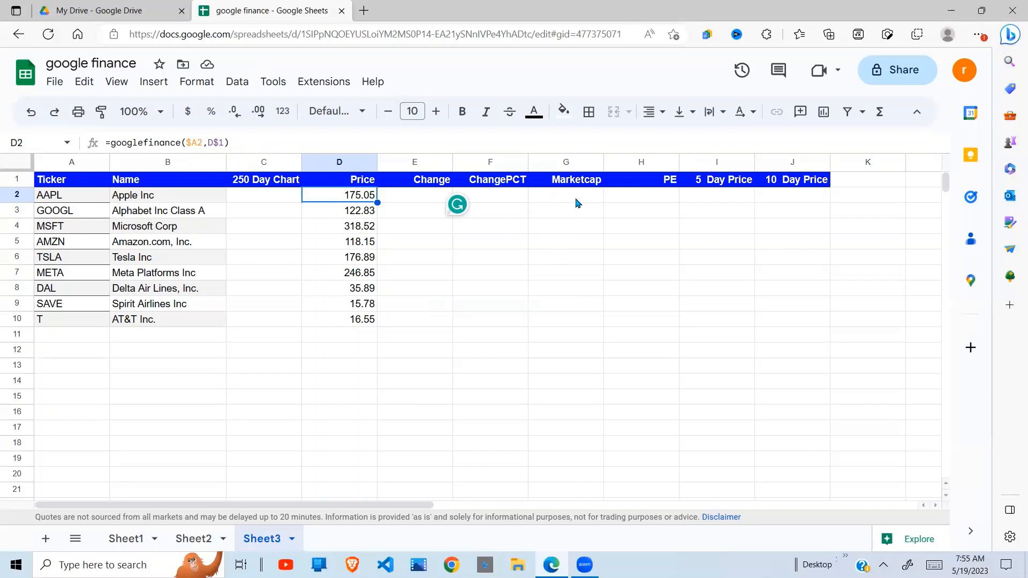
pyautogui.click(670, 199)
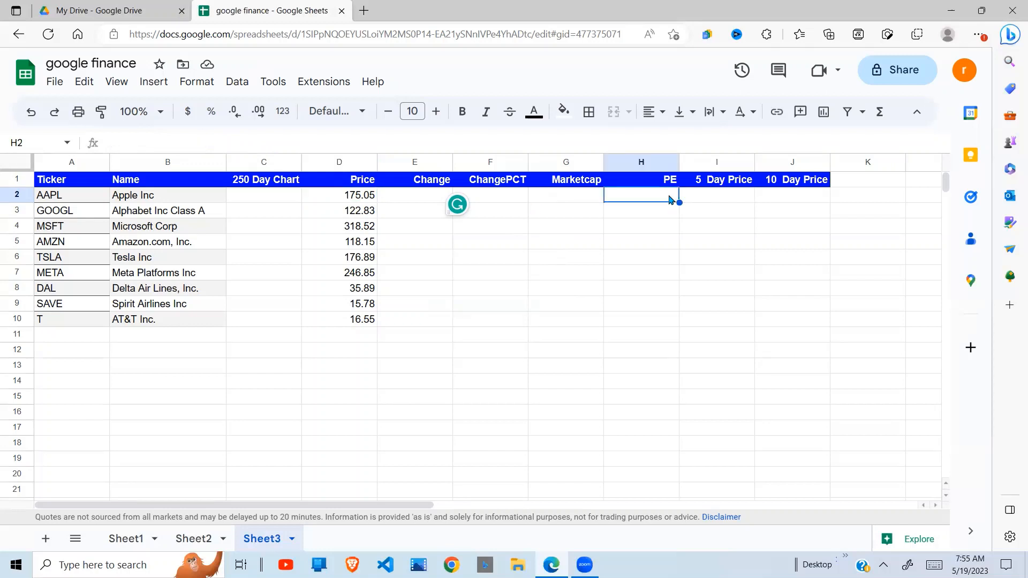
pyautogui.click(369, 196)
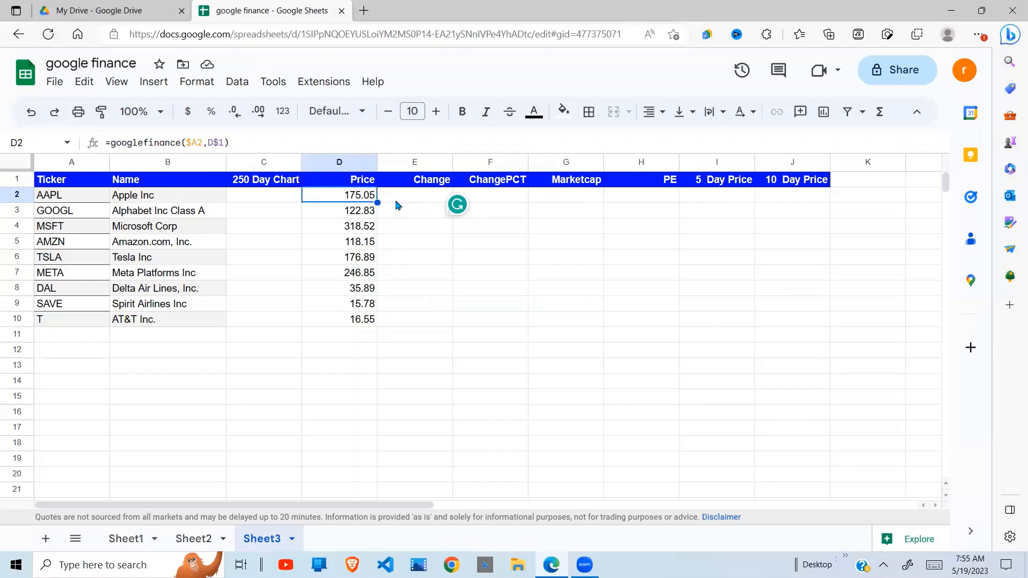
pyautogui.hotkey('shift', 'Right')
pyautogui.hotkey('shift', 'Right')
pyautogui.hotkey('shift', 'Right')
pyautogui.hotkey('shift', 'Right')
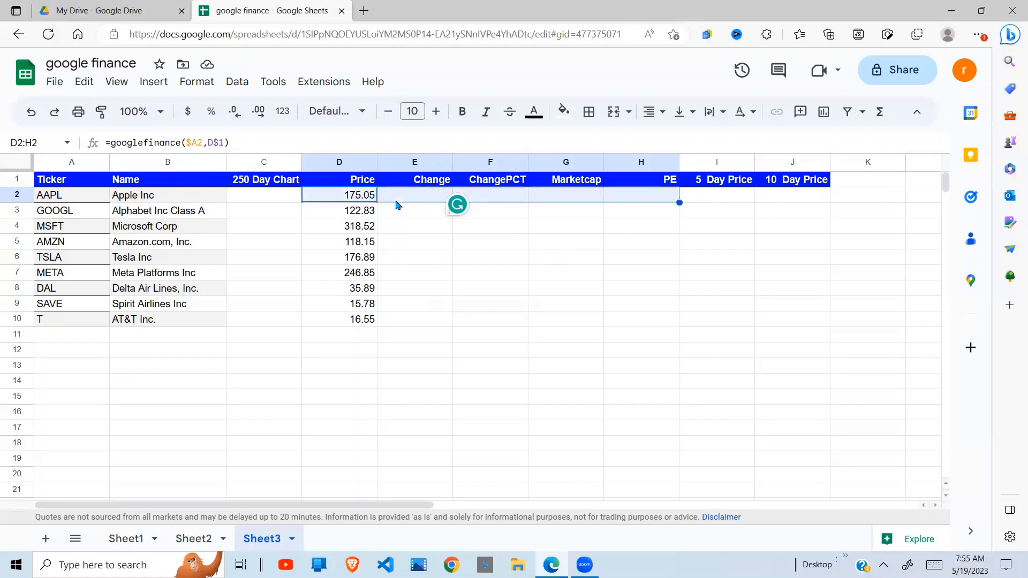
pyautogui.hotkey('ctrl', 'r')
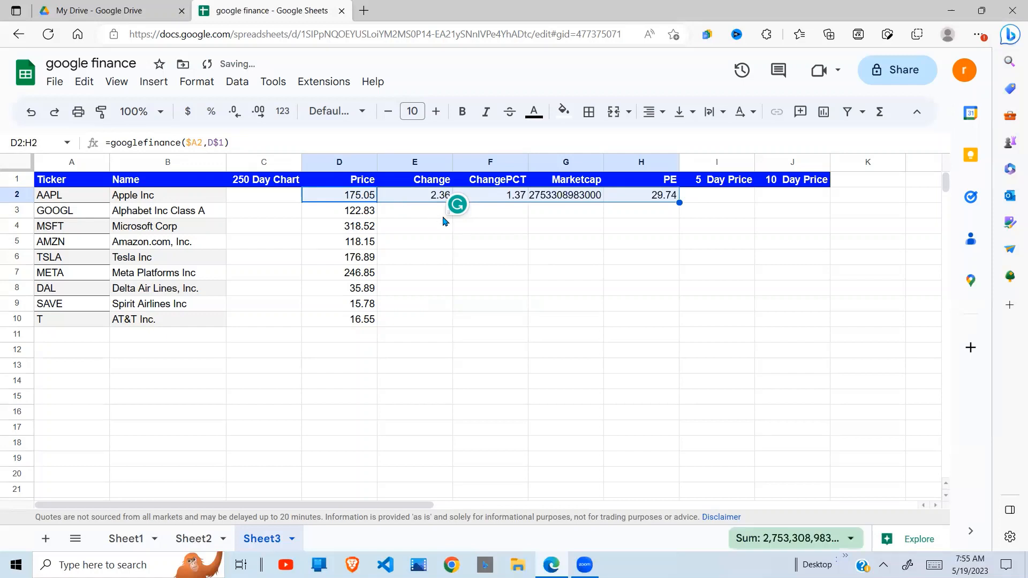
# Extend the selection to D2:H10 and fill the row 2 formulas down for all the remaining tickers
pyautogui.hotkey('shift', 'Down')
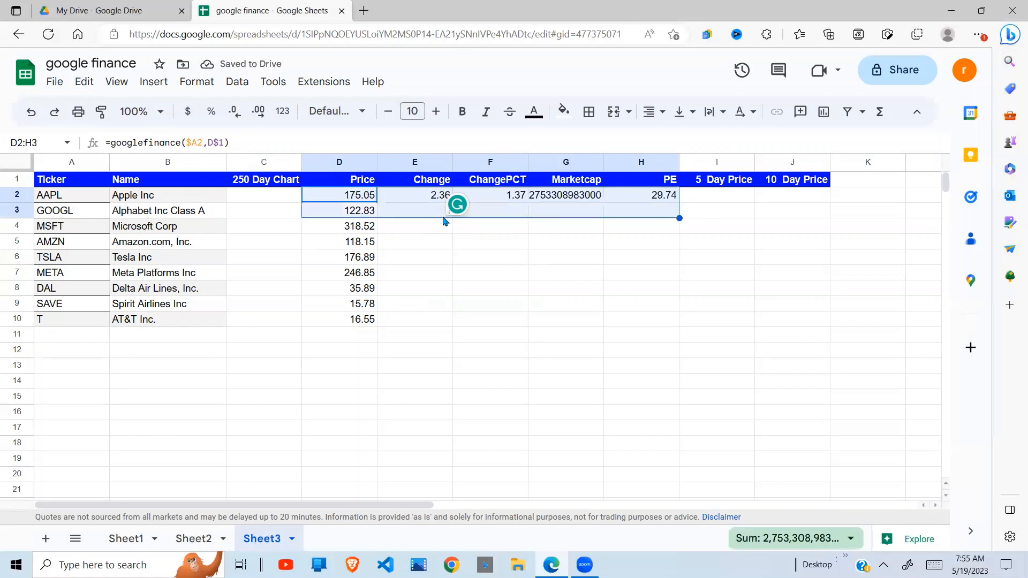
pyautogui.hotkey('shift', 'Down')
pyautogui.hotkey('shift', 'Down')
pyautogui.hotkey('shift', 'Down')
pyautogui.hotkey('shift', 'Down')
pyautogui.hotkey('shift', 'Down')
pyautogui.hotkey('shift', 'Down')
pyautogui.hotkey('shift', 'Down')
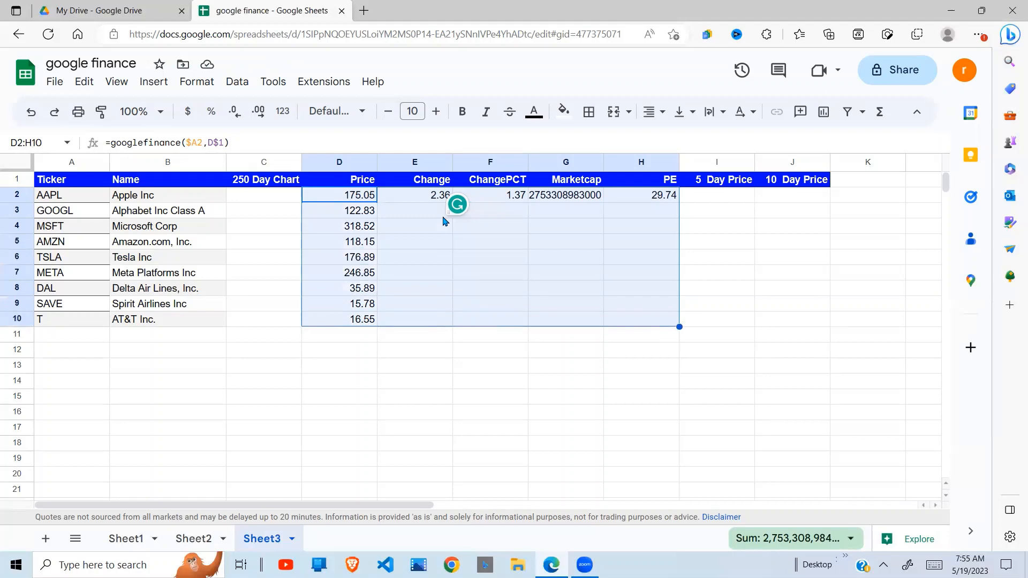
pyautogui.hotkey('ctrl', 'd')
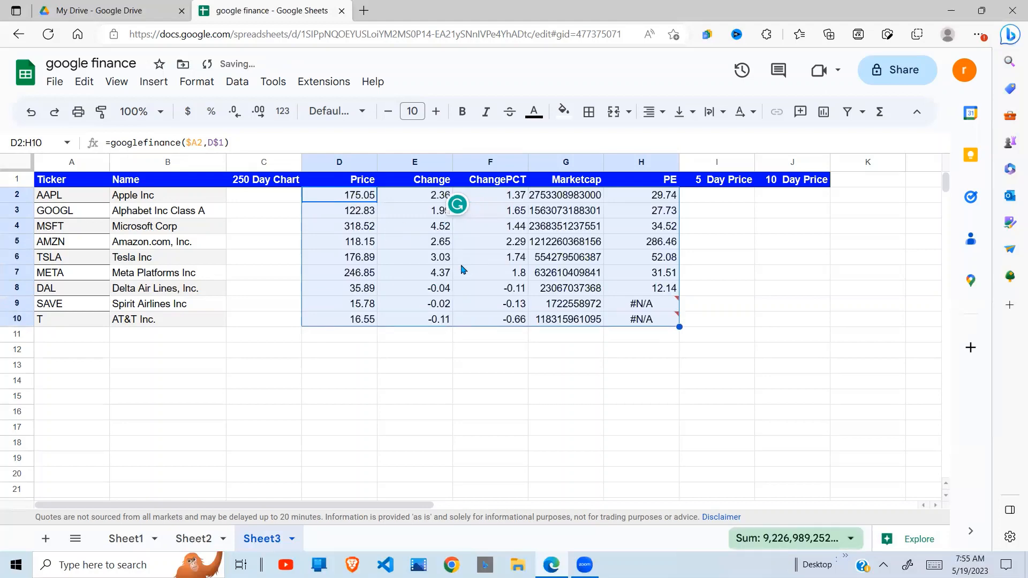
# Review the filled results column by column across Price, Change, ChangePCT, Marketcap and PE
pyautogui.click(508, 259)
pyautogui.click(571, 276)
pyautogui.click(609, 290)
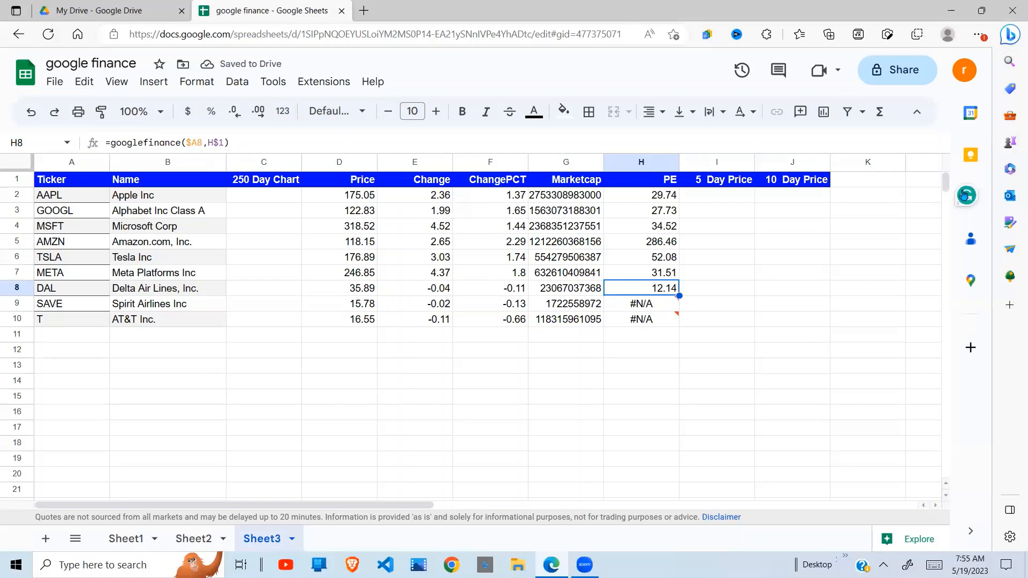
pyautogui.moveTo(360, 195); pyautogui.dragTo(360, 321)
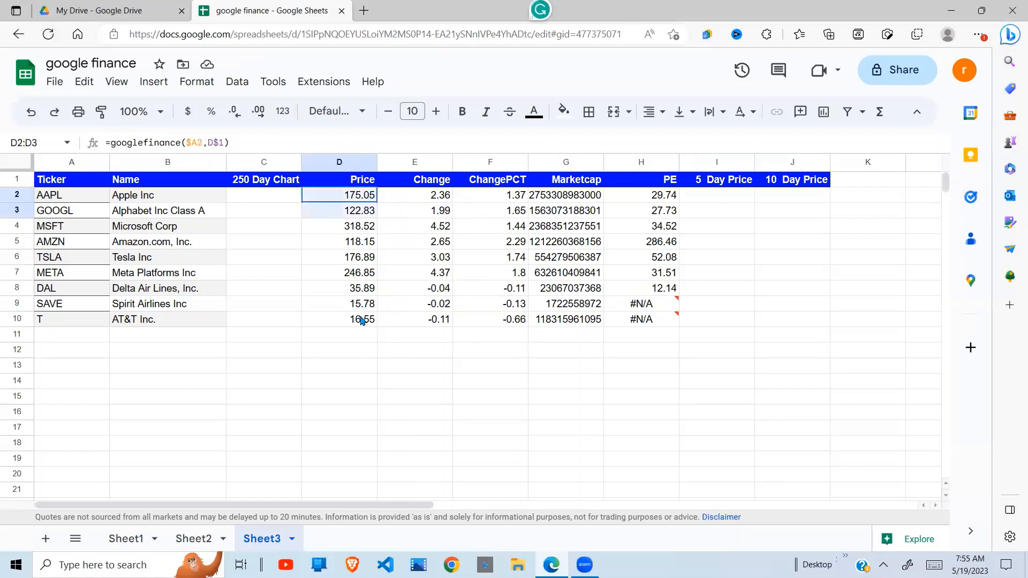
pyautogui.moveTo(444, 196); pyautogui.dragTo(443, 317)
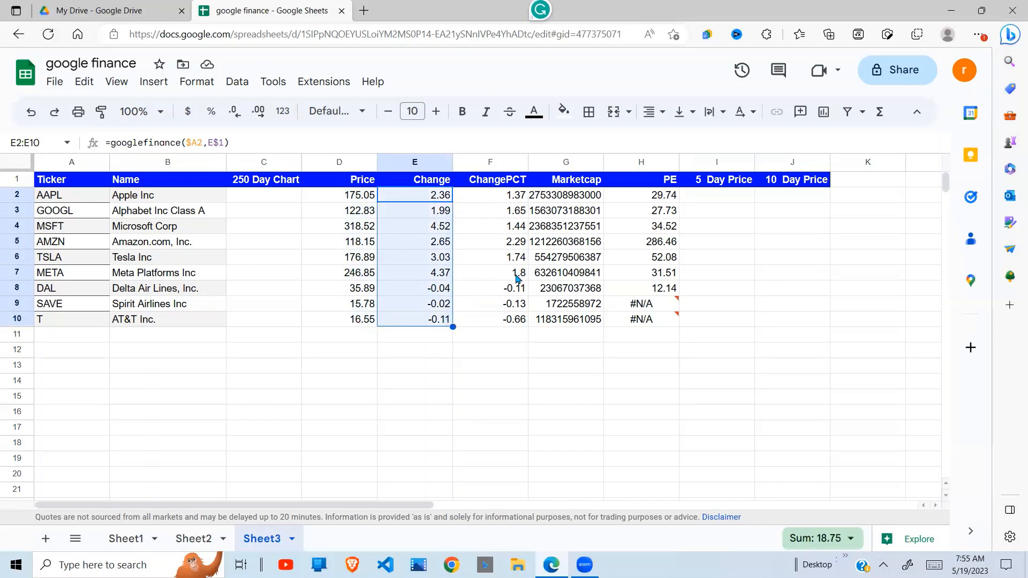
pyautogui.moveTo(517, 199); pyautogui.dragTo(516, 321)
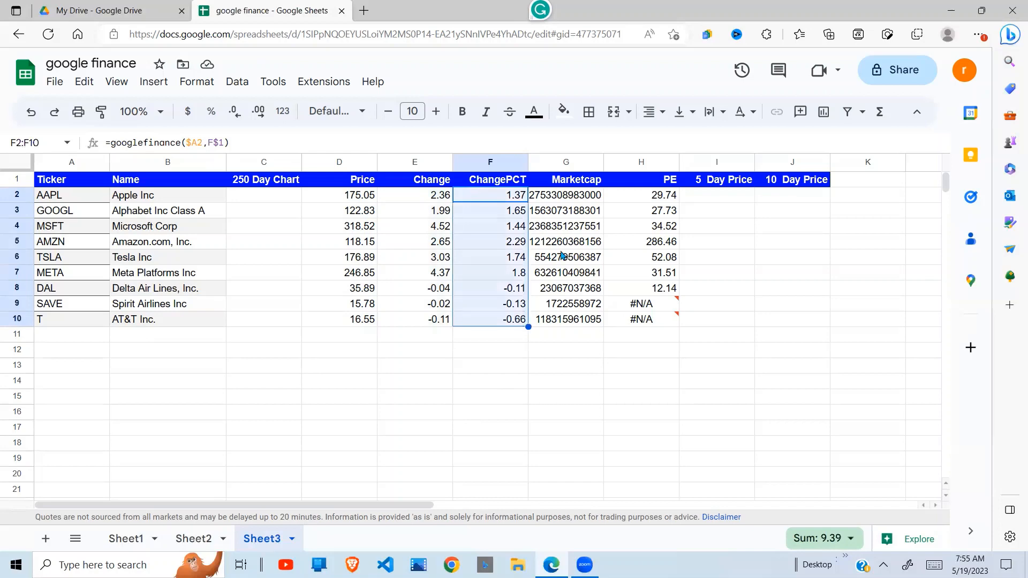
pyautogui.moveTo(581, 196); pyautogui.dragTo(586, 322)
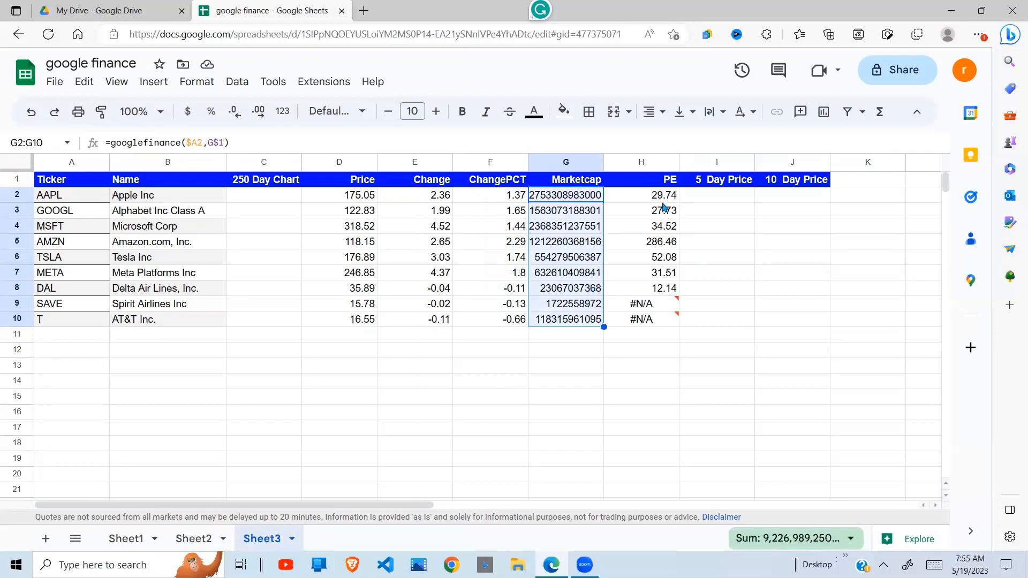
pyautogui.moveTo(664, 196); pyautogui.dragTo(660, 327)
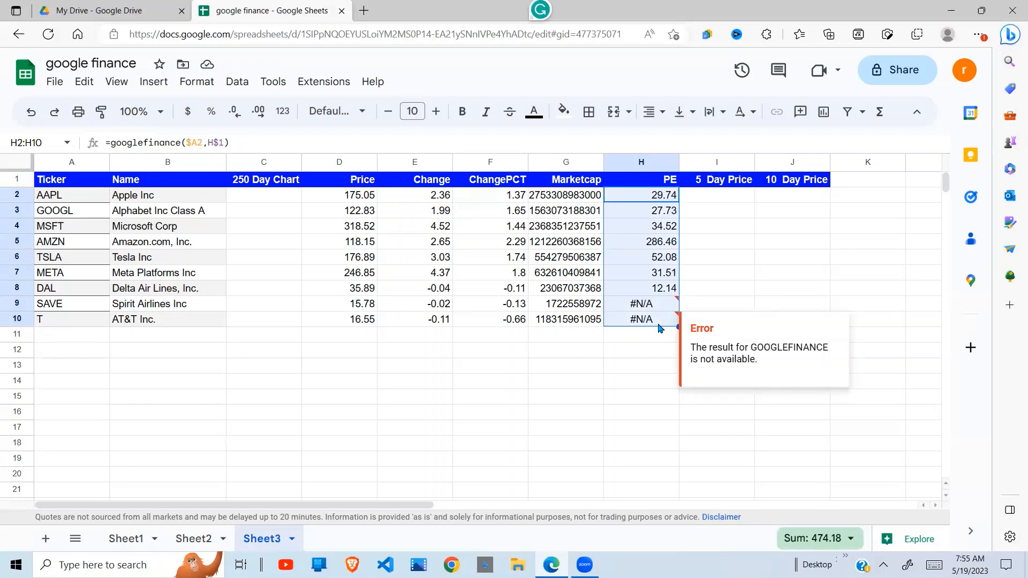
# Inspect the error details of PE cells H9 and H10, and return to the formula in H2
pyautogui.click(731, 208)
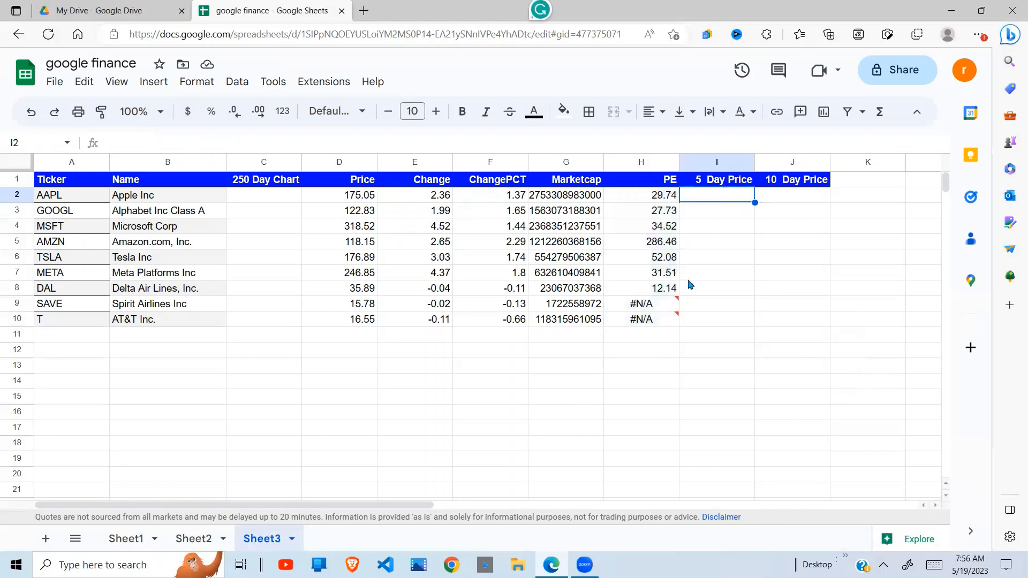
pyautogui.click(659, 319)
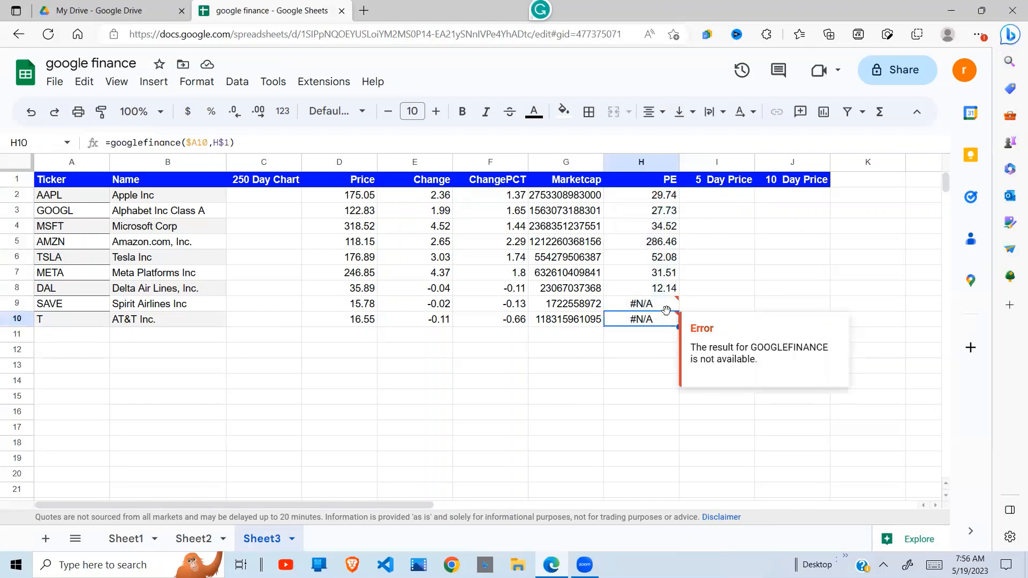
pyautogui.click(660, 308)
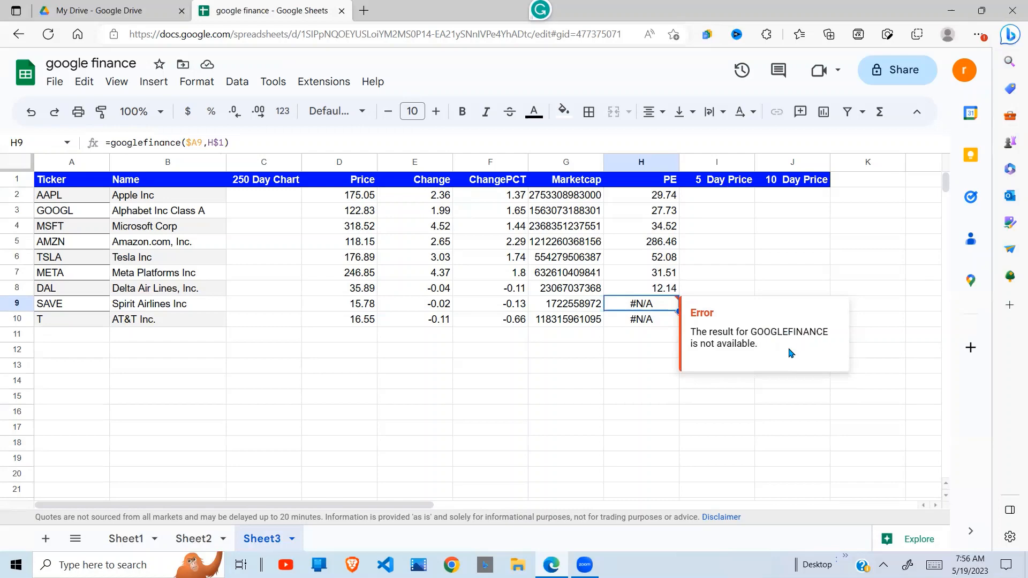
pyautogui.click(649, 323)
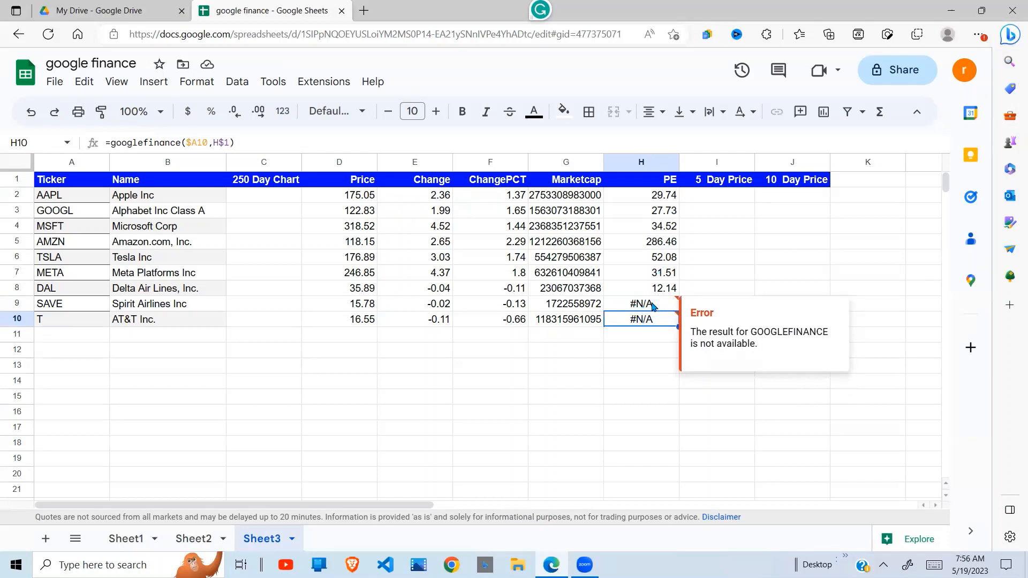
pyautogui.click(653, 306)
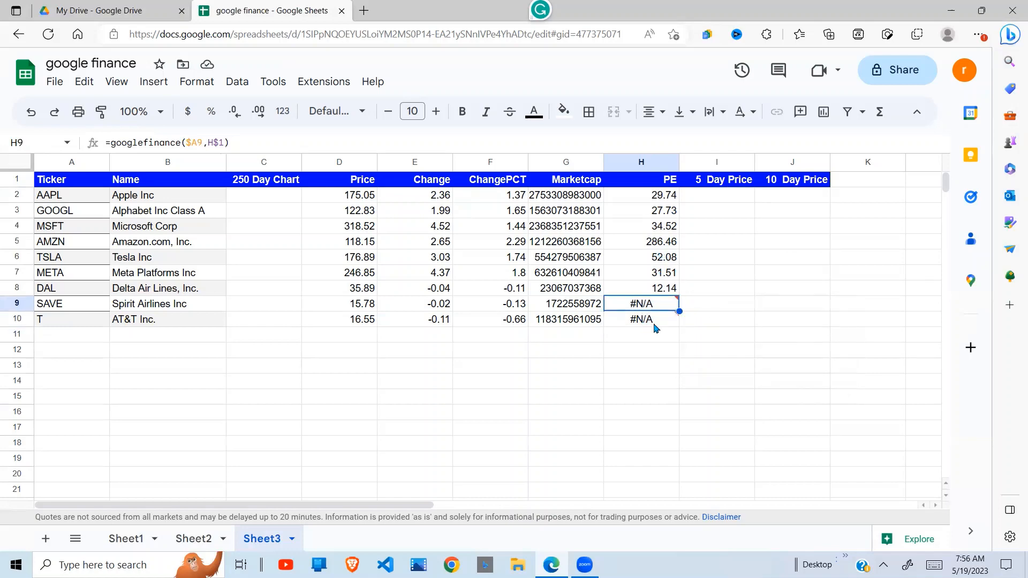
pyautogui.click(666, 200)
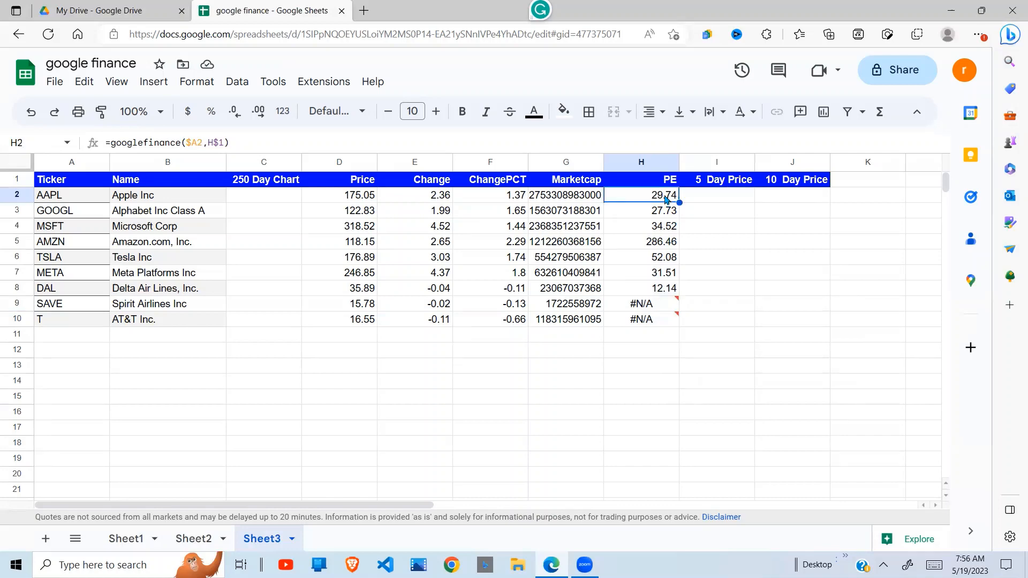
# Wrap the GOOGLEFINANCE formula in H2 with IFNA so that missing PE values return "-"
pyautogui.click(111, 143)
pyautogui.write('ifna')
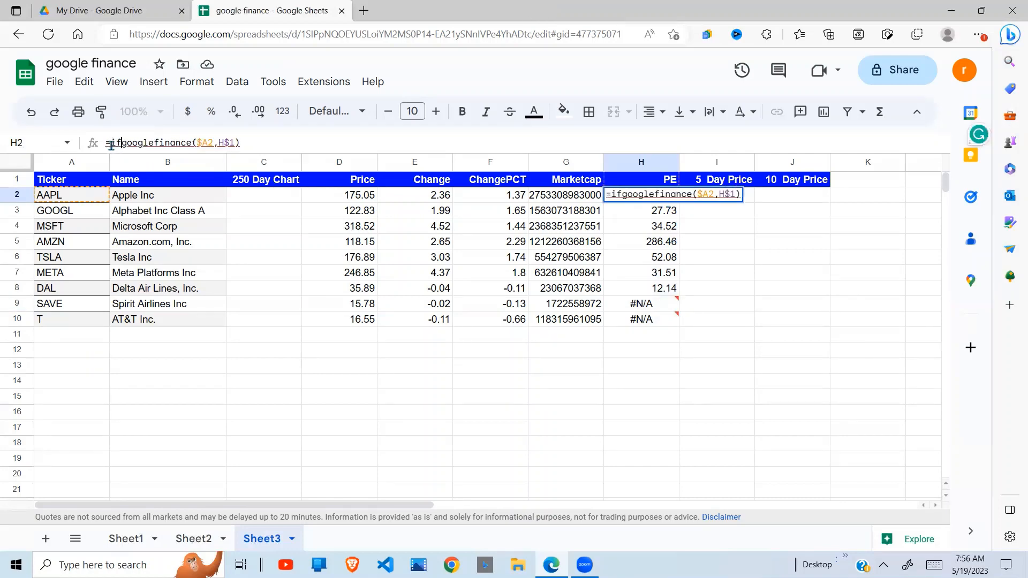
pyautogui.write('(')
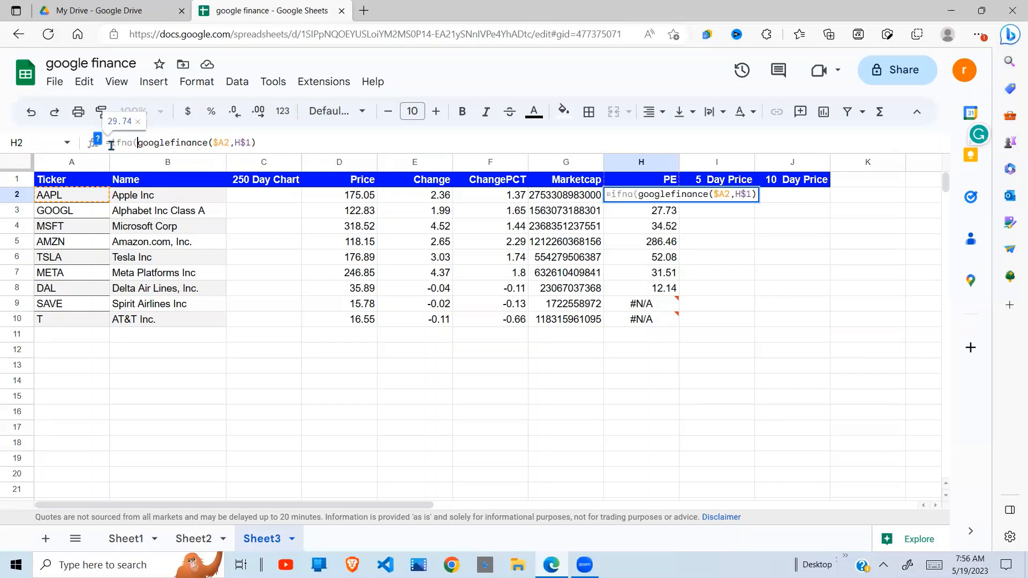
pyautogui.click(275, 143)
pyautogui.write(',"-")')
pyautogui.press('Return')
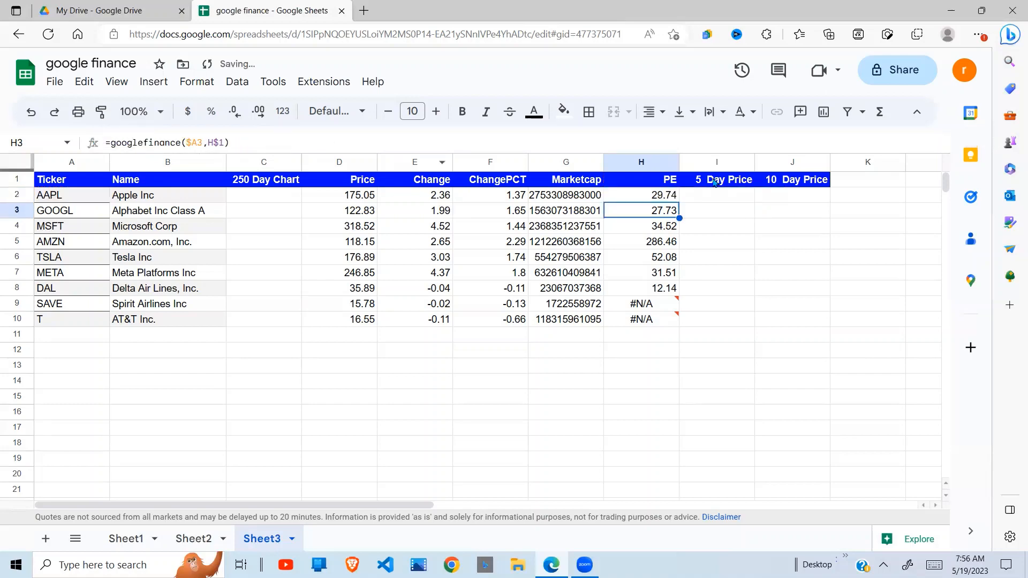
# Fill the IFNA formula from H2 down through H10 for all tickers in the PE column
pyautogui.click(663, 195)
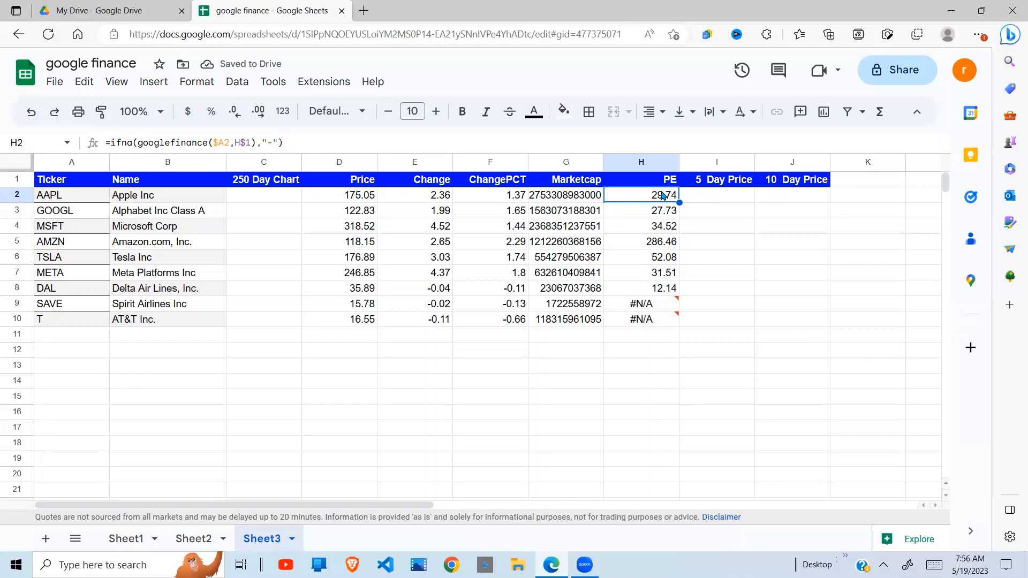
pyautogui.hotkey('shift', 'Down')
pyautogui.hotkey('shift', 'Down')
pyautogui.hotkey('shift', 'Down')
pyautogui.hotkey('shift', 'Down')
pyautogui.hotkey('shift', 'Down')
pyautogui.hotkey('shift', 'Down')
pyautogui.hotkey('shift', 'Down')
pyautogui.hotkey('shift', 'Down')
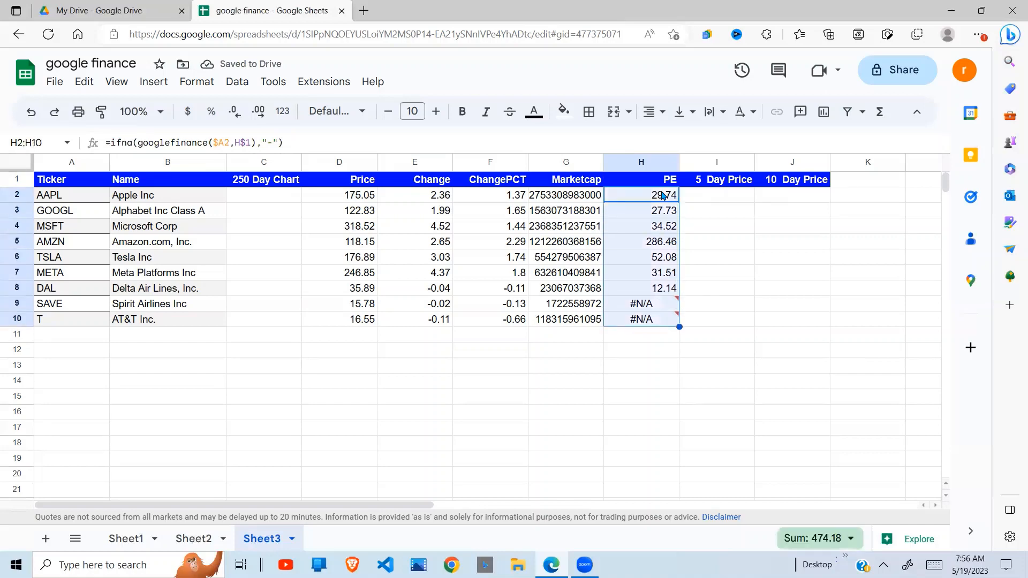
pyautogui.hotkey('ctrl', 'd')
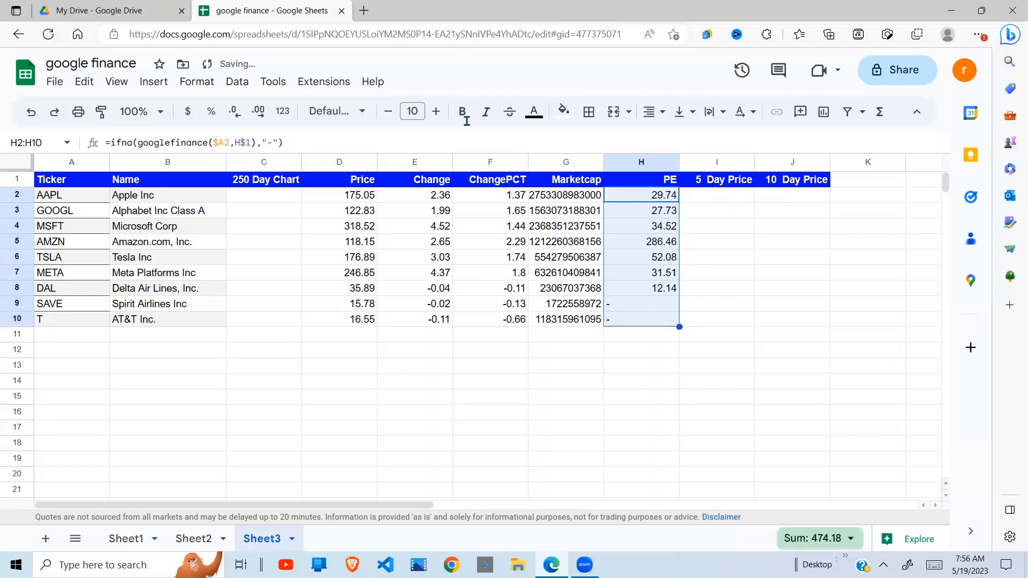
# Right-align the PE values in H2:H10
pyautogui.click(649, 112)
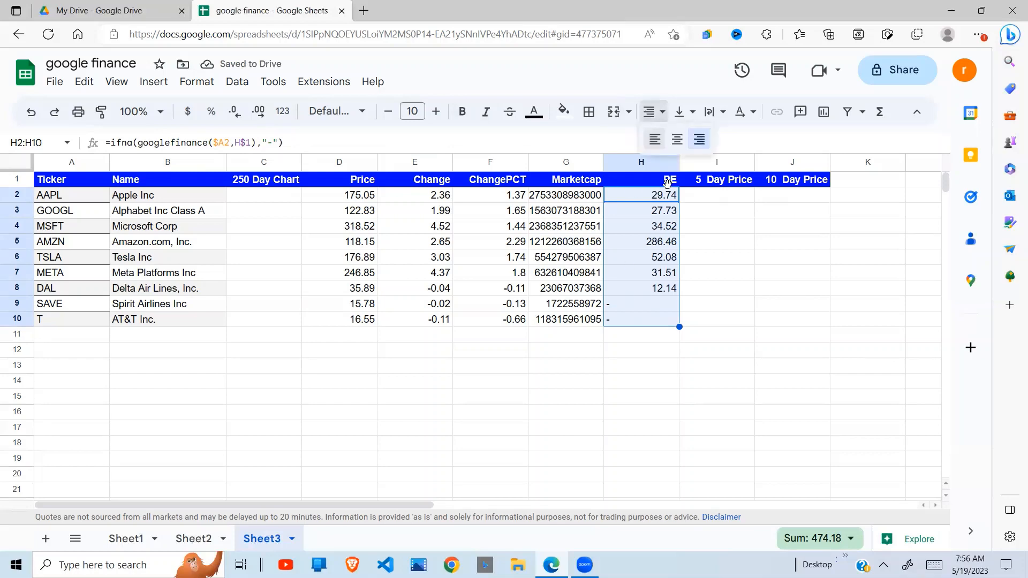
pyautogui.click(699, 139)
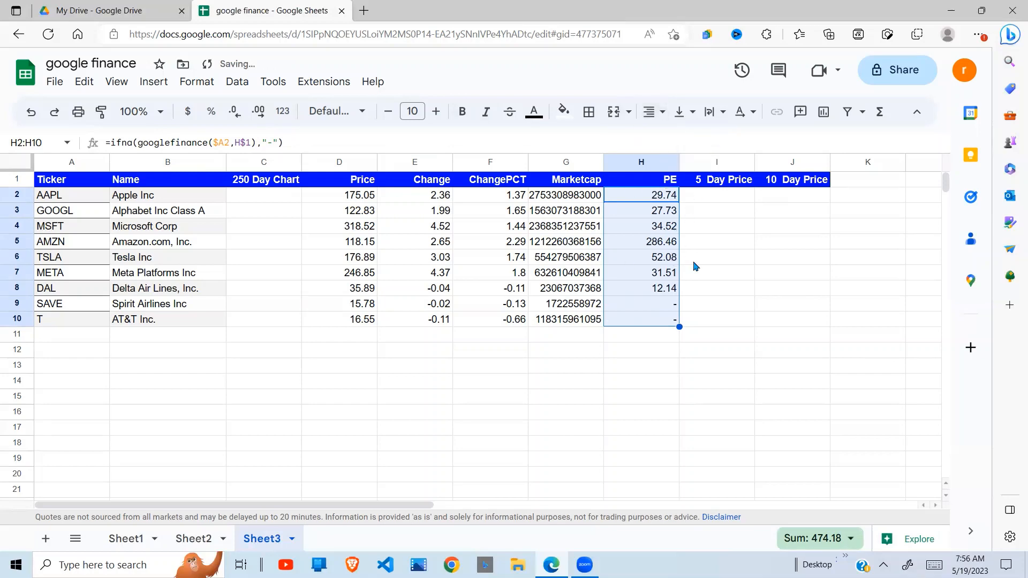
pyautogui.click(693, 259)
pyautogui.click(638, 279)
pyautogui.click(660, 309)
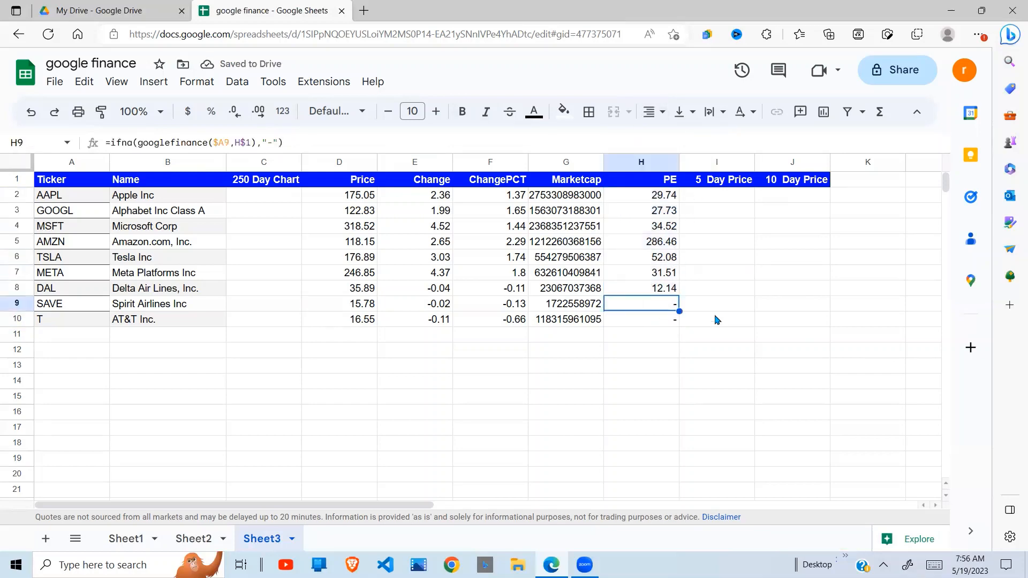
pyautogui.click(525, 336)
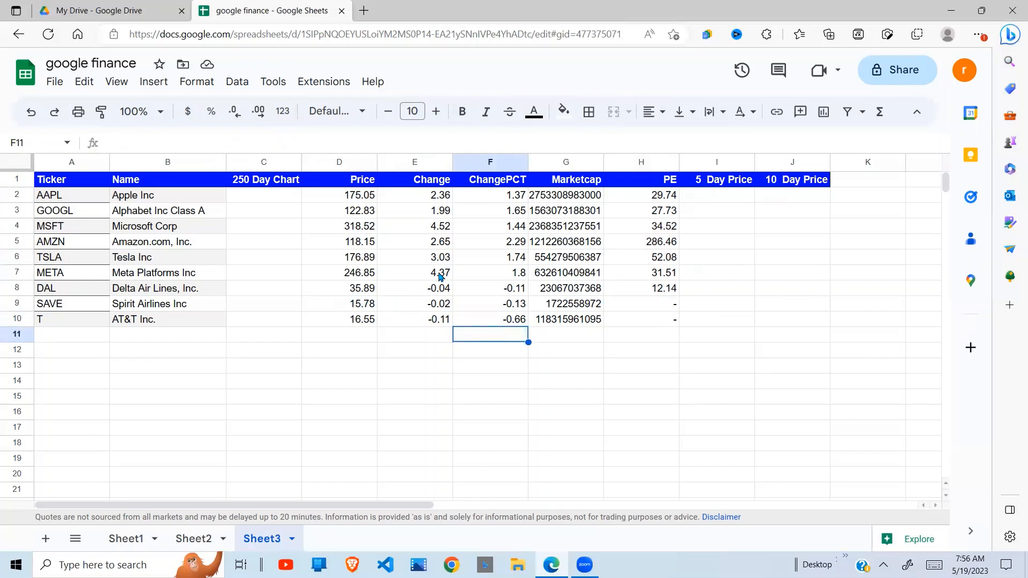
pyautogui.click(305, 291)
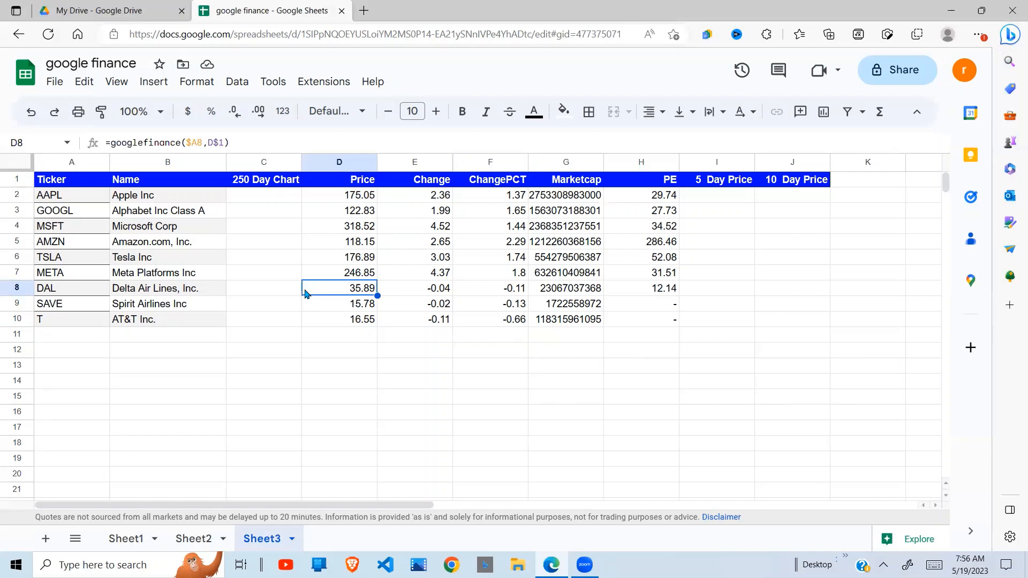
pyautogui.click(385, 259)
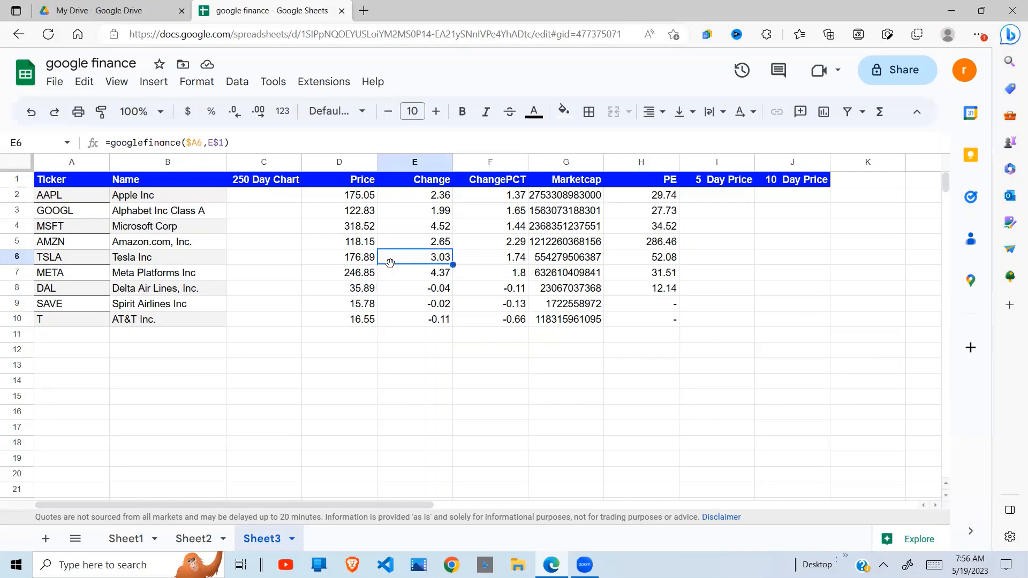
pyautogui.click(363, 210)
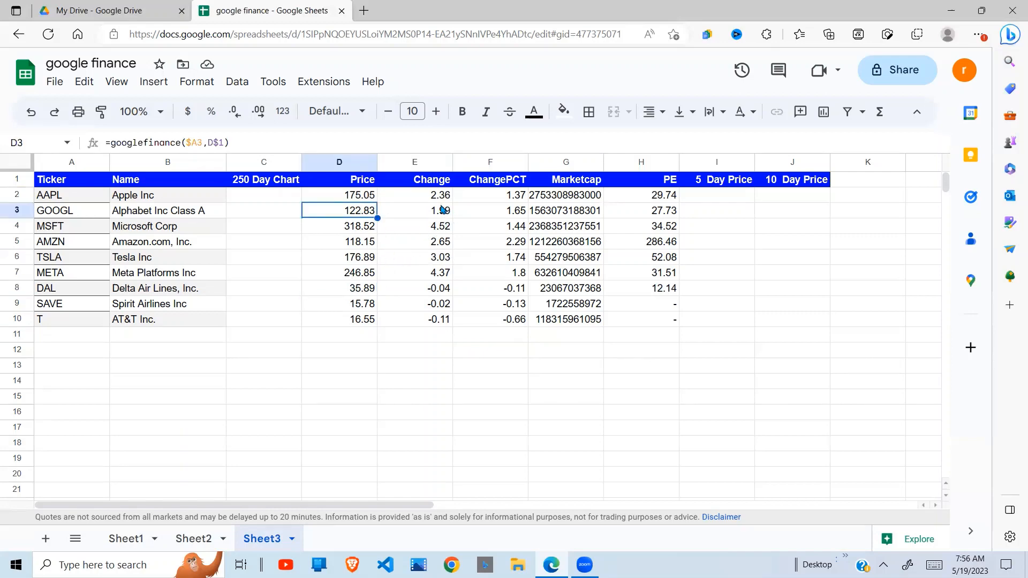
pyautogui.click(432, 209)
pyautogui.click(447, 258)
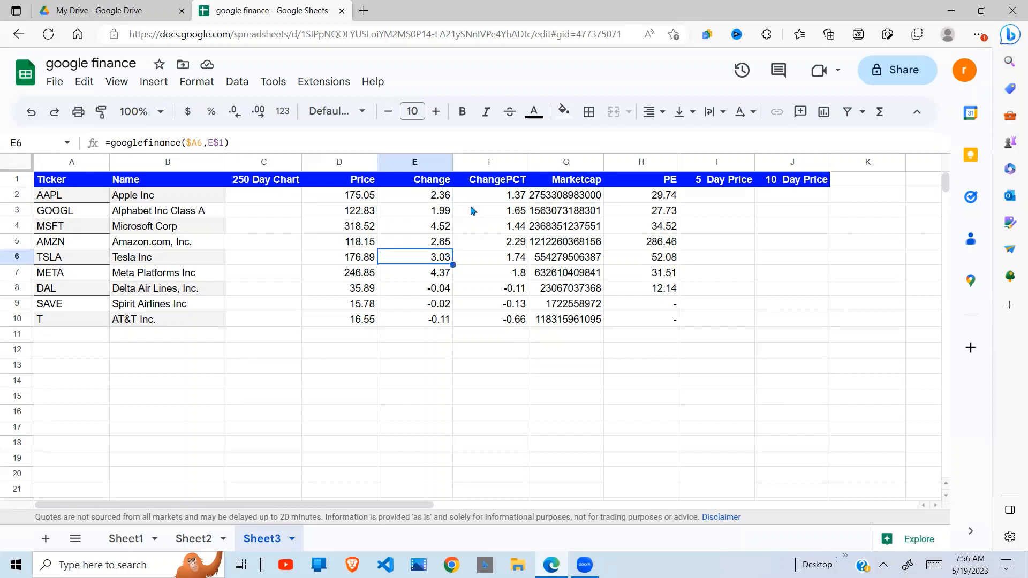
# Start a custom number format for the Change values in E2:E10 from the preset #,##0_);[Red](#,##0)
pyautogui.moveTo(447, 198); pyautogui.dragTo(438, 320)
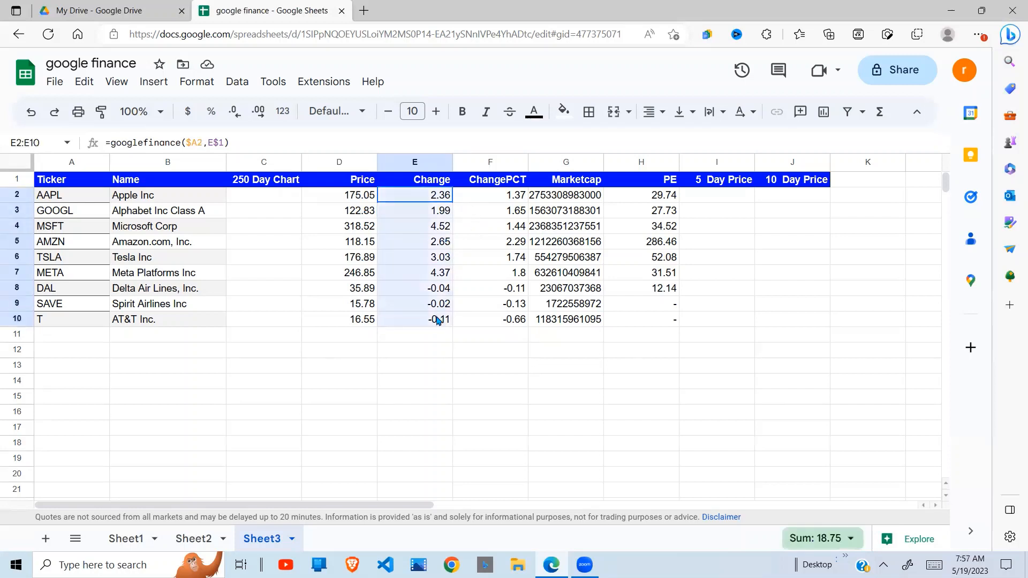
pyautogui.click(196, 83)
pyautogui.moveTo(219, 148)
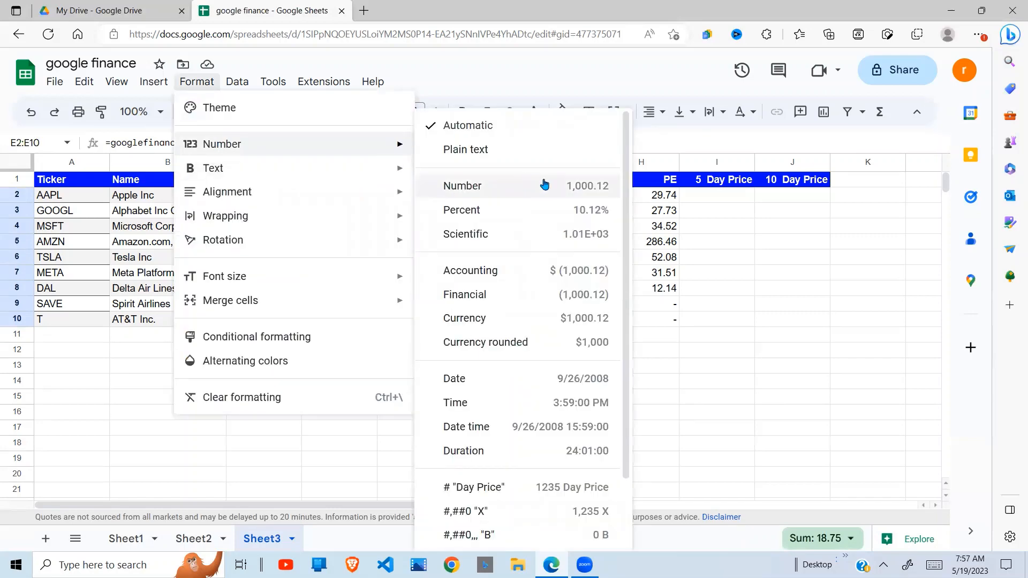
pyautogui.scroll(-2, 546, 374)
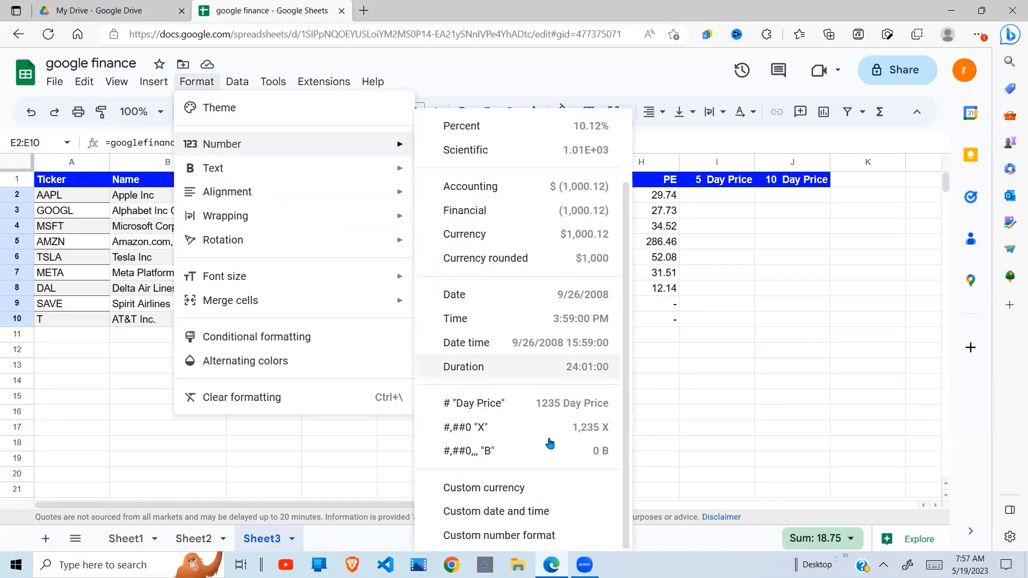
pyautogui.click(523, 535)
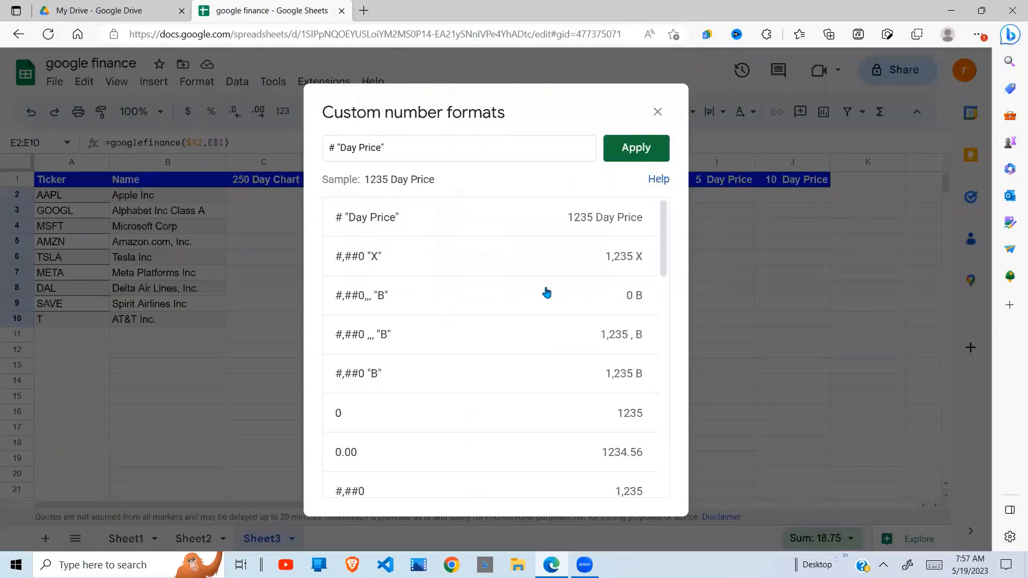
pyautogui.moveTo(664, 270); pyautogui.dragTo(663, 300)
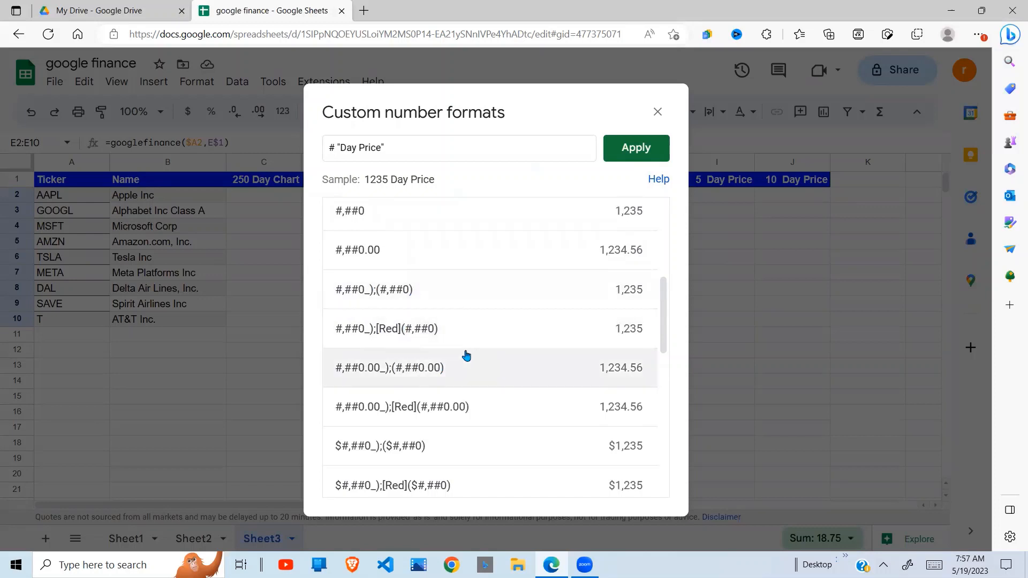
pyautogui.click(427, 329)
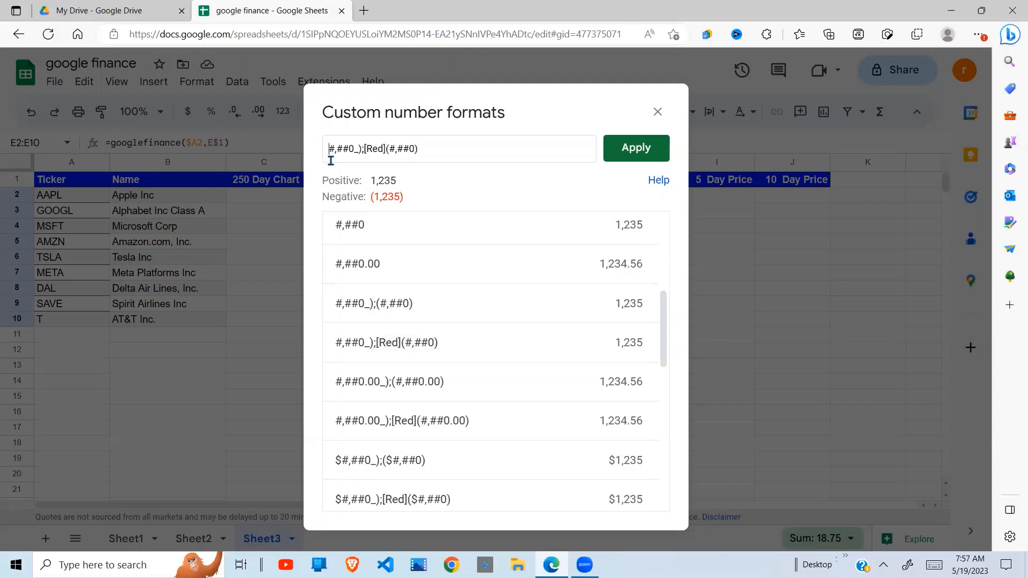
# Prefix the positive part of the format with [Color50] and apply [Color50]#,##0_);[Red](#,##0) to the Change values
pyautogui.write('[]')
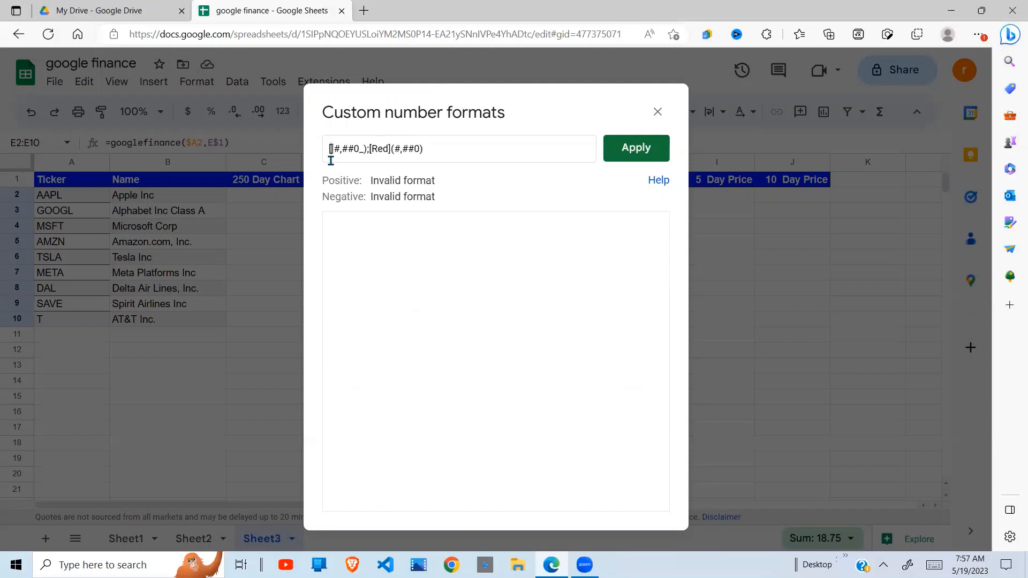
pyautogui.write('Color')
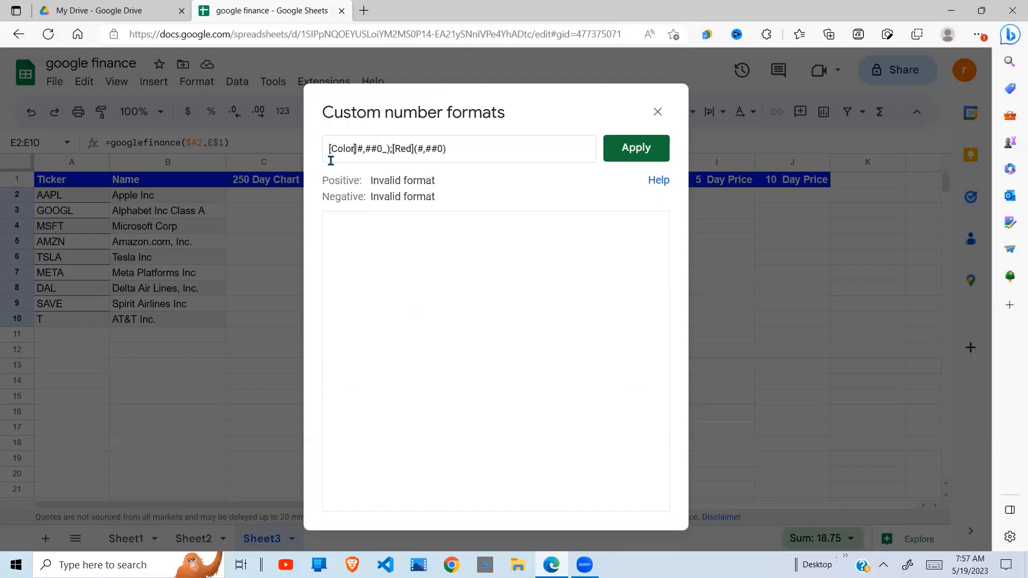
pyautogui.write('50')
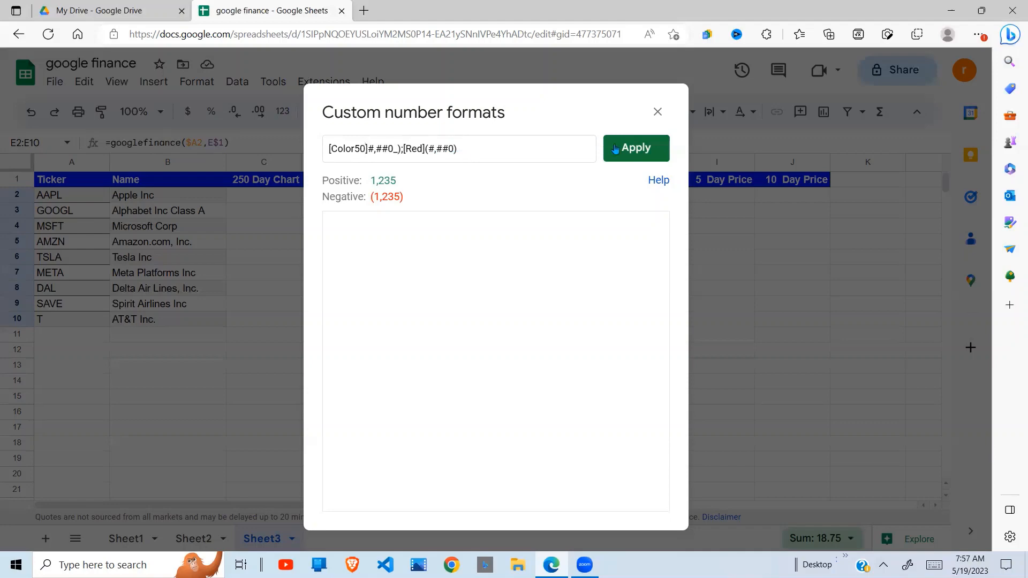
pyautogui.click(631, 149)
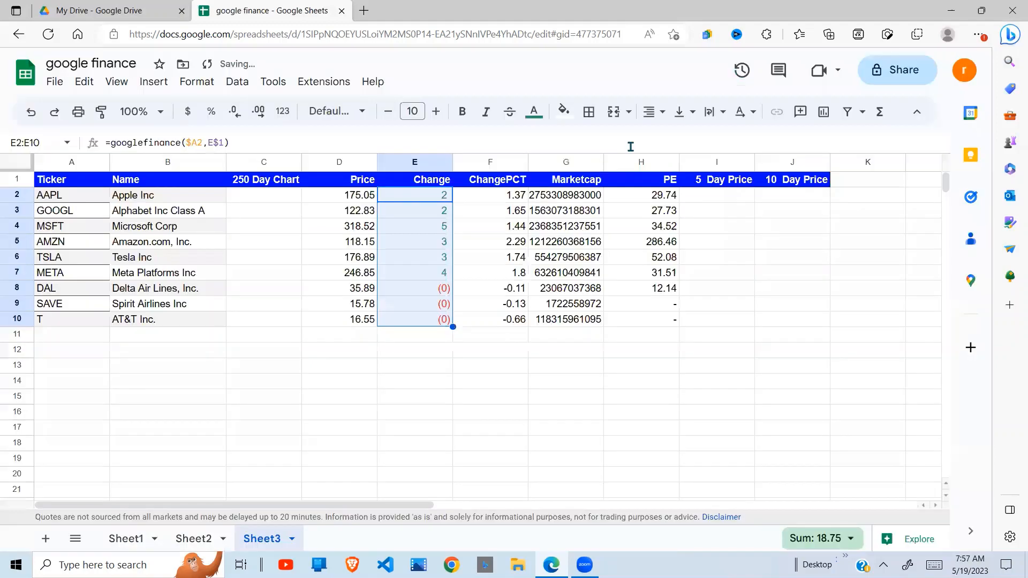
pyautogui.click(465, 289)
# Add two decimal places to the custom format of E2:E10, applying [Color50]#,##0.00_);[Red](#,##0.00)
pyautogui.click(444, 199)
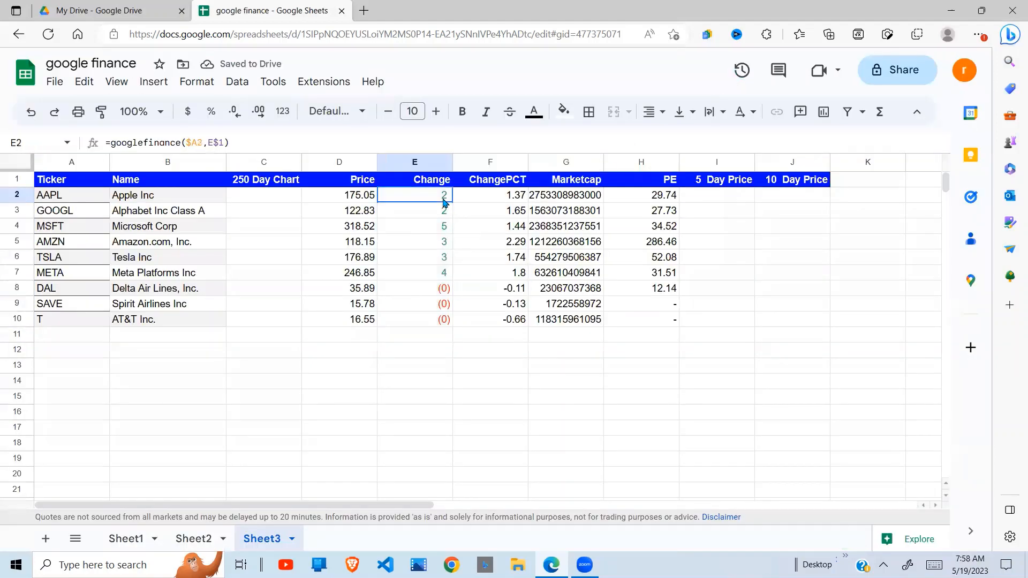
pyautogui.hotkey('shift', 'Down')
pyautogui.hotkey('shift', 'Down')
pyautogui.keyDown('shift'); pyautogui.click(439, 316); pyautogui.keyUp('shift')
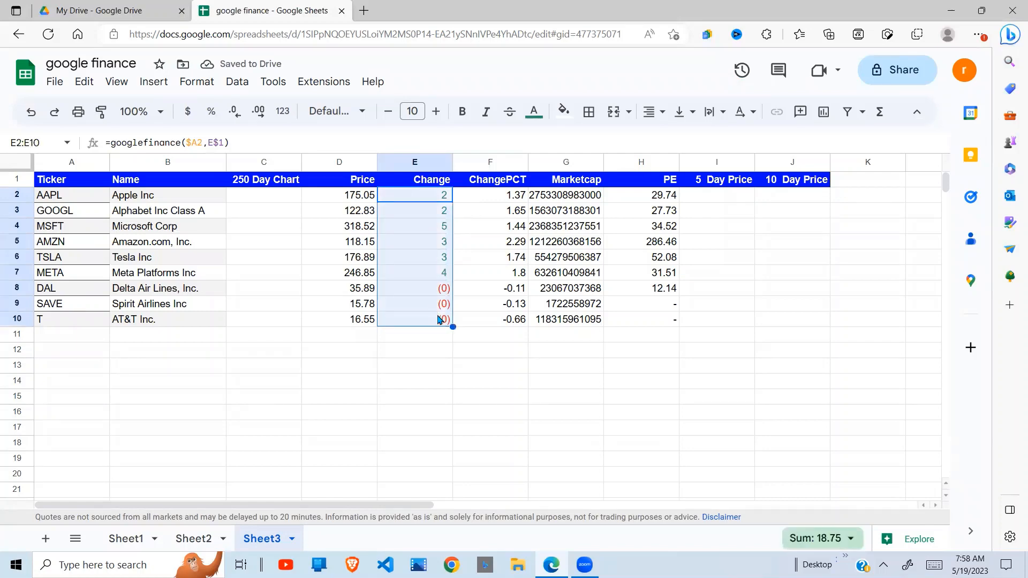
pyautogui.click(196, 82)
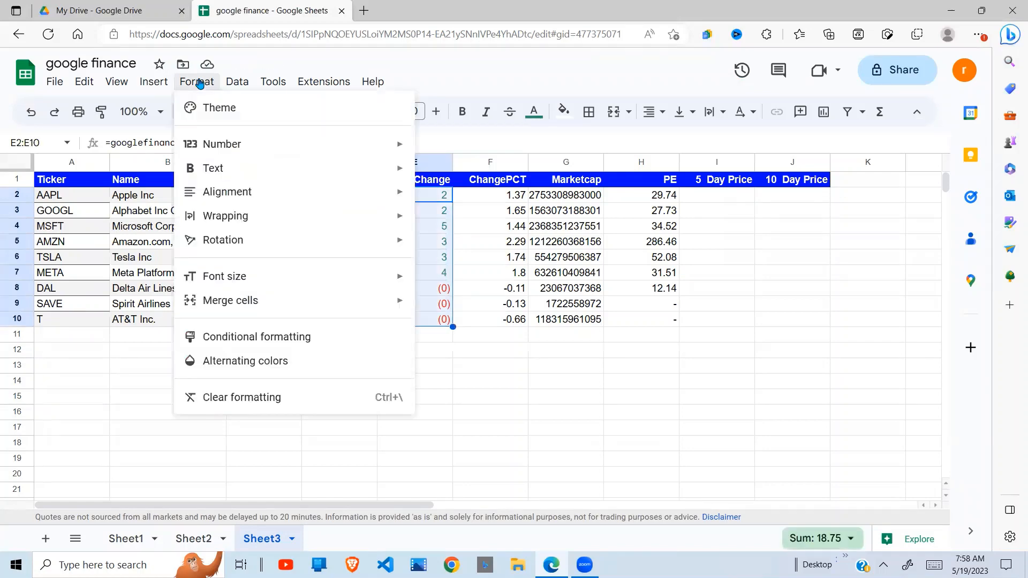
pyautogui.moveTo(260, 143)
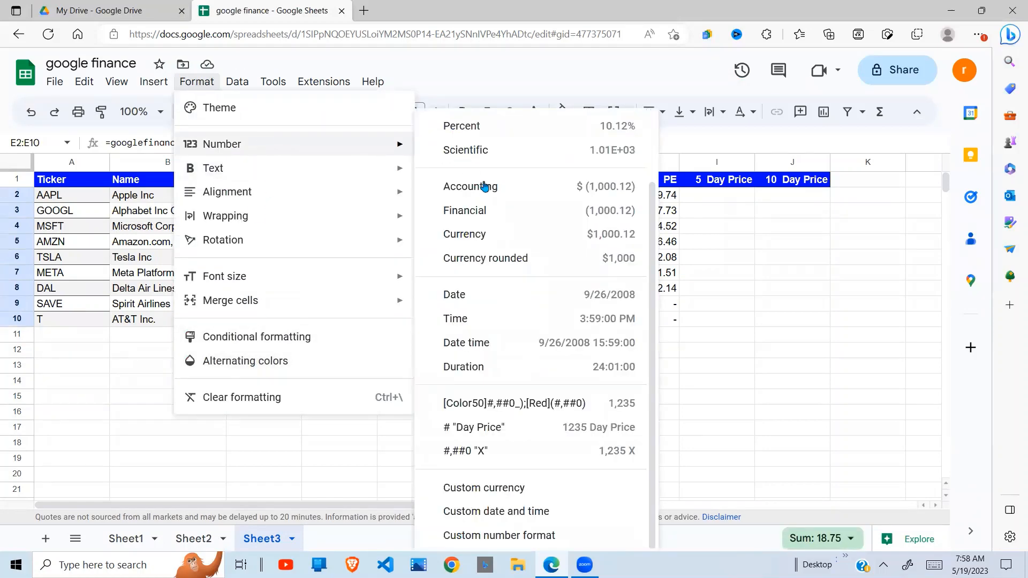
pyautogui.click(510, 537)
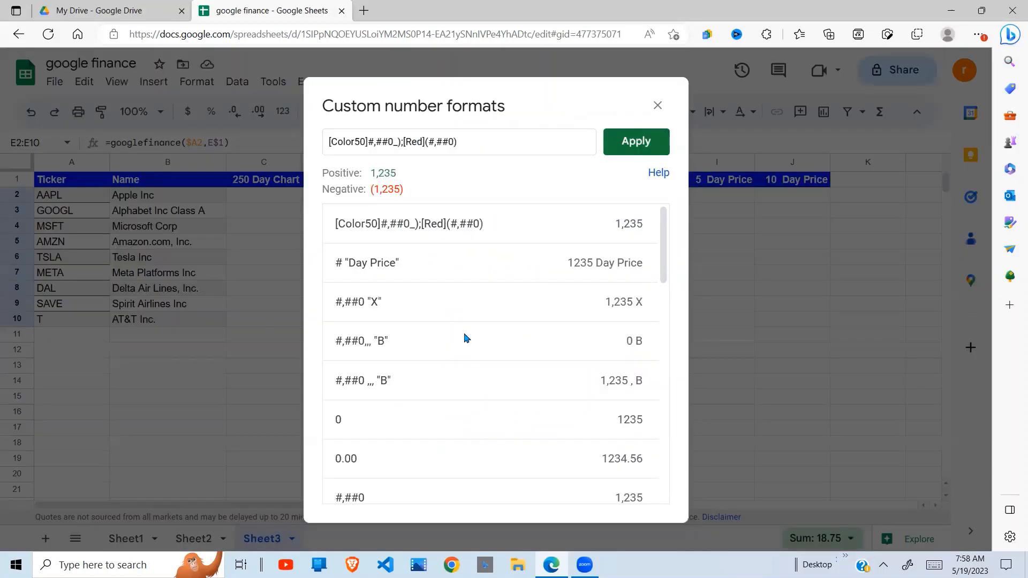
pyautogui.click(392, 145)
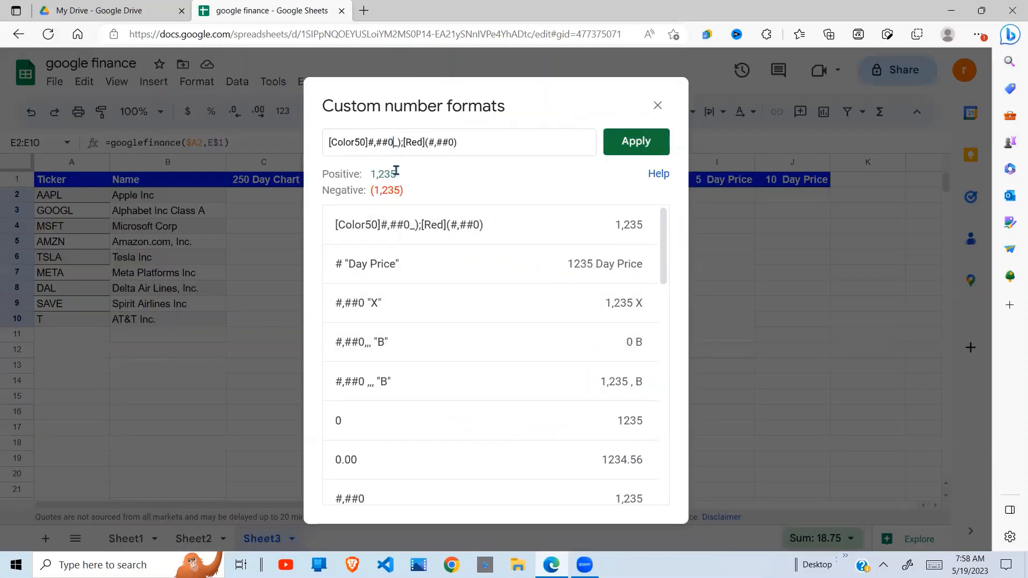
pyautogui.write('0')
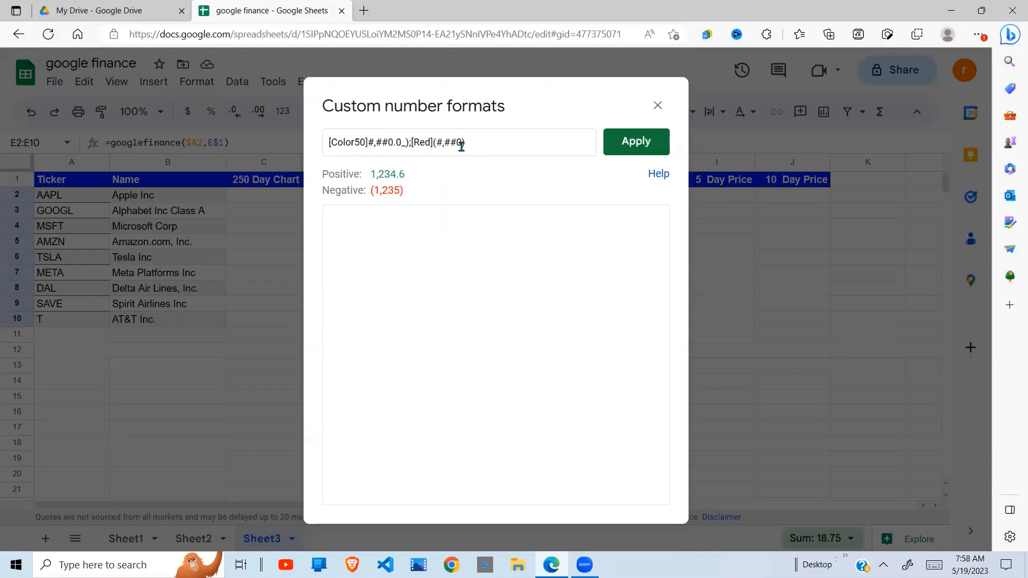
pyautogui.write('.00')
pyautogui.write('0')
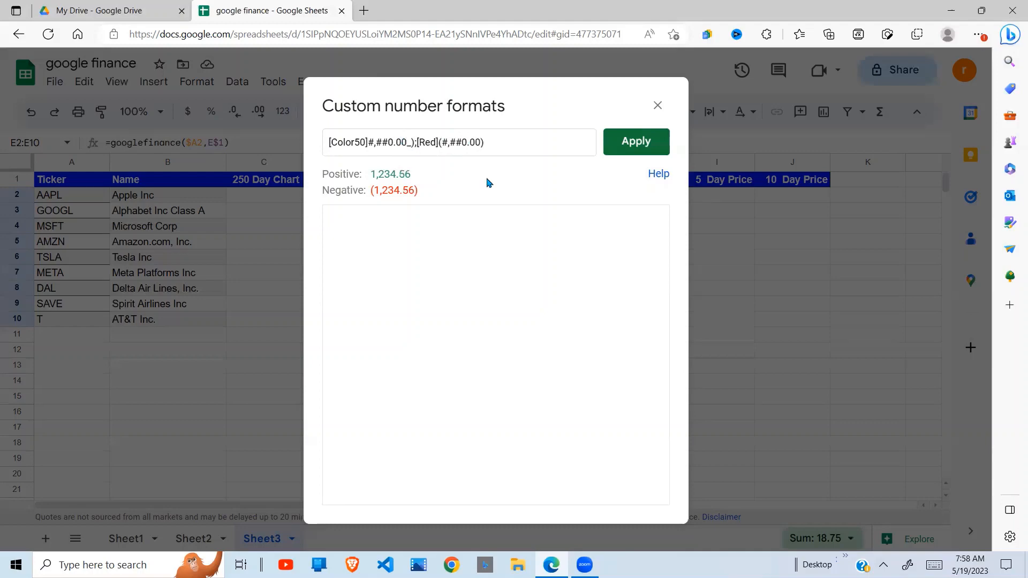
pyautogui.click(627, 141)
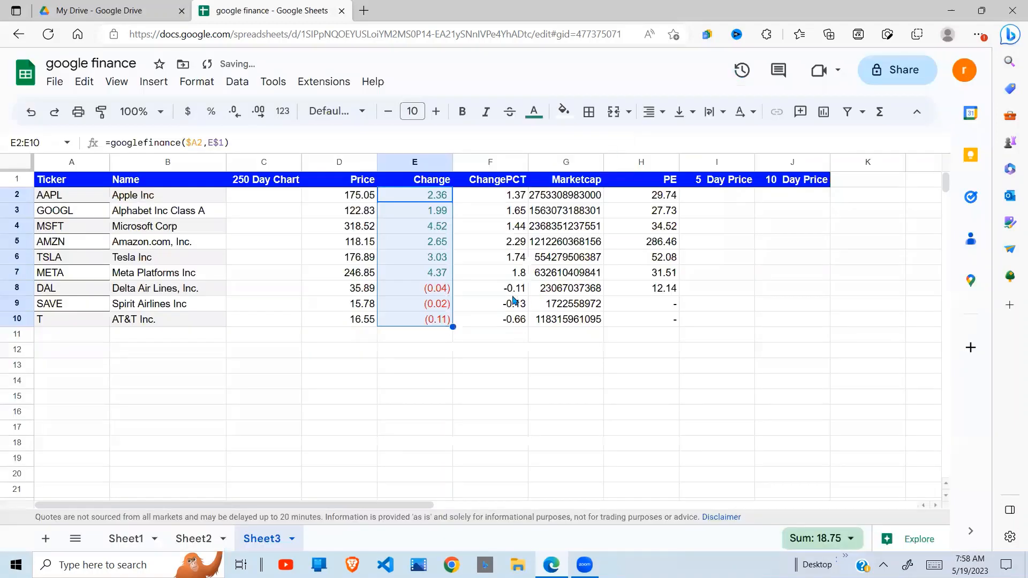
pyautogui.click(447, 292)
pyautogui.moveTo(439, 196); pyautogui.dragTo(438, 270)
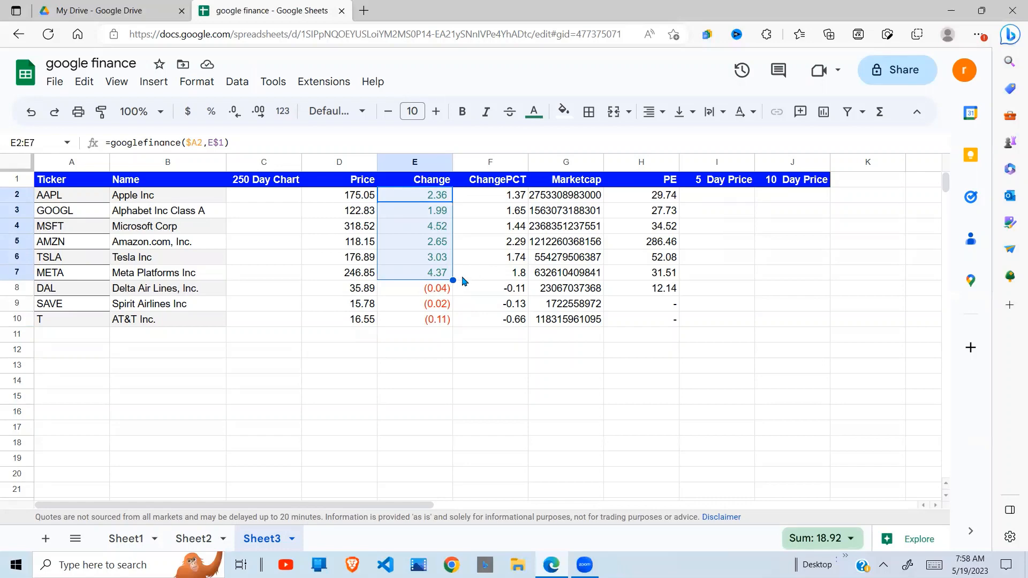
pyautogui.click(433, 319)
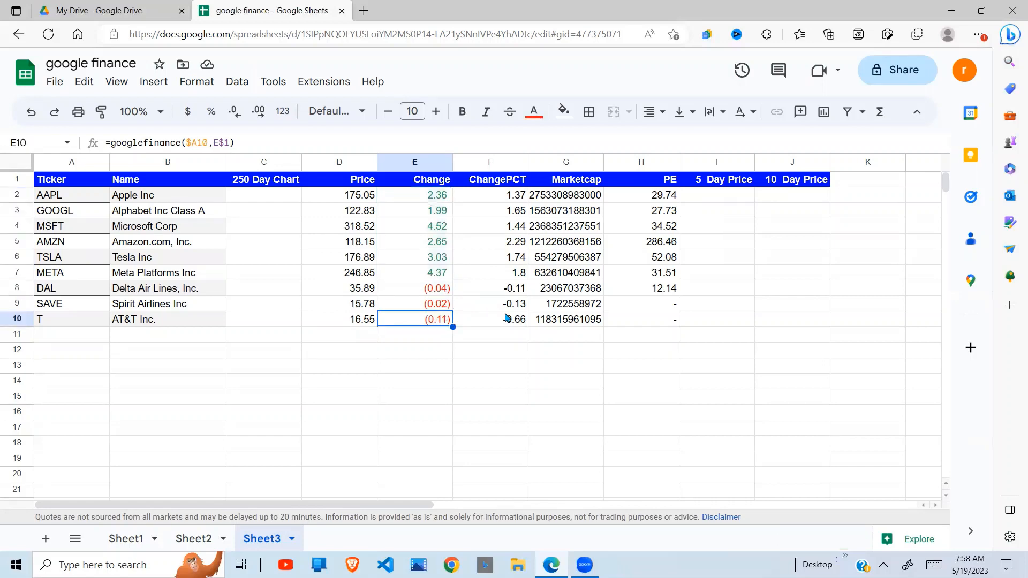
# Start a custom number format for the ChangePCT values in F2:F10, changing the positive part to [Color50]#0.0%_)
pyautogui.click(504, 315)
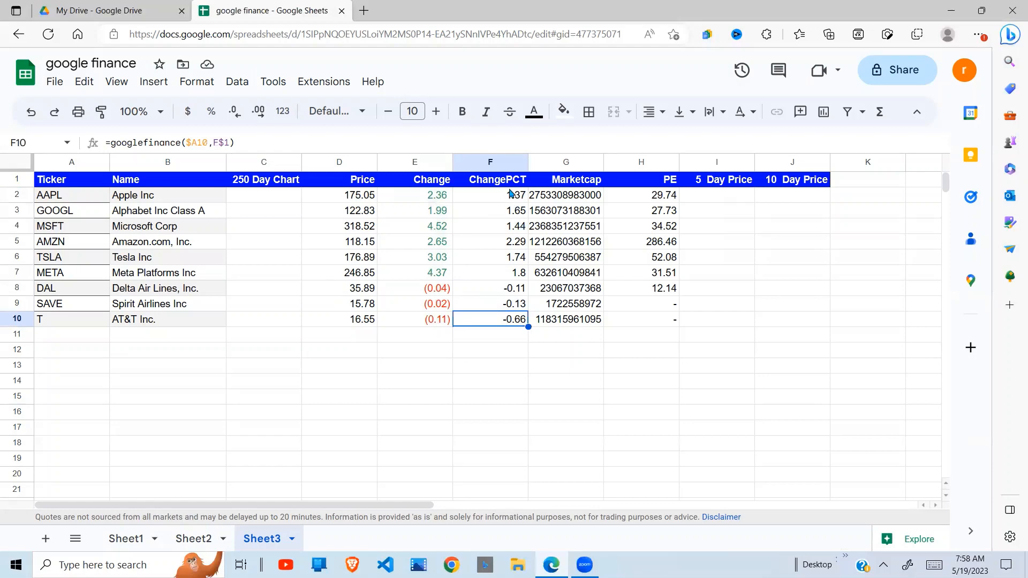
pyautogui.moveTo(510, 193); pyautogui.dragTo(513, 324)
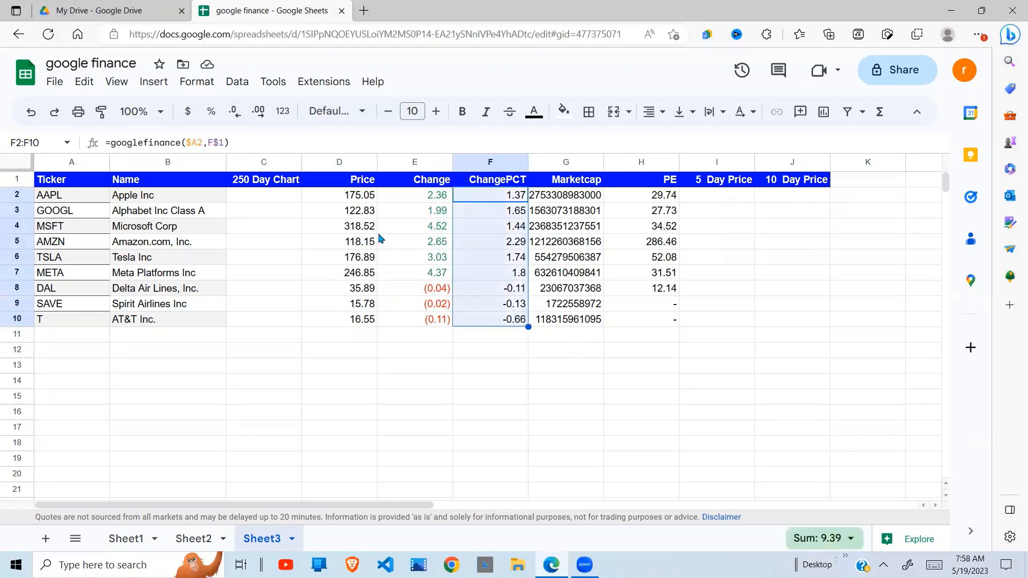
pyautogui.click(203, 84)
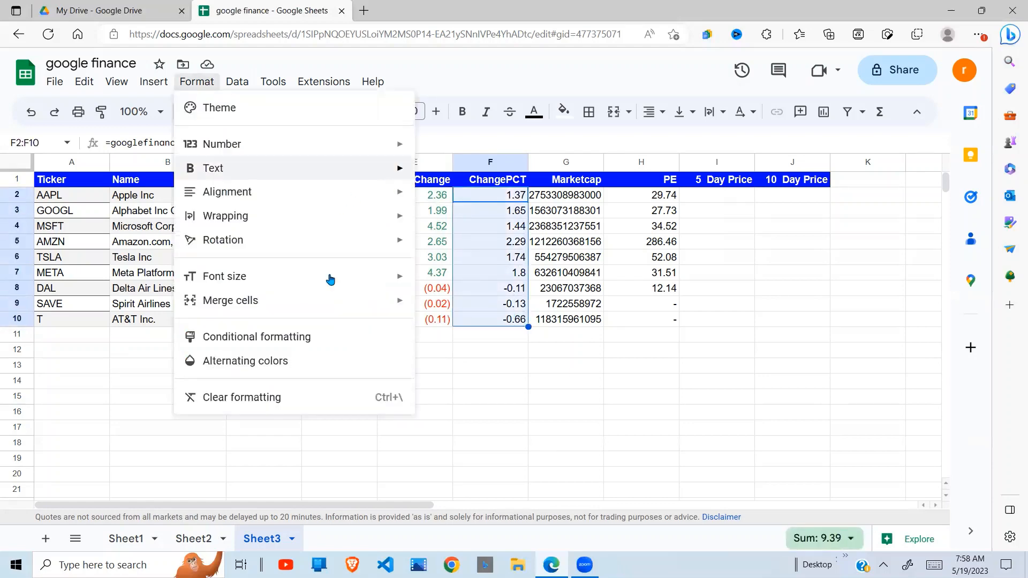
pyautogui.moveTo(309, 140)
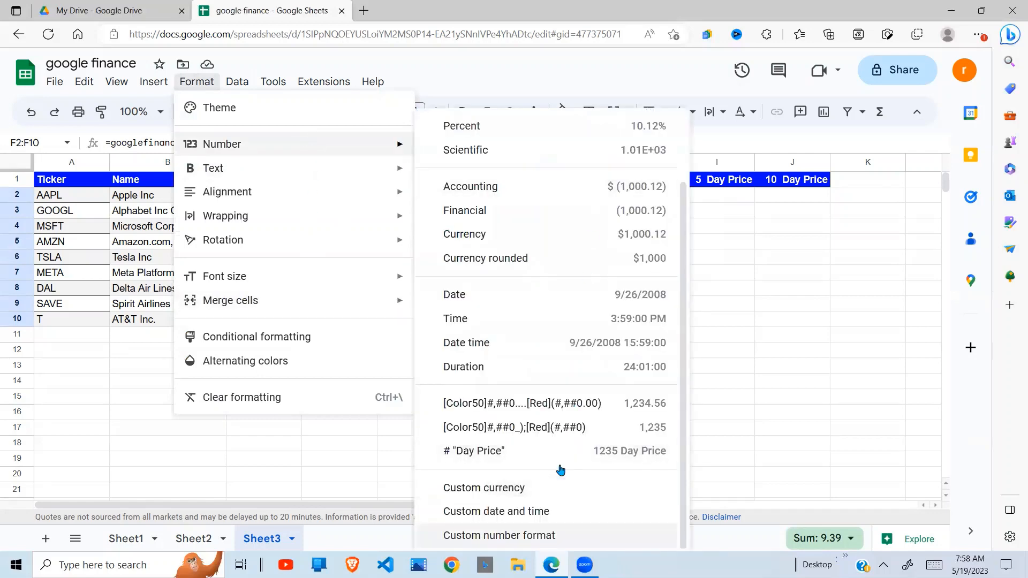
pyautogui.click(560, 535)
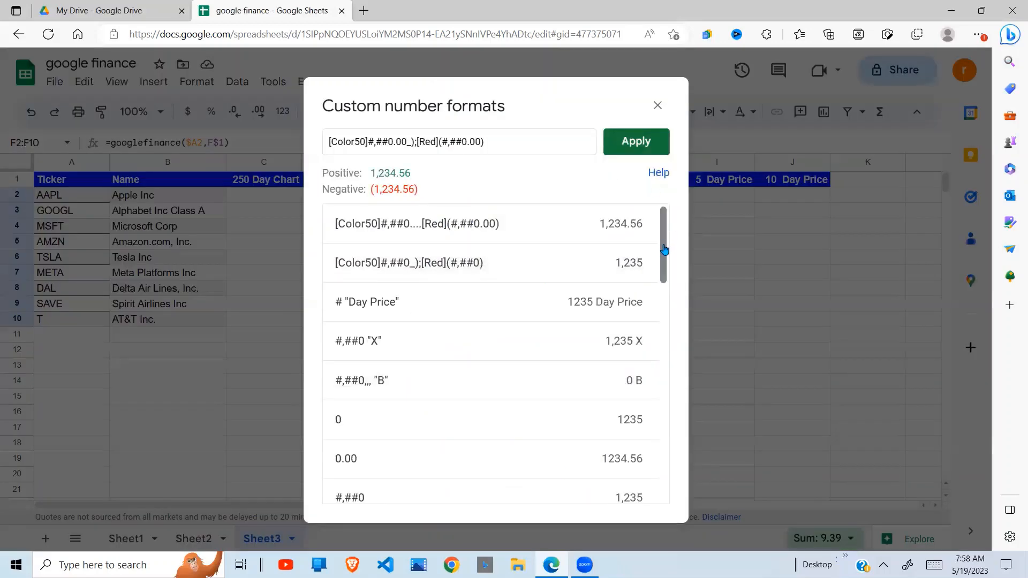
pyautogui.click(381, 145)
pyautogui.press('BackSpace')
pyautogui.press('BackSpace')
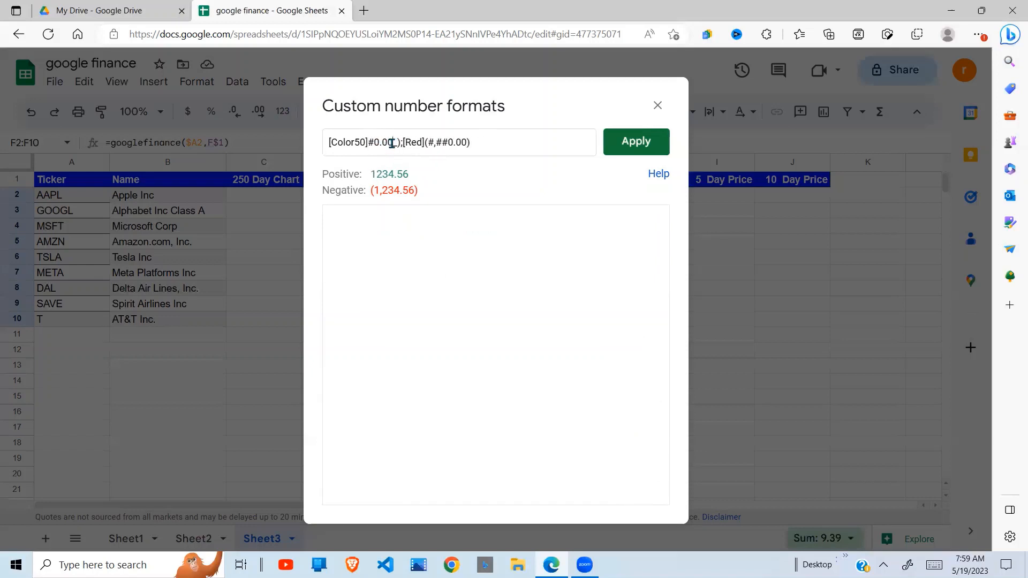
pyautogui.press('BackSpace')
pyautogui.write('%_)')
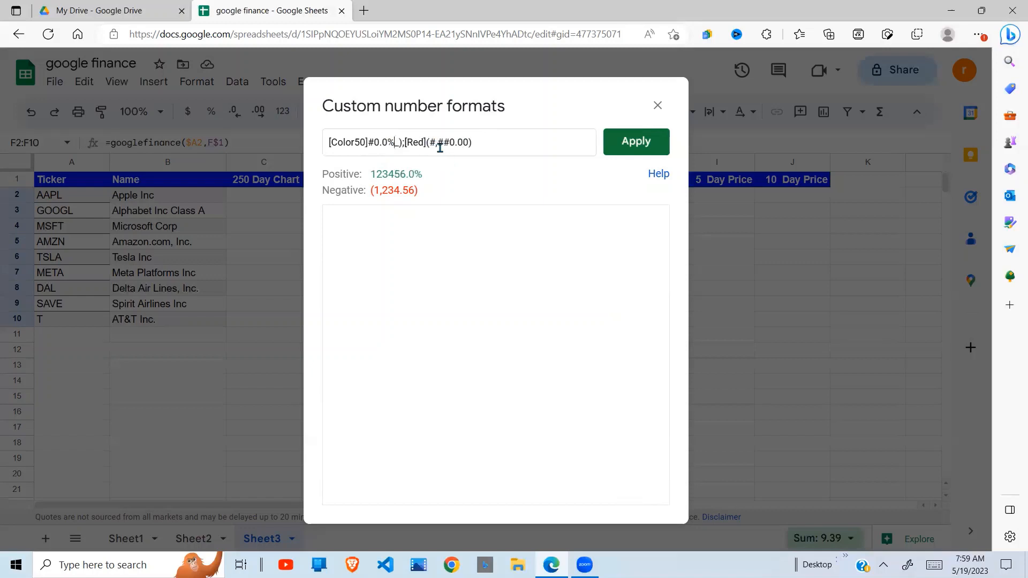
# Change the negative part to [Red](#0.0%) and apply [Color50]#0.0%_);[Red](#0.0%) to F2:F10
pyautogui.press('BackSpace')
pyautogui.press('BackSpace')
pyautogui.press('BackSpace')
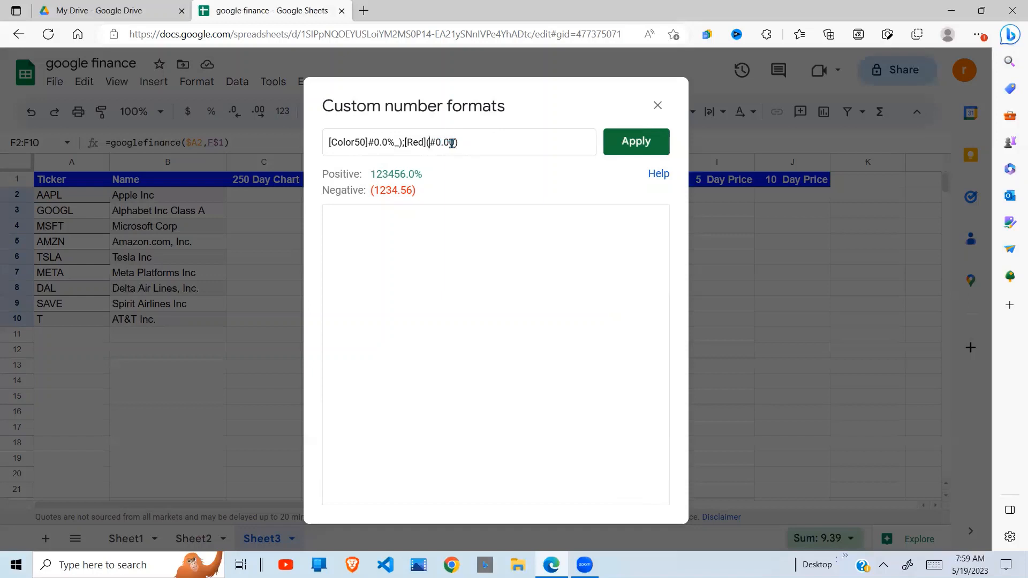
pyautogui.press('BackSpace')
pyautogui.write('%')
pyautogui.click(624, 141)
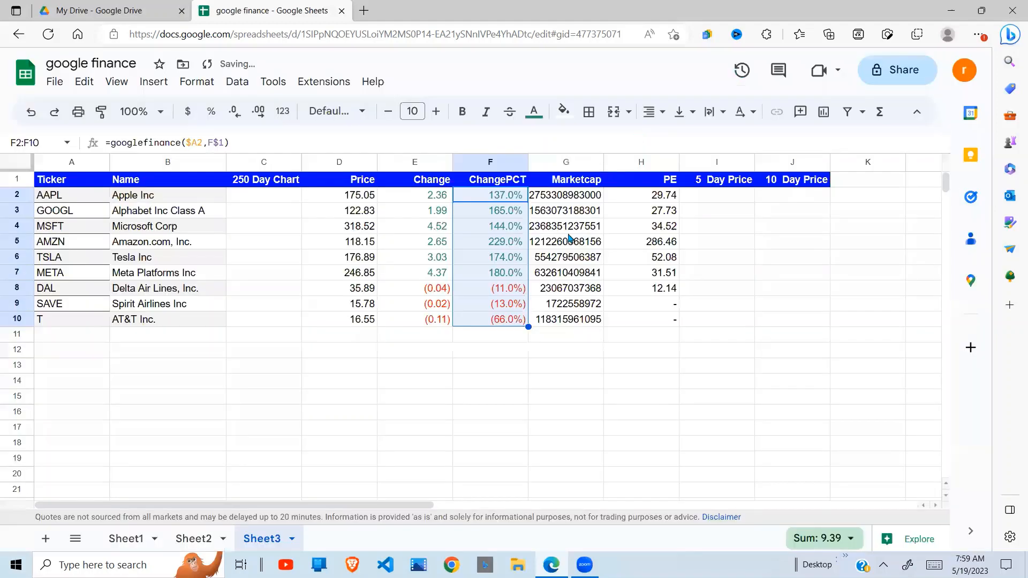
# Divide the ChangePCT formula in F2 by 100, making it =googlefinance($A2,F$1)/100
pyautogui.click(506, 258)
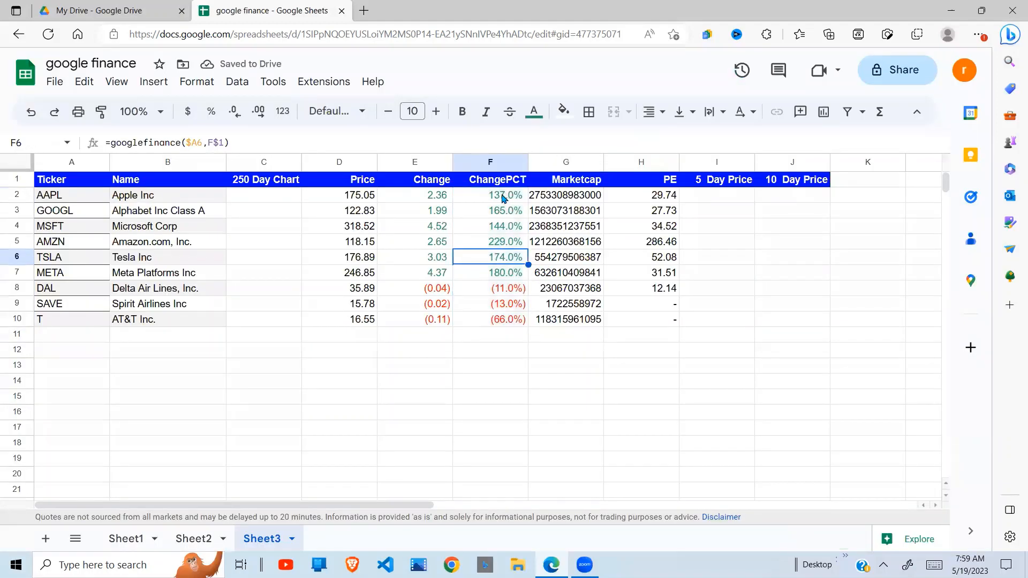
pyautogui.click(505, 198)
pyautogui.keyDown('shift'); pyautogui.click(500, 320); pyautogui.keyUp('shift')
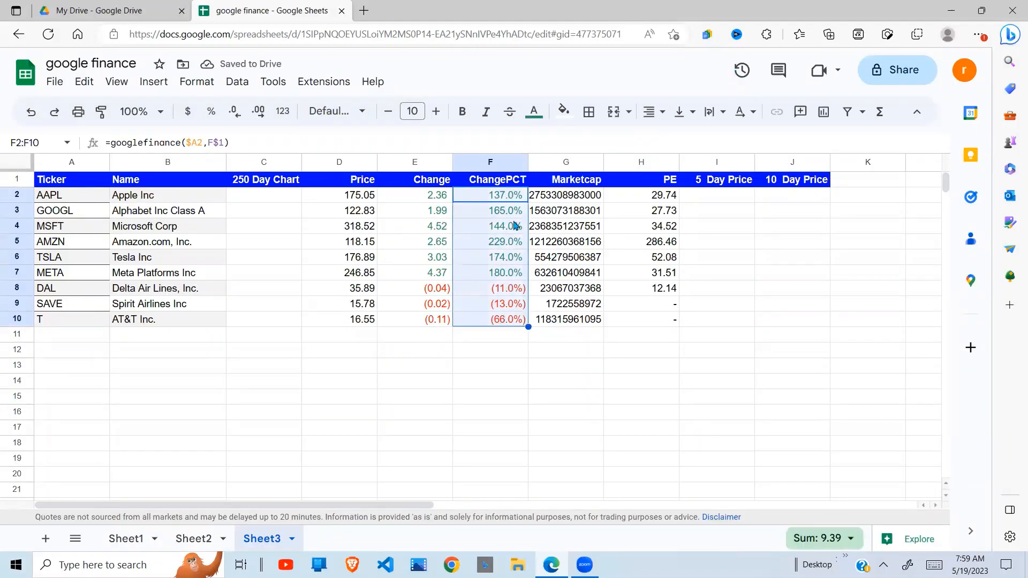
pyautogui.click(512, 198)
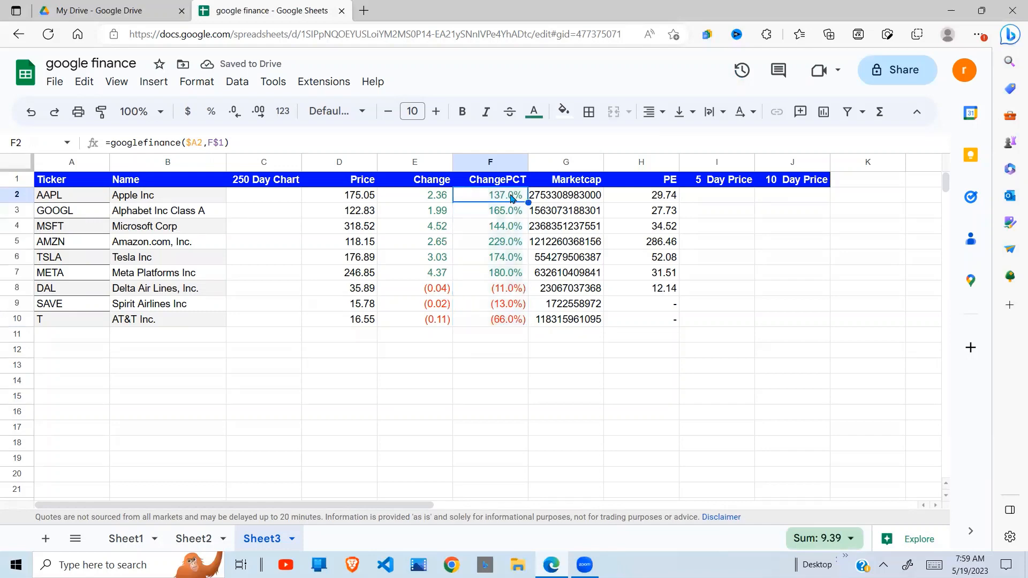
pyautogui.click(244, 142)
pyautogui.write('/100')
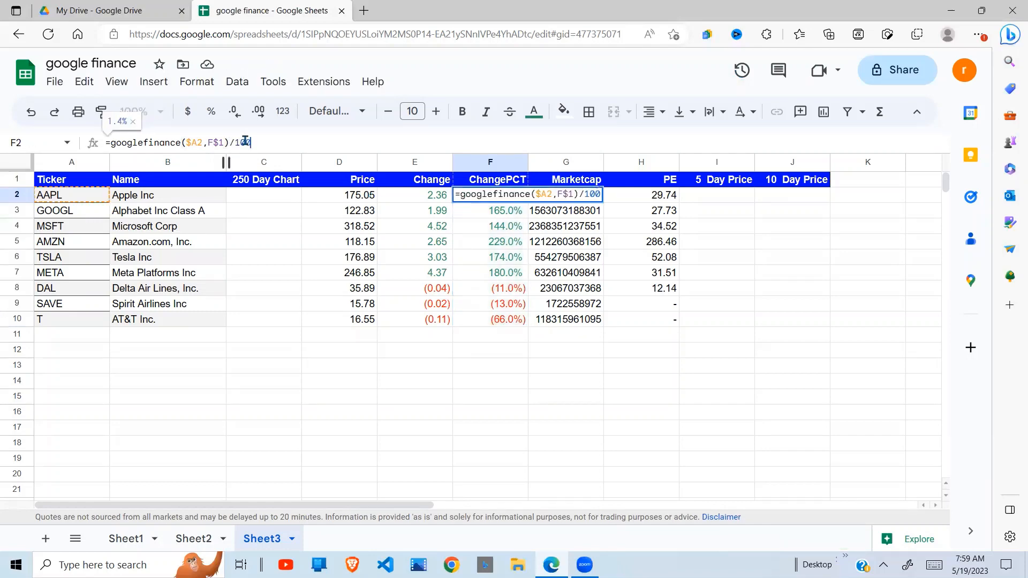
pyautogui.press('Return')
# Fill the updated ChangePCT formula from F2 down through F10
pyautogui.click(516, 201)
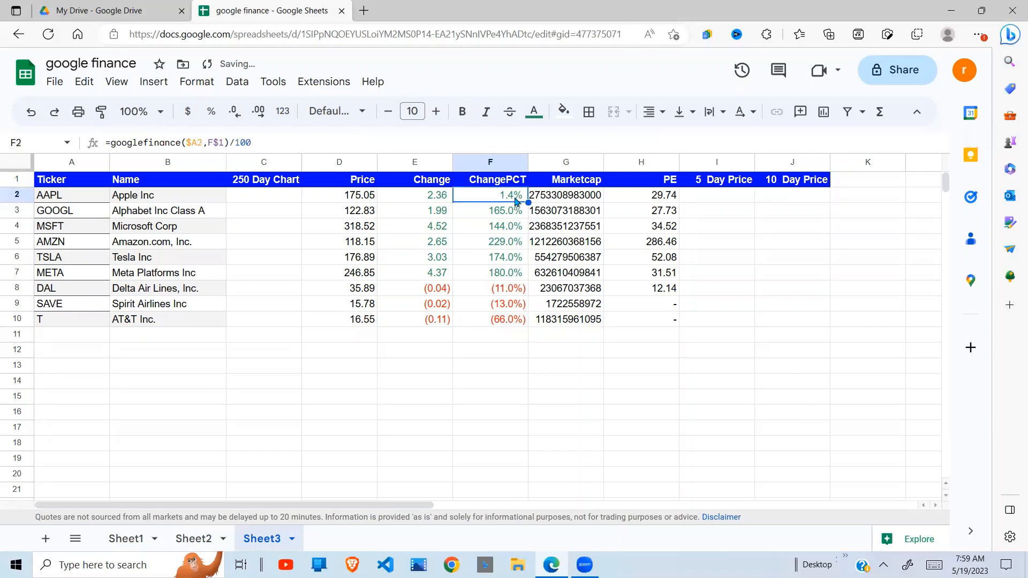
pyautogui.hotkey('shift', 'Down')
pyautogui.hotkey('shift', 'Down')
pyautogui.hotkey('shift', 'Down')
pyautogui.hotkey('shift', 'Down')
pyautogui.hotkey('shift', 'Down')
pyautogui.hotkey('shift', 'Down')
pyautogui.hotkey('shift', 'Down')
pyautogui.hotkey('shift', 'Down')
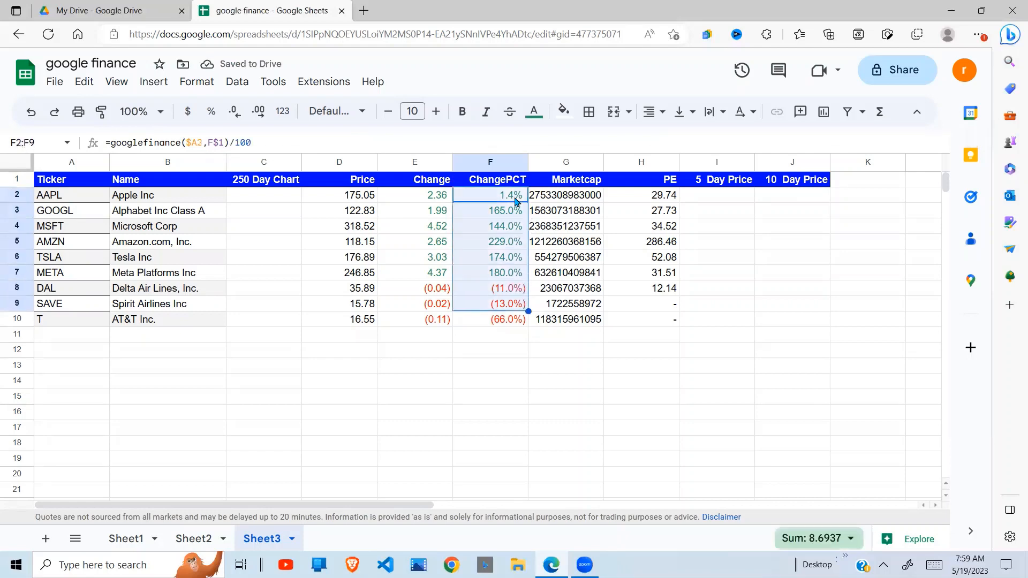
pyautogui.hotkey('ctrl', 'd')
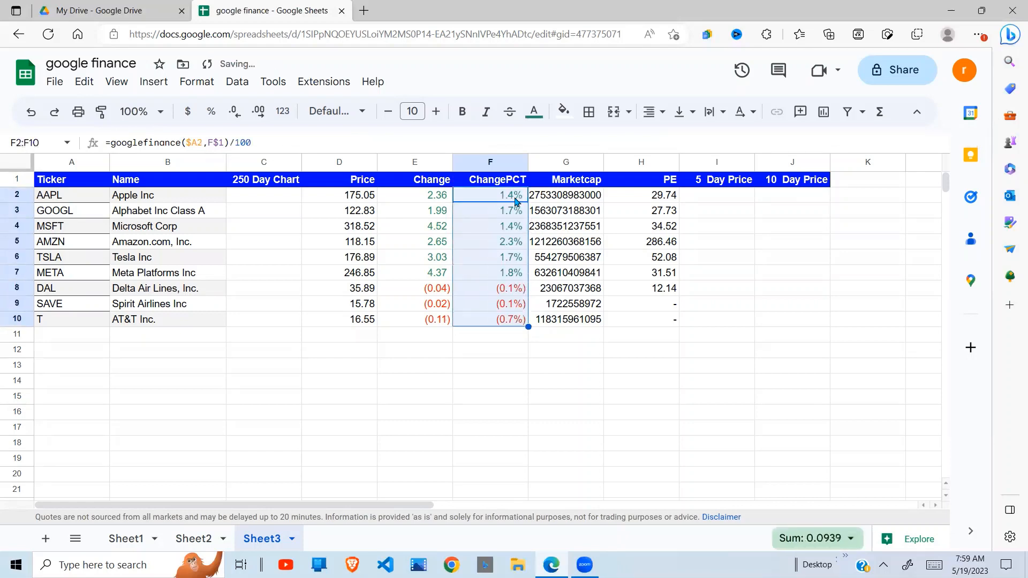
# Check the formulas and the green and red percentage formatting in several ChangePCT cells of F2:F10
pyautogui.click(556, 224)
pyautogui.click(505, 276)
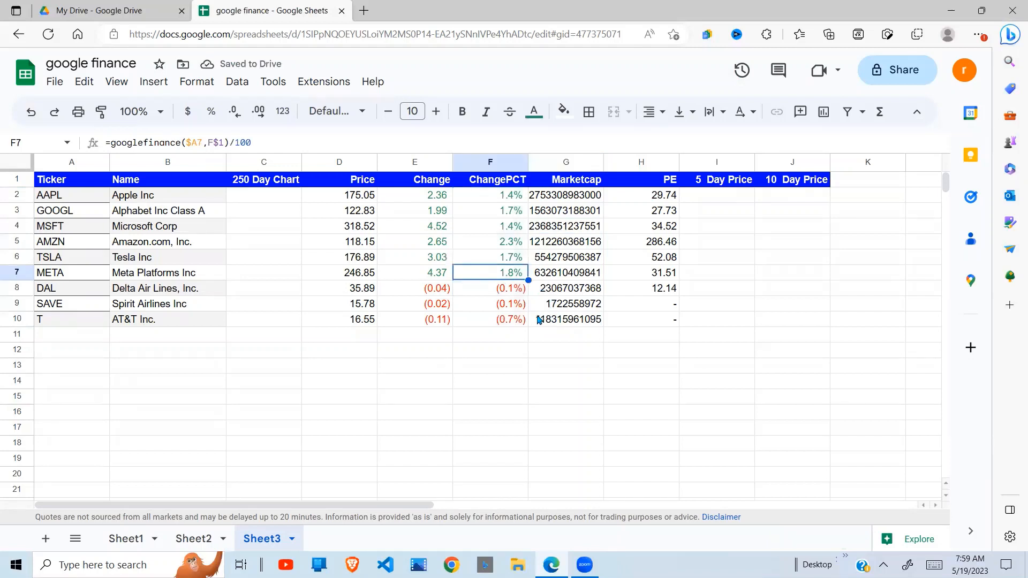
pyautogui.click(537, 318)
pyautogui.click(376, 293)
pyautogui.click(525, 301)
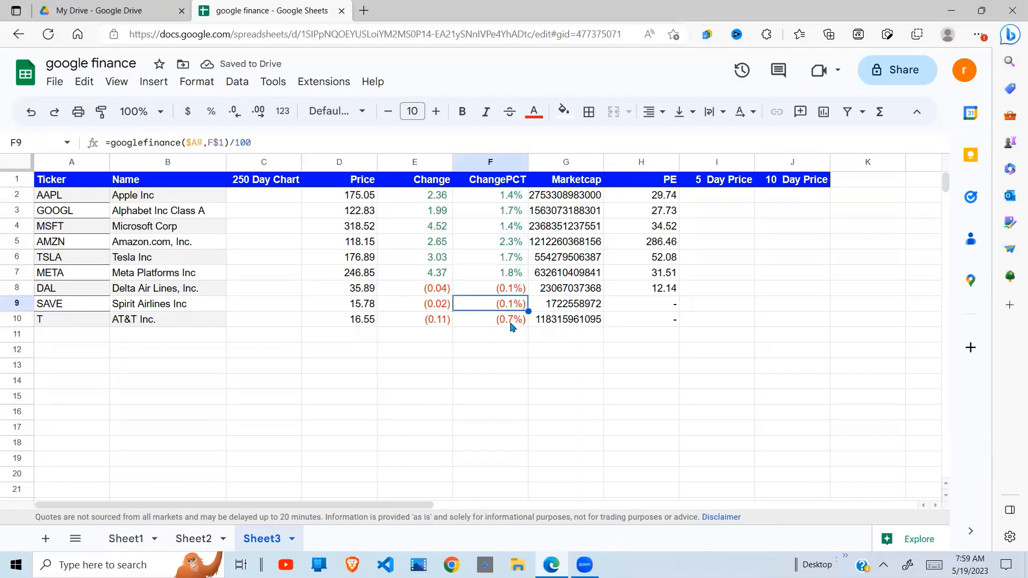
pyautogui.click(517, 323)
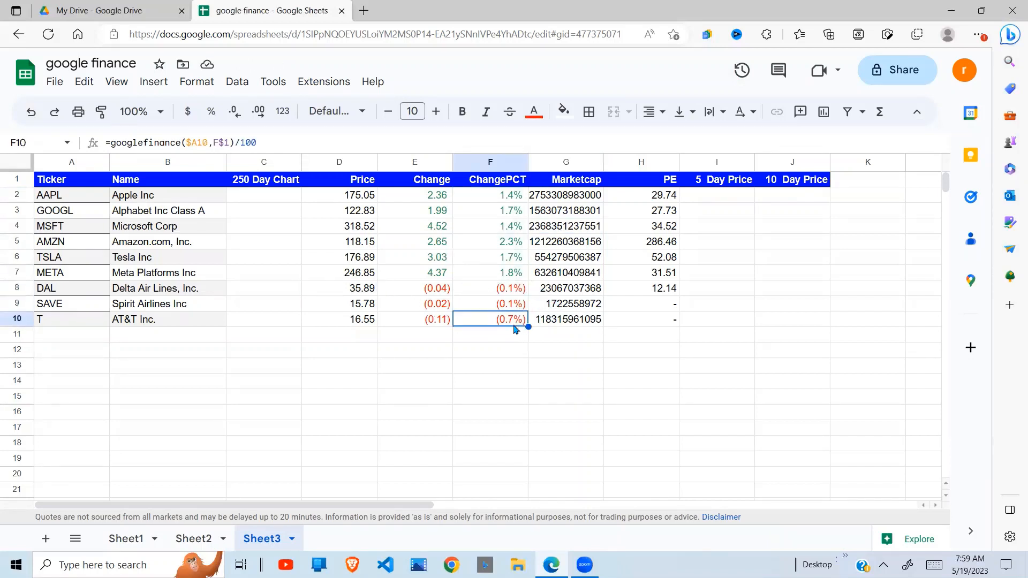
pyautogui.click(508, 226)
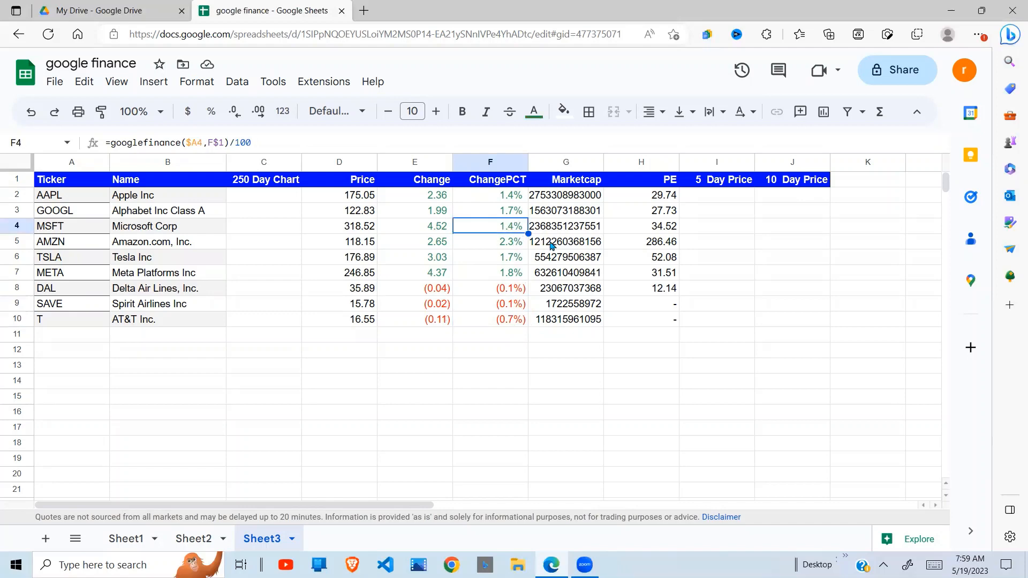
pyautogui.click(510, 259)
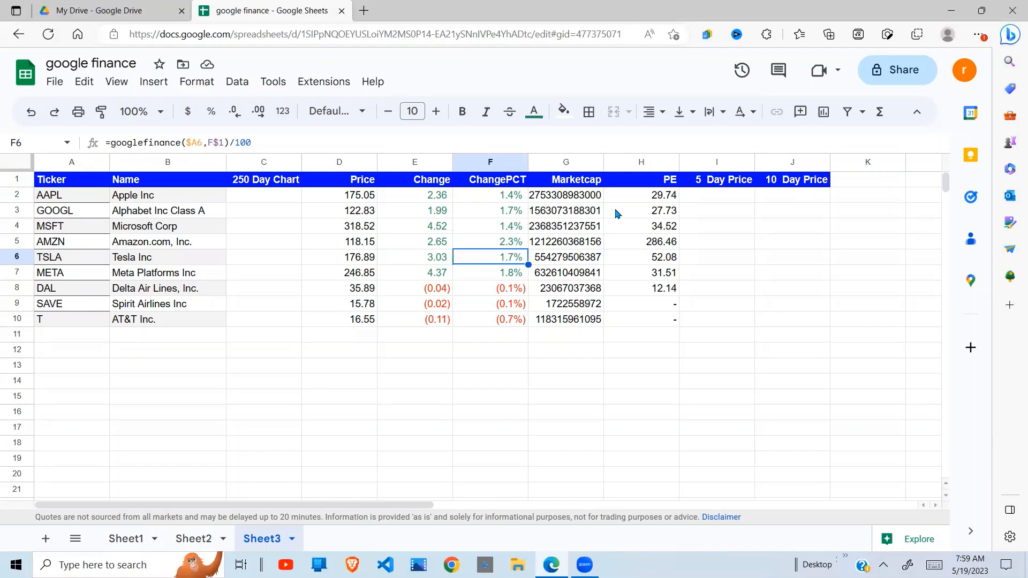
# Apply the custom number format #,##0,,, "B", based on the preset #,##0, to the Marketcap values in G2:G10
pyautogui.moveTo(578, 198); pyautogui.dragTo(595, 321)
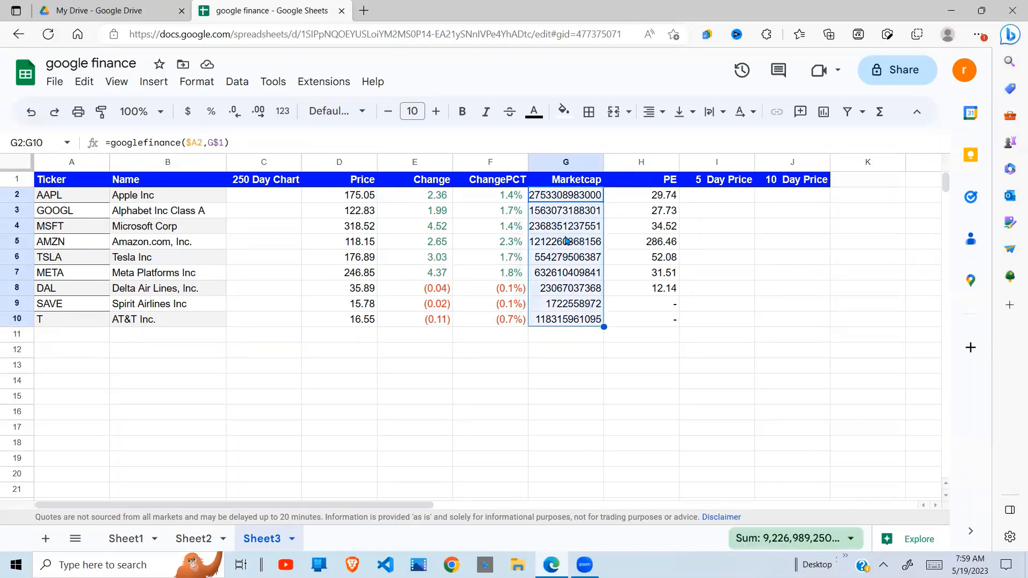
pyautogui.click(209, 83)
pyautogui.moveTo(234, 143)
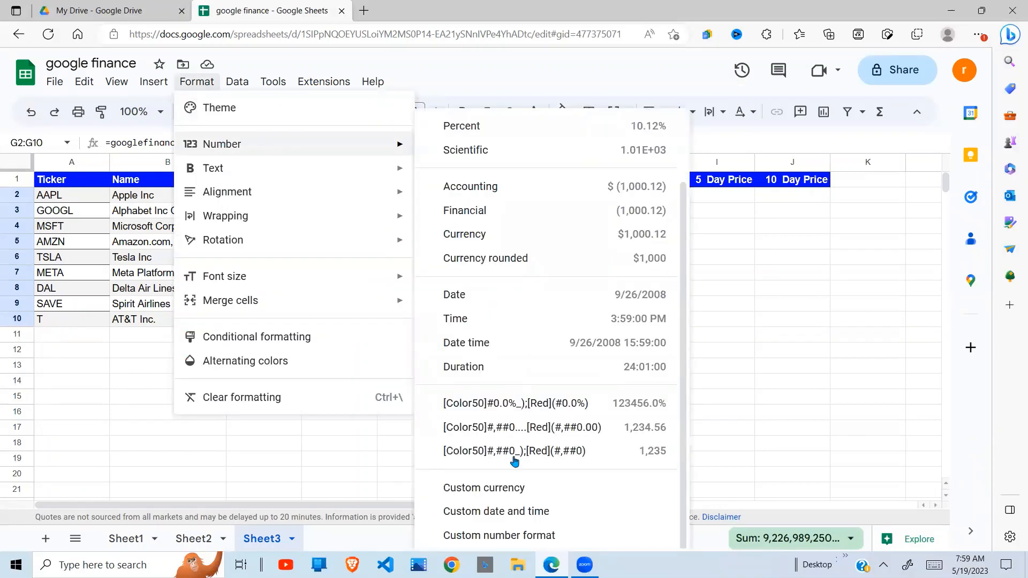
pyautogui.click(499, 535)
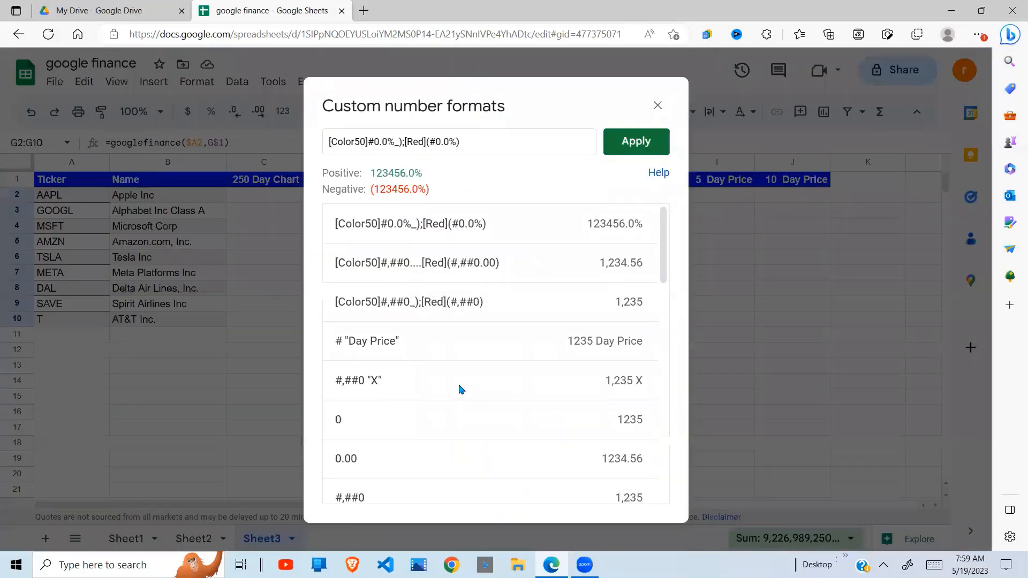
pyautogui.moveTo(666, 259); pyautogui.dragTo(666, 311)
pyautogui.click(364, 311)
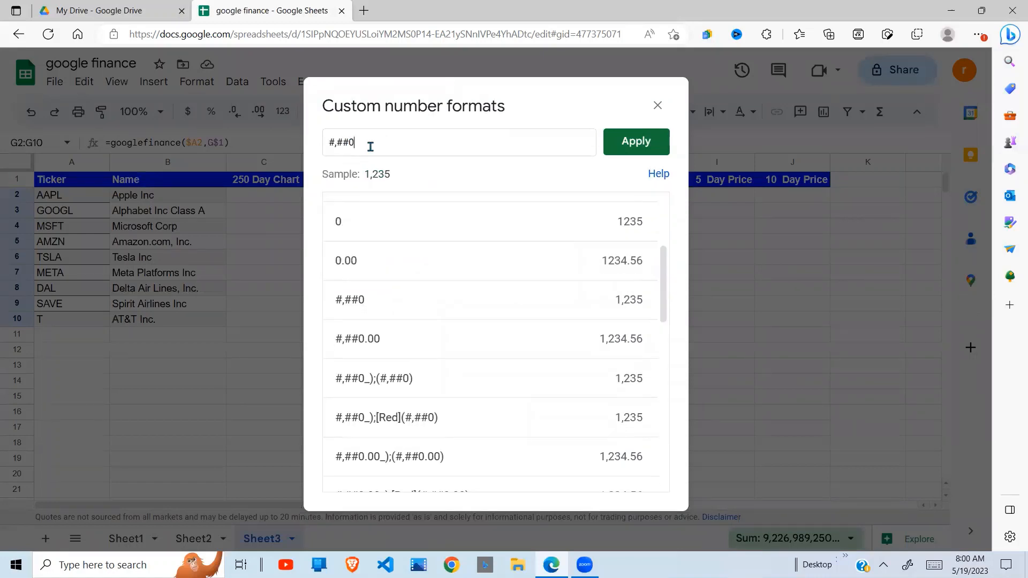
pyautogui.click(369, 147)
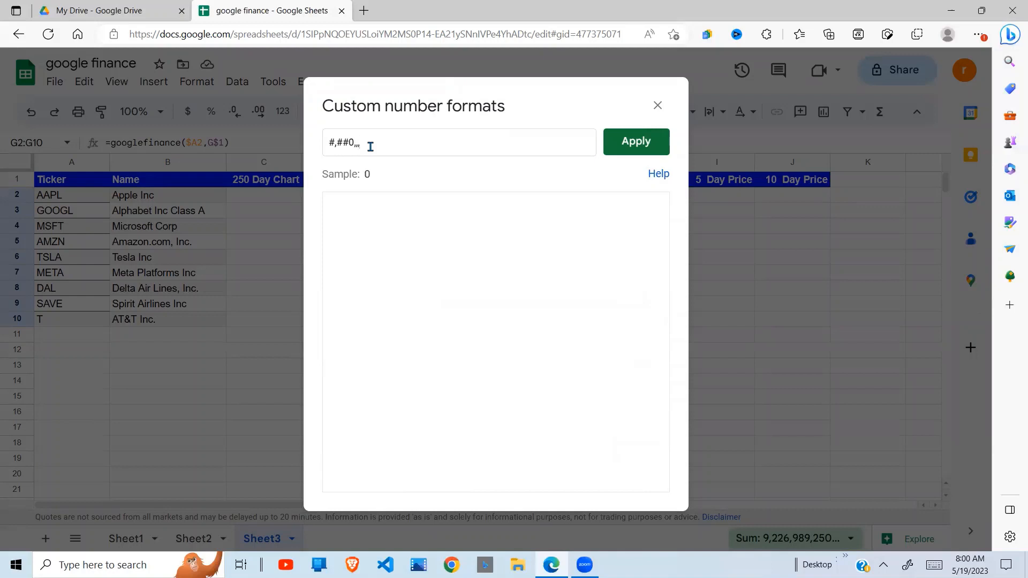
pyautogui.write(',, "B"')
pyautogui.click(648, 142)
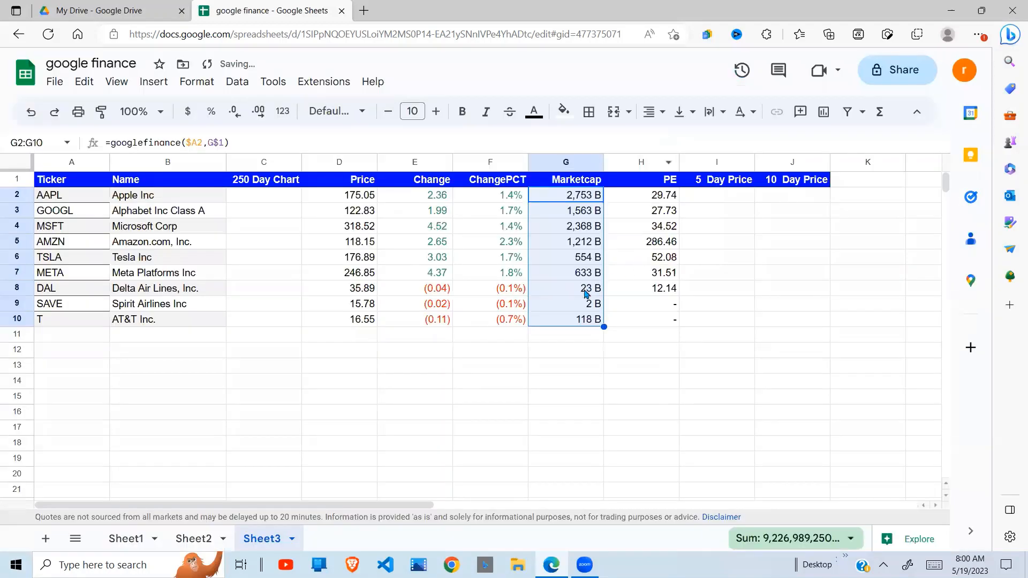
pyautogui.click(608, 292)
pyautogui.click(597, 195)
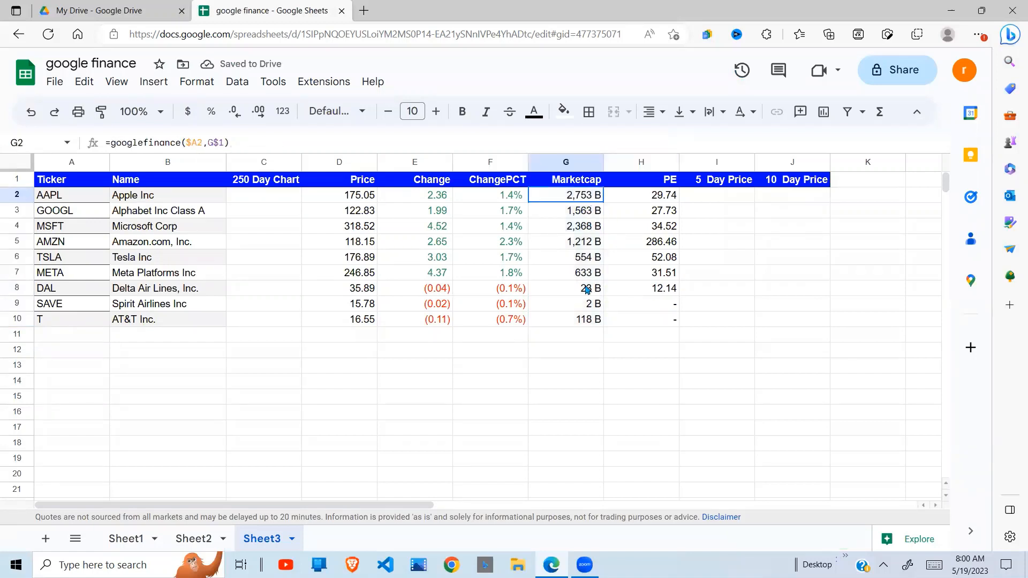
pyautogui.hotkey('shift', 'Down')
pyautogui.keyDown('shift'); pyautogui.click(587, 319); pyautogui.keyUp('shift')
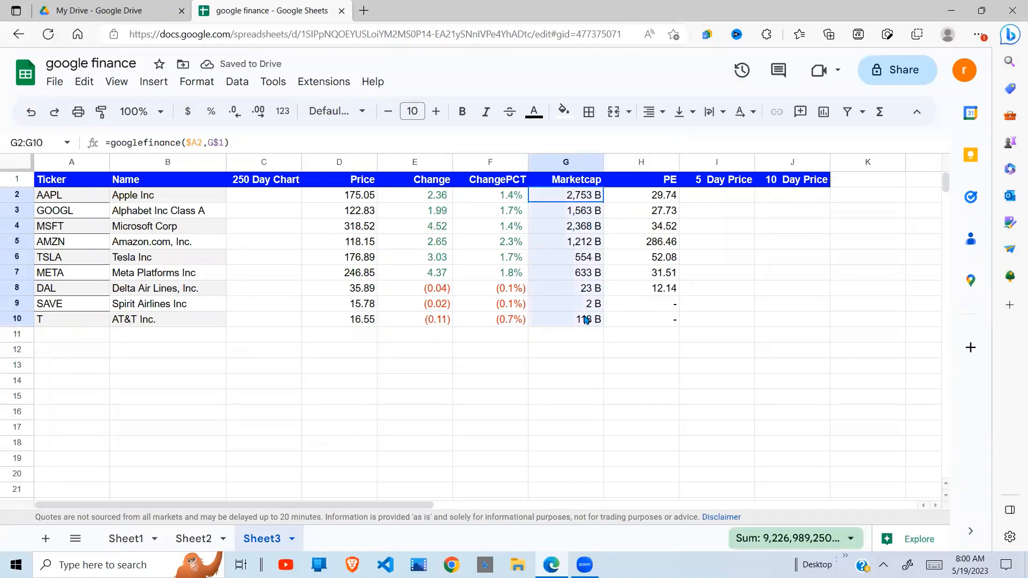
# Apply the custom number format #0 "X" to the PE values in H2:H10
pyautogui.click(654, 322)
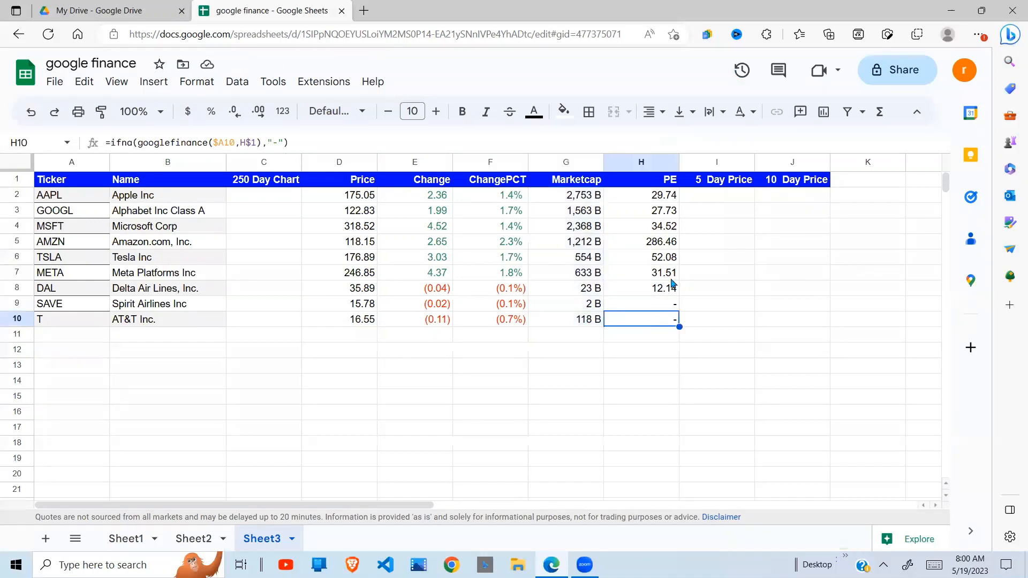
pyautogui.click(664, 195)
pyautogui.keyDown('shift'); pyautogui.click(668, 334); pyautogui.keyUp('shift')
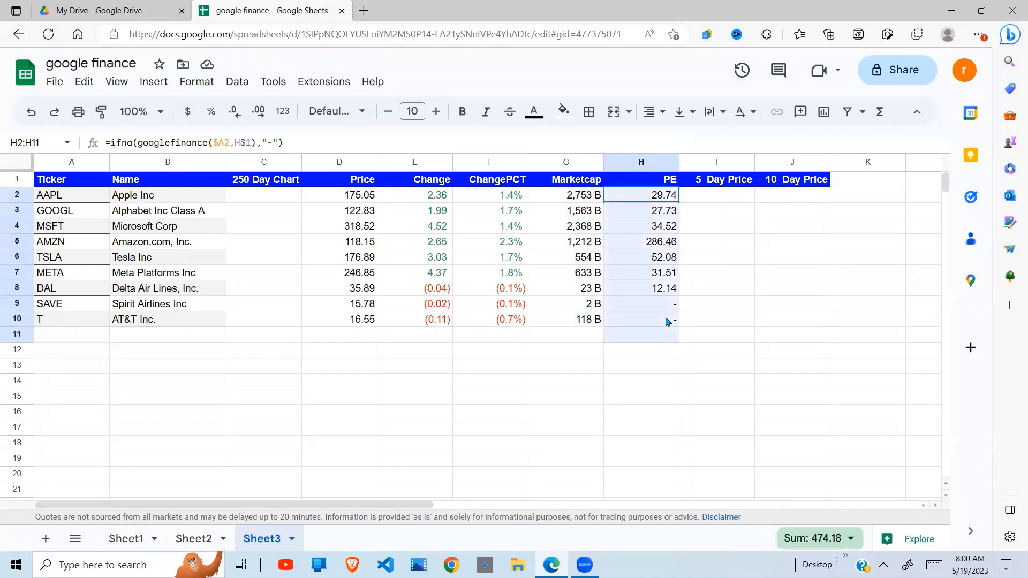
pyautogui.keyDown('shift'); pyautogui.click(667, 321); pyautogui.keyUp('shift')
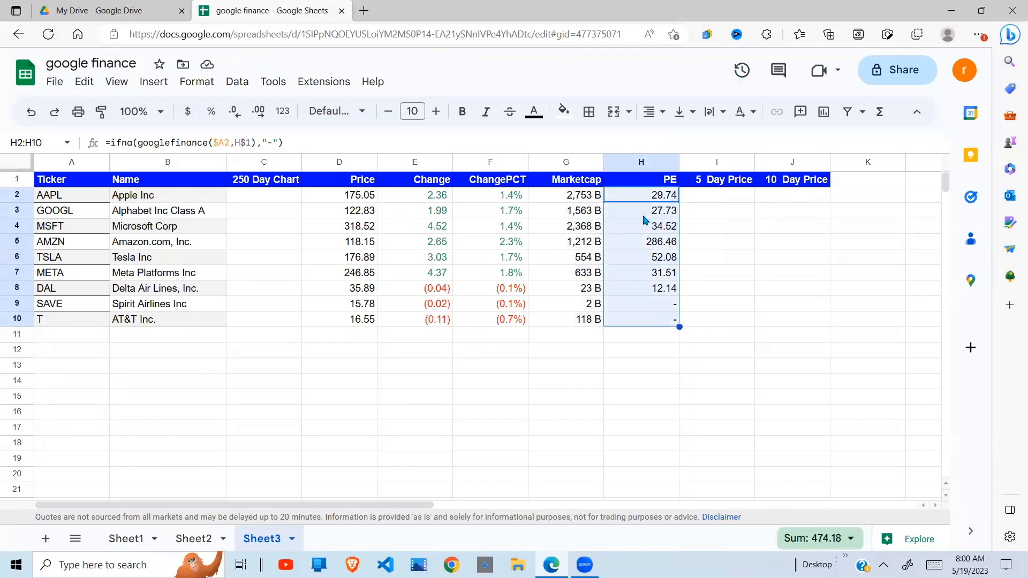
pyautogui.click(208, 85)
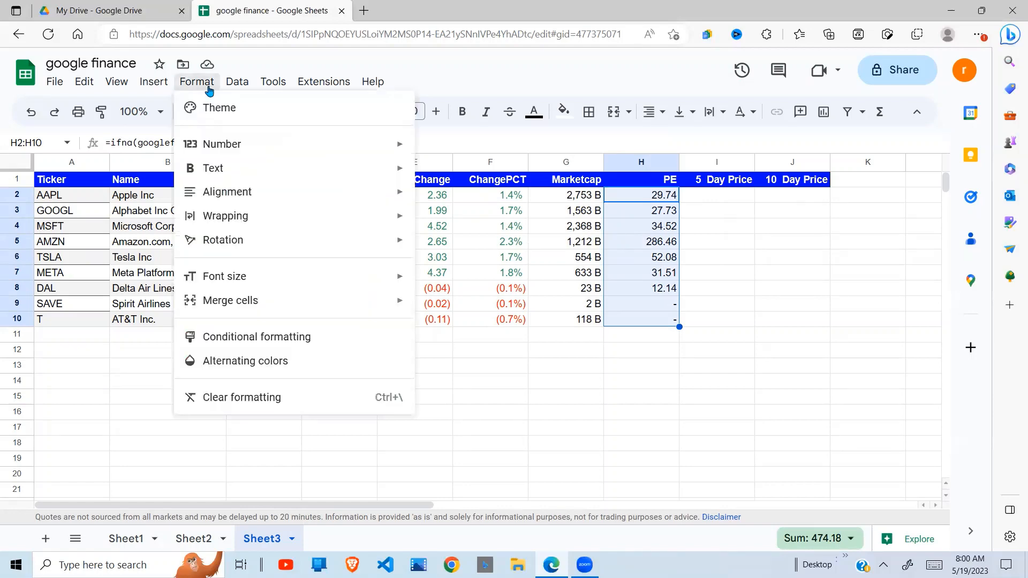
pyautogui.moveTo(220, 148)
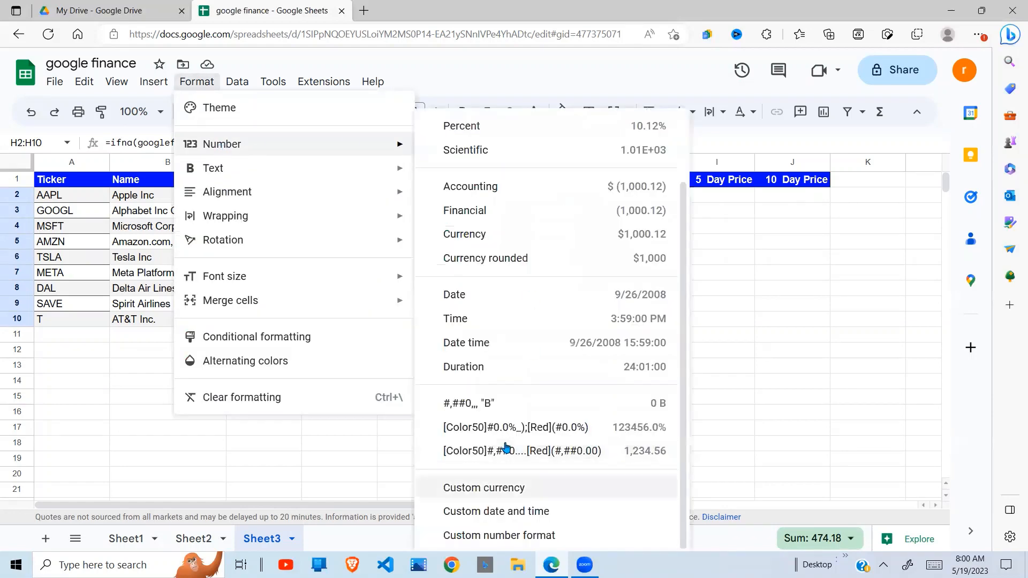
pyautogui.click(499, 535)
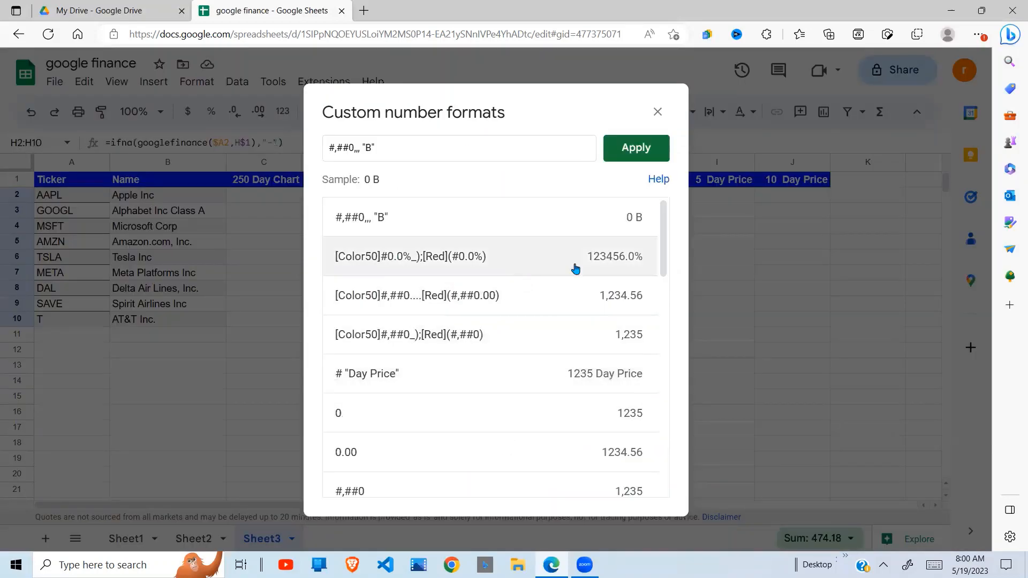
pyautogui.moveTo(664, 222); pyautogui.dragTo(663, 318)
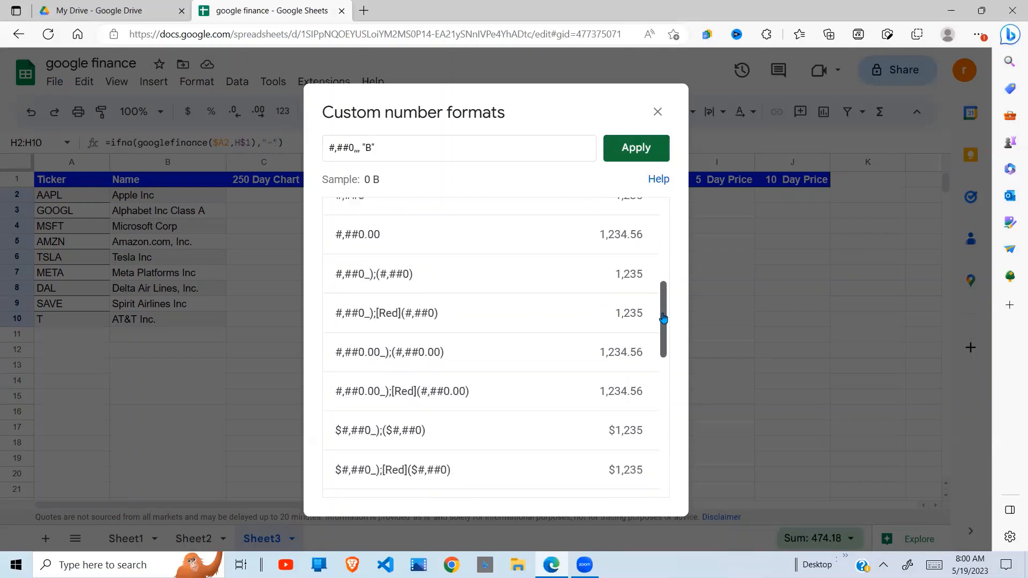
pyautogui.press('BackSpace')
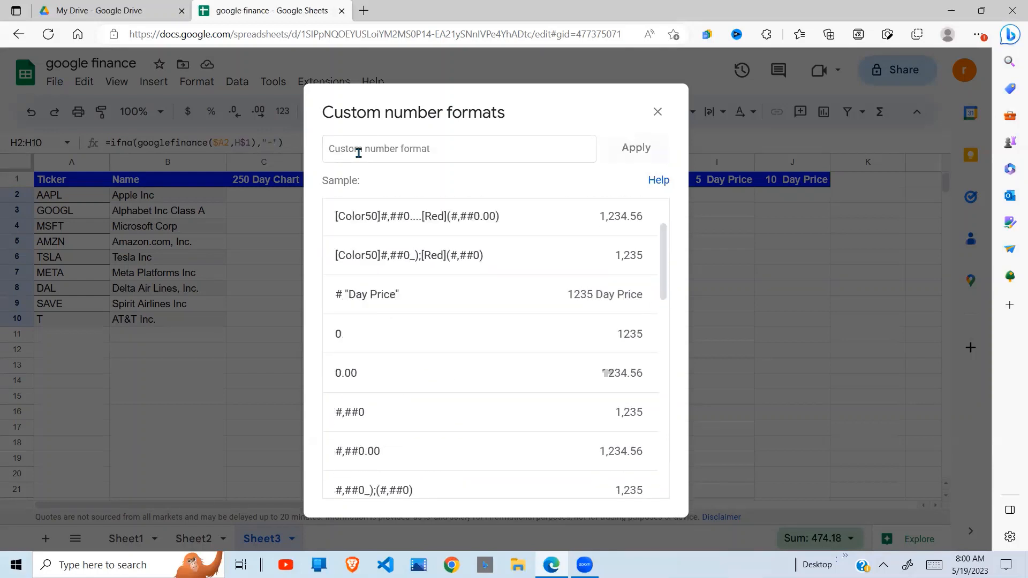
pyautogui.write('#')
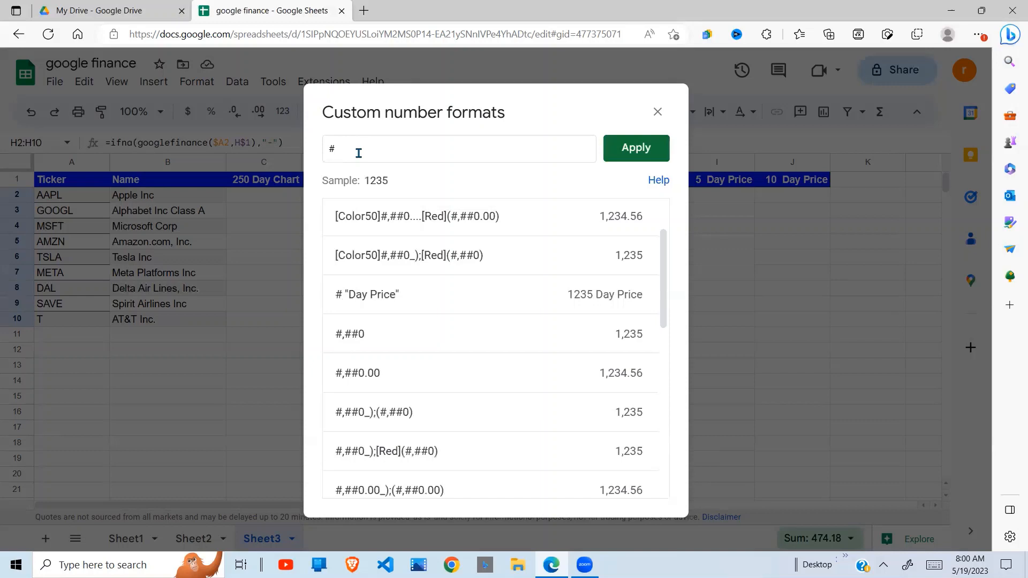
pyautogui.write('#')
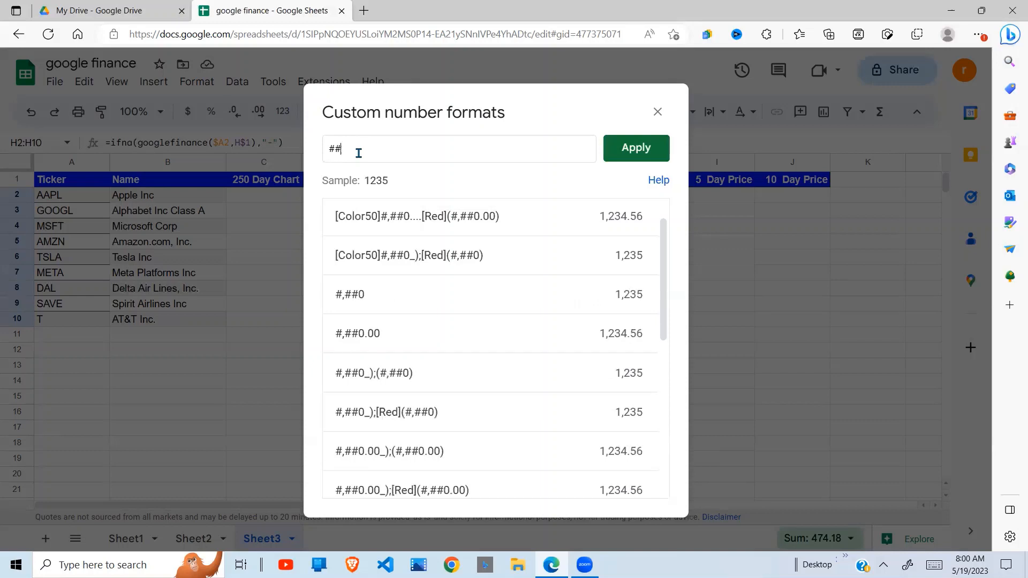
pyautogui.press('BackSpace')
pyautogui.write('0 "')
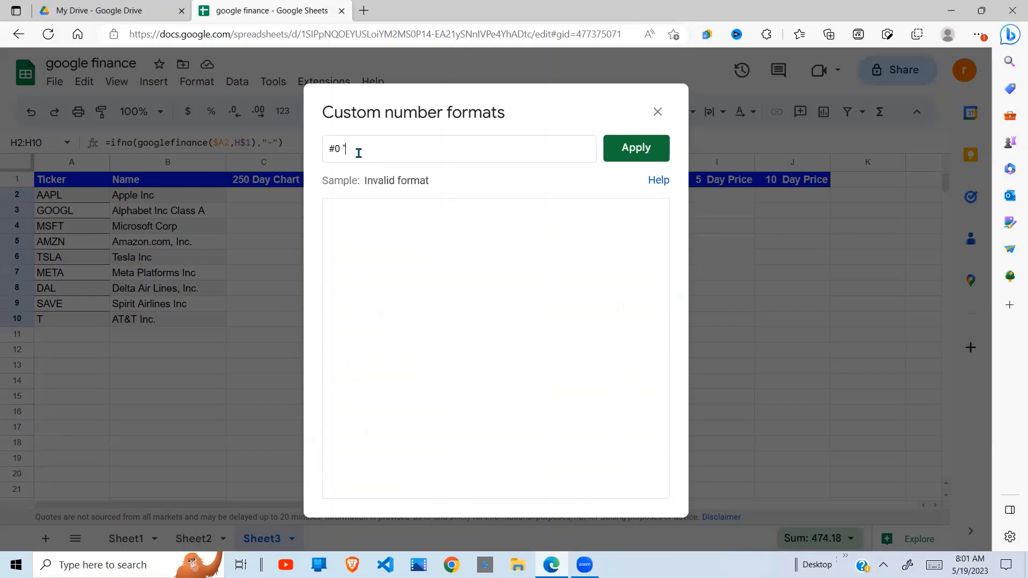
pyautogui.write('X"')
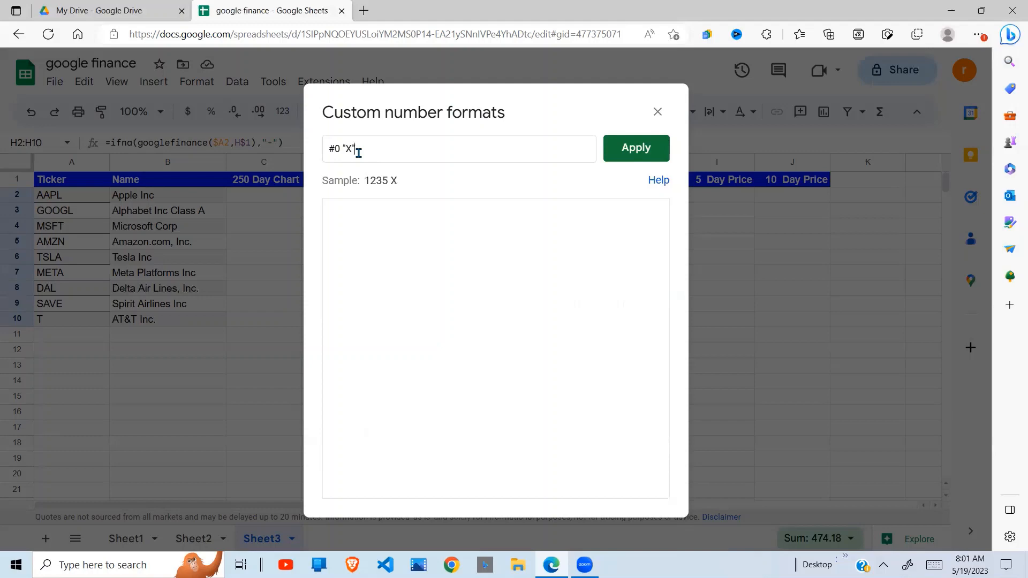
pyautogui.click(641, 151)
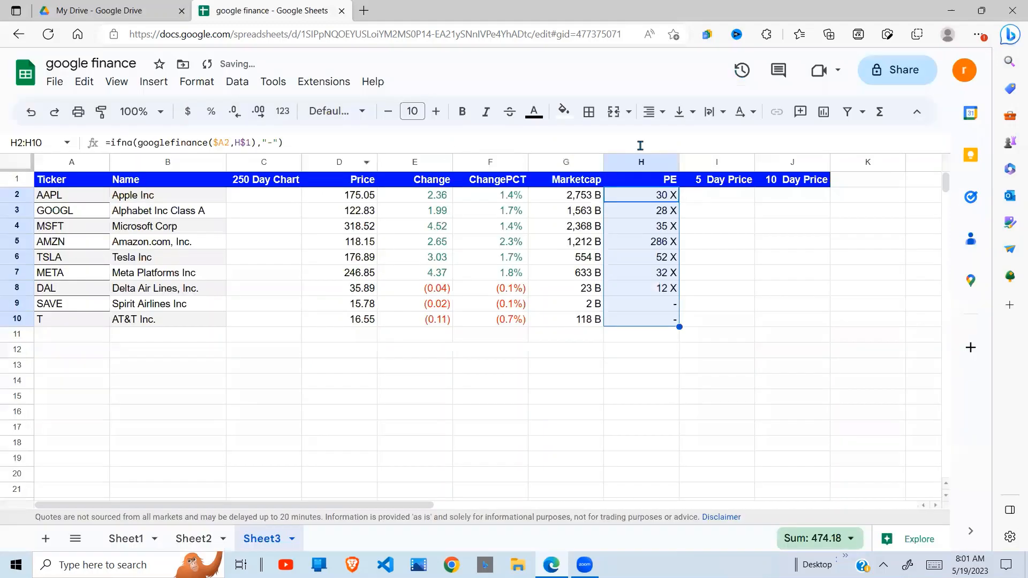
# Check the formulas behind several formatted PE cells and the value stored in the 5 Day Price header in I1
pyautogui.click(700, 253)
pyautogui.click(664, 195)
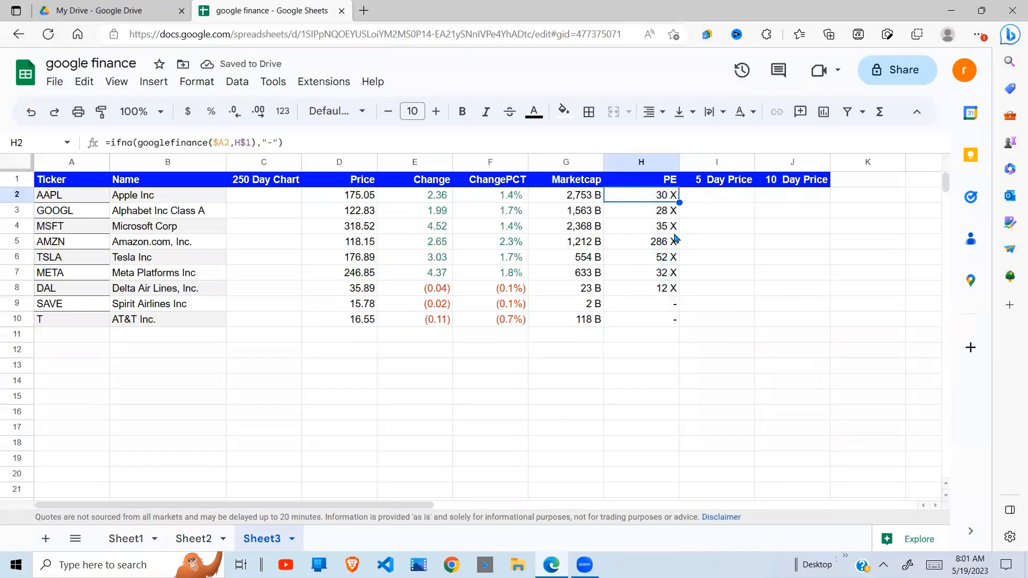
pyautogui.click(662, 214)
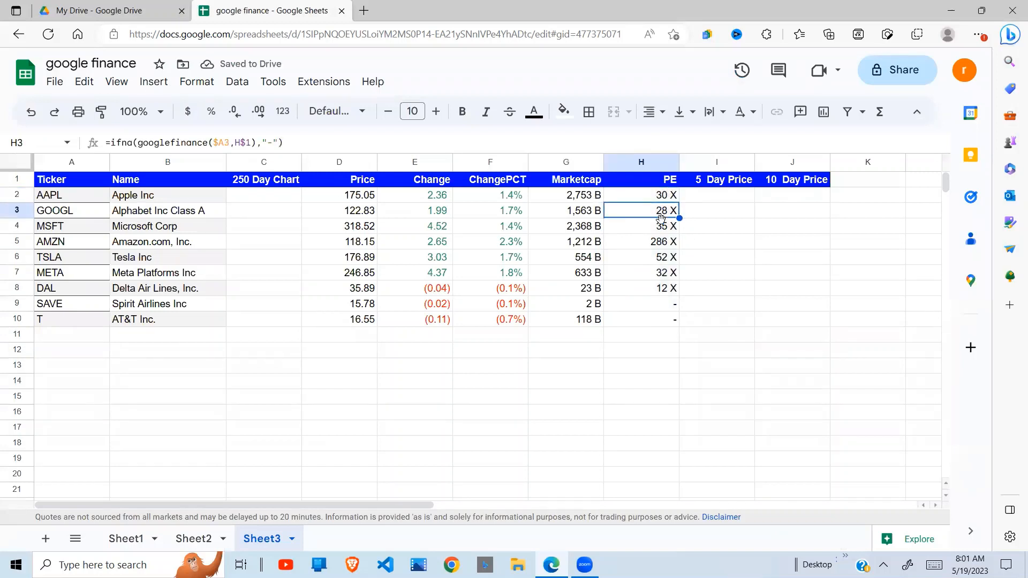
pyautogui.click(654, 247)
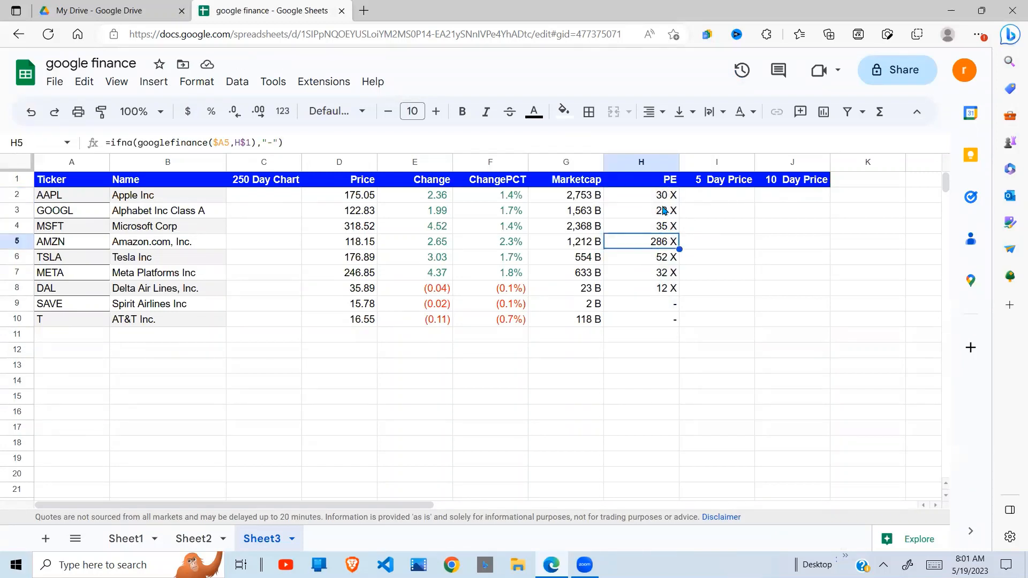
pyautogui.click(721, 181)
pyautogui.click(717, 232)
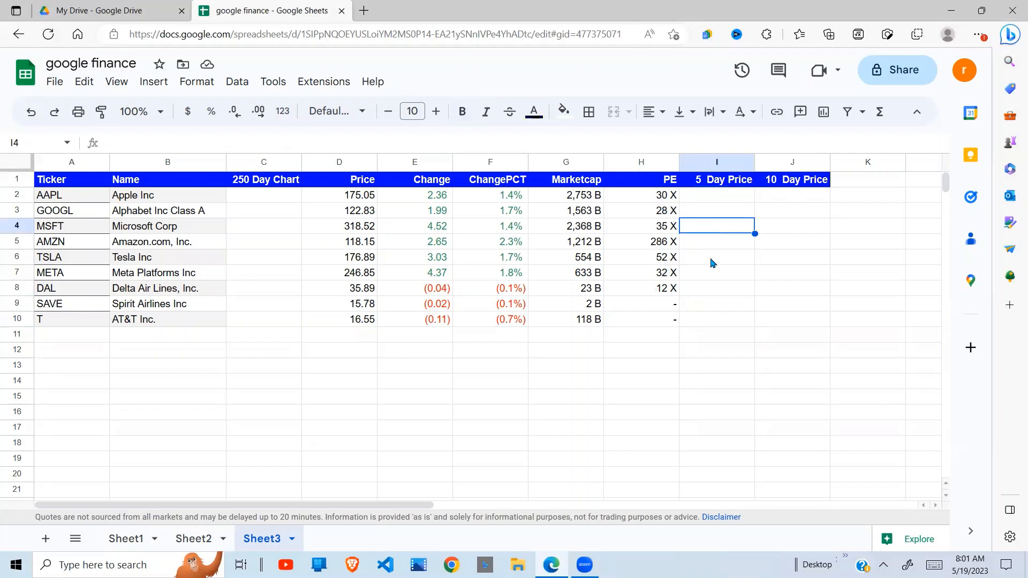
pyautogui.click(715, 185)
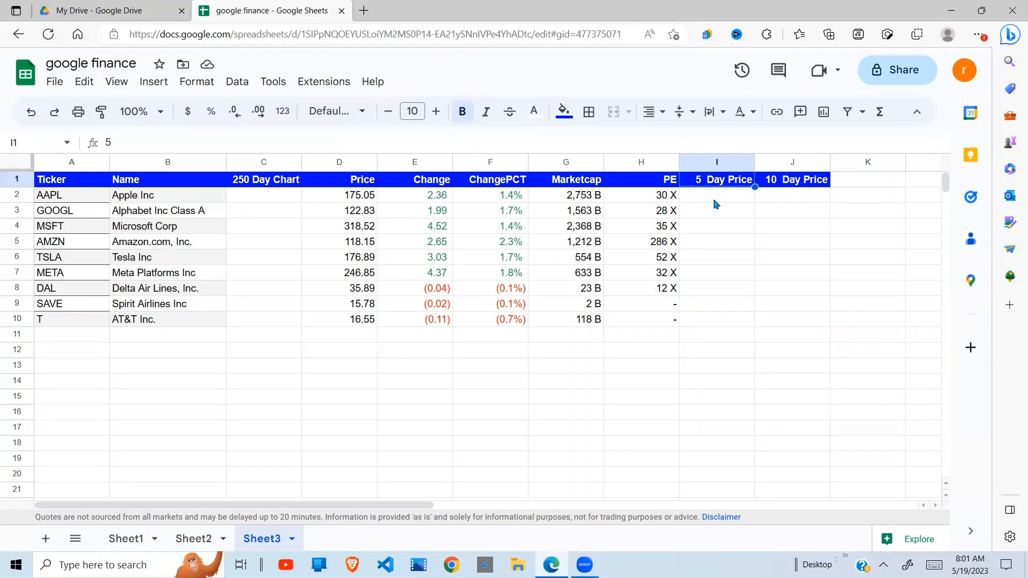
pyautogui.click(796, 194)
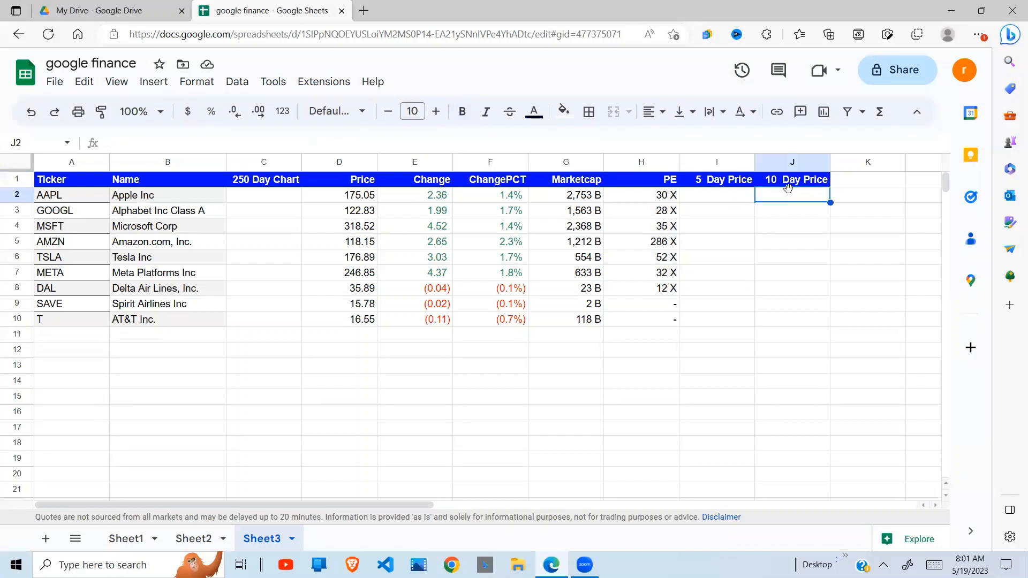
pyautogui.click(724, 195)
pyautogui.click(729, 186)
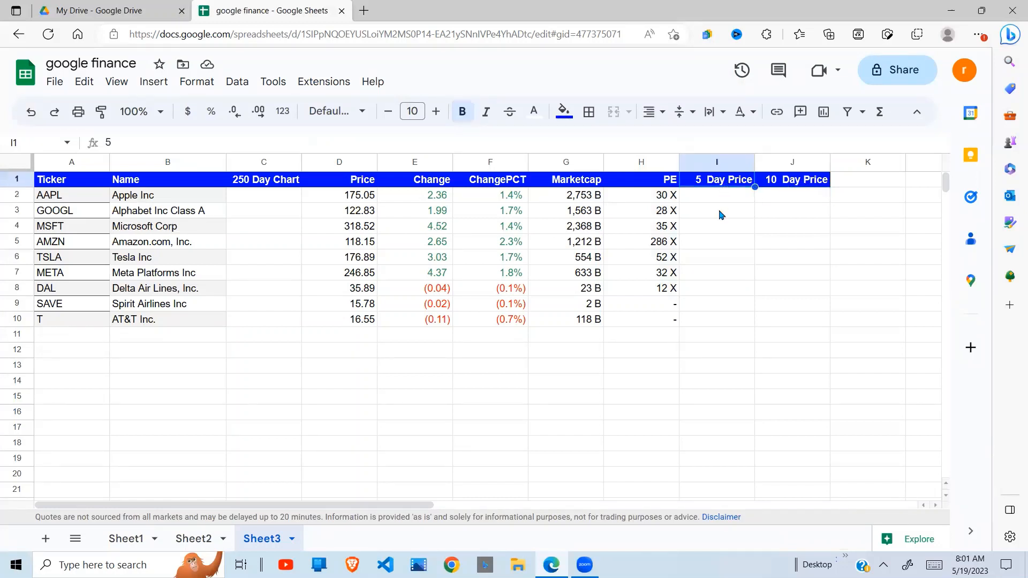
# Start a GOOGLEFINANCE formula in H14 with ticker A2 and the attribute "price": =googlefinance(A2,"price",
pyautogui.click(642, 384)
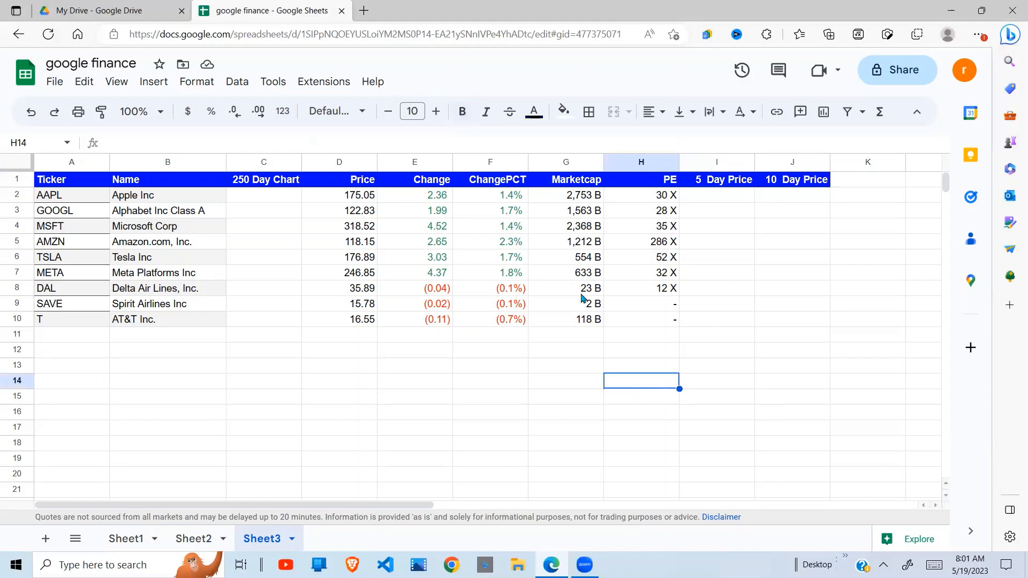
pyautogui.write('=')
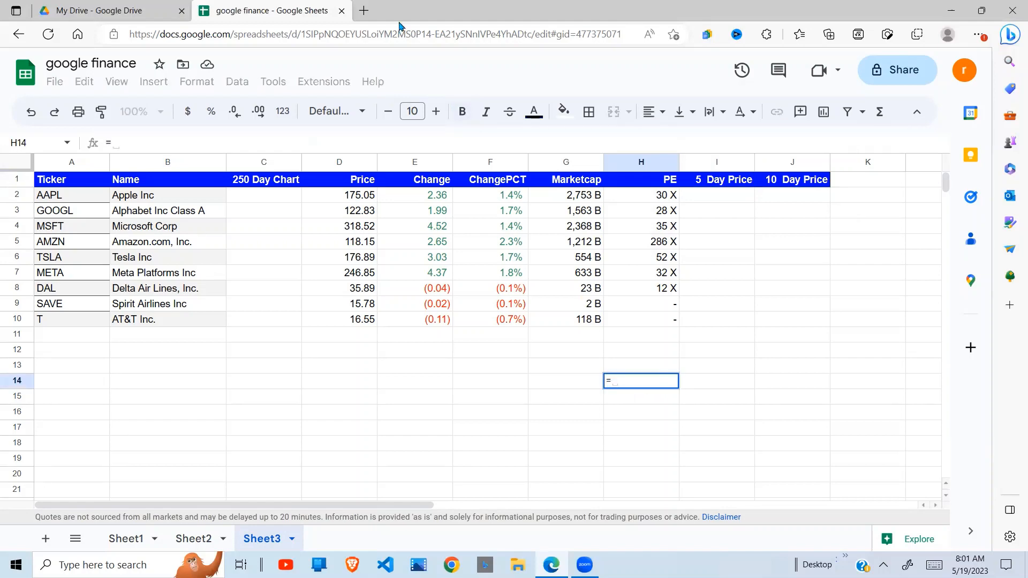
pyautogui.write('google')
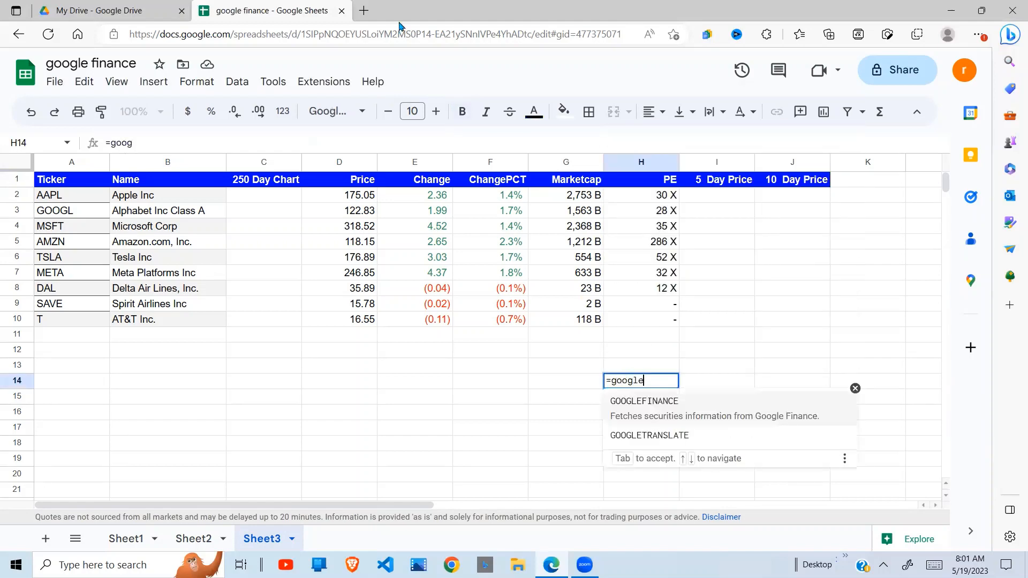
pyautogui.write('finance')
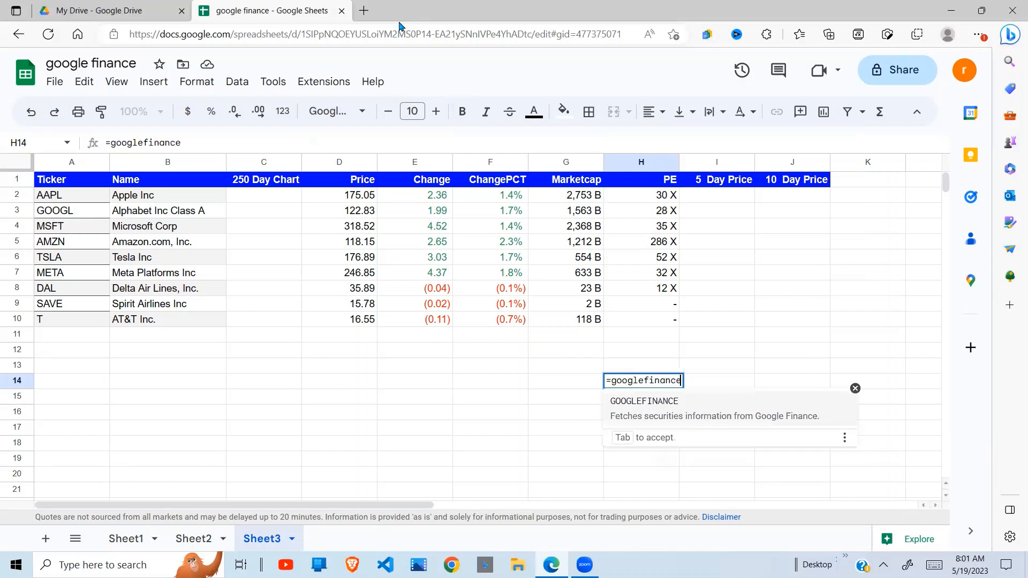
pyautogui.write('(')
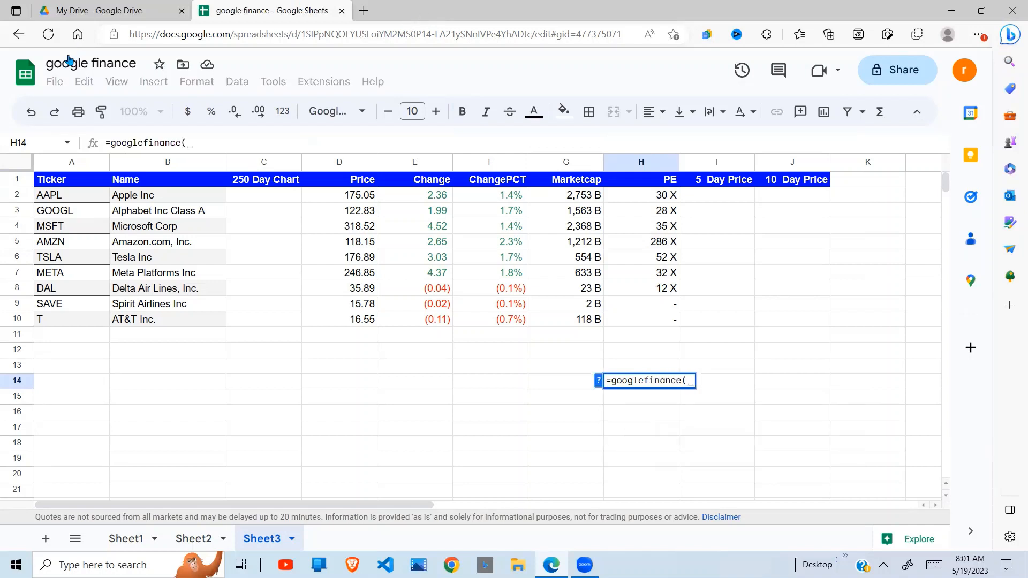
pyautogui.click(74, 197)
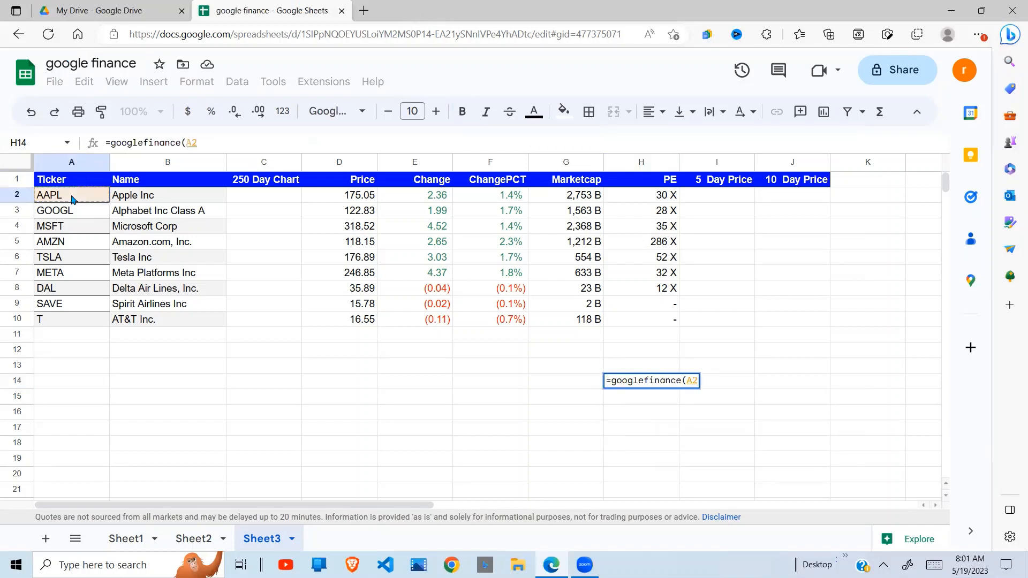
pyautogui.write(', ')
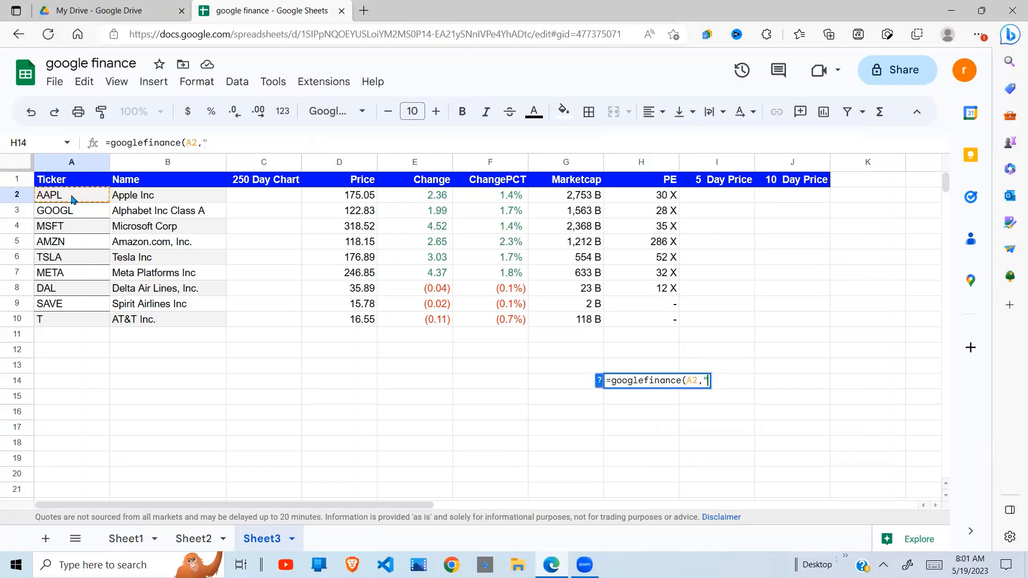
pyautogui.write('"price')
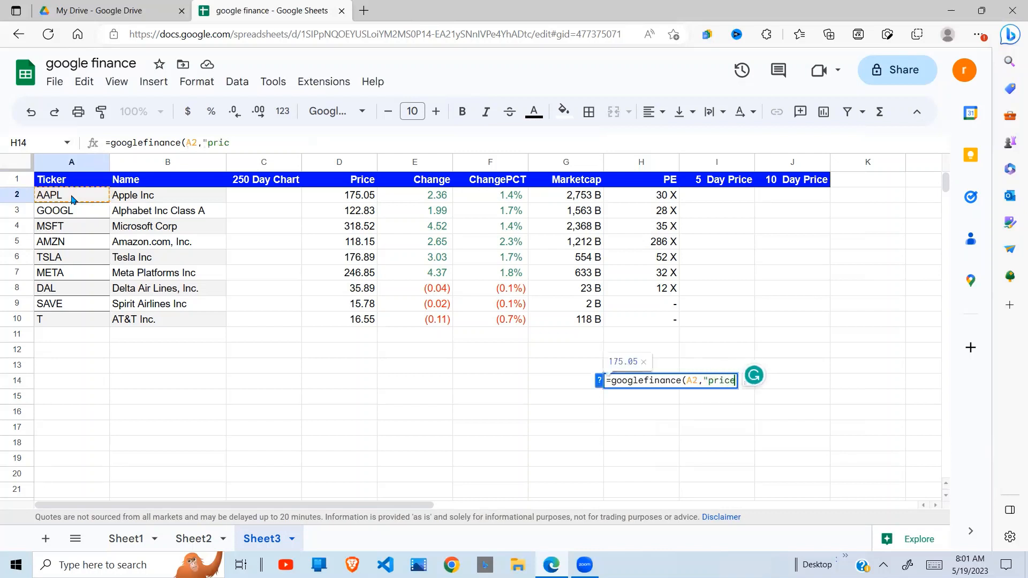
pyautogui.write('",')
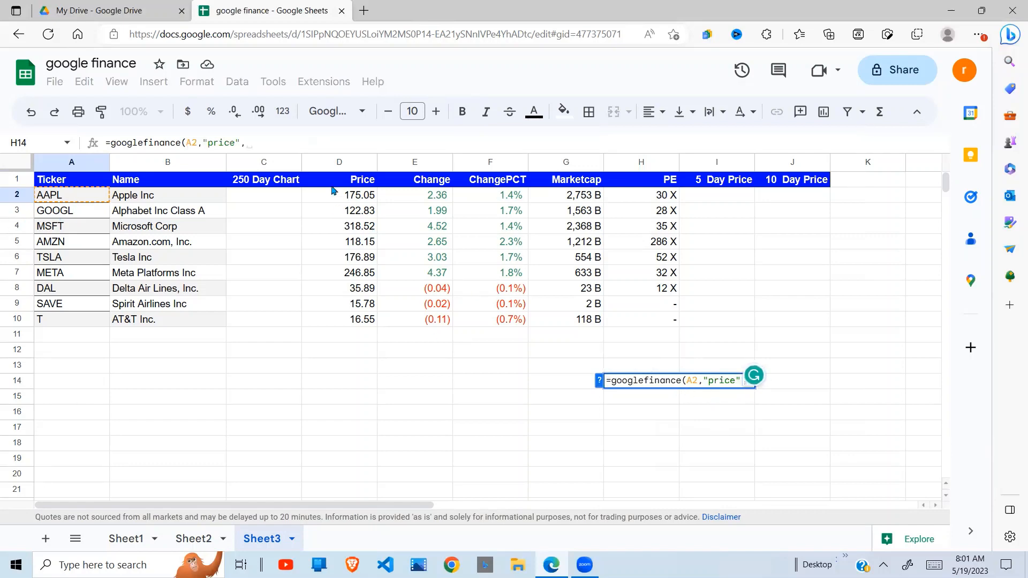
# Add workday(today,-5) as the start date argument of the GOOGLEFINANCE formula in H14
pyautogui.click(599, 382)
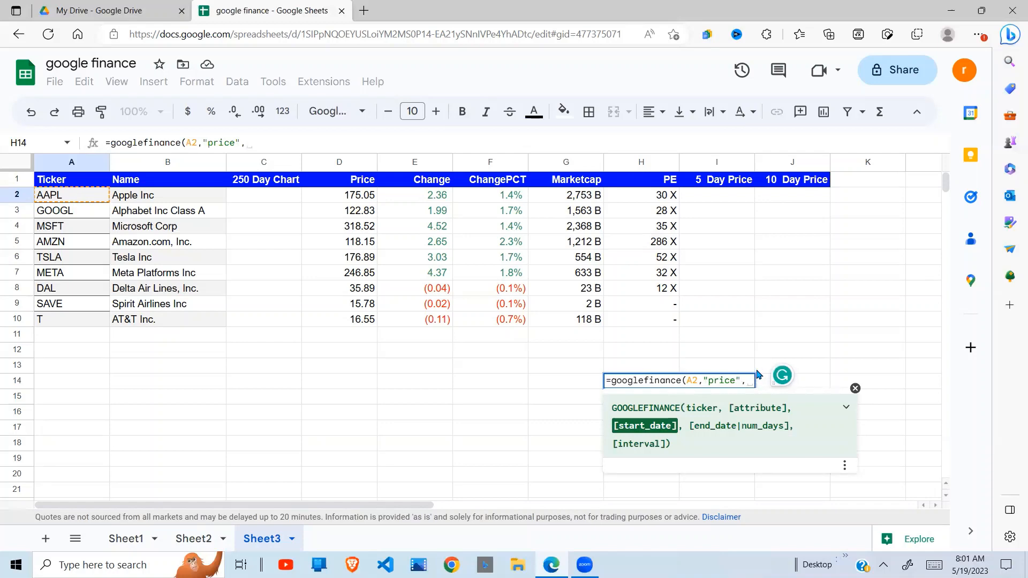
pyautogui.write('workda')
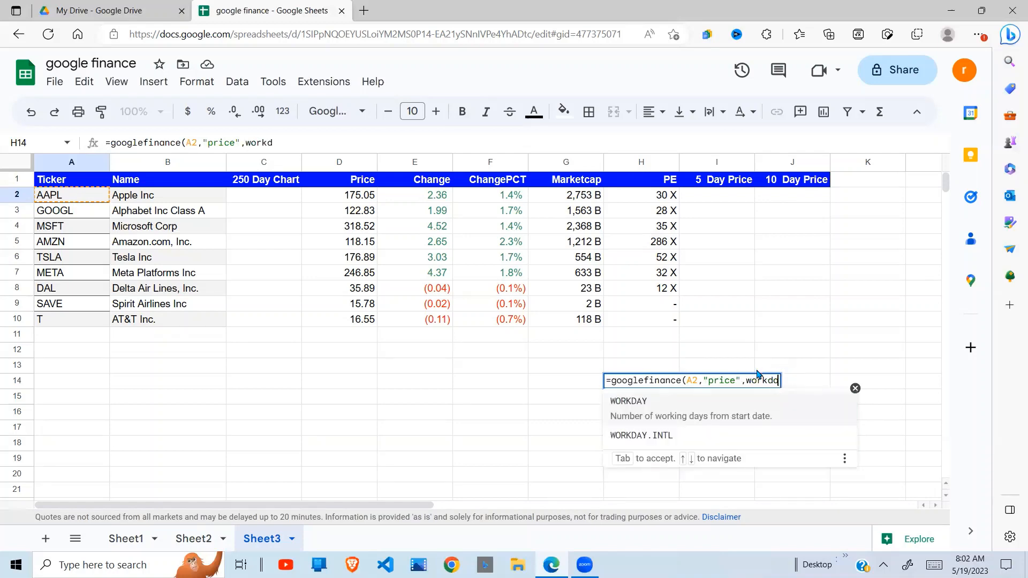
pyautogui.write('y')
pyautogui.write('(tod')
pyautogui.write('ay')
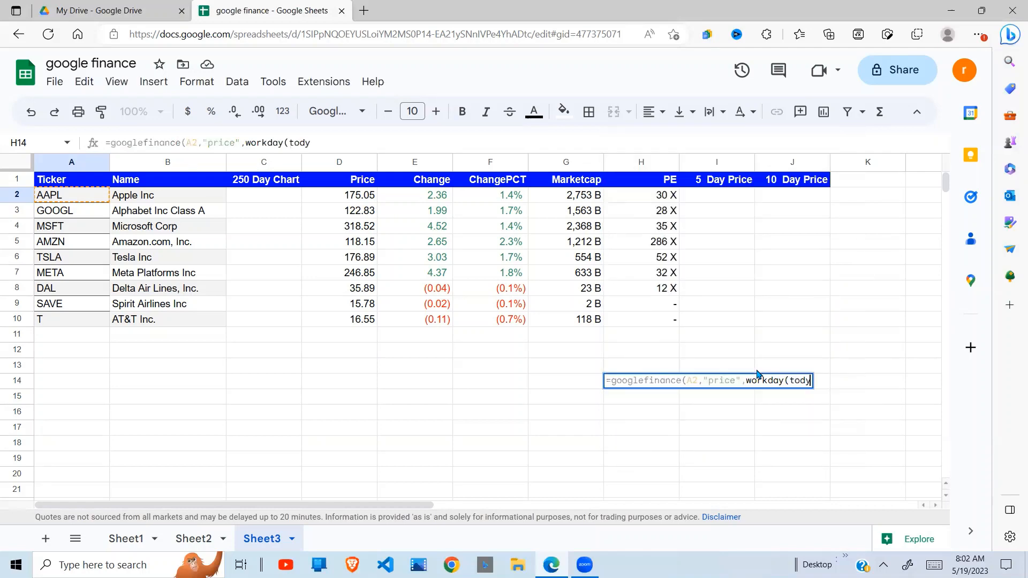
pyautogui.write(',')
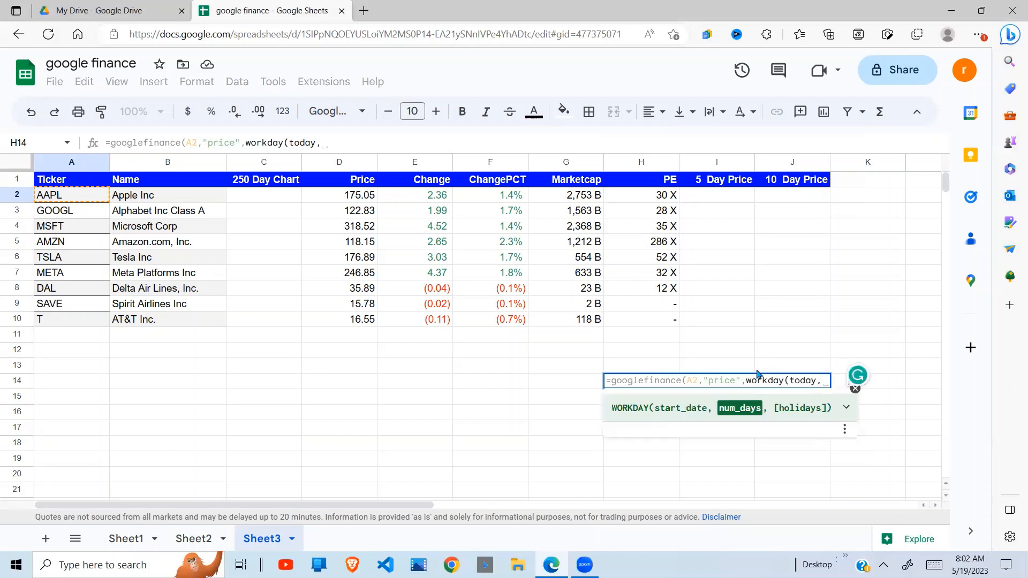
pyautogui.write('-5')
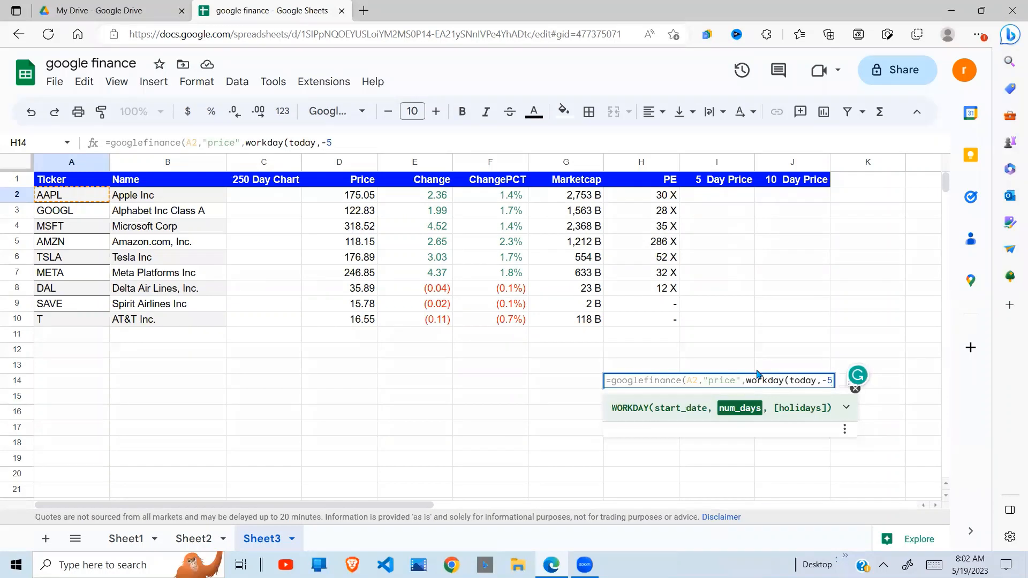
pyautogui.write(')')
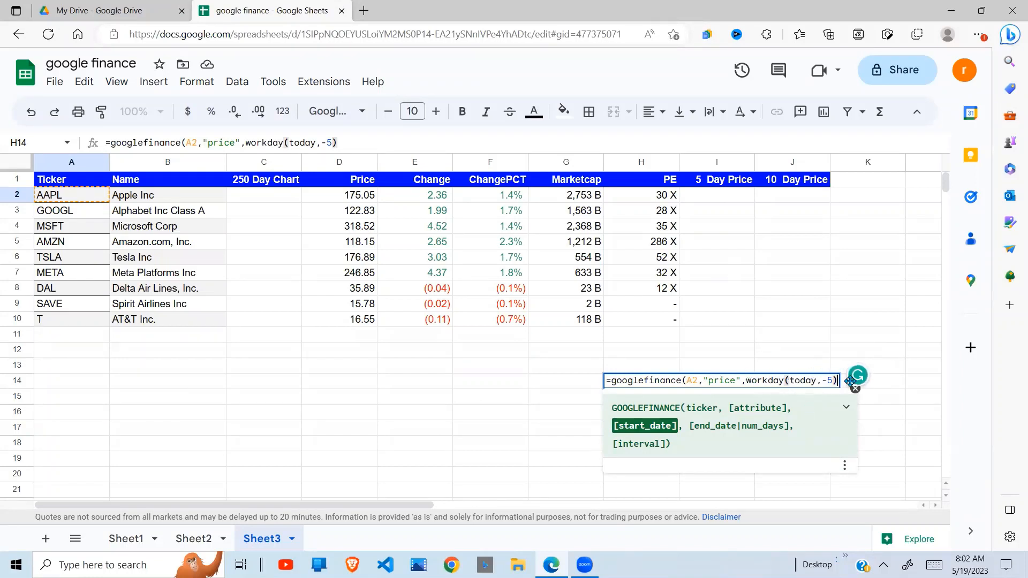
# Correct today to today() and complete the H14 formula as =googlefinance(A2,"price",workday(today(),-5))
pyautogui.click(815, 383)
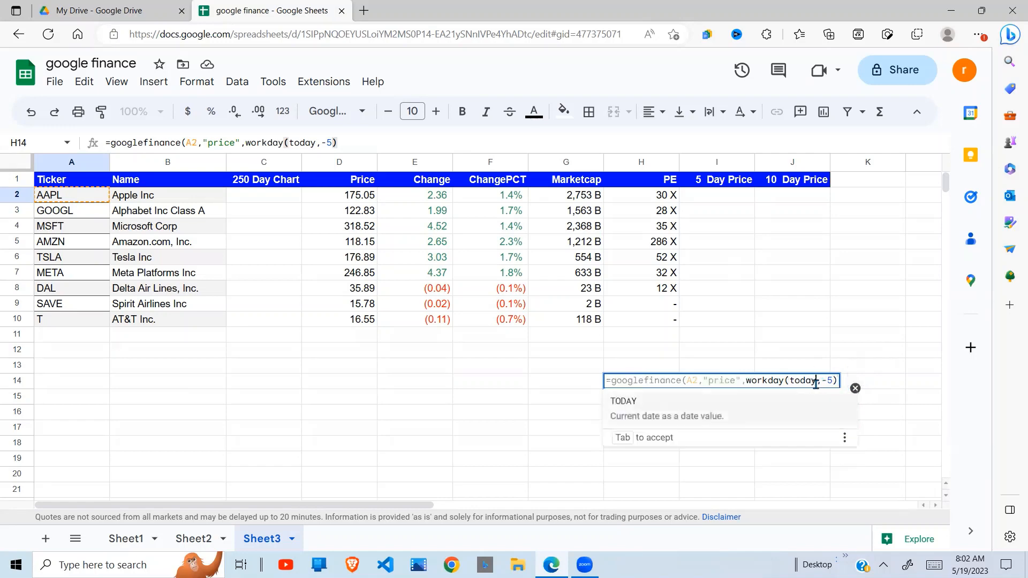
pyautogui.write('()')
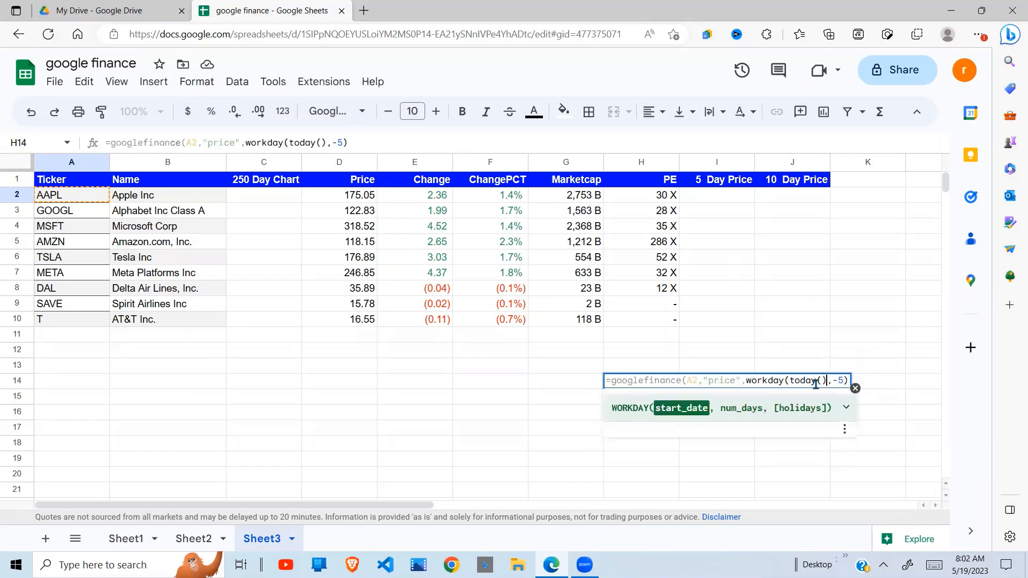
pyautogui.click(848, 380)
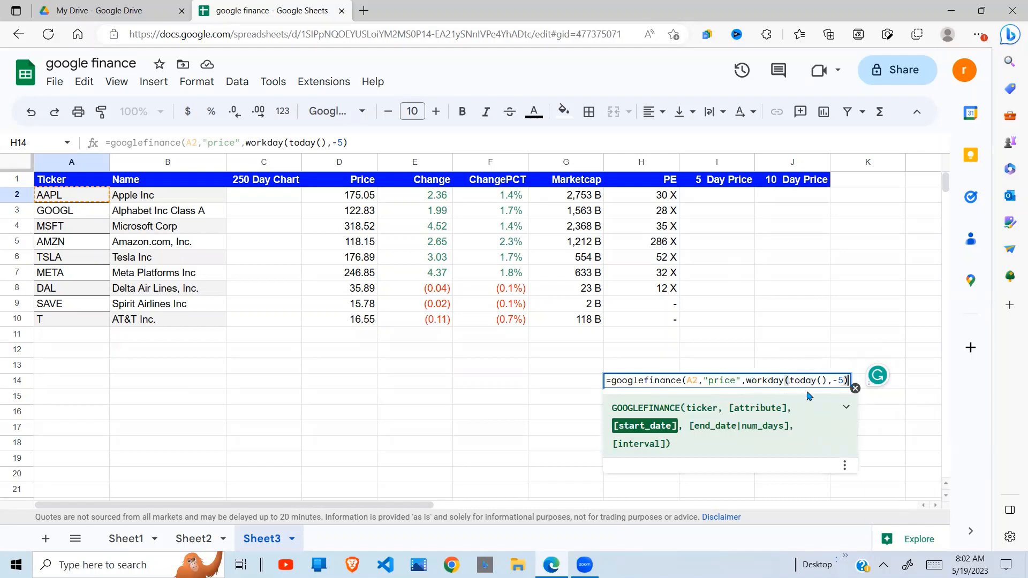
pyautogui.write(')')
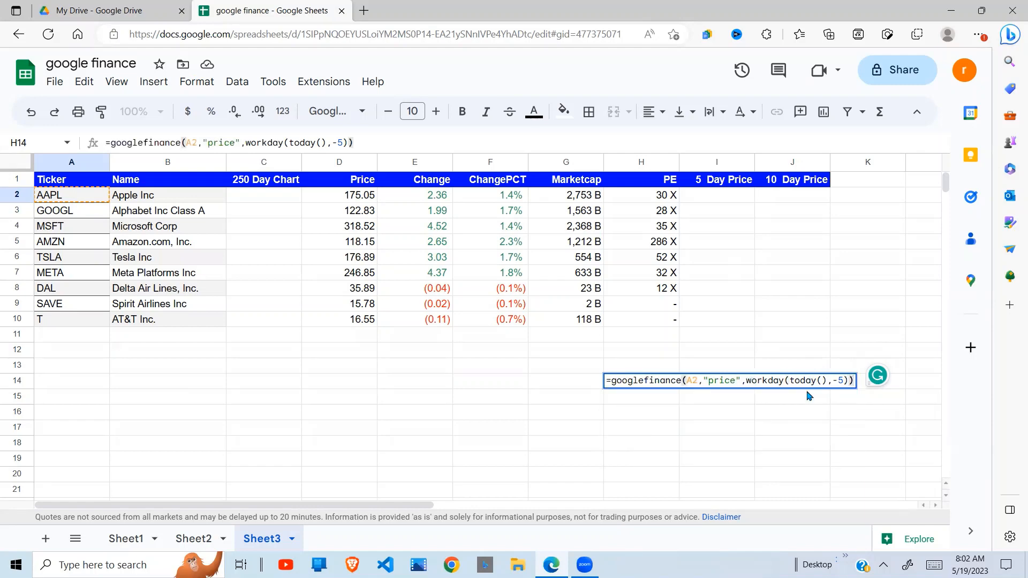
pyautogui.press('Return')
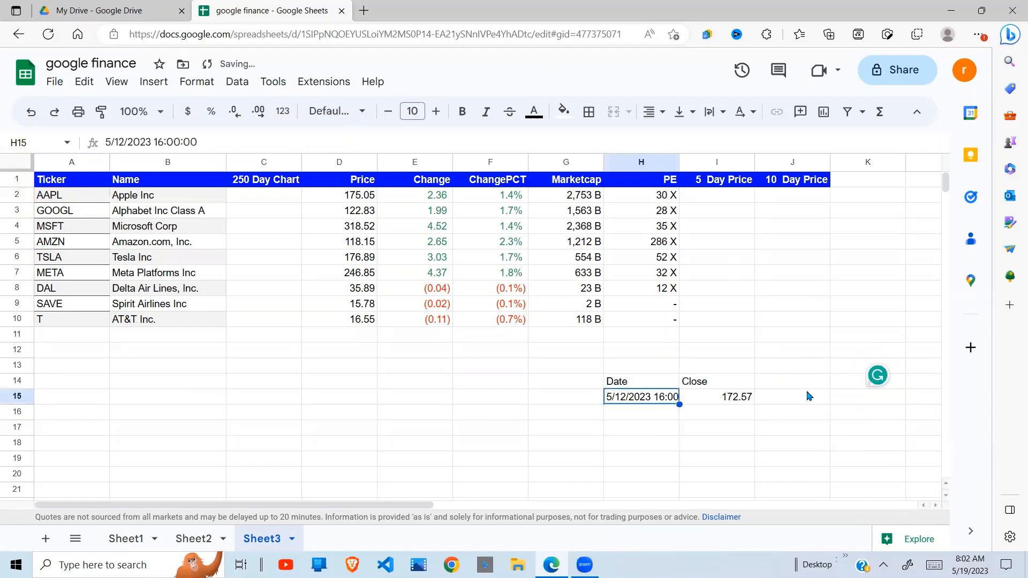
# Examine the date in H15 and the closing price in I15 returned by the historical price formula
pyautogui.click(698, 413)
pyautogui.click(648, 403)
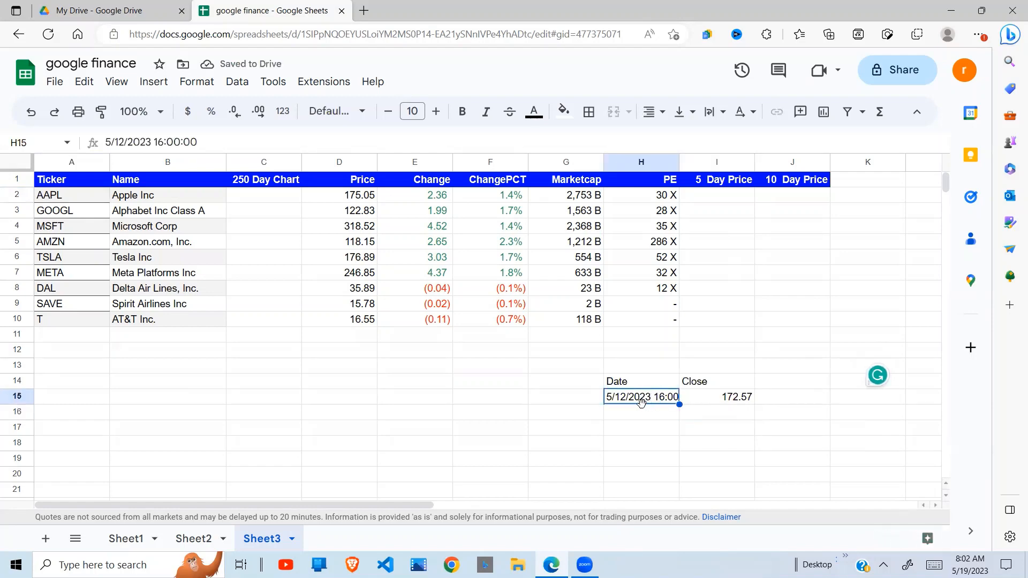
pyautogui.click(745, 398)
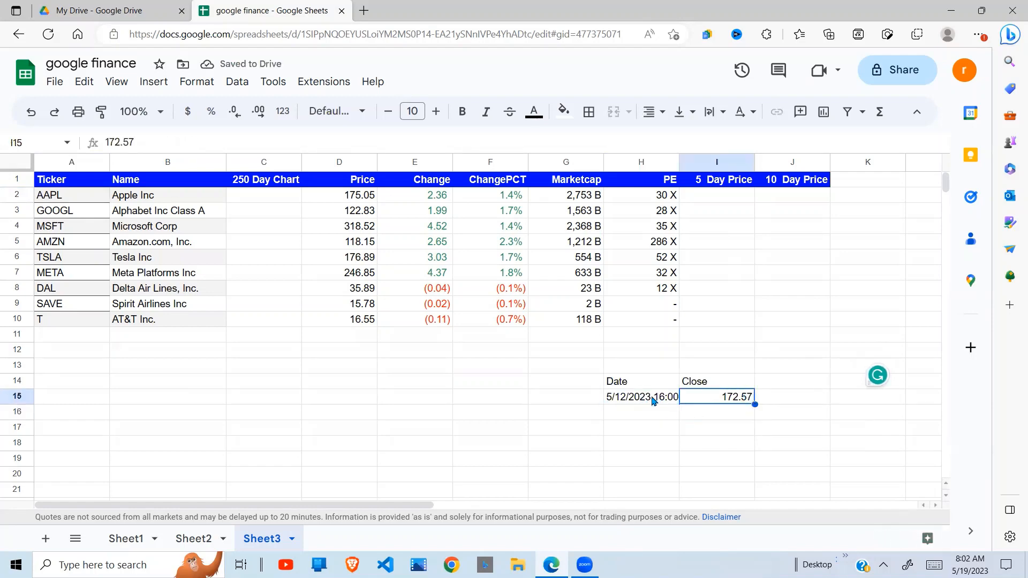
pyautogui.click(652, 400)
pyautogui.click(744, 405)
# Wrap the H14 formula in INDEX with row 2 and column 2: =index(googlefinance(A2,"price",workday(today(),-5)),2,2)
pyautogui.click(642, 387)
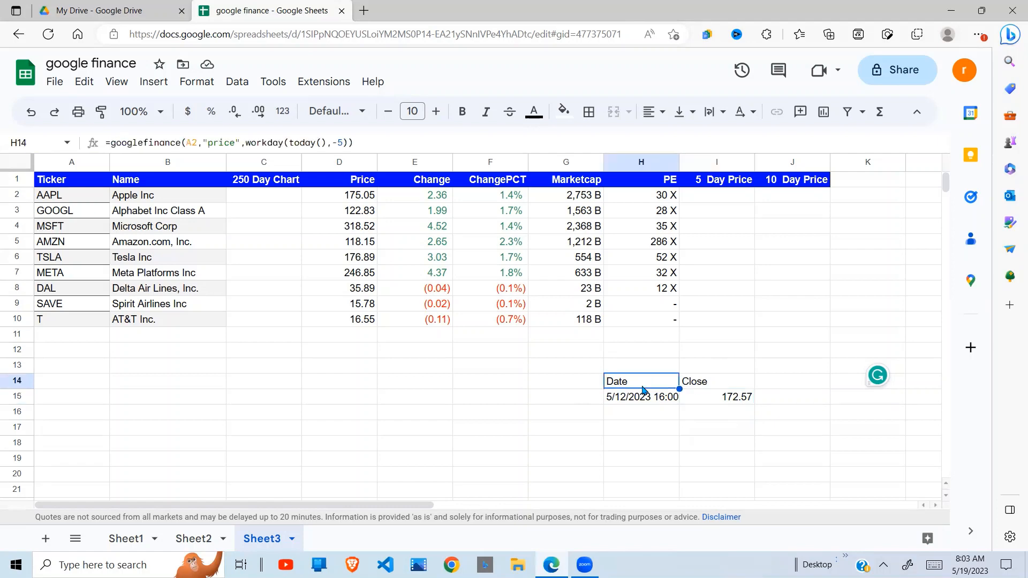
pyautogui.click(110, 142)
pyautogui.write('index')
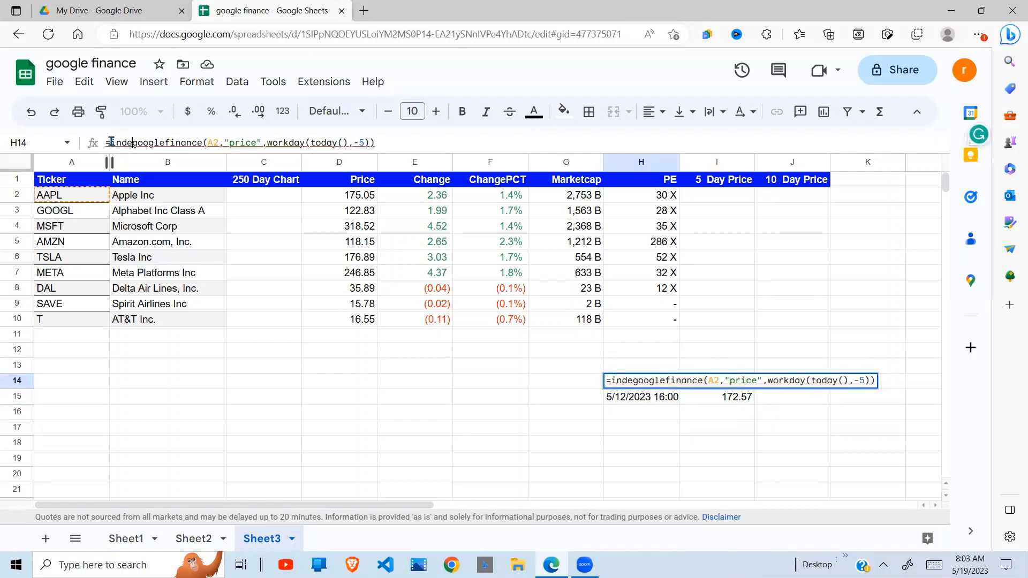
pyautogui.write('(')
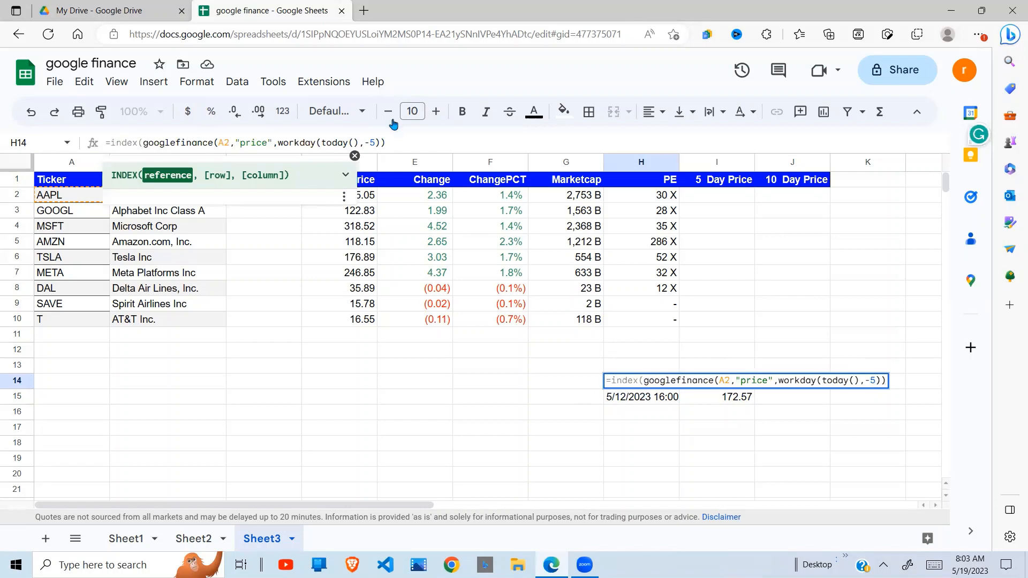
pyautogui.click(398, 142)
pyautogui.write(',')
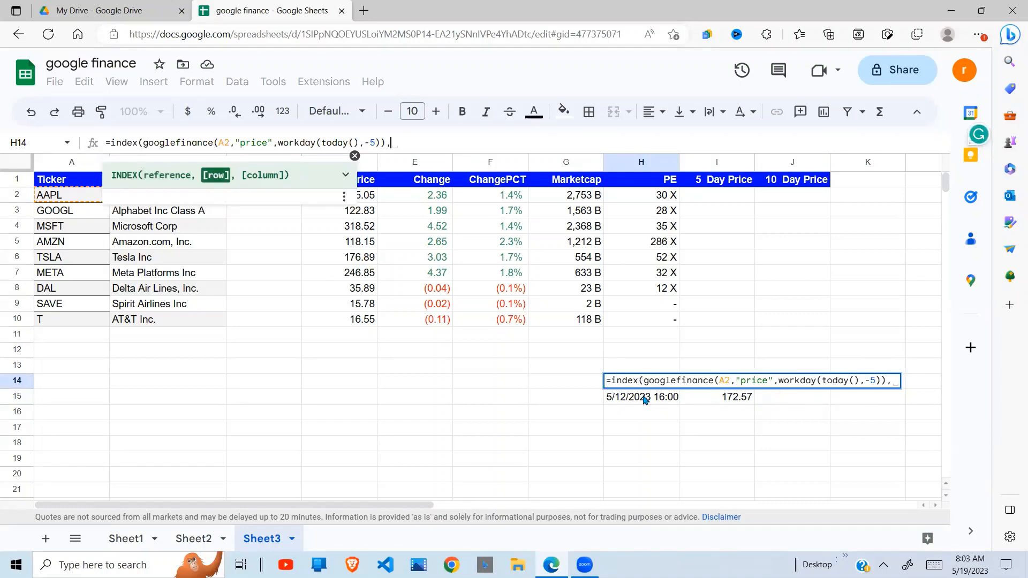
pyautogui.write('2,')
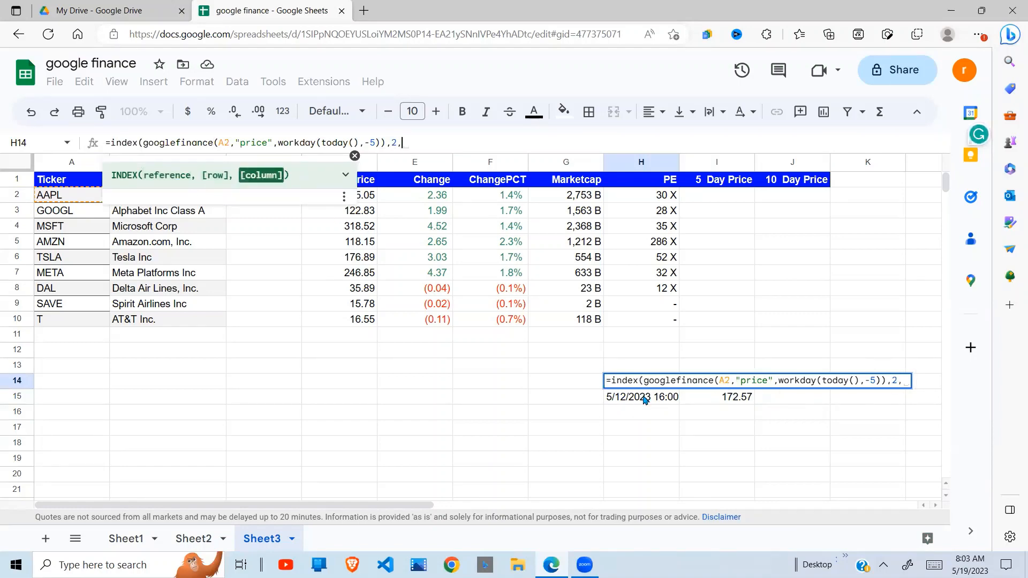
pyautogui.write('2)')
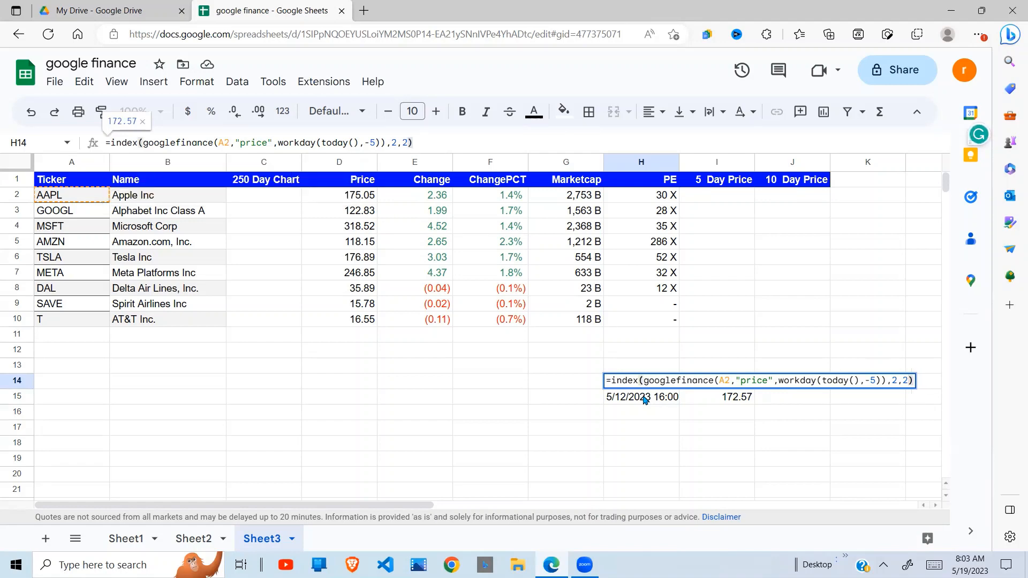
pyautogui.press('Return')
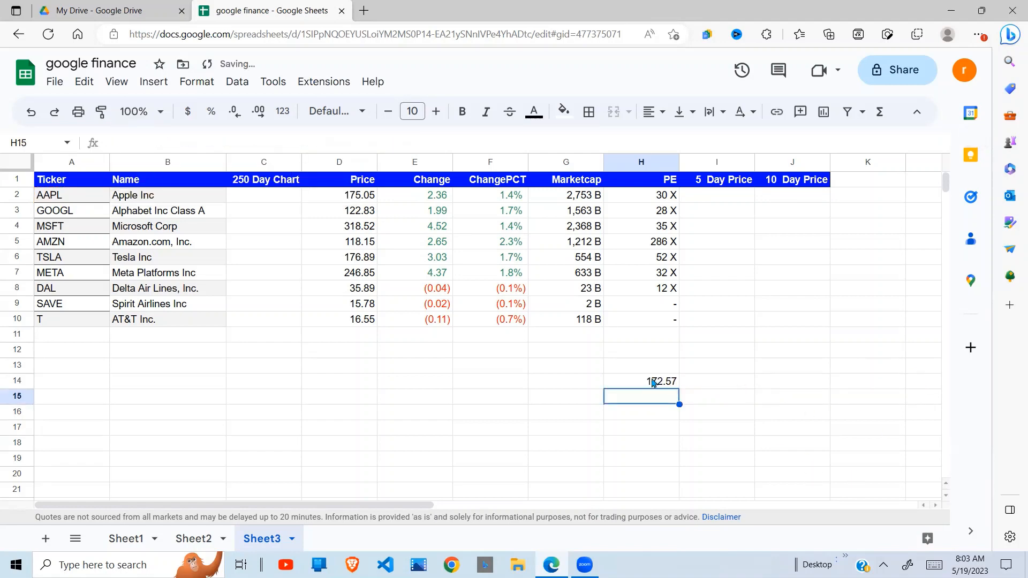
# Copy the INDEX formula from H14 into I2 and autofill it down the 5 Day Price column to I10
pyautogui.click(651, 382)
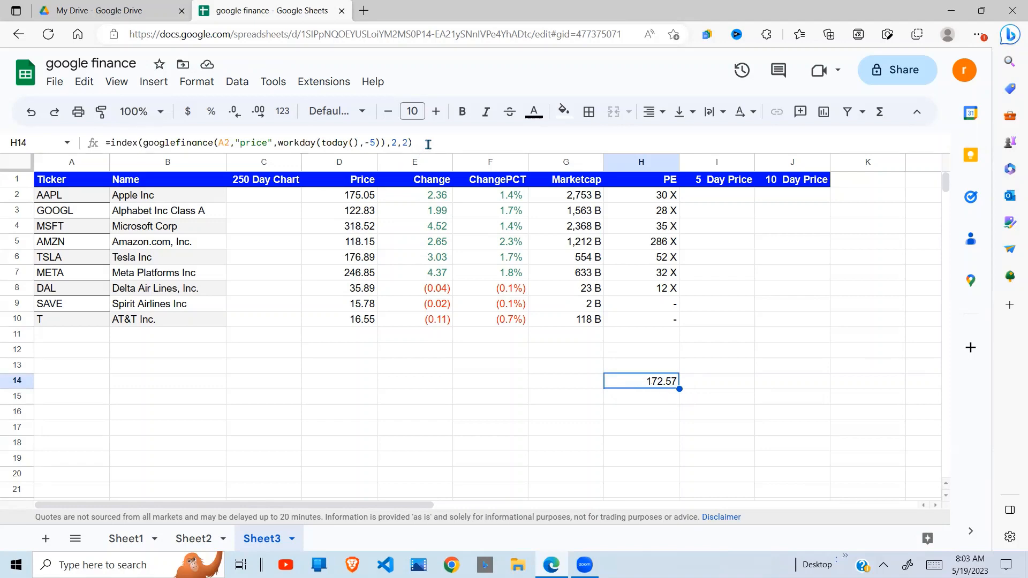
pyautogui.moveTo(428, 144); pyautogui.dragTo(112, 143)
pyautogui.hotkey('ctrl', 'c')
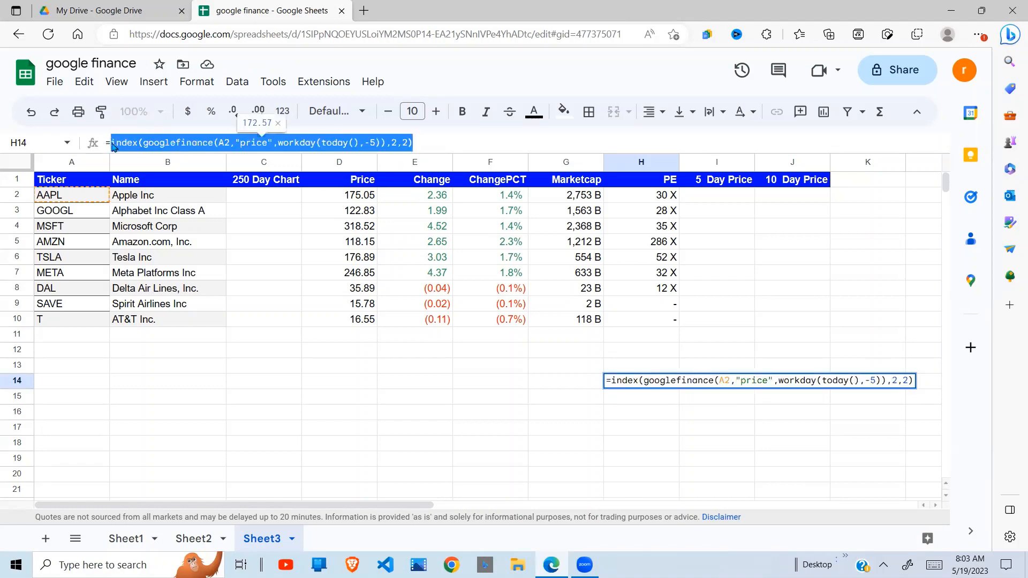
pyautogui.press('Escape')
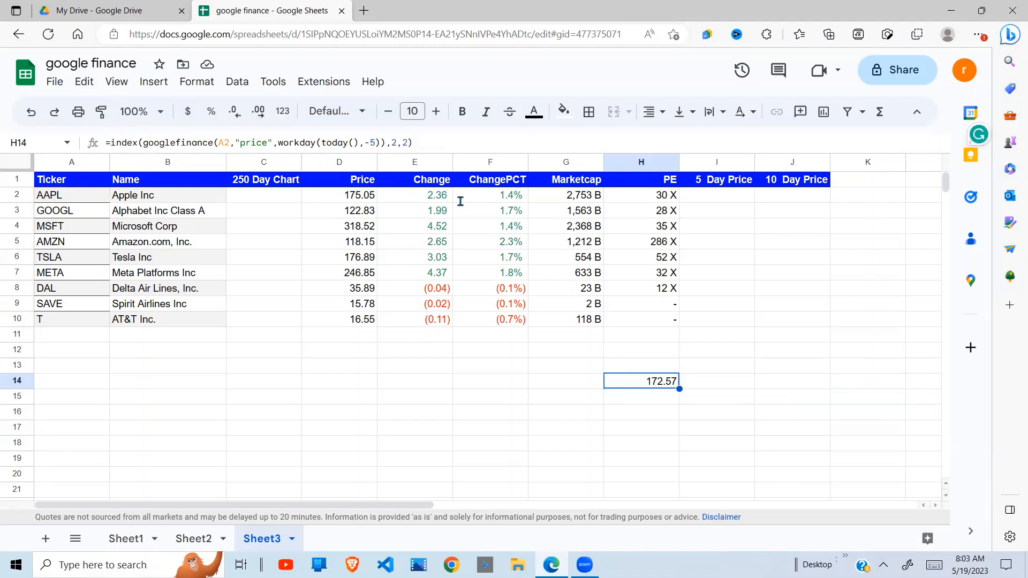
pyautogui.click(710, 195)
pyautogui.write('=')
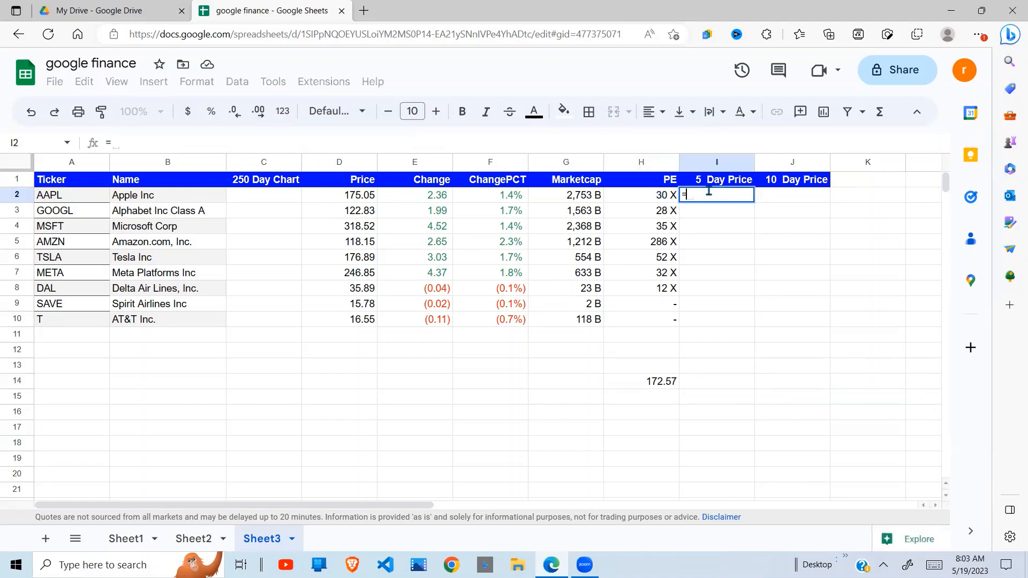
pyautogui.hotkey('ctrl', 'v')
pyautogui.press('Return')
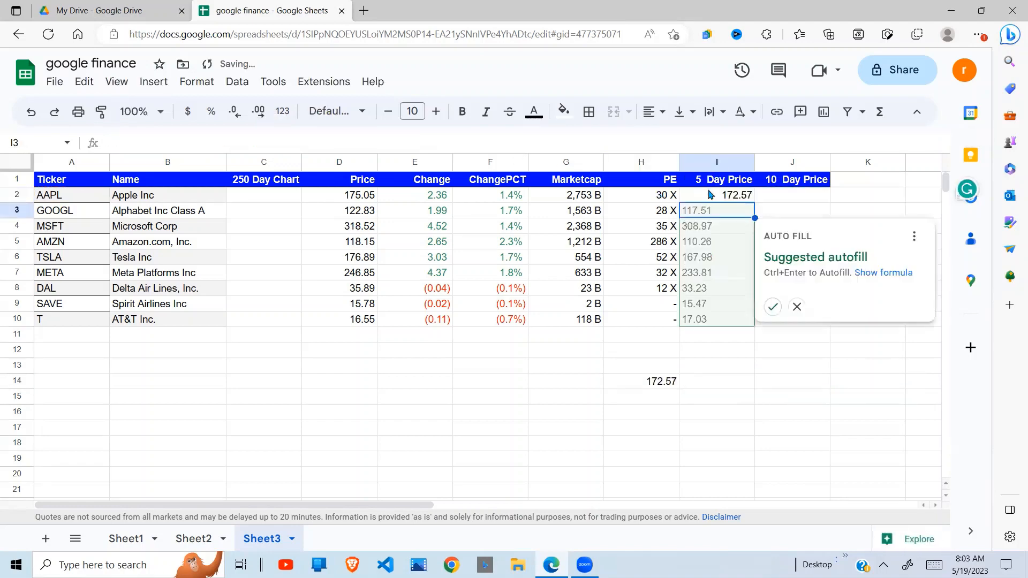
pyautogui.click(773, 306)
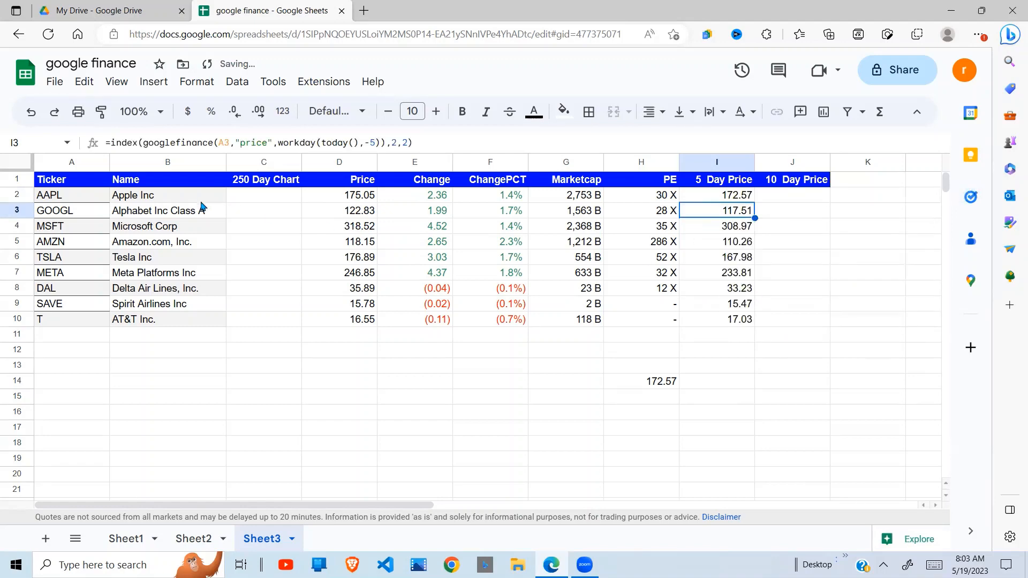
# Replace the fixed 5 days in the I2 formula with the absolute header reference, giving workday(today(),-$I$1)
pyautogui.click(739, 199)
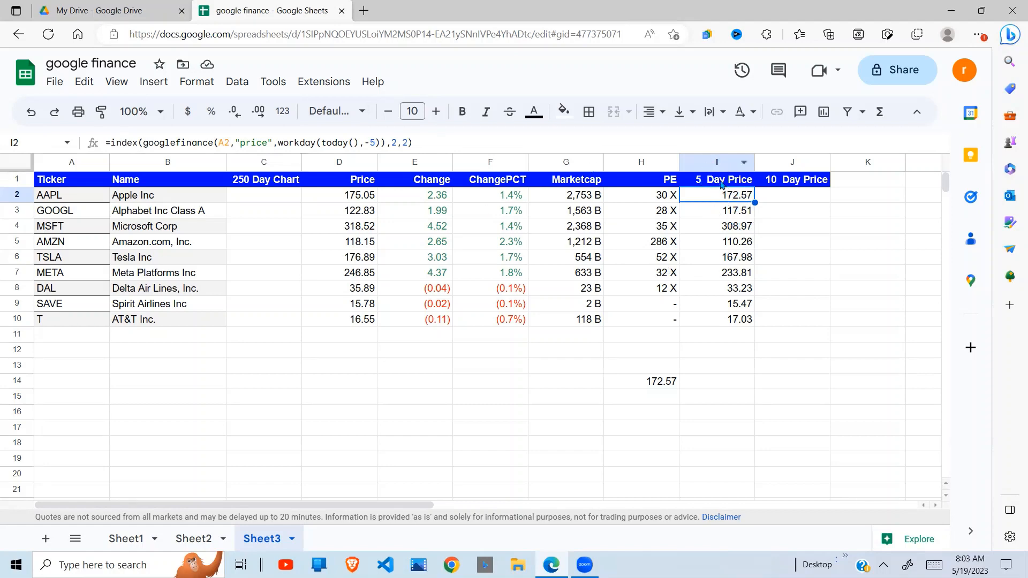
pyautogui.click(375, 144)
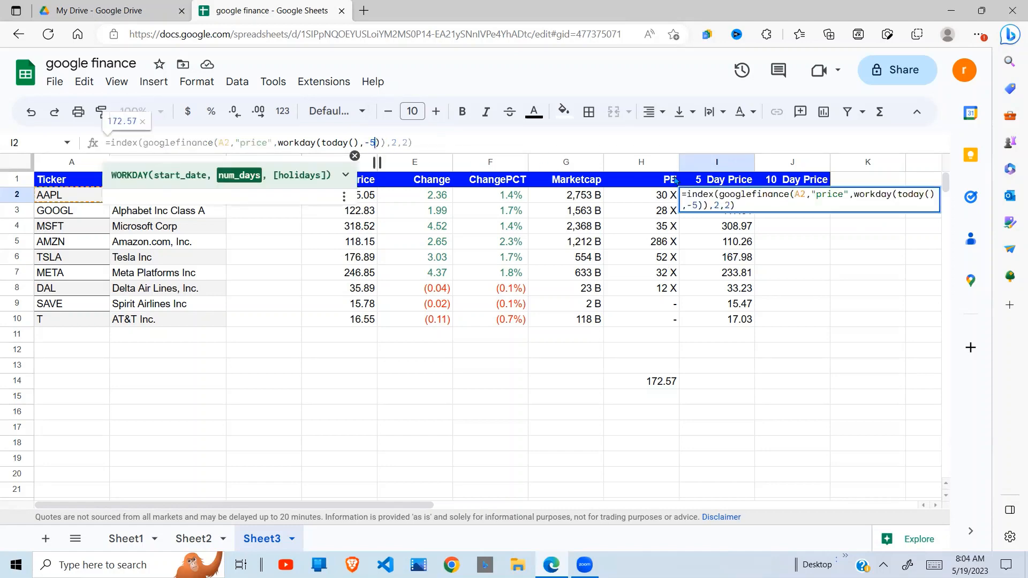
pyautogui.press('BackSpace')
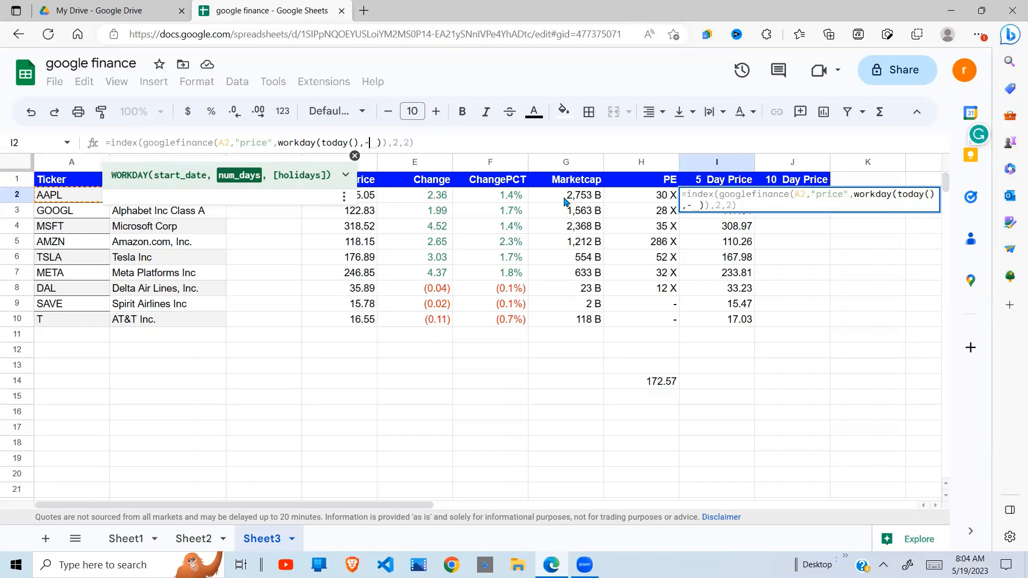
pyautogui.write('i1')
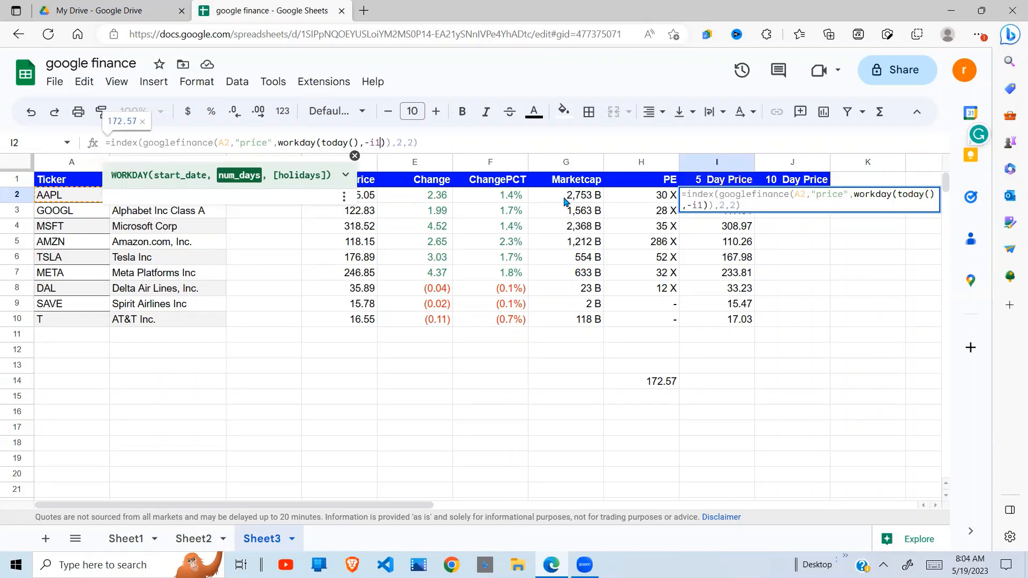
pyautogui.press('F4')
pyautogui.press('Return')
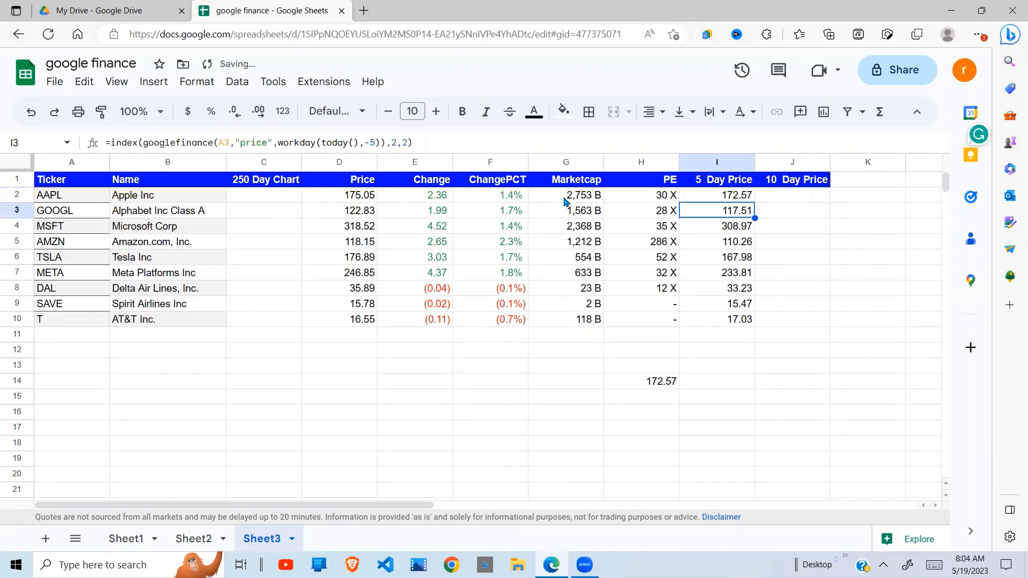
# Fill the updated I2 formula down through I10 and check the copied formula in I4
pyautogui.click(740, 196)
pyautogui.hotkey('shift', 'Down')
pyautogui.hotkey('shift', 'Down')
pyautogui.hotkey('shift', 'Down')
pyautogui.hotkey('shift', 'Down')
pyautogui.hotkey('shift', 'Down')
pyautogui.hotkey('shift', 'Down')
pyautogui.hotkey('shift', 'Down')
pyautogui.hotkey('shift', 'Down')
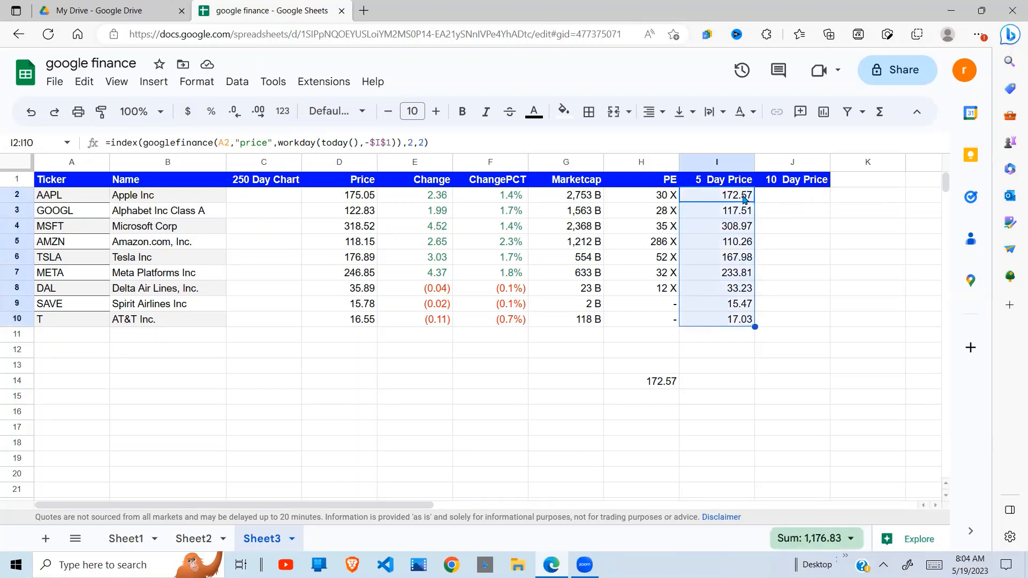
pyautogui.hotkey('ctrl', 'd')
pyautogui.click(732, 229)
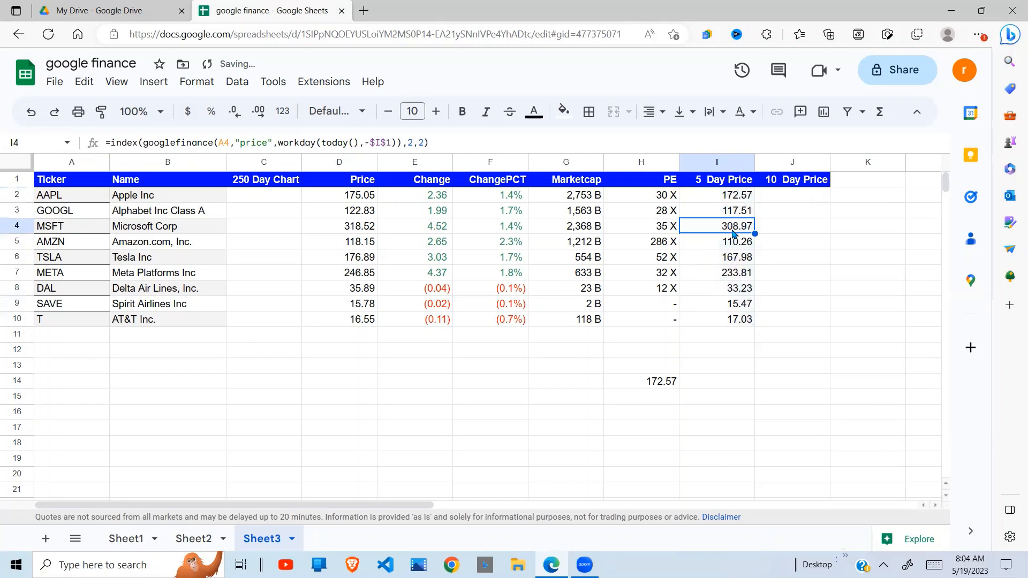
# Test the header-driven price column by setting the day count in I1 to 10 and 20, and return it to 5
pyautogui.click(716, 185)
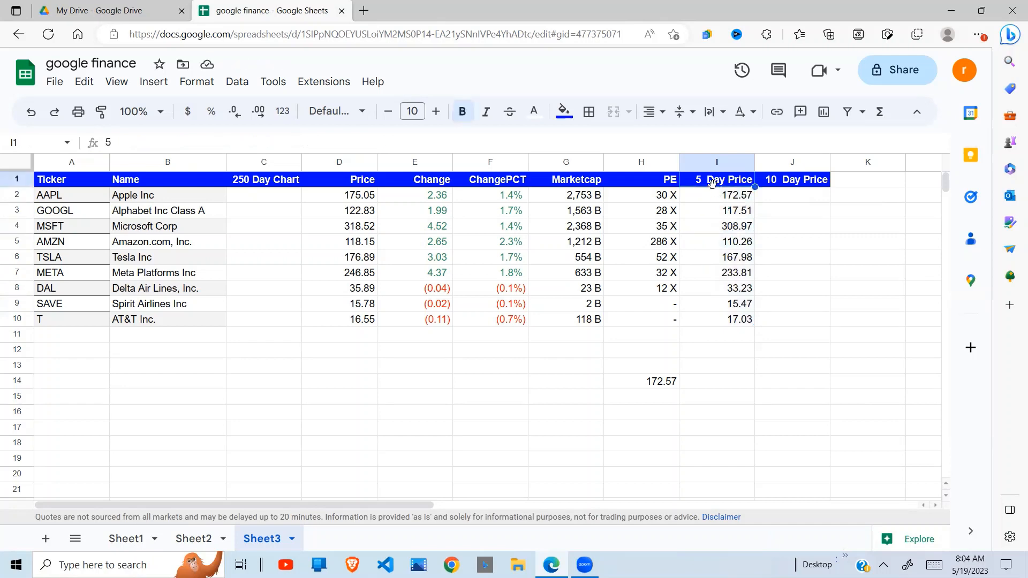
pyautogui.write('10')
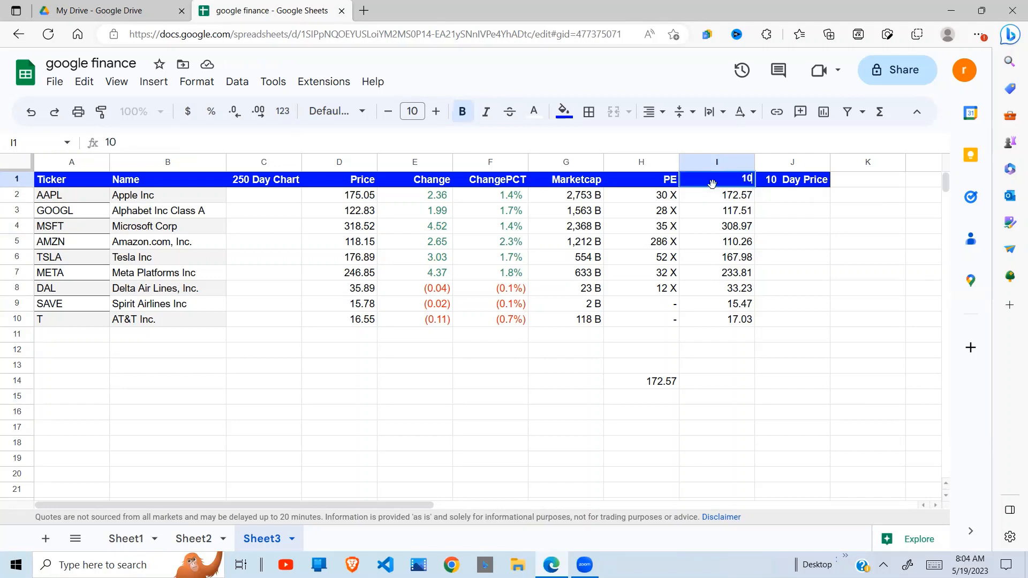
pyautogui.press('Return')
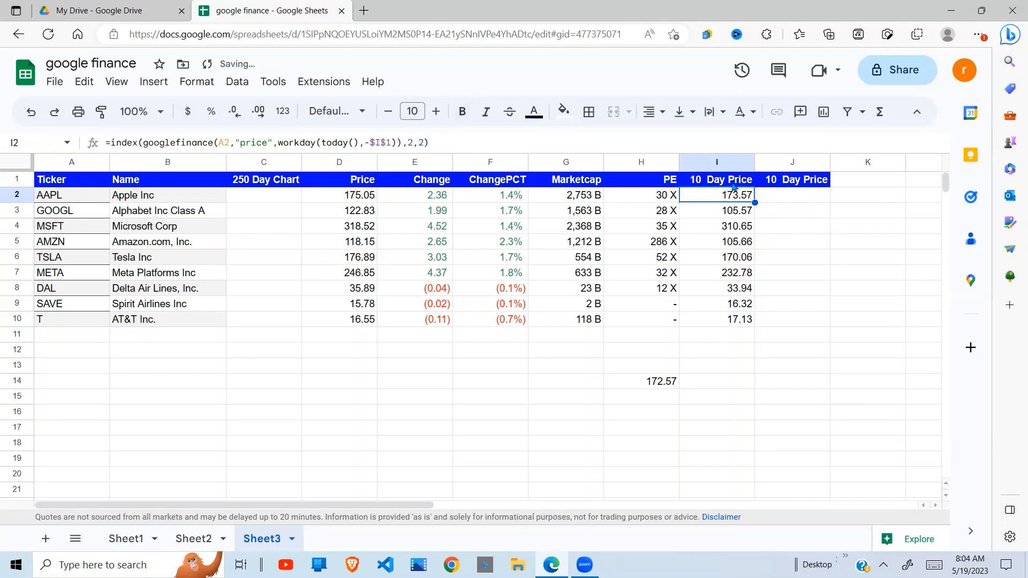
pyautogui.click(726, 185)
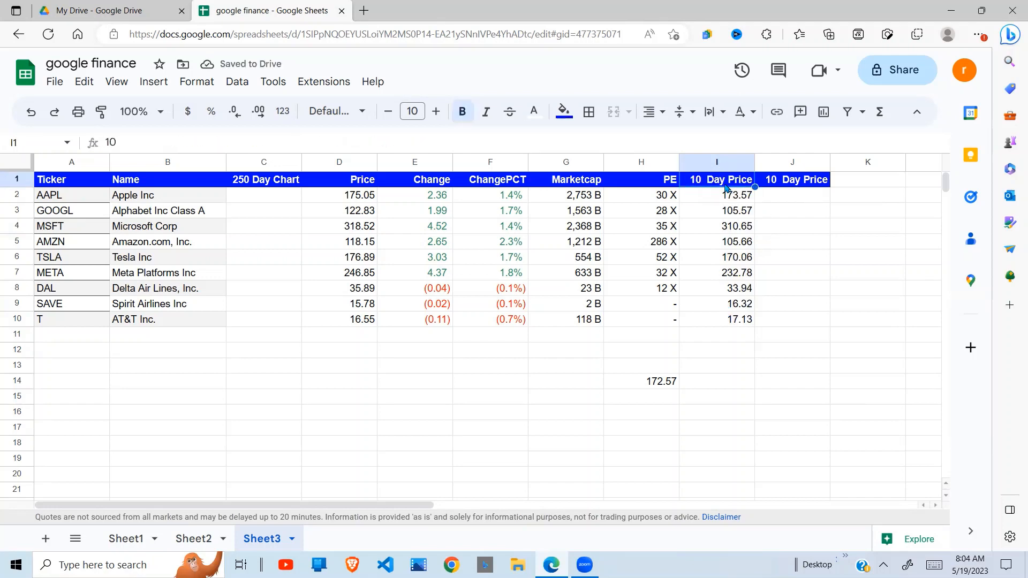
pyautogui.write('20')
pyautogui.press('Return')
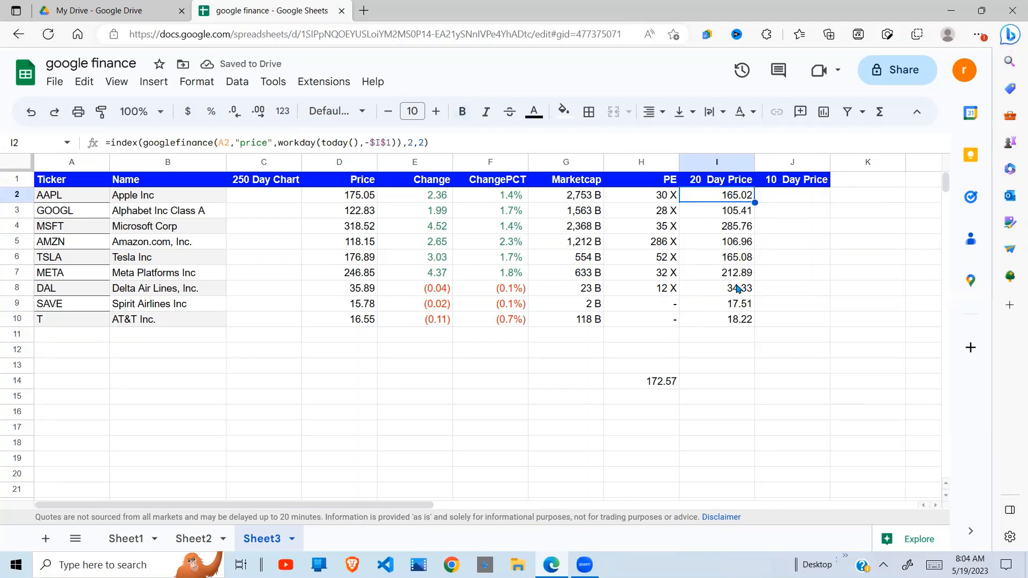
pyautogui.click(721, 184)
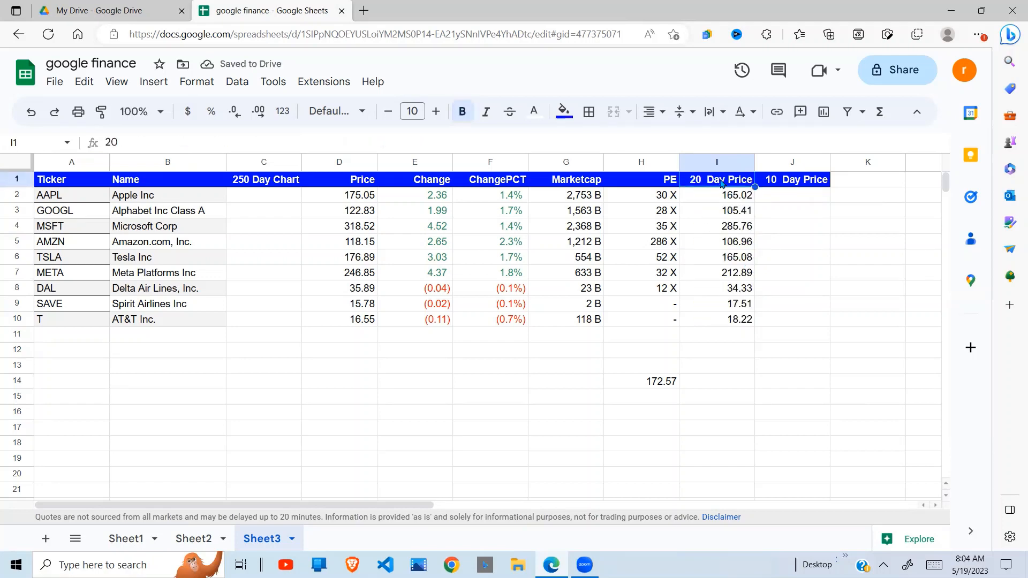
pyautogui.write('5')
pyautogui.press('Return')
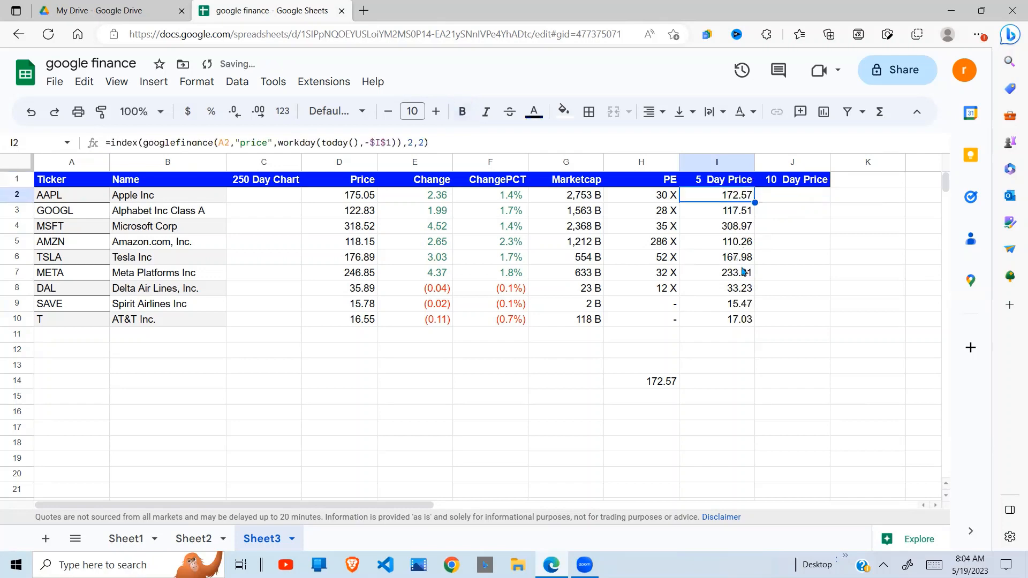
# Copy the plain header formatting from the Name cell B1 onto I1 with Paint format
pyautogui.click(744, 271)
pyautogui.click(728, 186)
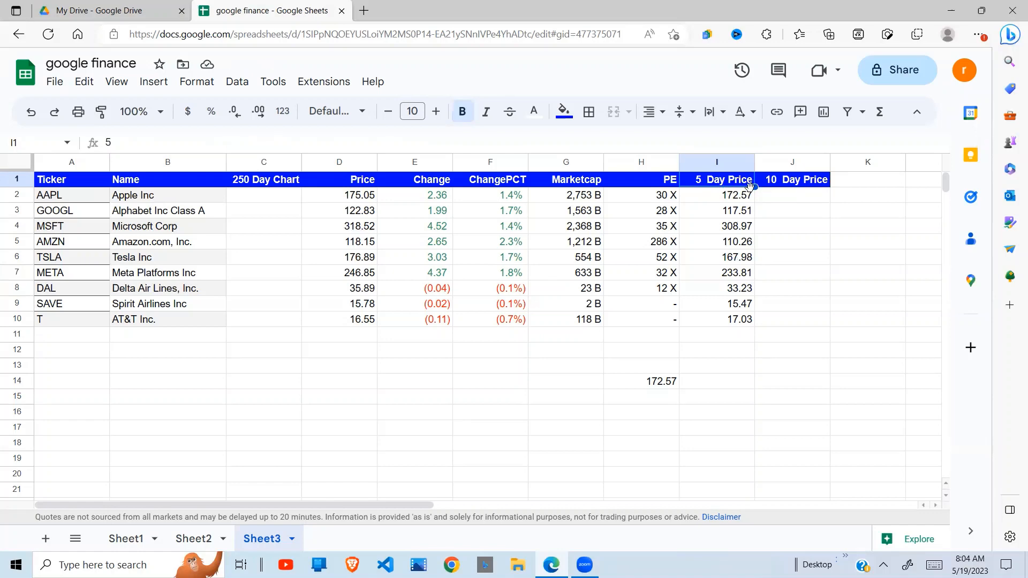
pyautogui.click(746, 243)
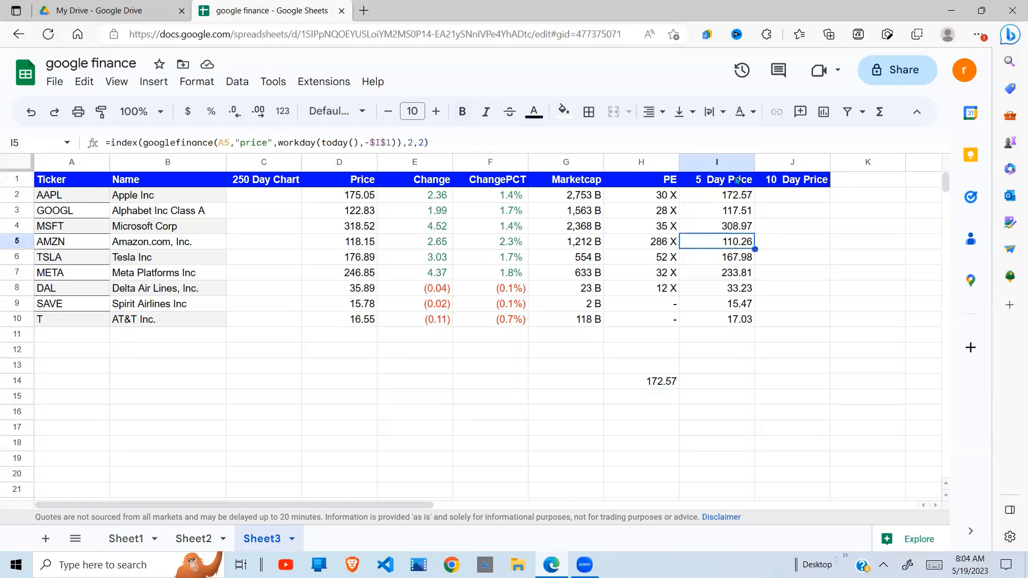
pyautogui.click(737, 181)
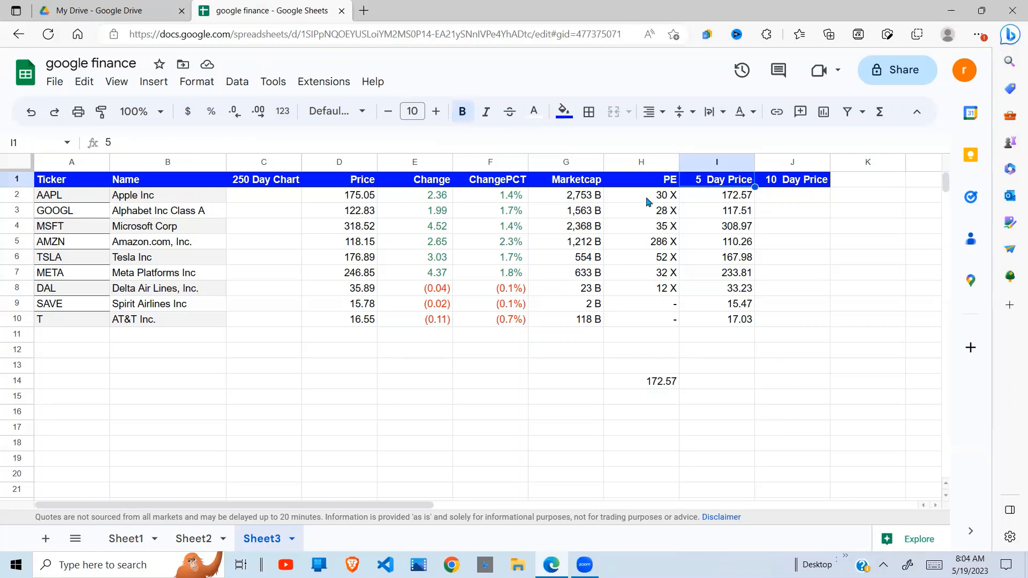
pyautogui.click(159, 185)
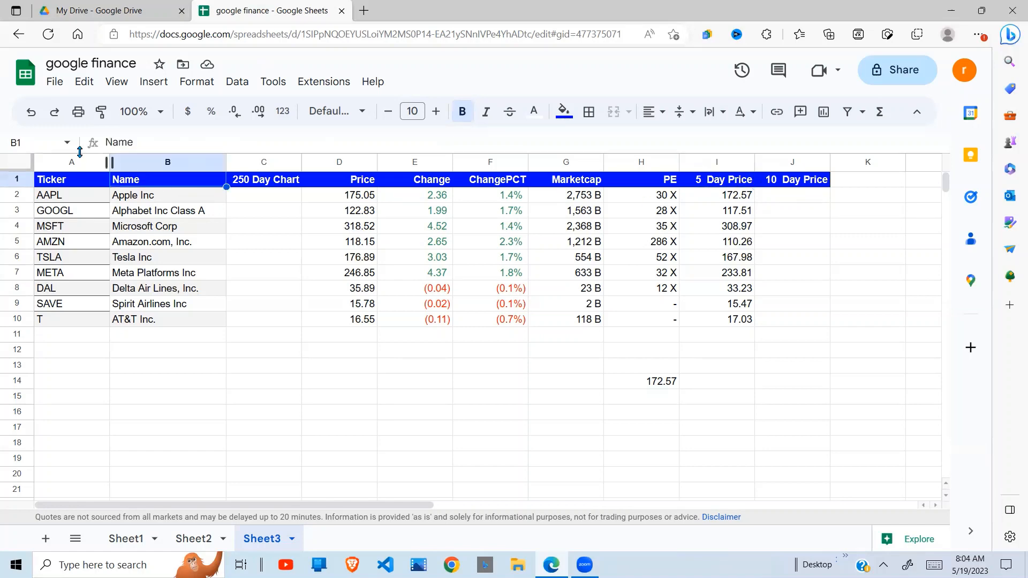
pyautogui.click(100, 112)
pyautogui.click(732, 182)
pyautogui.click(711, 232)
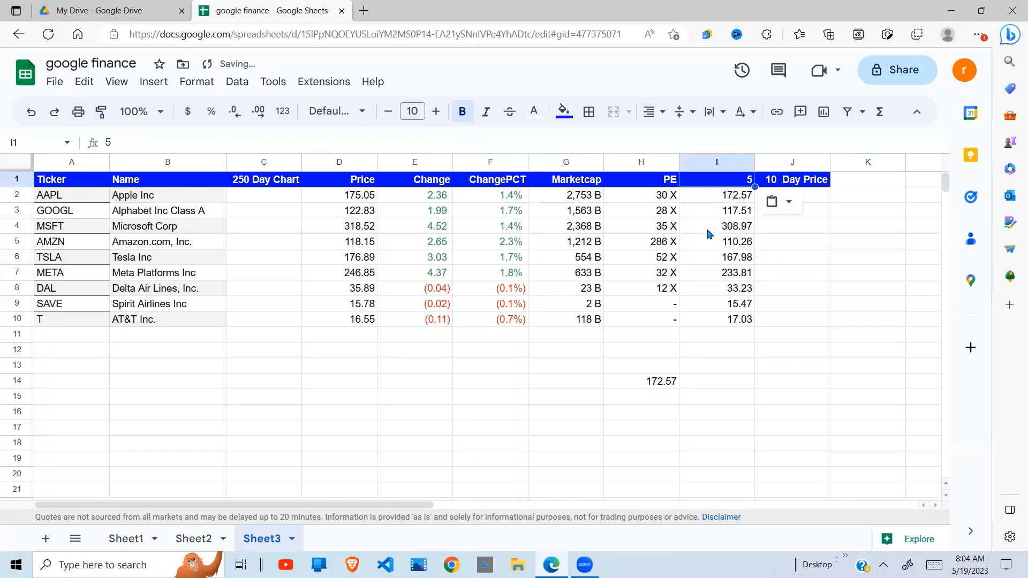
# Apply the custom number format ###.00 "Day Price" to header cell I1
pyautogui.click(734, 179)
pyautogui.click(199, 83)
pyautogui.moveTo(227, 147)
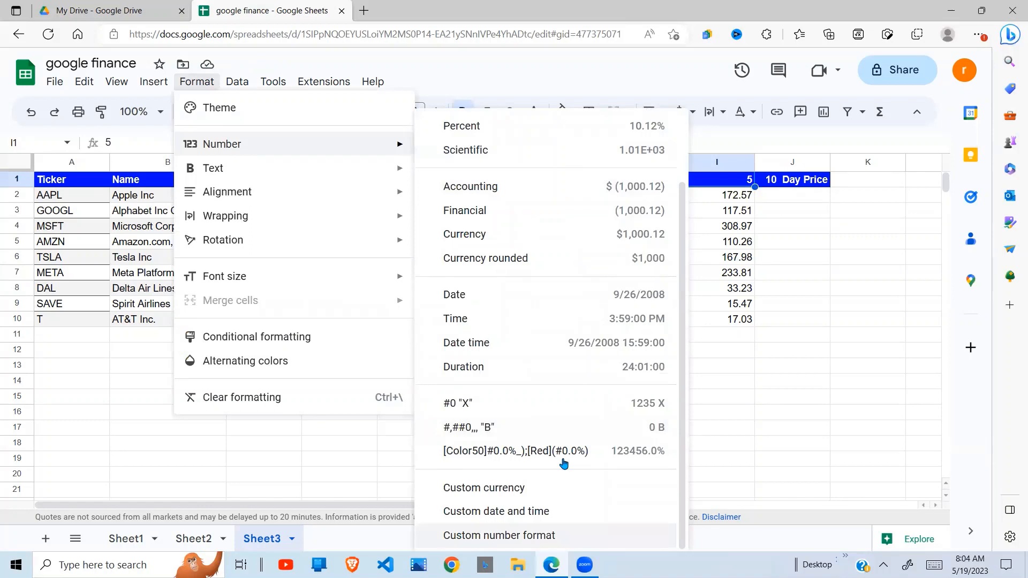
pyautogui.click(565, 535)
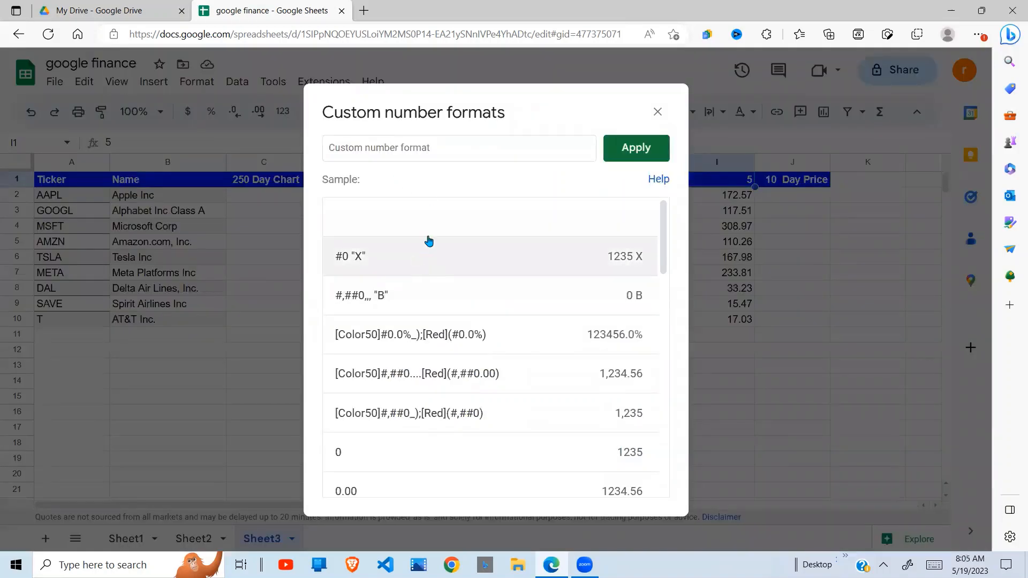
pyautogui.click(378, 150)
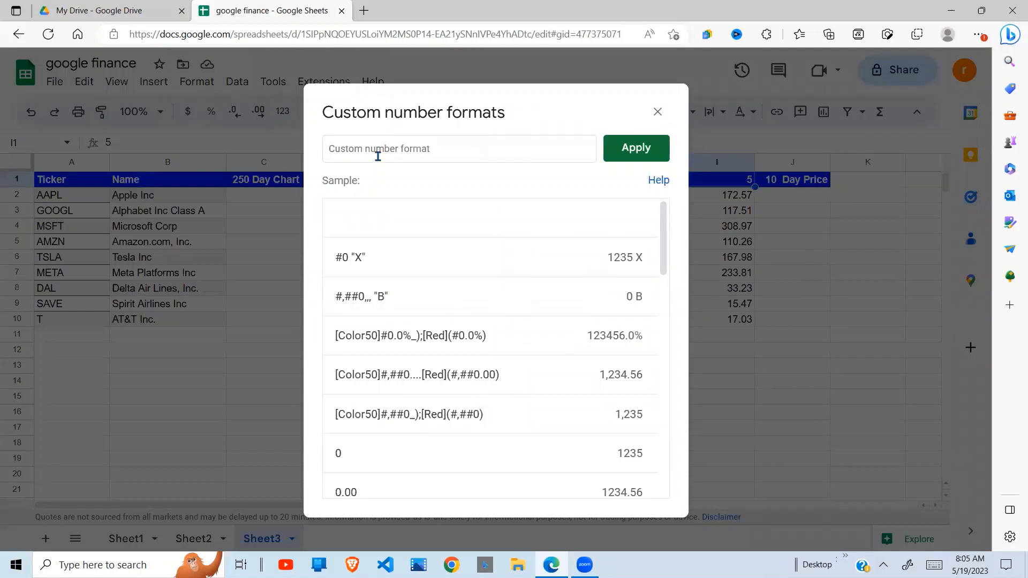
pyautogui.write('XX')
pyautogui.press('BackSpace')
pyautogui.press('BackSpace')
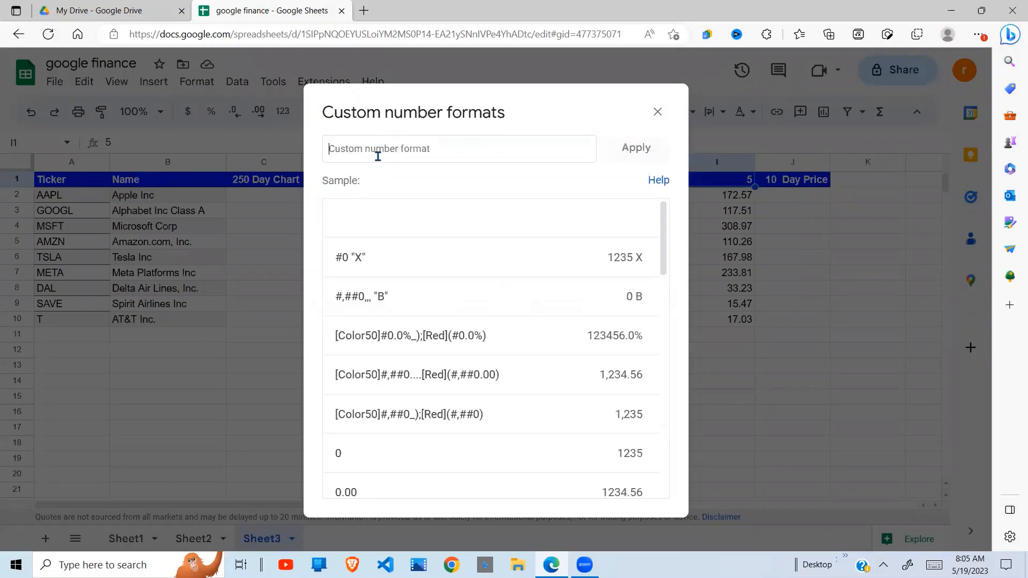
pyautogui.write('##')
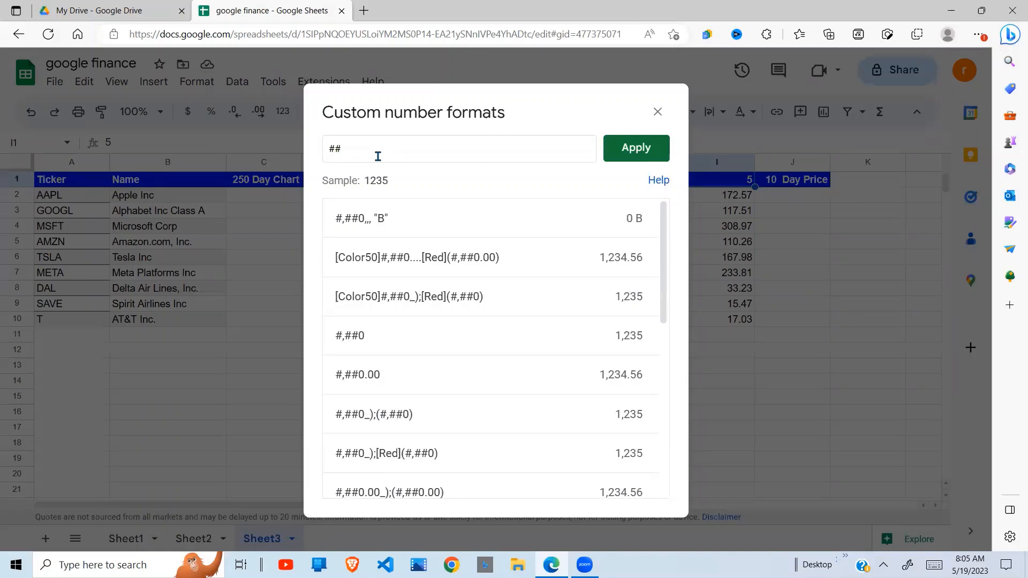
pyautogui.write('#')
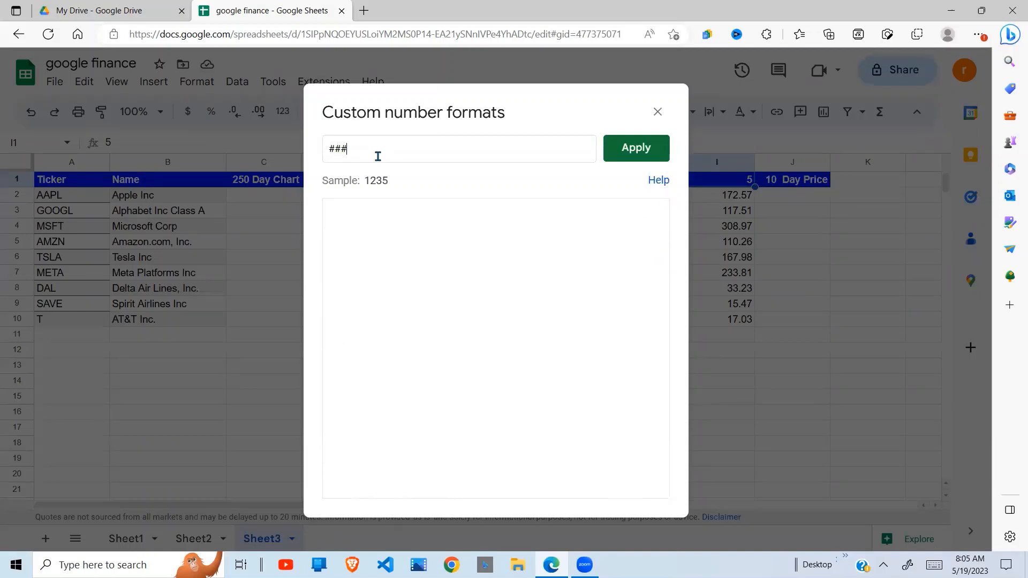
pyautogui.write('.00 "Day')
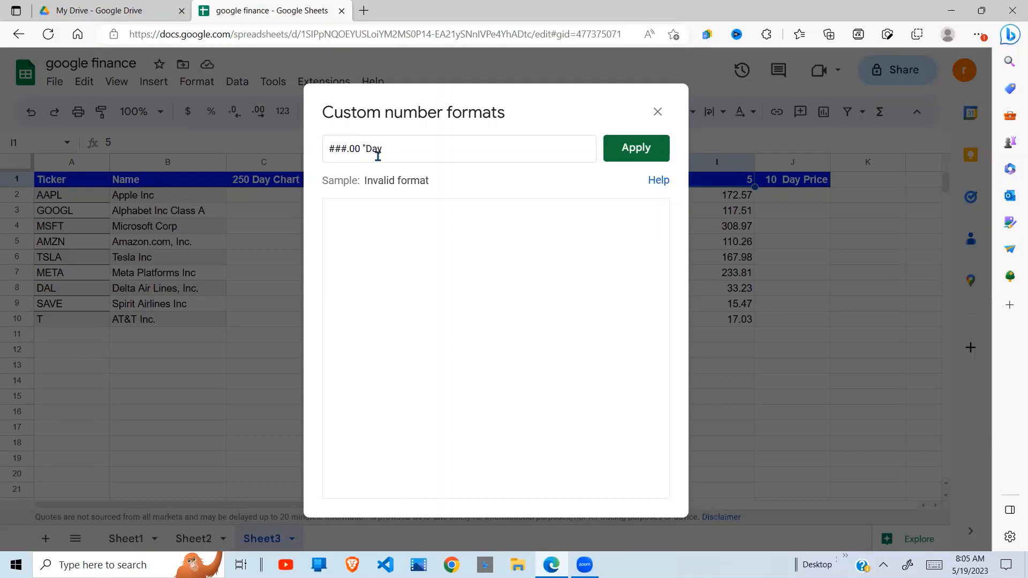
pyautogui.write('Price"')
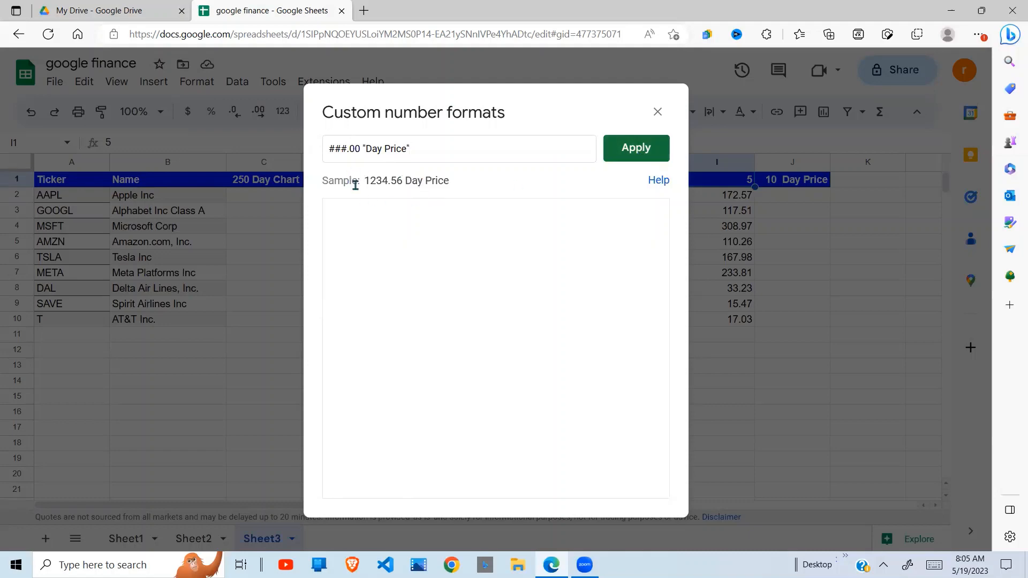
pyautogui.click(637, 154)
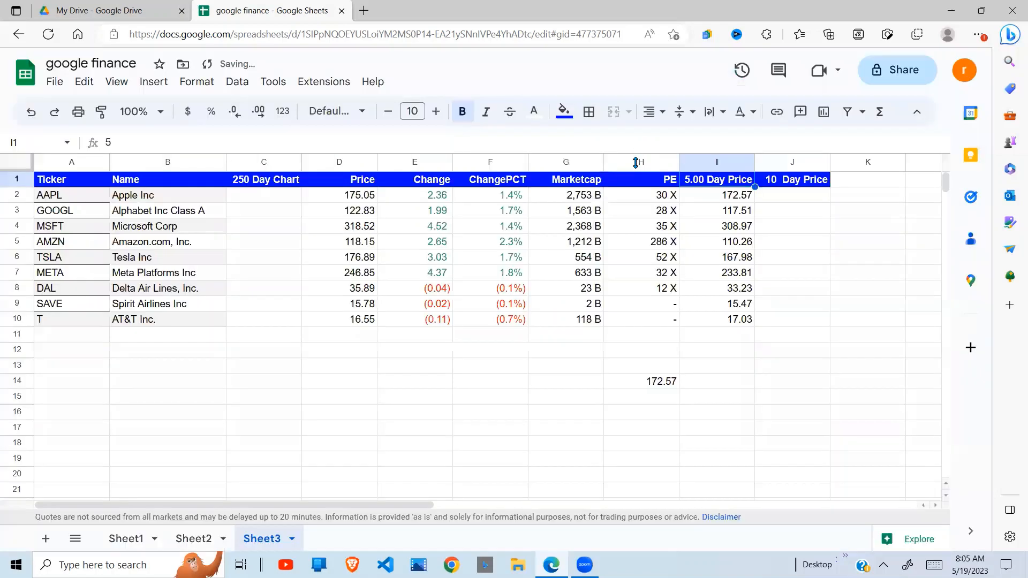
# Remove the decimals from I1's custom number format, making it ### "Day Price"
pyautogui.click(701, 242)
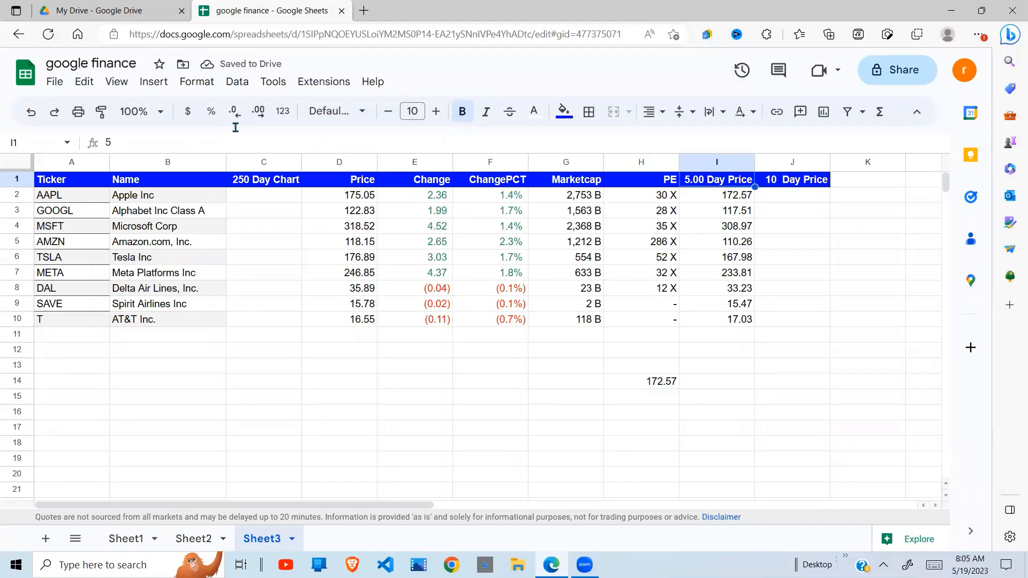
pyautogui.click(199, 85)
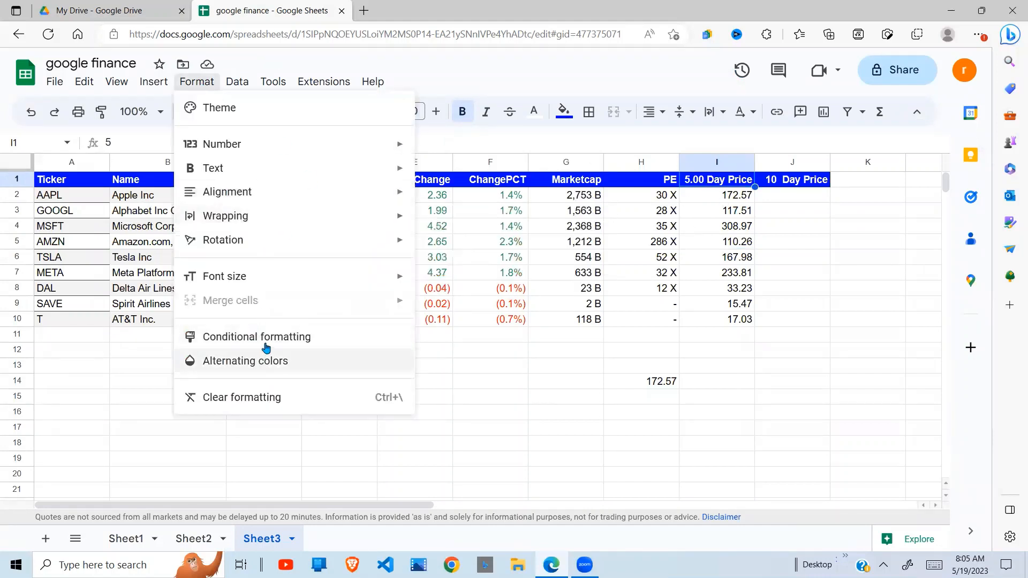
pyautogui.moveTo(243, 145)
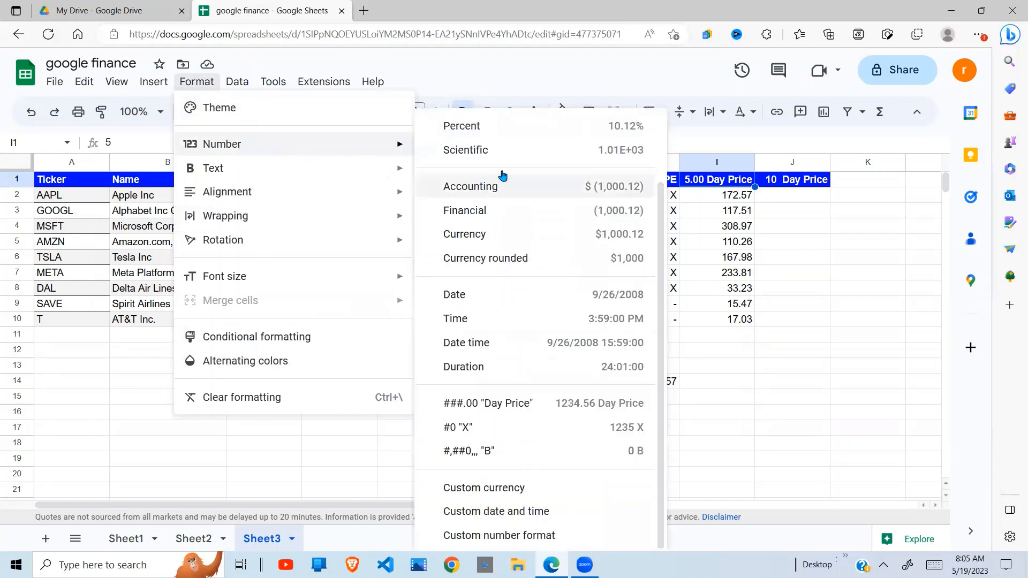
pyautogui.click(499, 535)
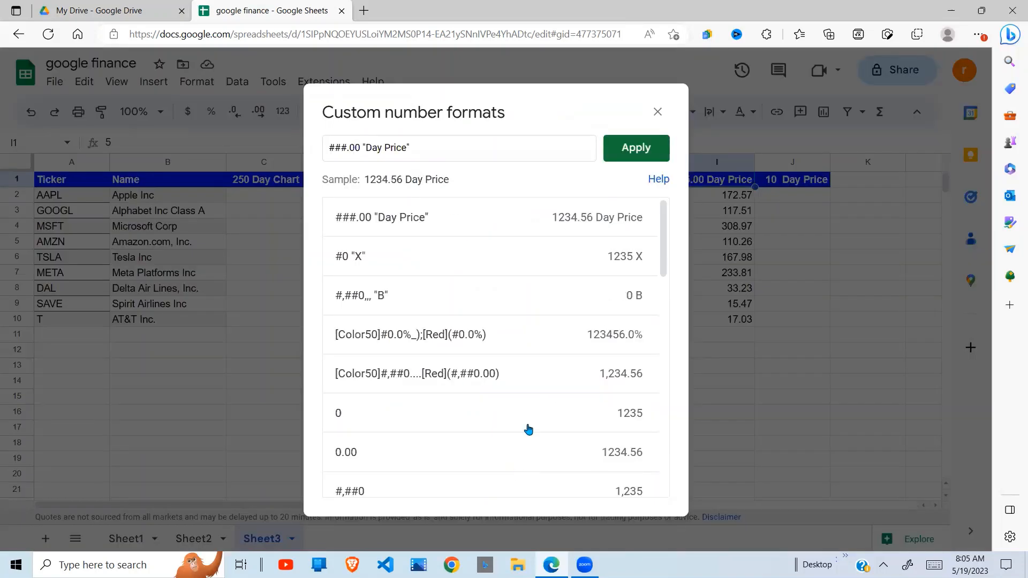
pyautogui.click(358, 150)
pyautogui.press('BackSpace')
pyautogui.press('BackSpace')
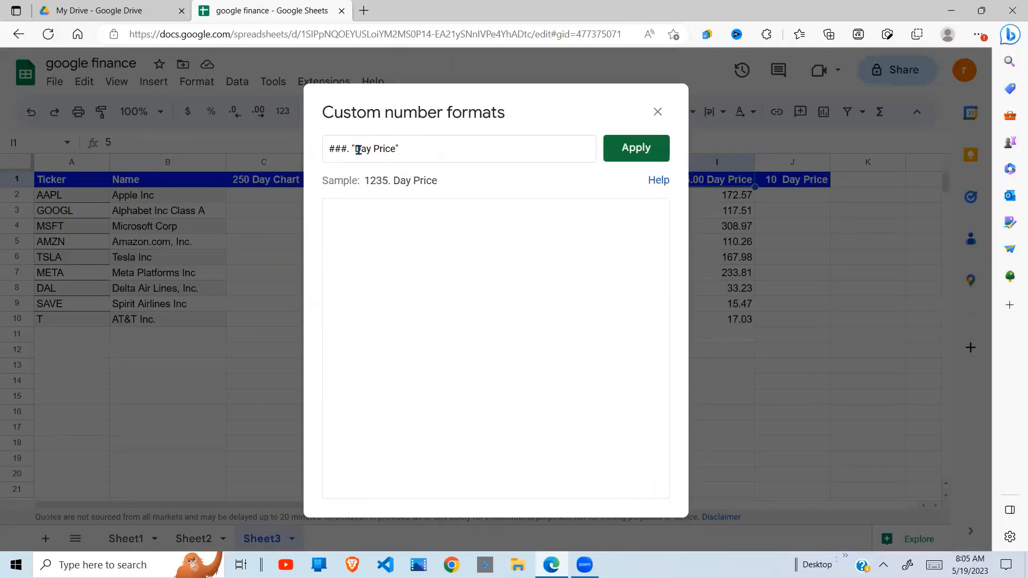
pyautogui.press('BackSpace')
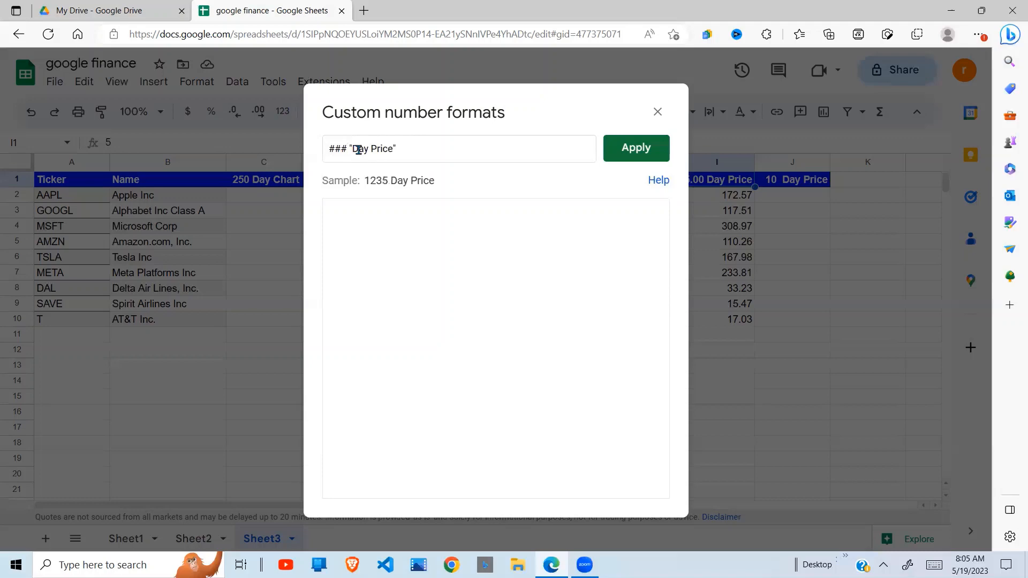
pyautogui.click(660, 150)
pyautogui.click(724, 273)
pyautogui.click(735, 303)
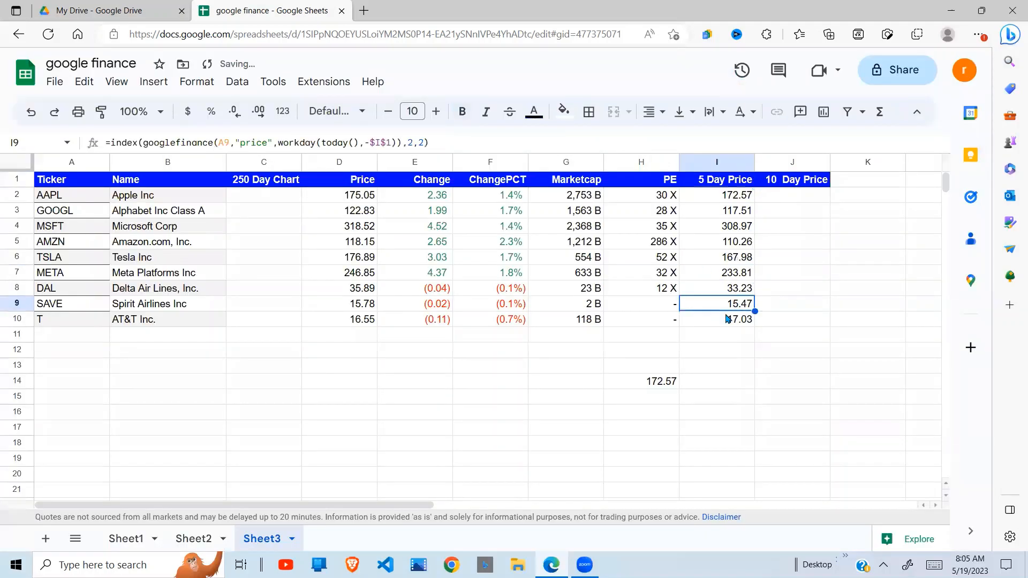
pyautogui.click(727, 319)
# Copy the I2 formula into J2 as =index(googlefinance(A2,"price",workday(today(),-$I$1)),2,2)
pyautogui.click(734, 195)
pyautogui.click(771, 197)
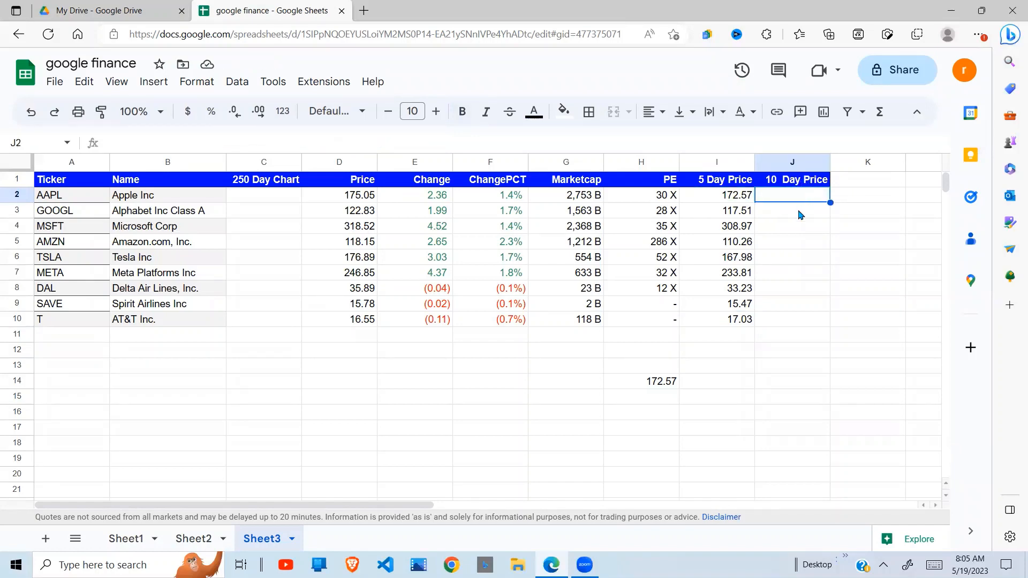
pyautogui.click(743, 199)
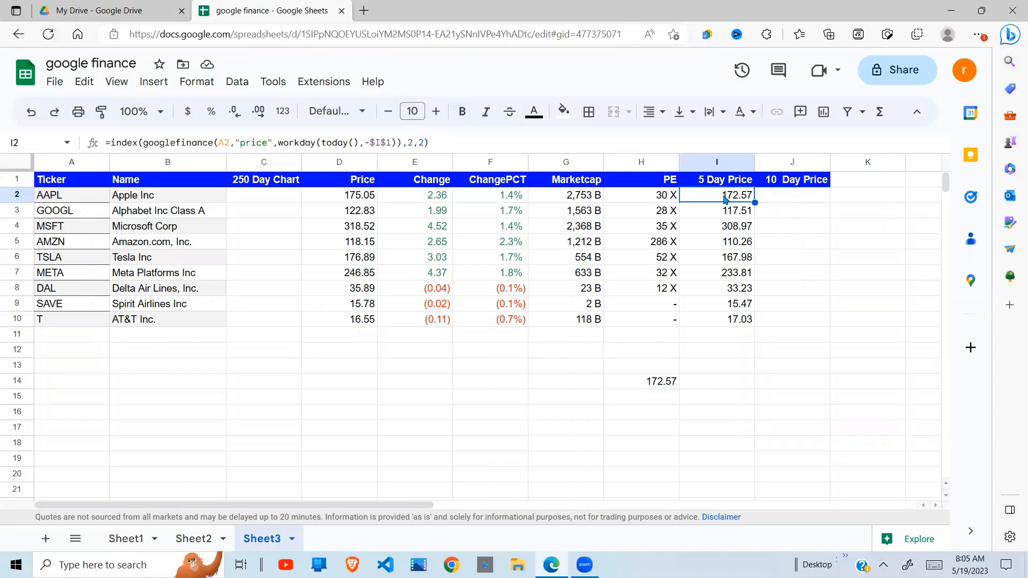
pyautogui.moveTo(444, 144); pyautogui.dragTo(108, 139)
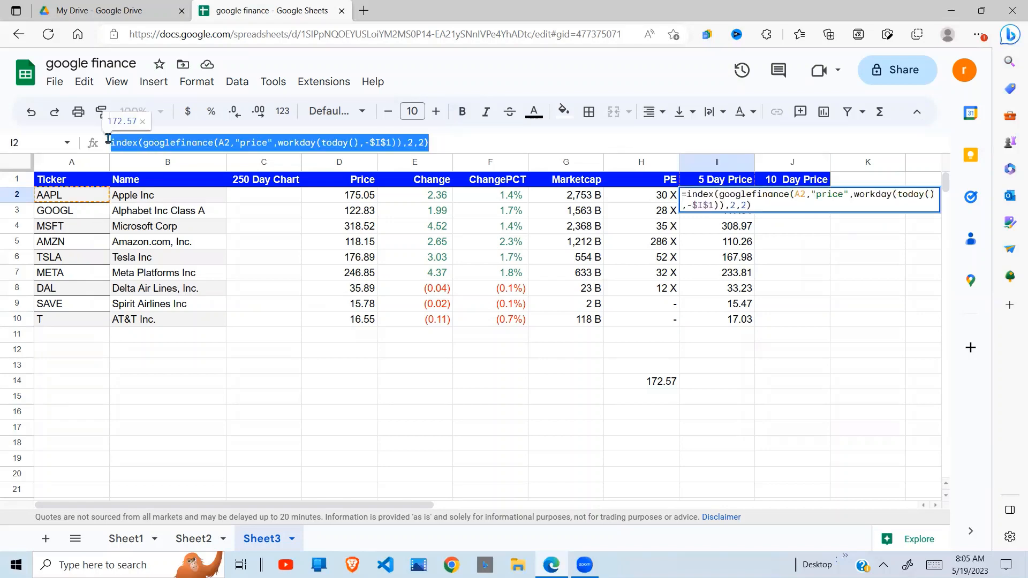
pyautogui.click(805, 274)
pyautogui.click(798, 196)
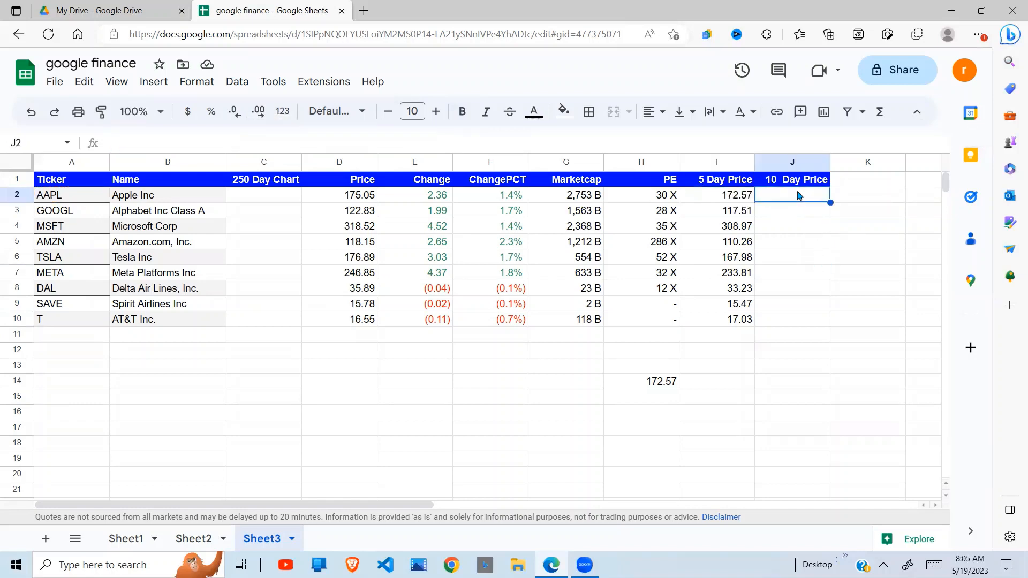
pyautogui.write('=')
pyautogui.write('index(googlefinance(I2,"price",workday(today(),-5)),2,2)')
pyautogui.press('Return')
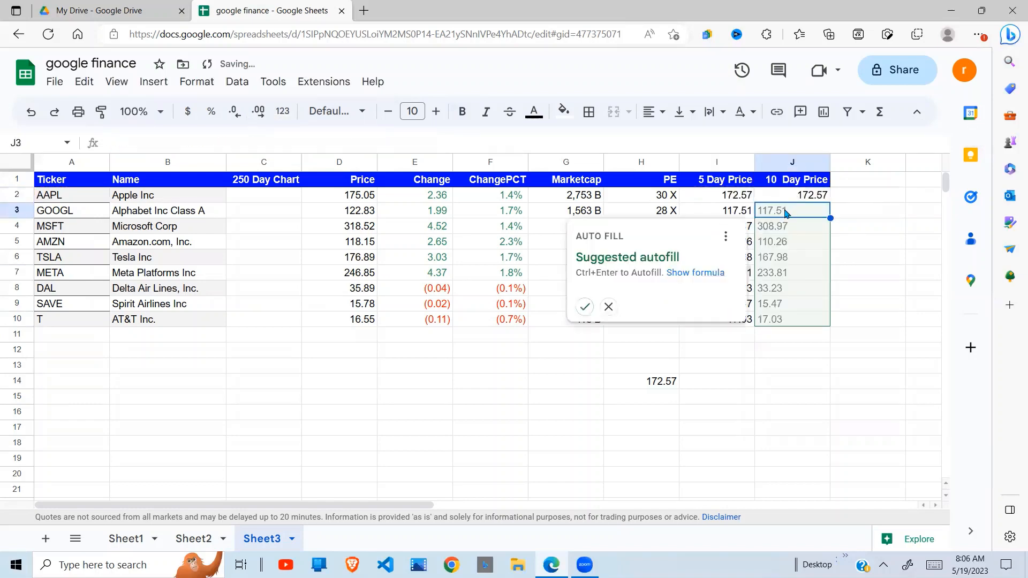
# Autofill the J2 formula down the 10 Day Price column to J10 and check the formulas in J5 and J2
pyautogui.click(584, 306)
pyautogui.click(810, 246)
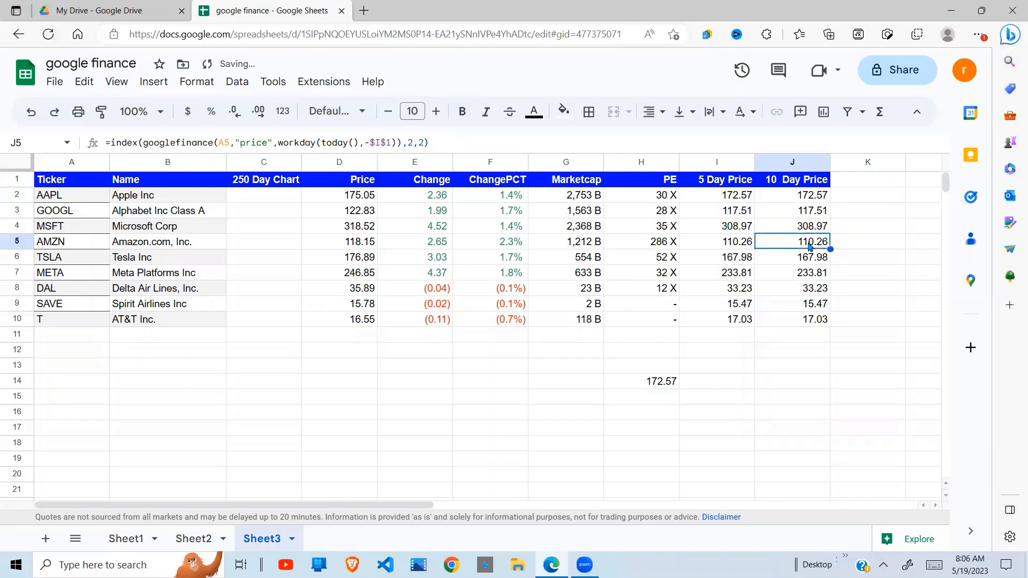
pyautogui.click(809, 201)
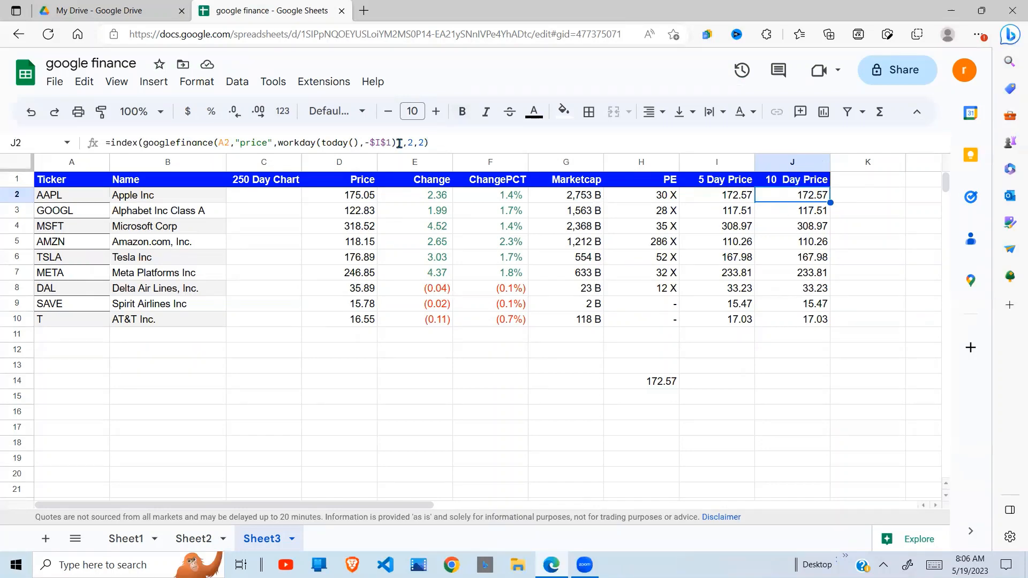
# Change the day-count reference in the J2 formula to $J$1, making it =index(googlefinance(A2,"price",workday(today(),-$J$1)),2,2)
pyautogui.click(380, 144)
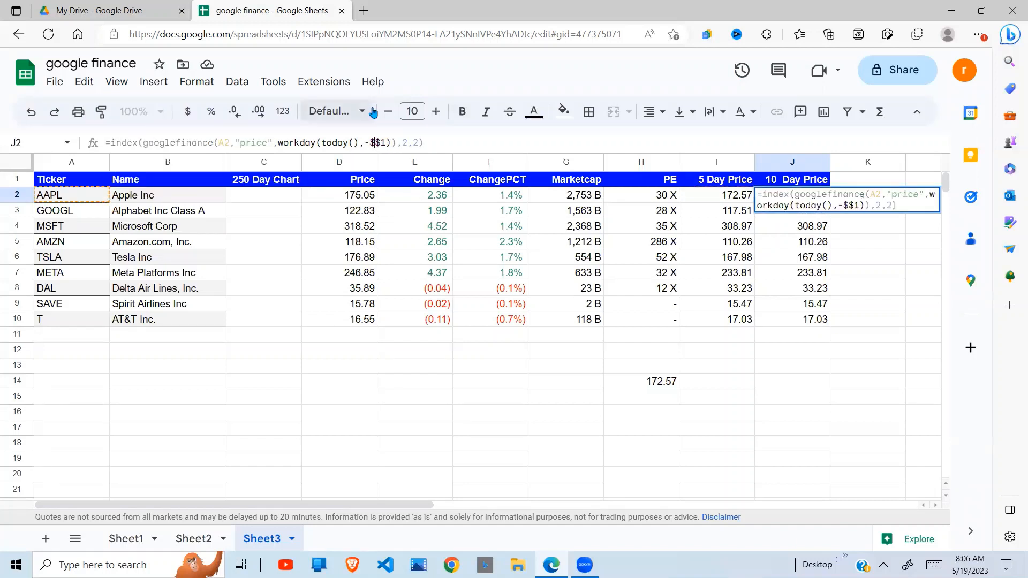
pyautogui.press('BackSpace')
pyautogui.write('J')
pyautogui.press('Return')
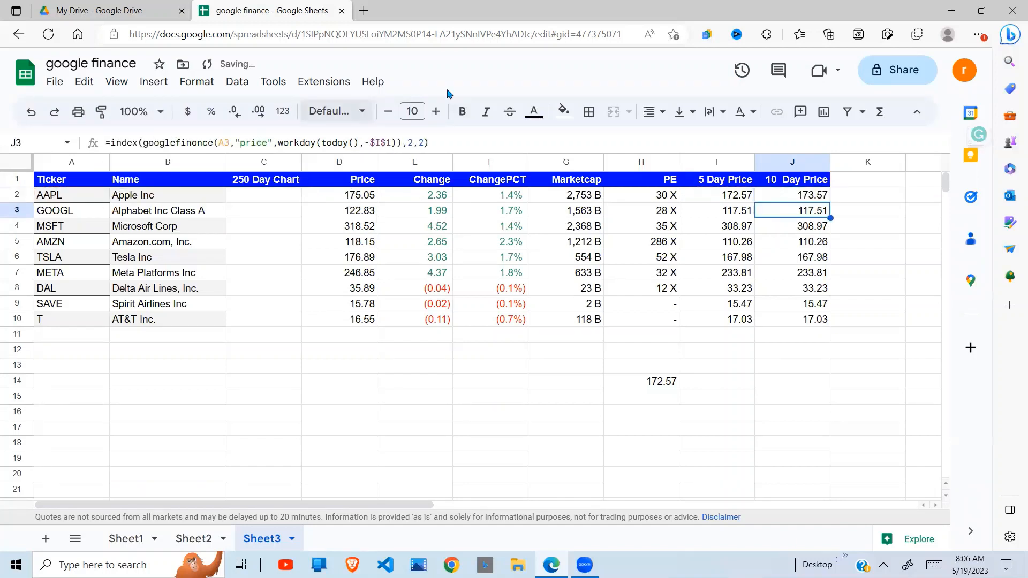
# Fill the corrected J2 formula down the 10 Day Price column through J10
pyautogui.click(811, 196)
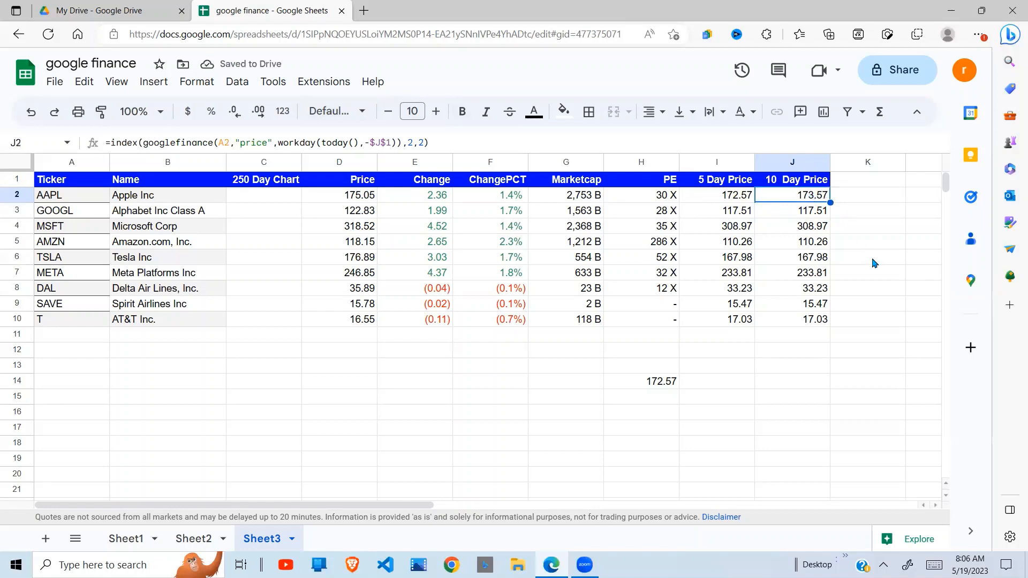
pyautogui.hotkey('shift', 'Down')
pyautogui.hotkey('shift', 'Down')
pyautogui.hotkey('shift', 'Down')
pyautogui.hotkey('shift', 'Down')
pyautogui.hotkey('shift', 'Down')
pyautogui.hotkey('shift', 'Down')
pyautogui.hotkey('shift', 'Down')
pyautogui.hotkey('shift', 'Down')
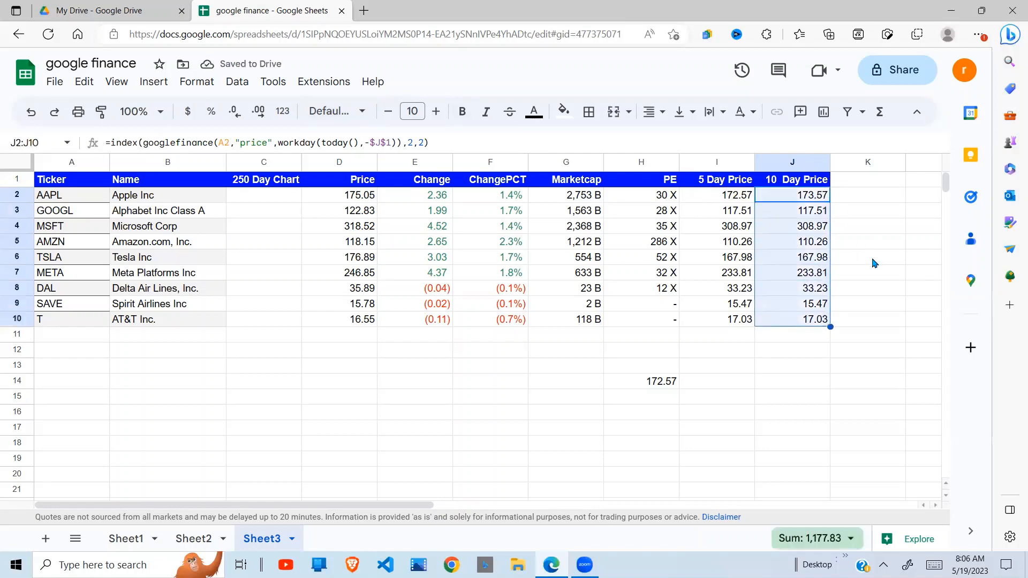
pyautogui.hotkey('ctrl', 'd')
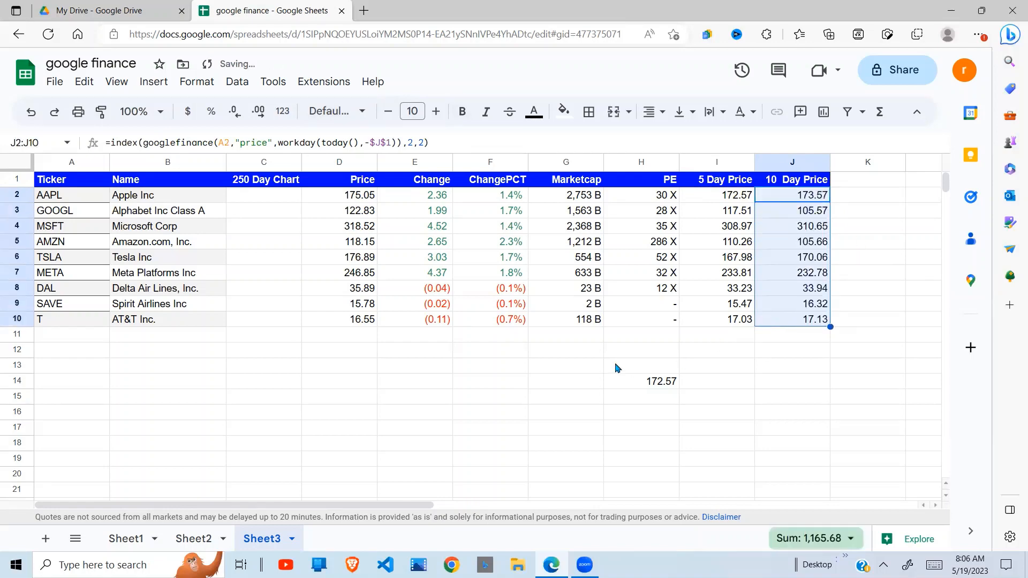
# Clear the leftover test formula below the table by deleting the contents of H13:I16
pyautogui.click(619, 367)
pyautogui.hotkey('shift', 'Right')
pyautogui.hotkey('shift', 'Down')
pyautogui.hotkey('shift', 'Down')
pyautogui.hotkey('shift', 'Down')
pyautogui.press('Delete')
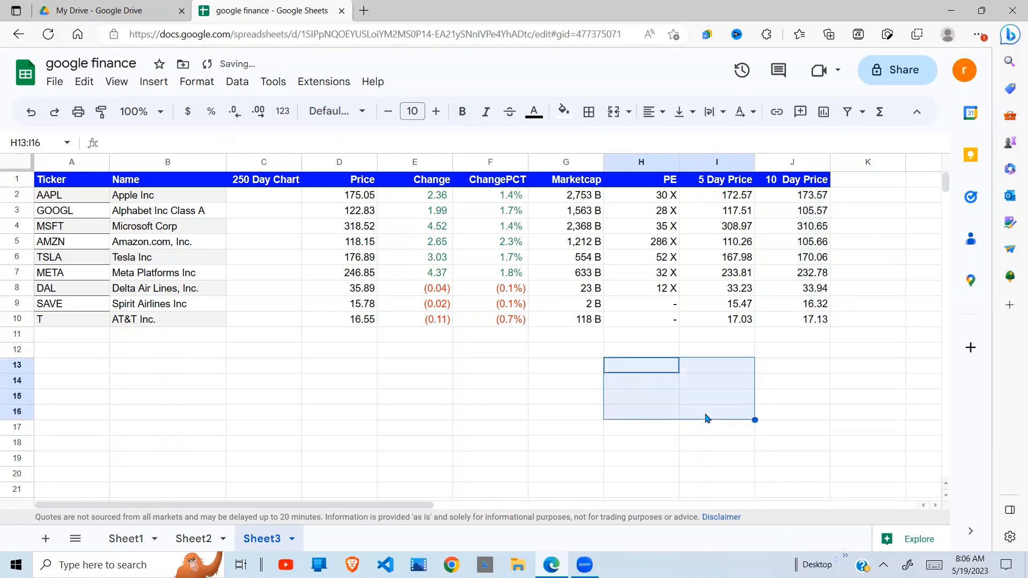
pyautogui.click(434, 418)
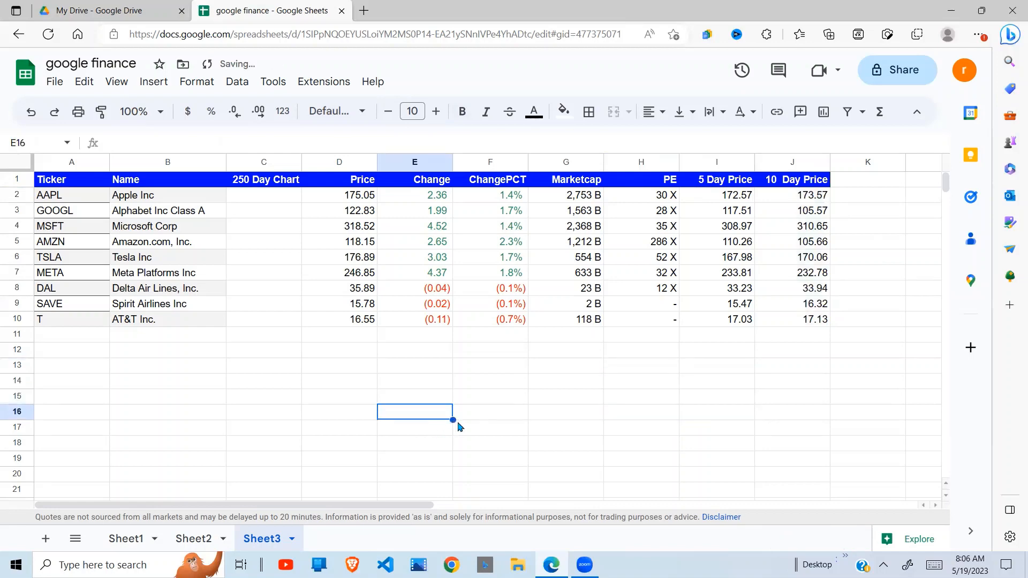
# Examine the finished 250-day charts in column C of Sheet1, and return to Sheet3
pyautogui.click(459, 426)
pyautogui.click(306, 384)
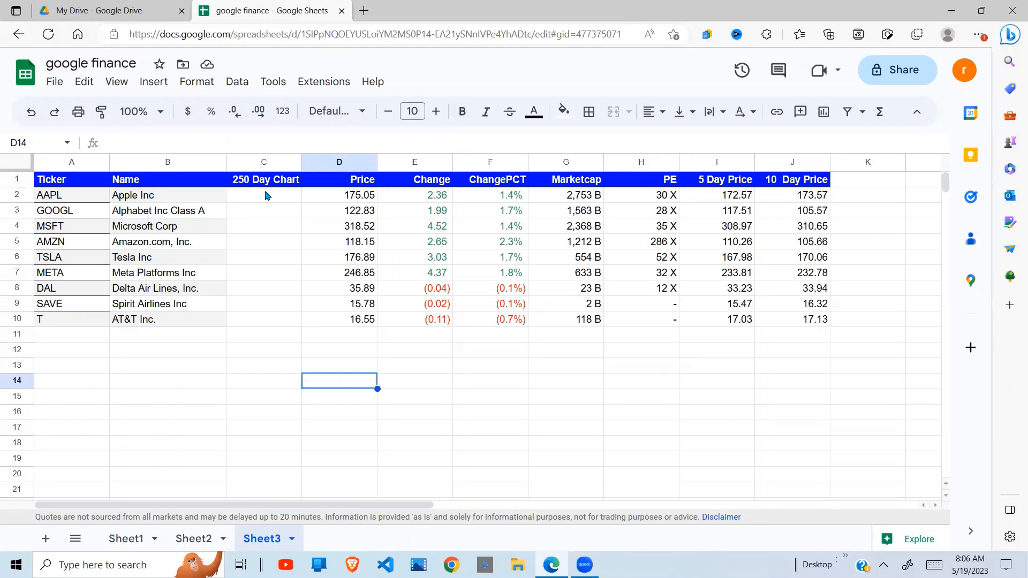
pyautogui.click(128, 538)
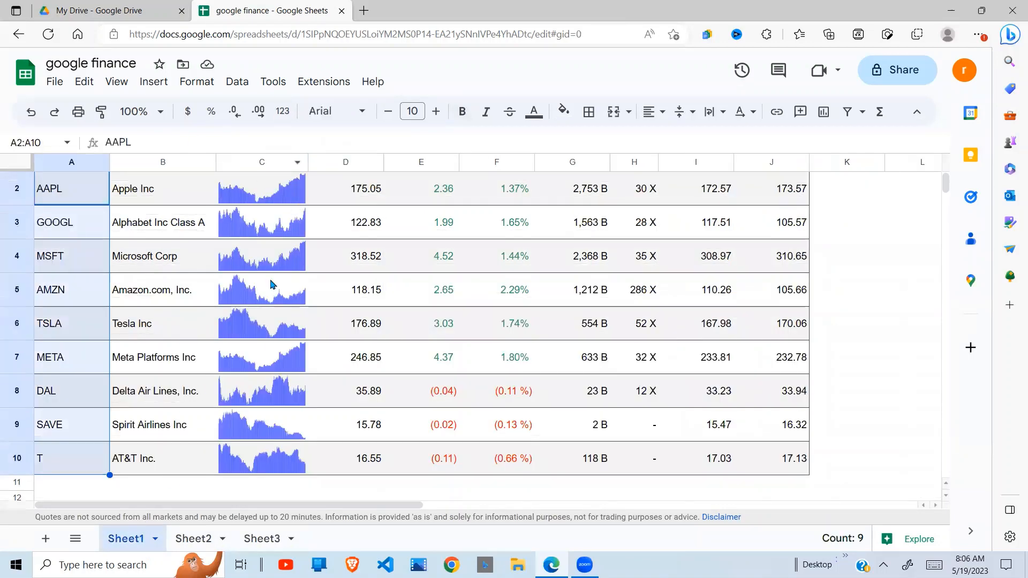
pyautogui.click(266, 532)
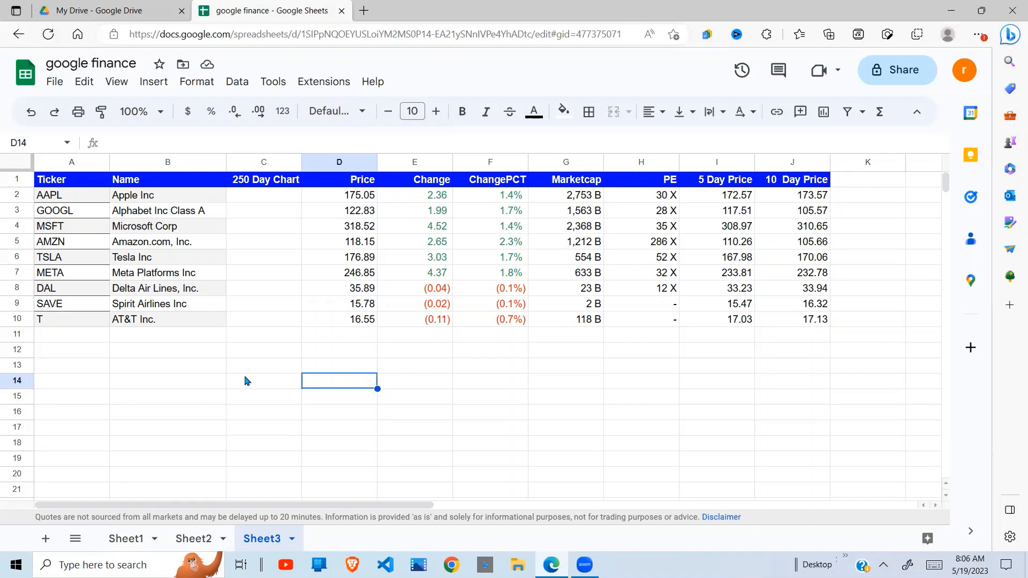
# Start a GOOGLEFINANCE formula in D13 with A2 as the ticker and "price" as the attribute
pyautogui.click(355, 370)
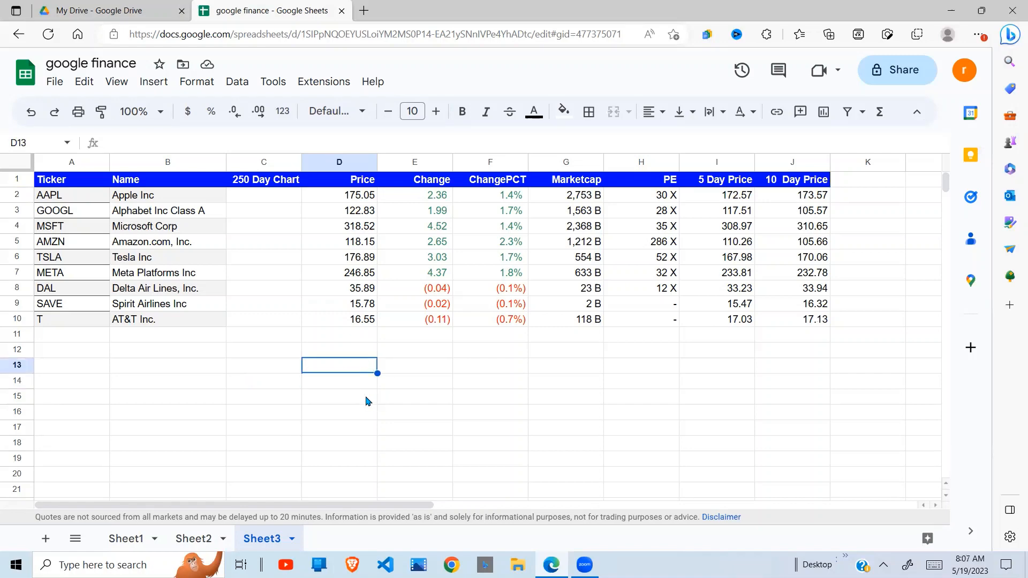
pyautogui.write('=goo')
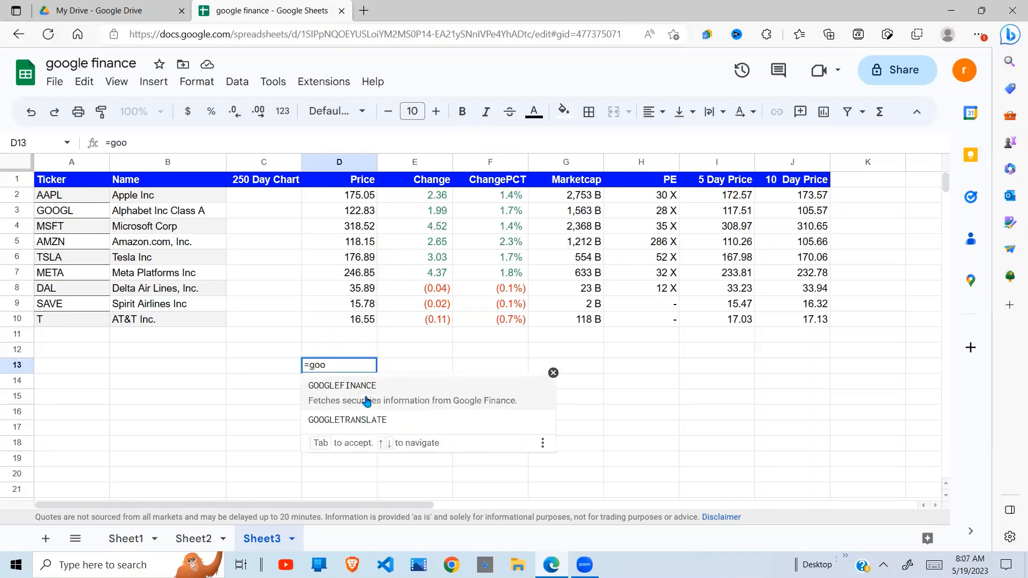
pyautogui.write('glefinanc')
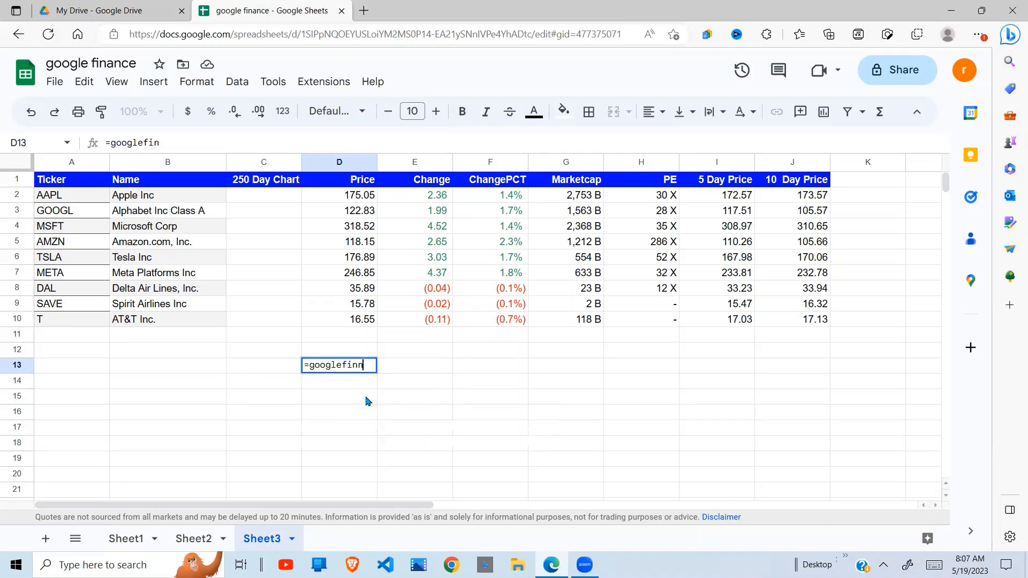
pyautogui.write('e(')
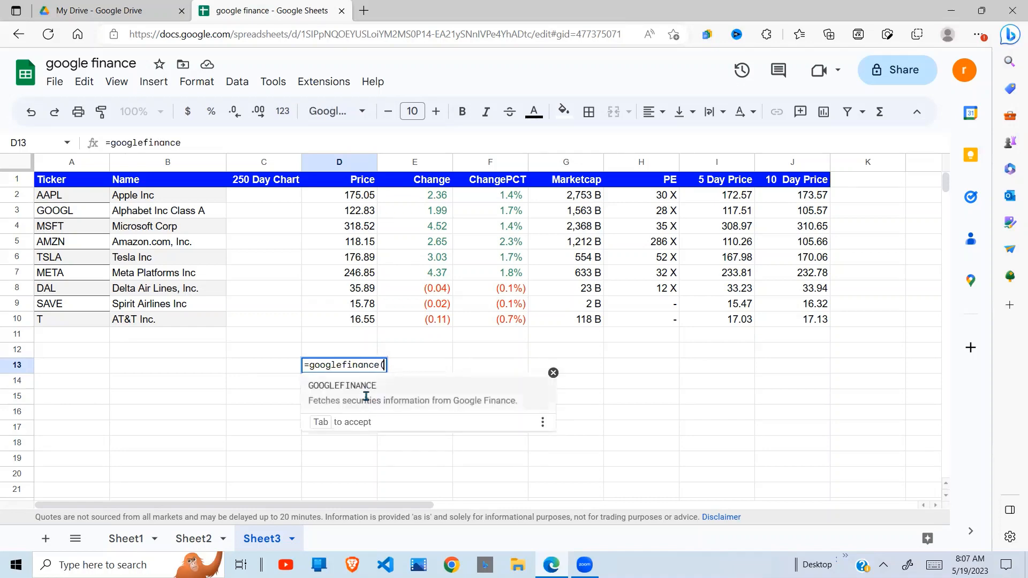
pyautogui.click(68, 199)
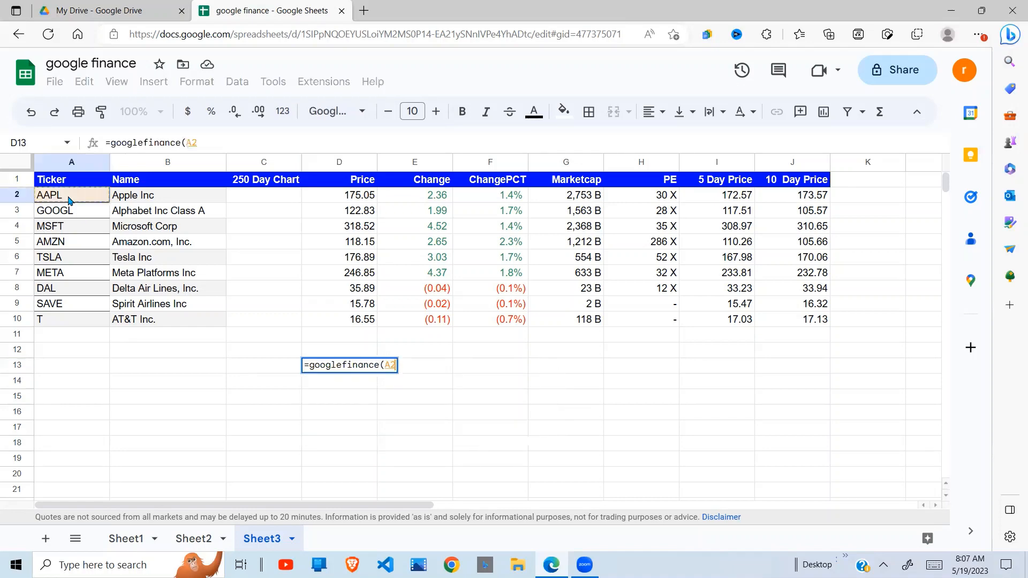
pyautogui.write(',')
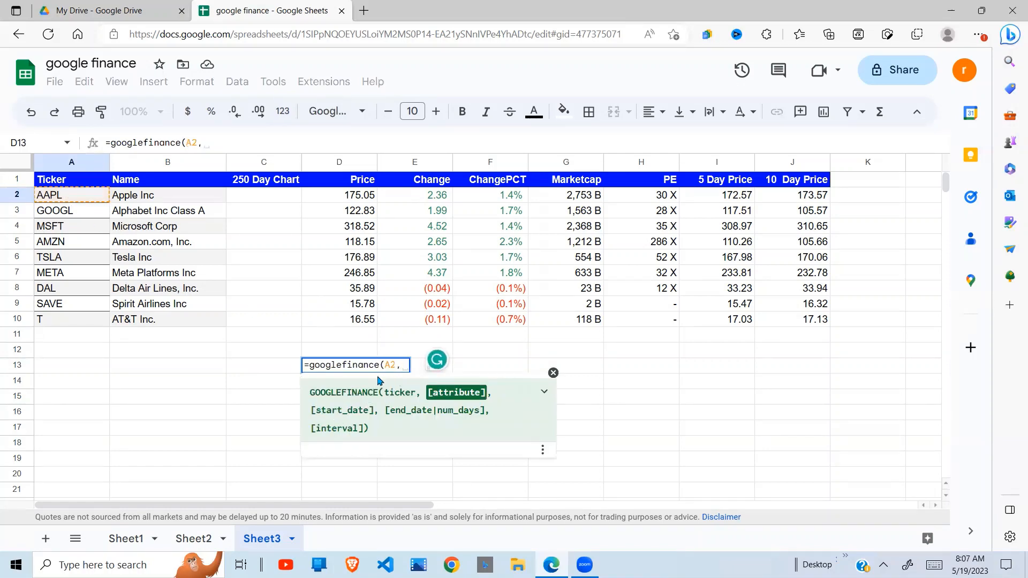
pyautogui.write('"ro')
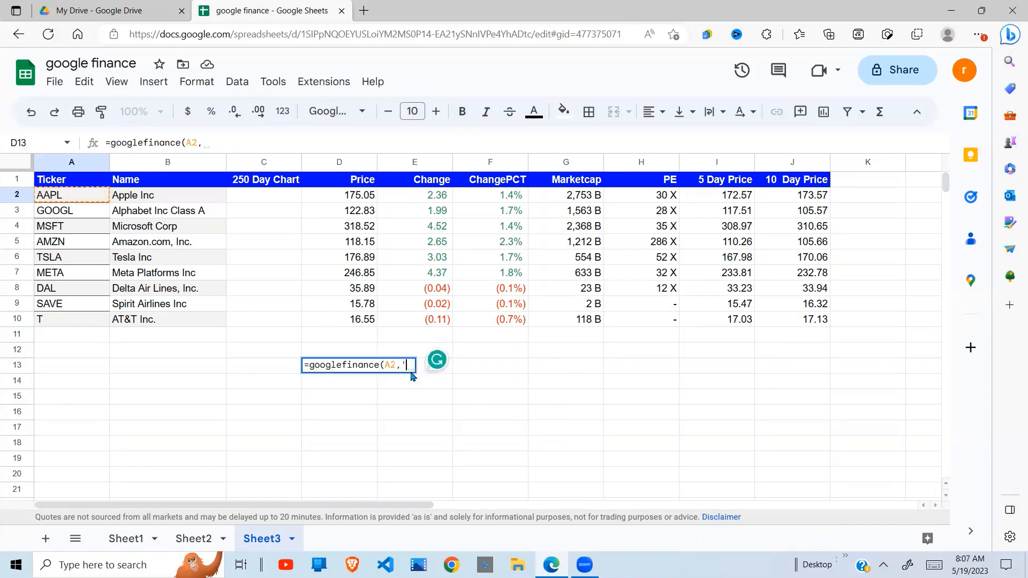
pyautogui.press('BackSpace')
pyautogui.press('BackSpace')
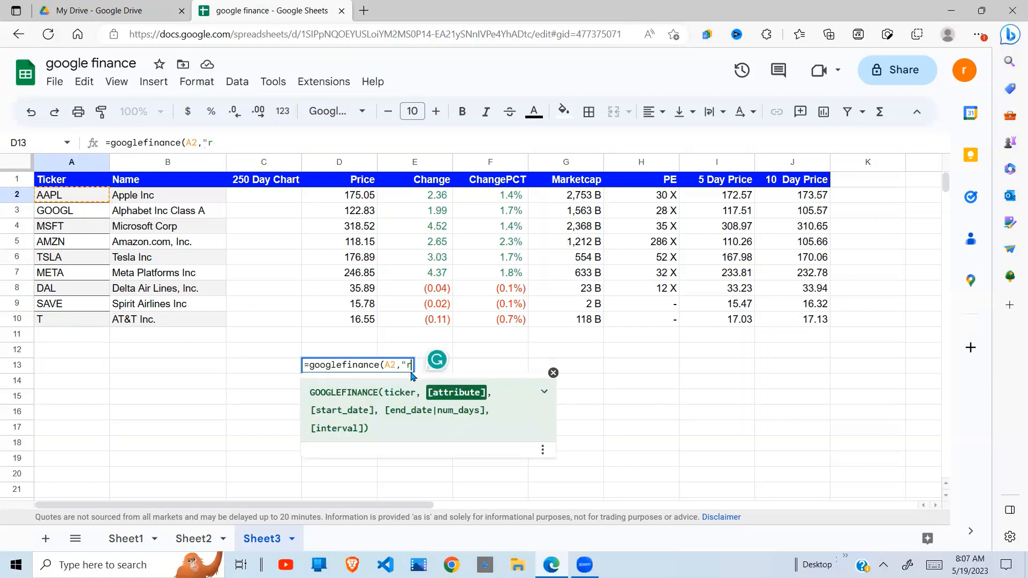
pyautogui.write('price"')
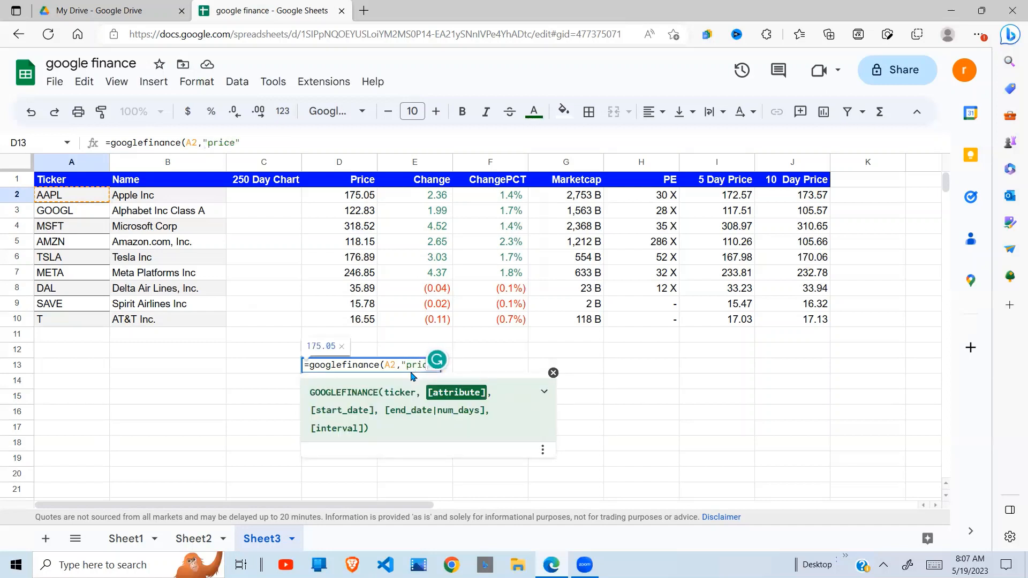
pyautogui.write(',')
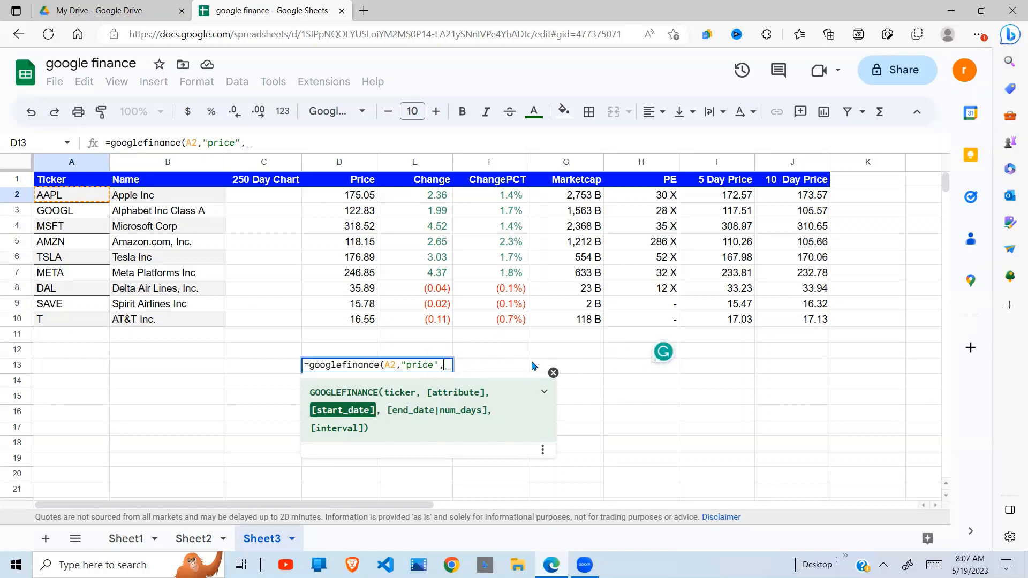
# Add workday(today(),-250) as the start date in D13's GOOGLEFINANCE formula
pyautogui.write('word')
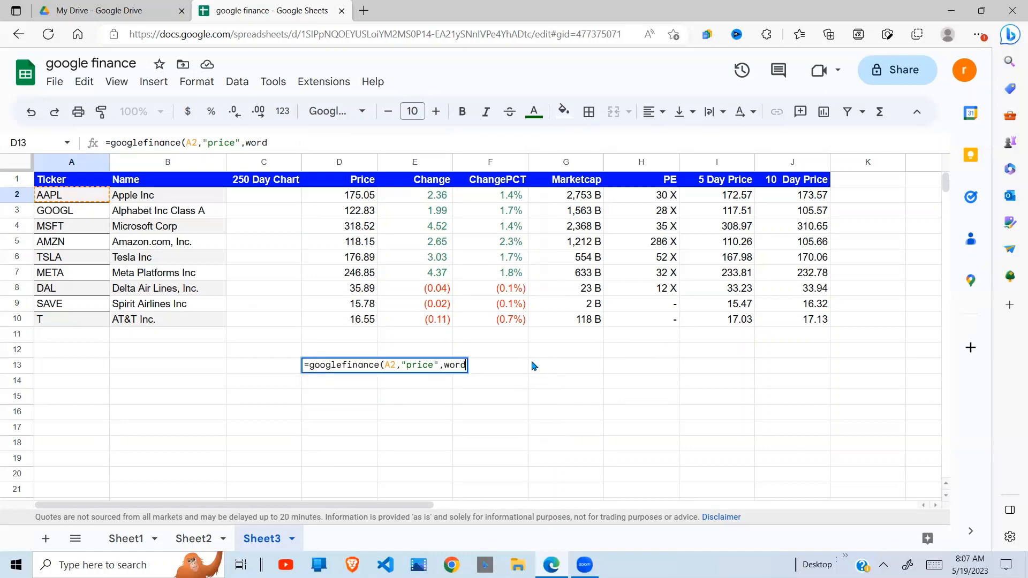
pyautogui.press('BackSpace')
pyautogui.write('k')
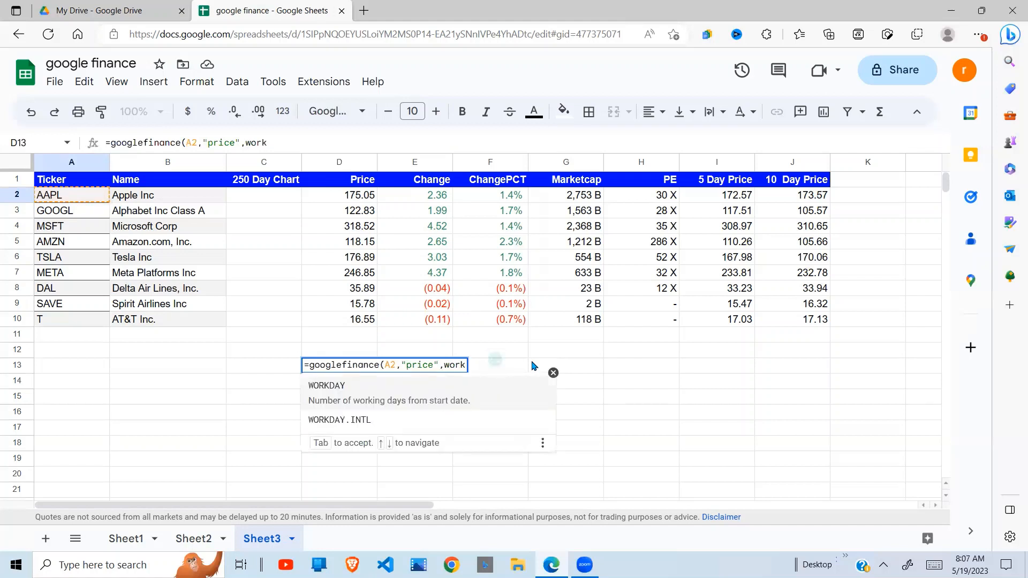
pyautogui.write('day(')
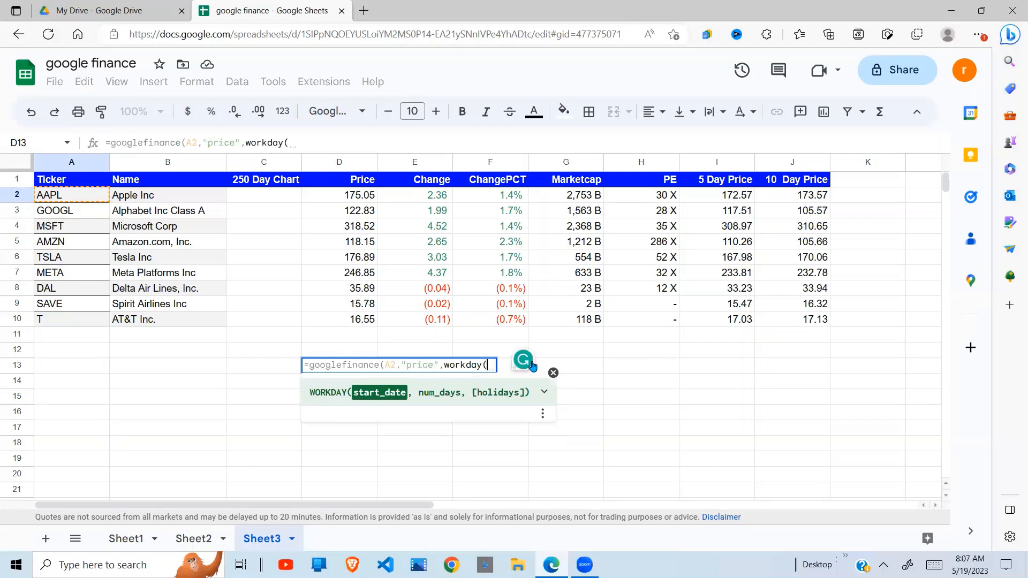
pyautogui.write('to')
pyautogui.write('day')
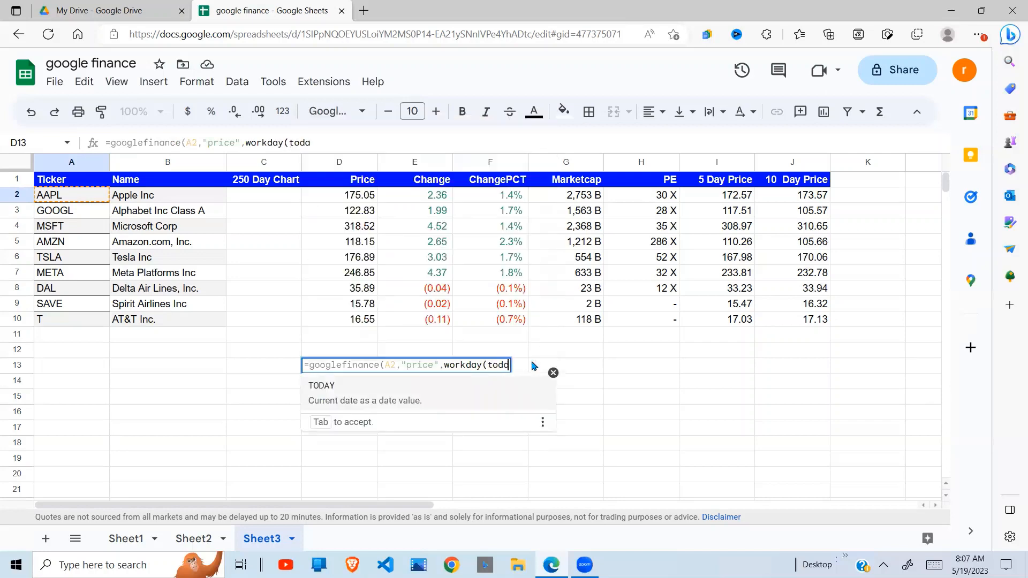
pyautogui.write('()-250')
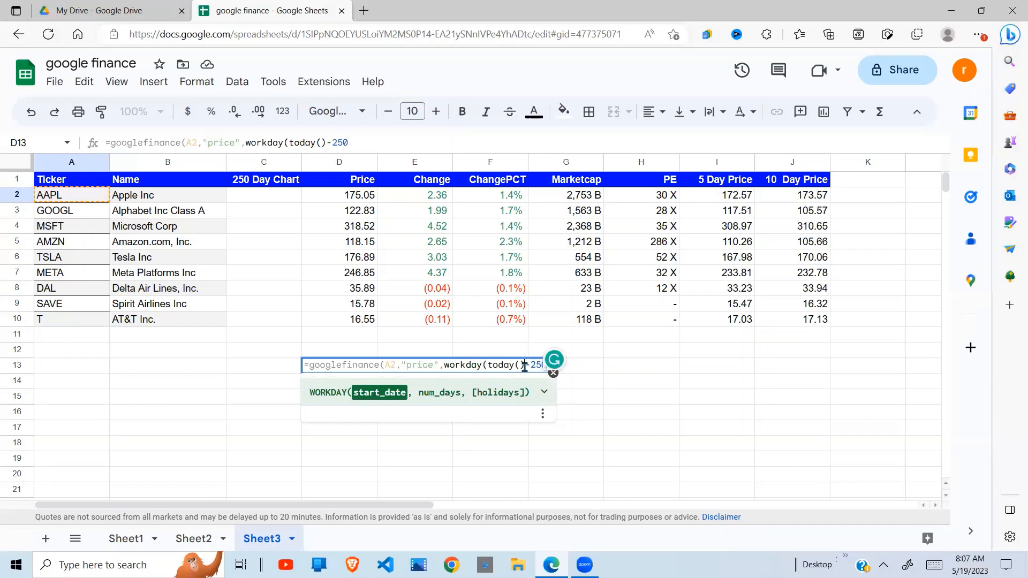
pyautogui.click(524, 367)
pyautogui.write(',')
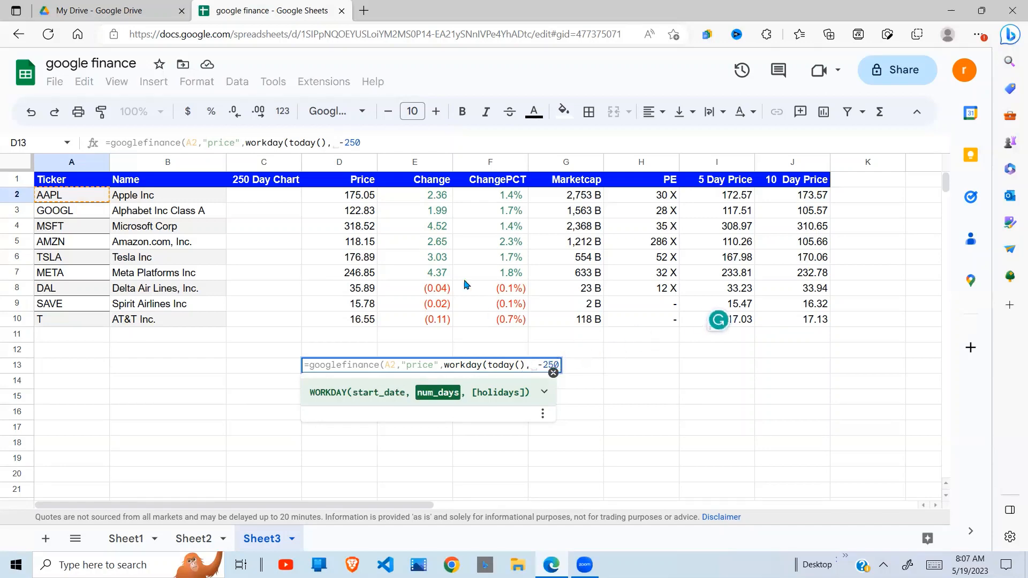
pyautogui.click(385, 141)
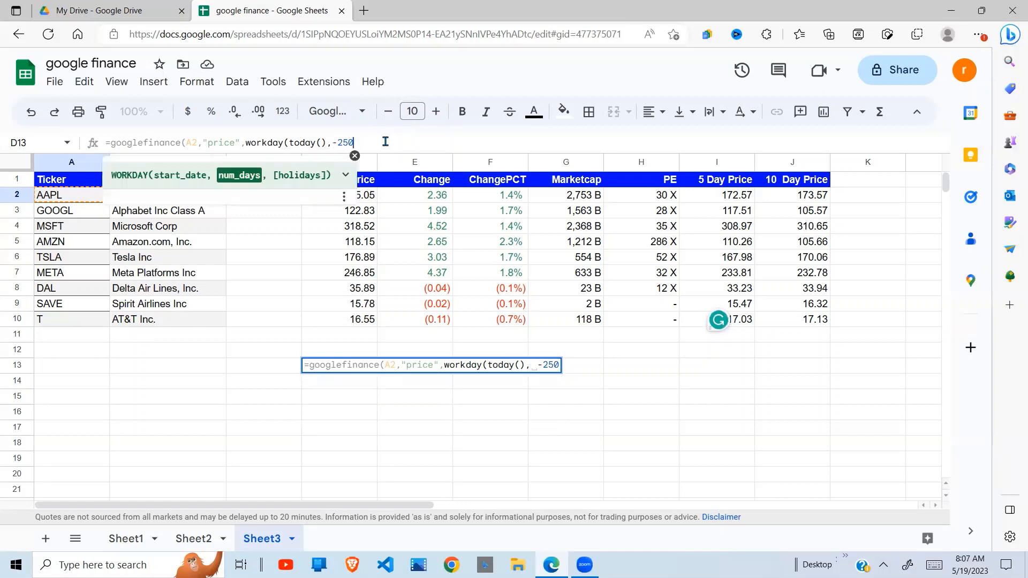
pyautogui.write(')')
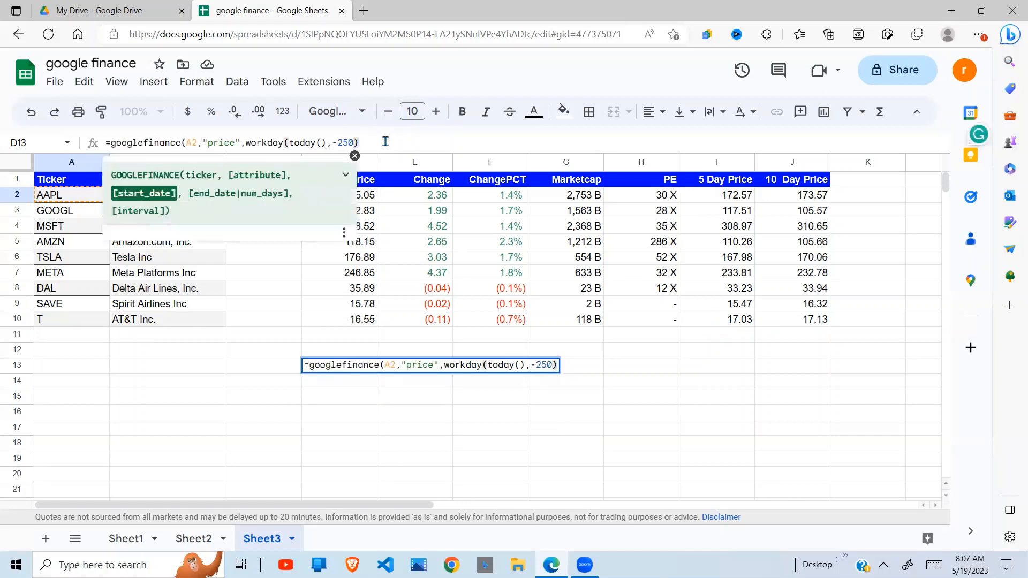
# Complete the D13 formula with today() as the end date and "daily" as the interval, and enter it
pyautogui.write(', ')
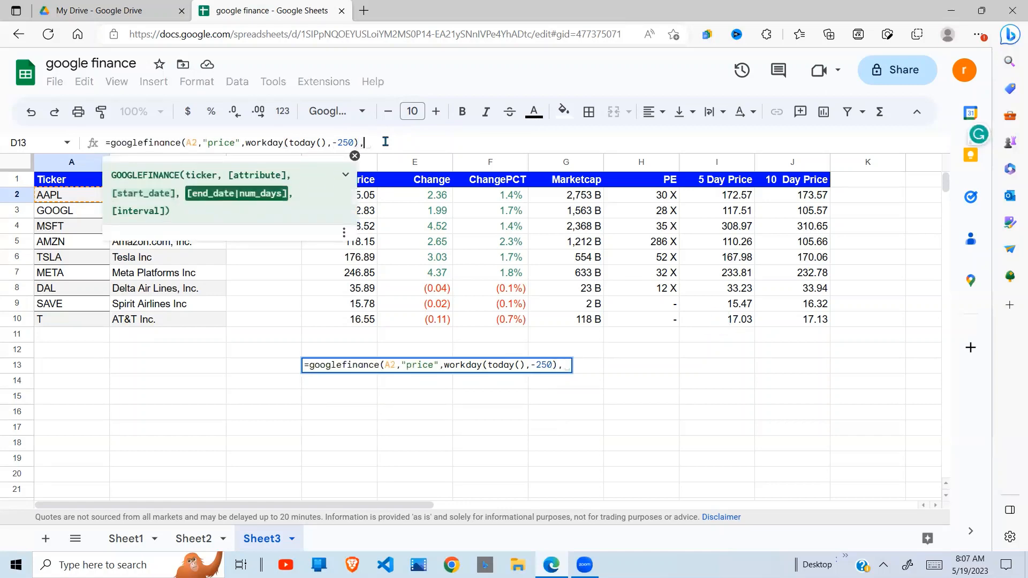
pyautogui.write('toda')
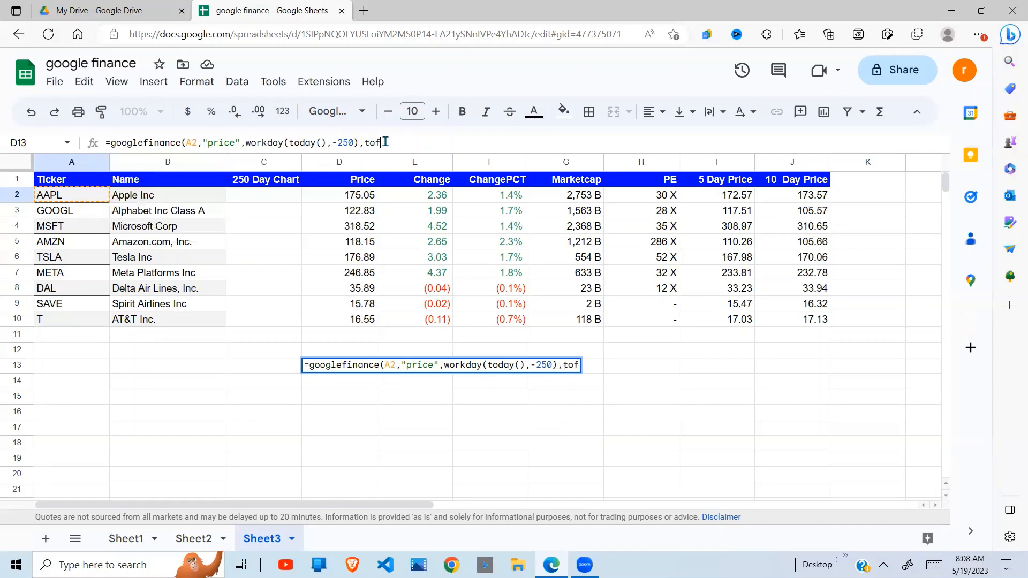
pyautogui.write('y(')
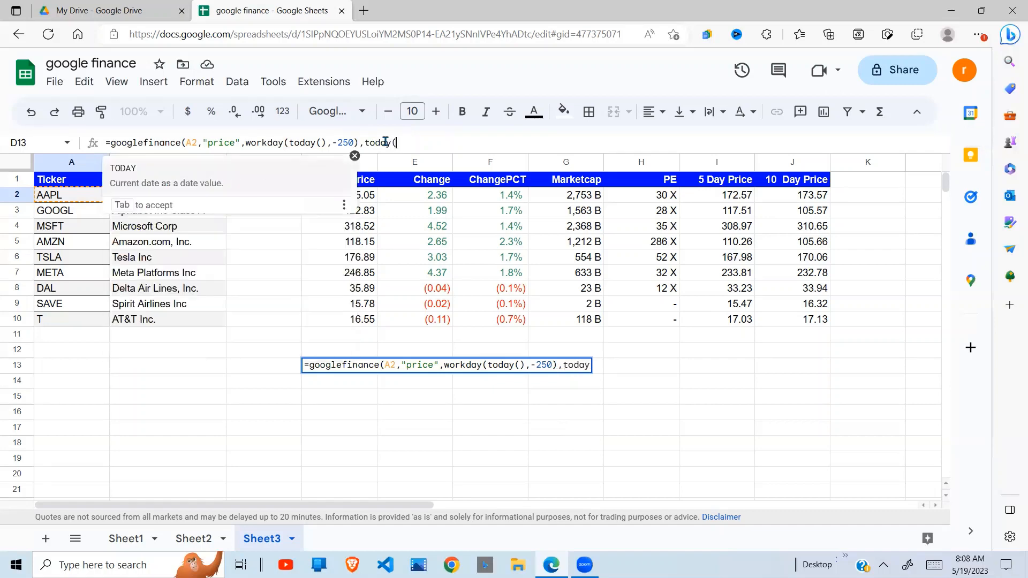
pyautogui.write(')')
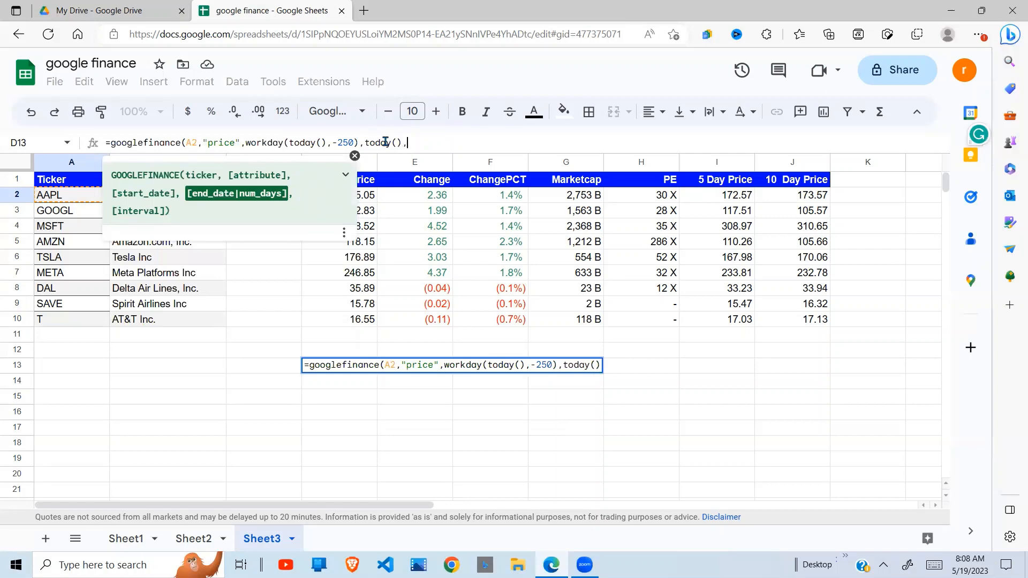
pyautogui.write(',')
pyautogui.write('"dail')
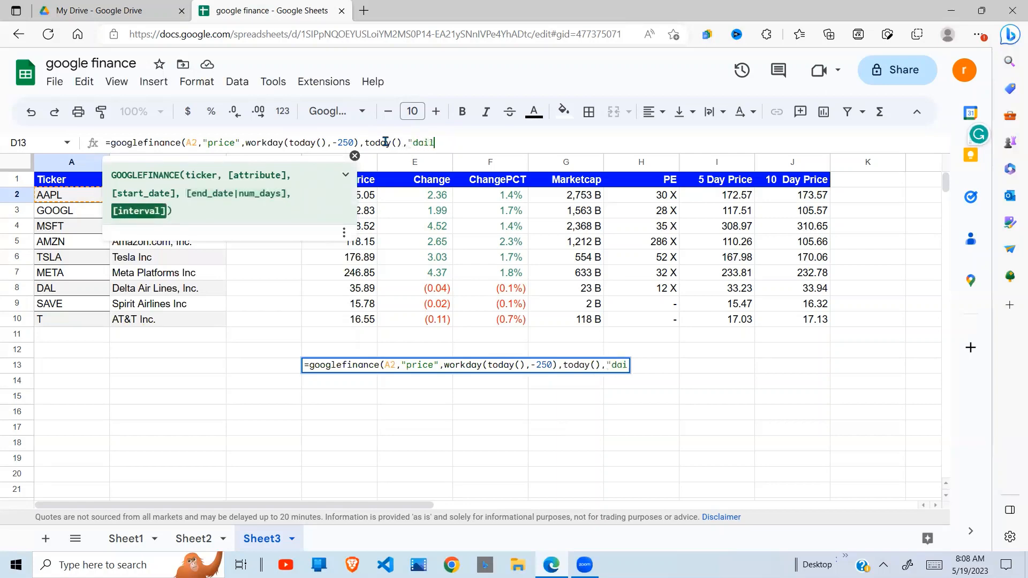
pyautogui.write('y")')
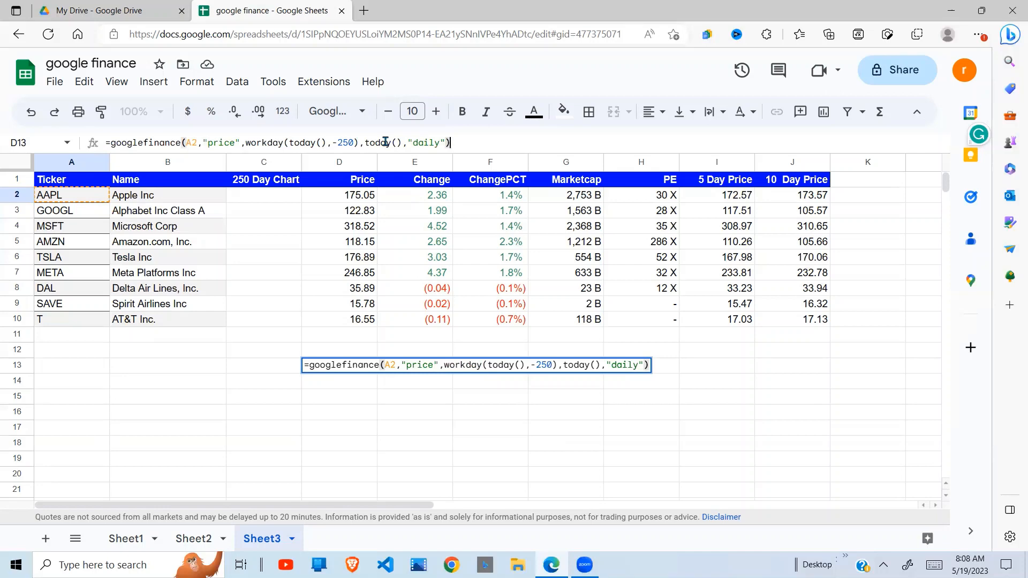
pyautogui.press('Return')
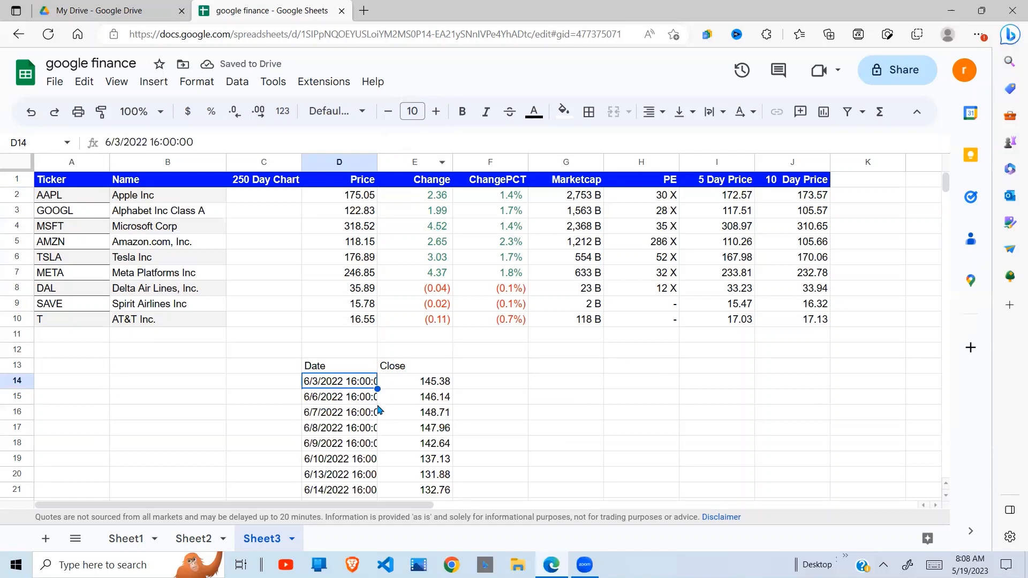
# Examine the daily dates and closing prices in columns D and E, from row 14 through the last row, 253
pyautogui.press('Down')
pyautogui.click(441, 394)
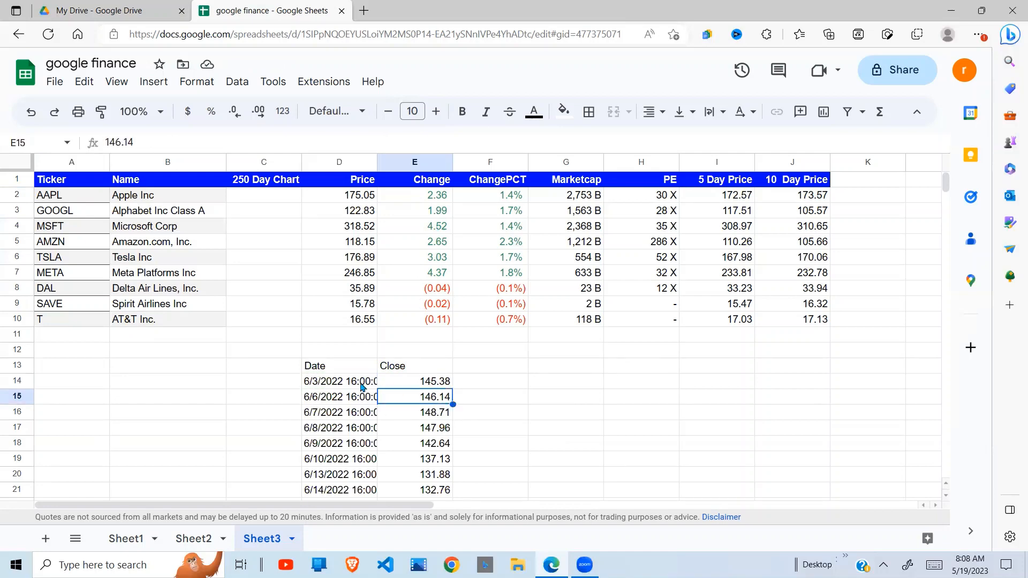
pyautogui.click(364, 387)
pyautogui.click(424, 397)
pyautogui.click(362, 389)
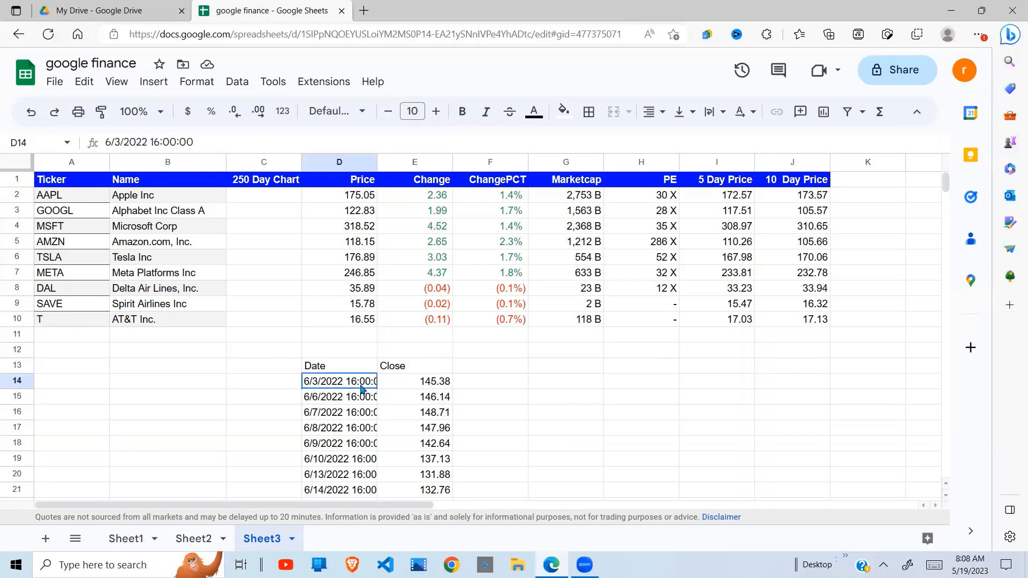
pyautogui.click(428, 388)
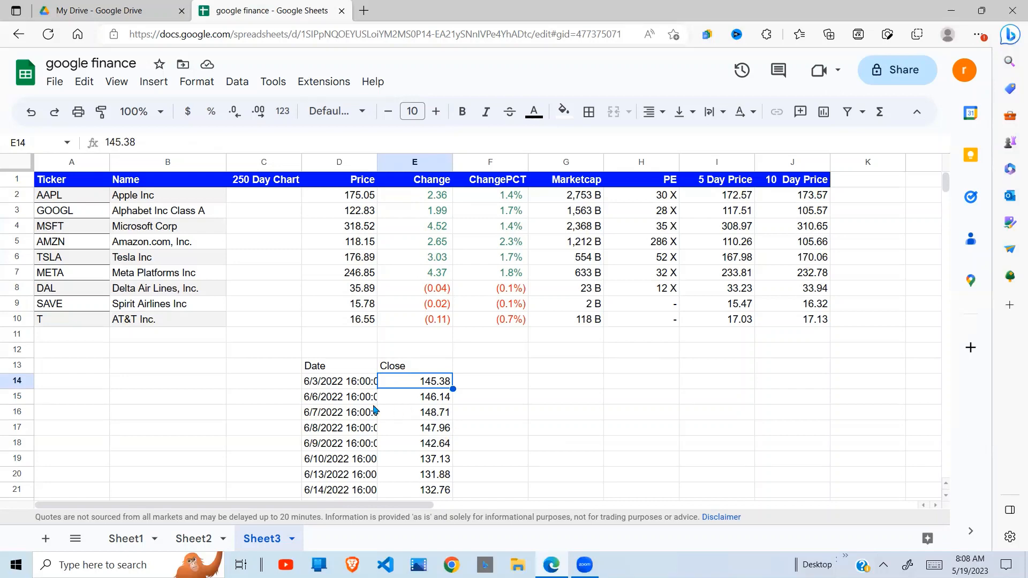
pyautogui.click(327, 389)
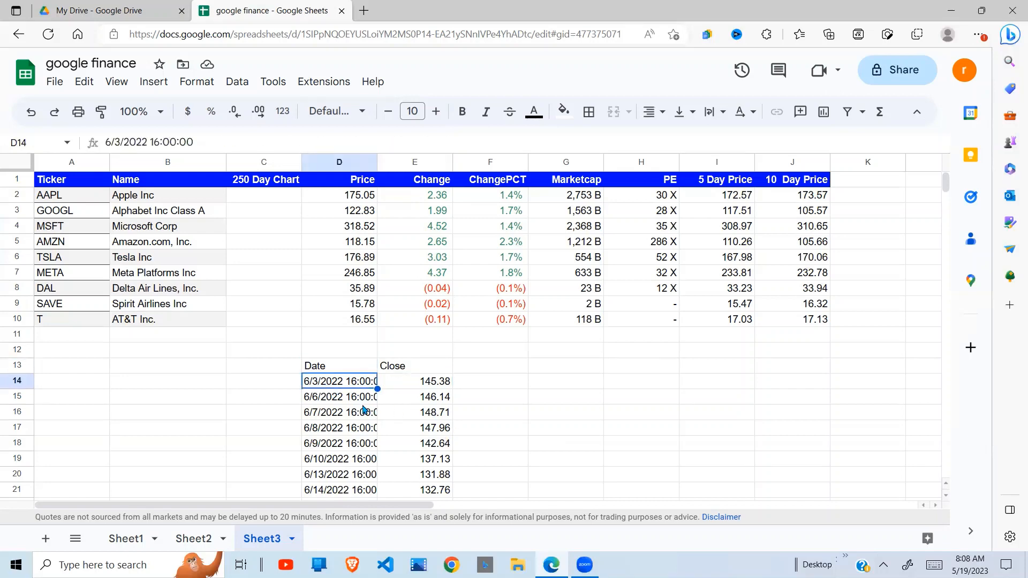
pyautogui.press('Down')
pyautogui.press('Down')
pyautogui.press('Down')
pyautogui.press('Down')
pyautogui.press('Down')
pyautogui.press('Down')
pyautogui.press('Down')
pyautogui.press('Down')
pyautogui.press('Down')
pyautogui.press('Down')
pyautogui.press('Down')
pyautogui.press('Down')
pyautogui.press('Down')
pyautogui.press('Down')
pyautogui.press('Down')
pyautogui.press('Down')
pyautogui.press('Down')
pyautogui.press('Down')
pyautogui.press('Down')
pyautogui.press('Down')
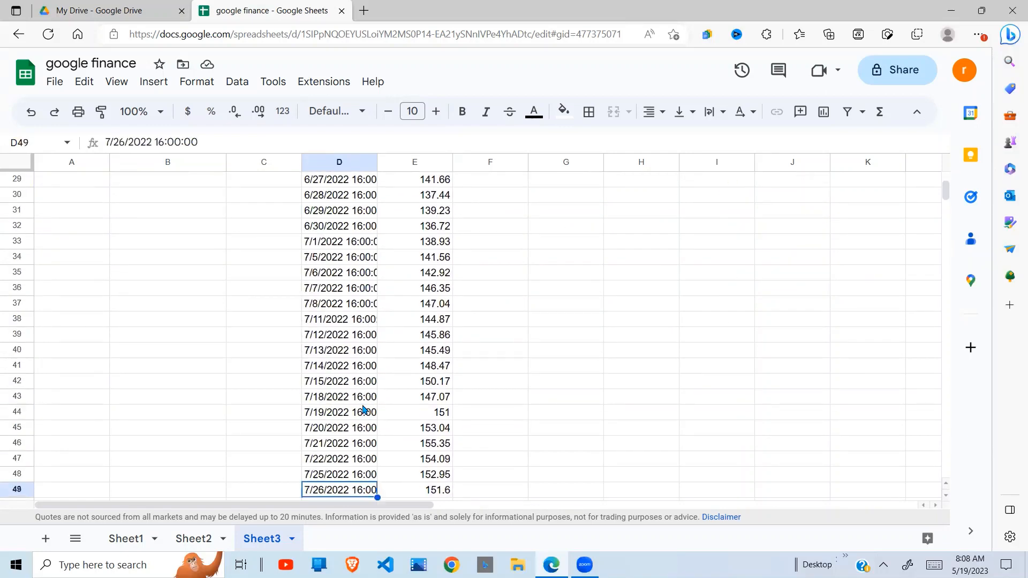
pyautogui.press('Down')
pyautogui.press('Down')
pyautogui.press('Down')
pyautogui.press('Down')
pyautogui.press('Down')
pyautogui.press('Down')
pyautogui.press('Down')
pyautogui.press('Down')
pyautogui.press('Down')
pyautogui.press('Down')
pyautogui.press('Down')
pyautogui.press('Down')
pyautogui.press('Down')
pyautogui.press('Down')
pyautogui.press('Down')
pyautogui.press('Down')
pyautogui.press('Down')
pyautogui.press('Down')
pyautogui.press('Down')
pyautogui.press('Down')
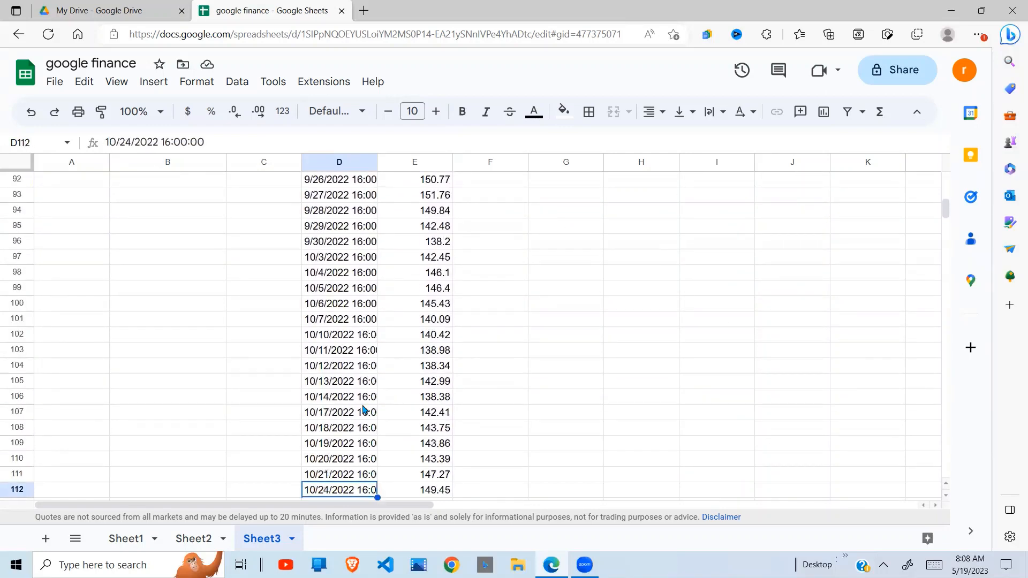
pyautogui.press('Down')
pyautogui.press('Down')
pyautogui.press('Down')
pyautogui.press('Down')
pyautogui.press('Down')
pyautogui.press('Down')
pyautogui.press('Down')
pyautogui.press('Down')
pyautogui.press('Down')
pyautogui.press('Down')
pyautogui.press('Down')
pyautogui.press('Down')
pyautogui.press('Down')
pyautogui.press('Down')
pyautogui.press('Down')
pyautogui.press('Down')
pyautogui.press('Down')
pyautogui.press('Down')
pyautogui.press('Down')
pyautogui.press('Down')
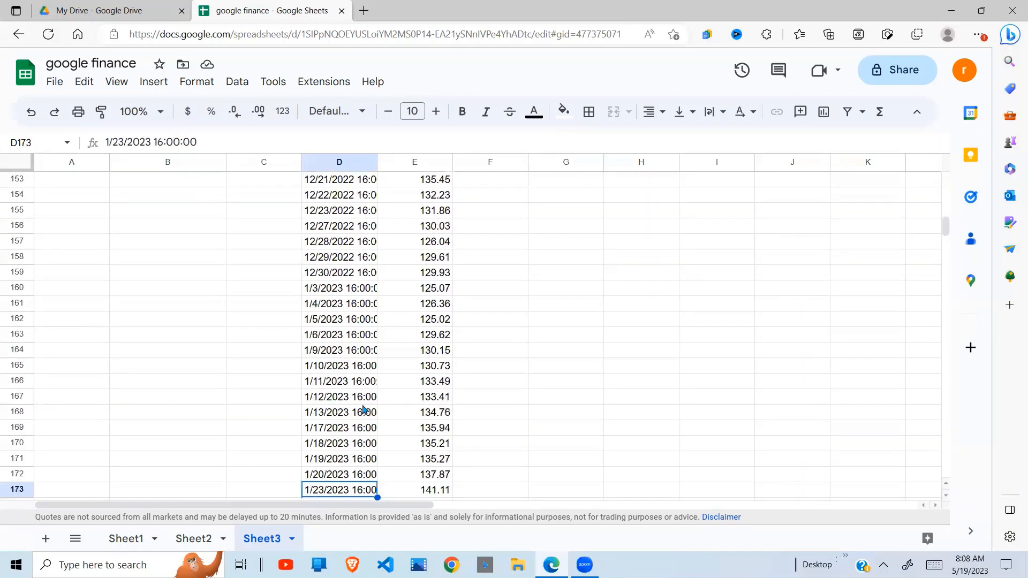
pyautogui.moveTo(944, 224); pyautogui.dragTo(945, 254)
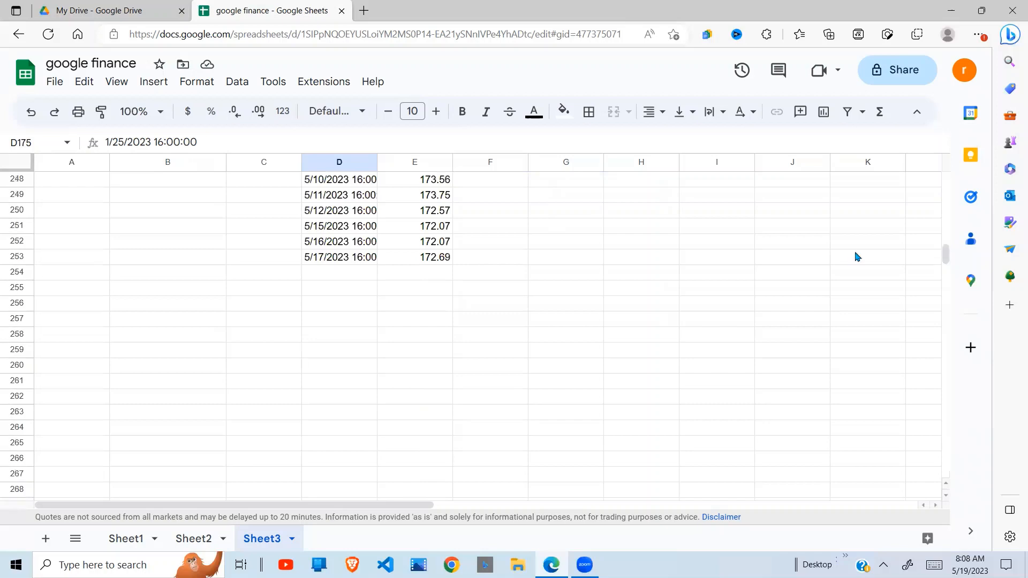
pyautogui.click(320, 258)
pyautogui.click(416, 259)
pyautogui.moveTo(946, 255); pyautogui.dragTo(946, 180)
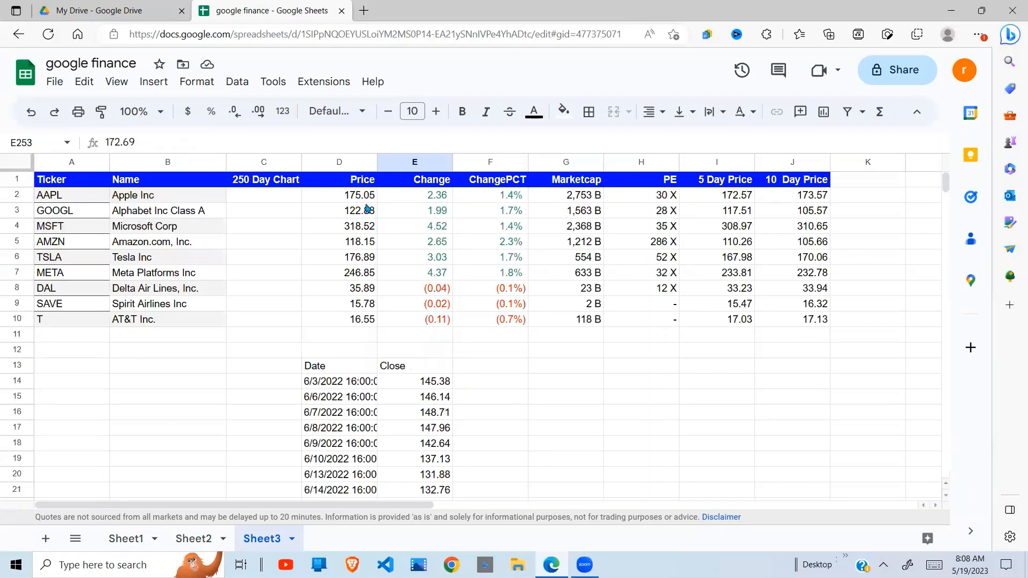
pyautogui.moveTo(410, 350); pyautogui.dragTo(366, 205)
pyautogui.click(366, 205)
# Wrap D13's GOOGLEFINANCE formula in CHOOSECOLS with column number 2 to return only the closing prices
pyautogui.click(345, 370)
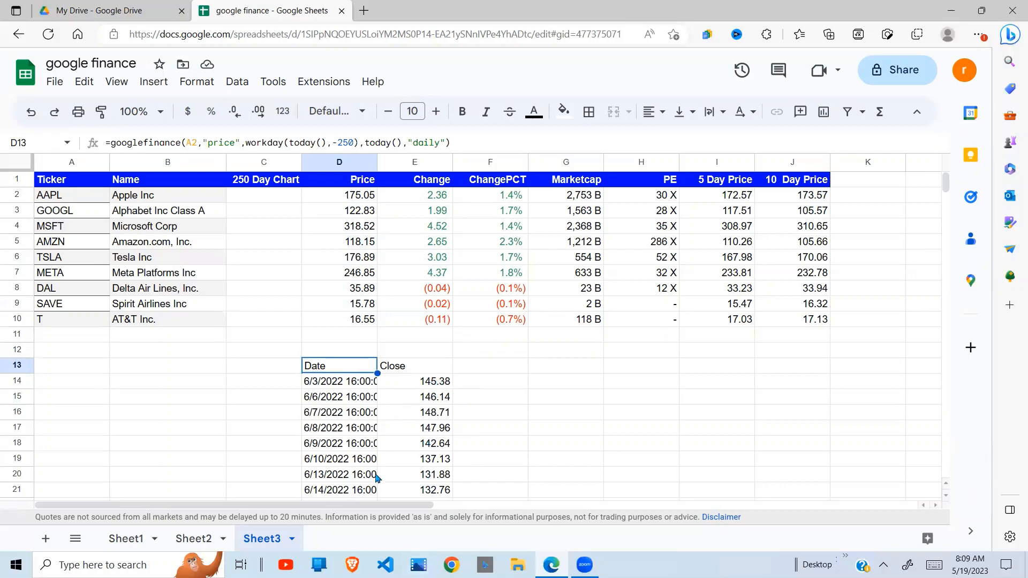
pyautogui.click(110, 143)
pyautogui.write('choos')
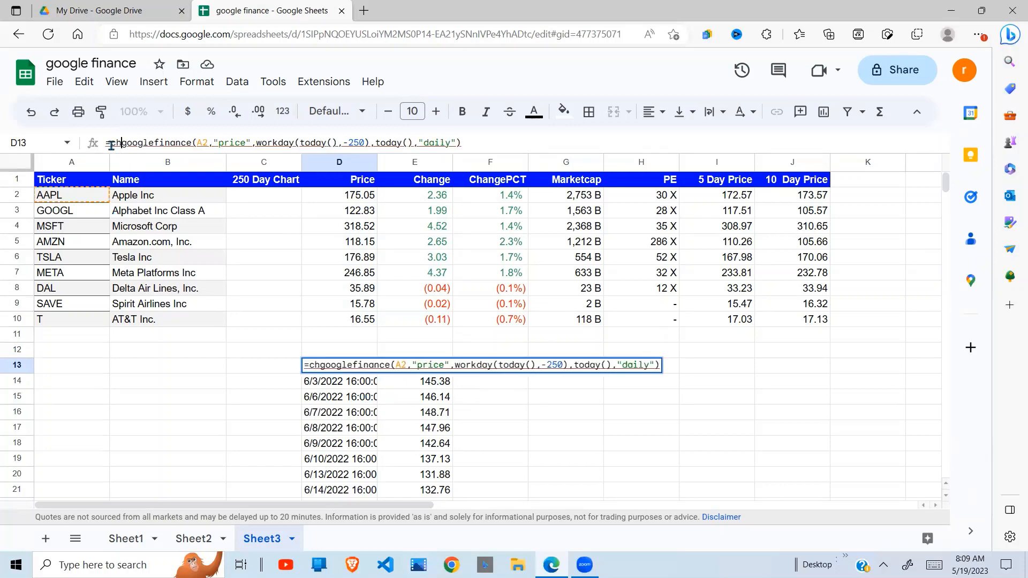
pyautogui.write('ecols')
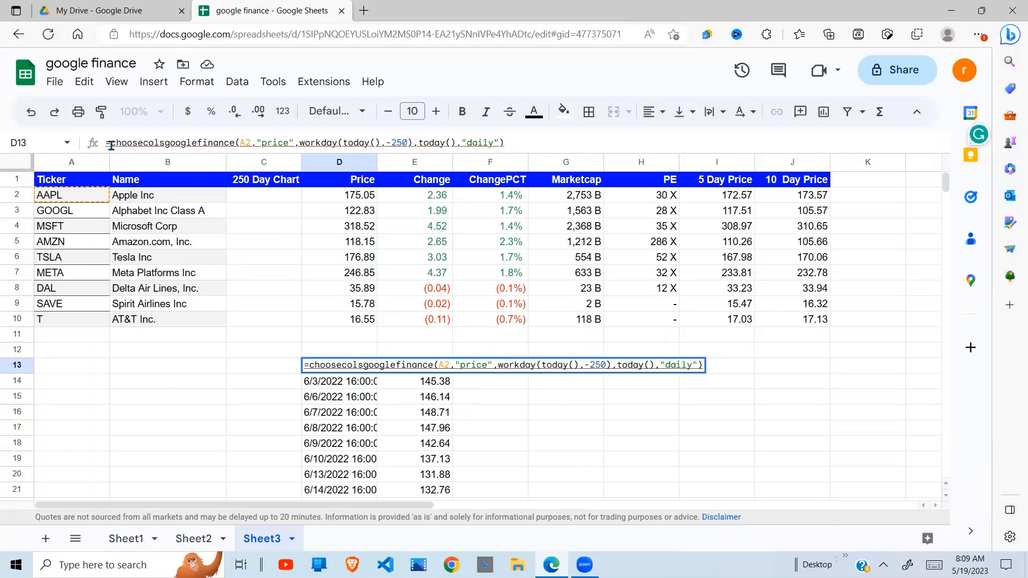
pyautogui.write('(')
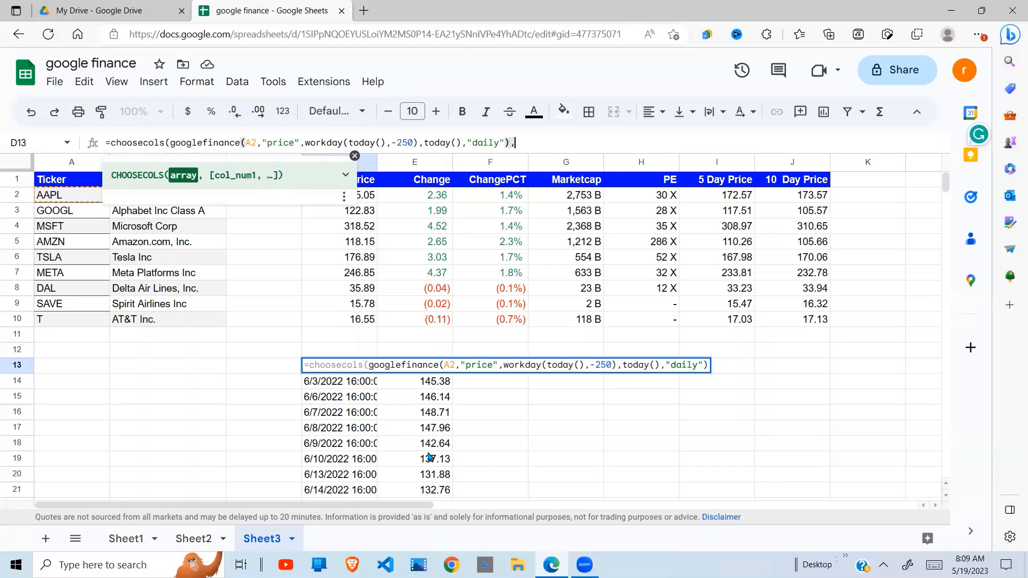
pyautogui.write('2')
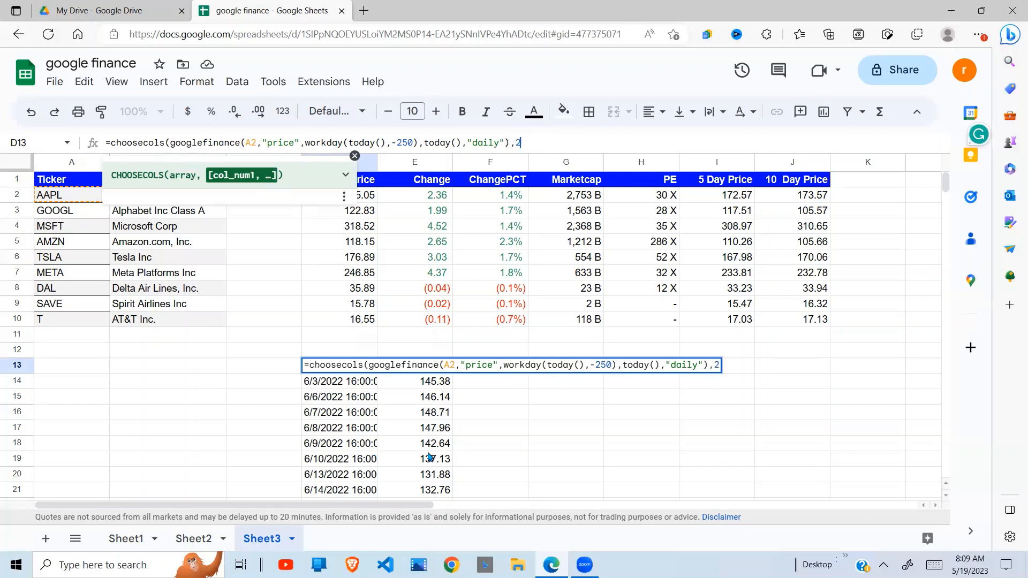
pyautogui.write(')')
pyautogui.press('Return')
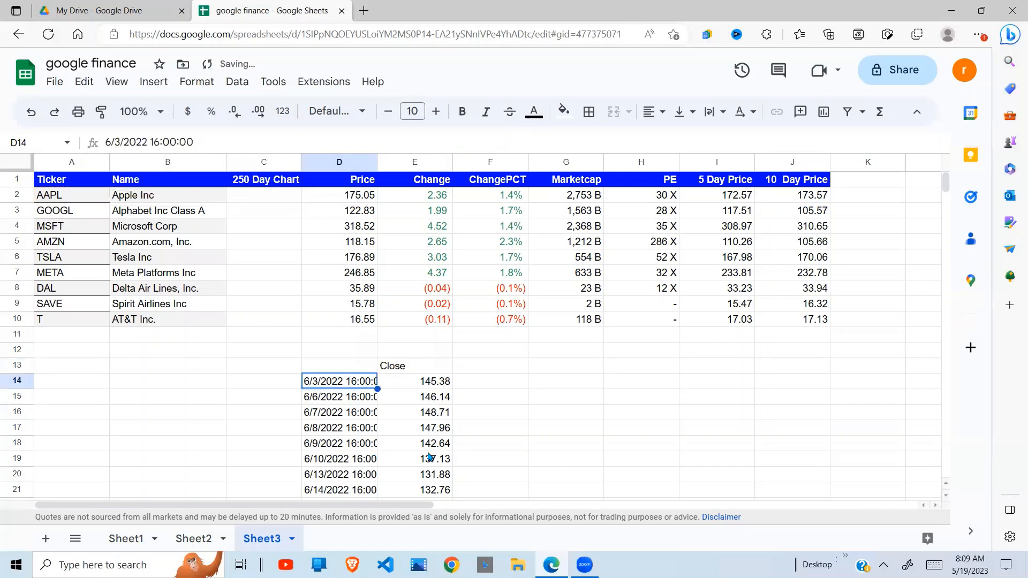
pyautogui.click(356, 412)
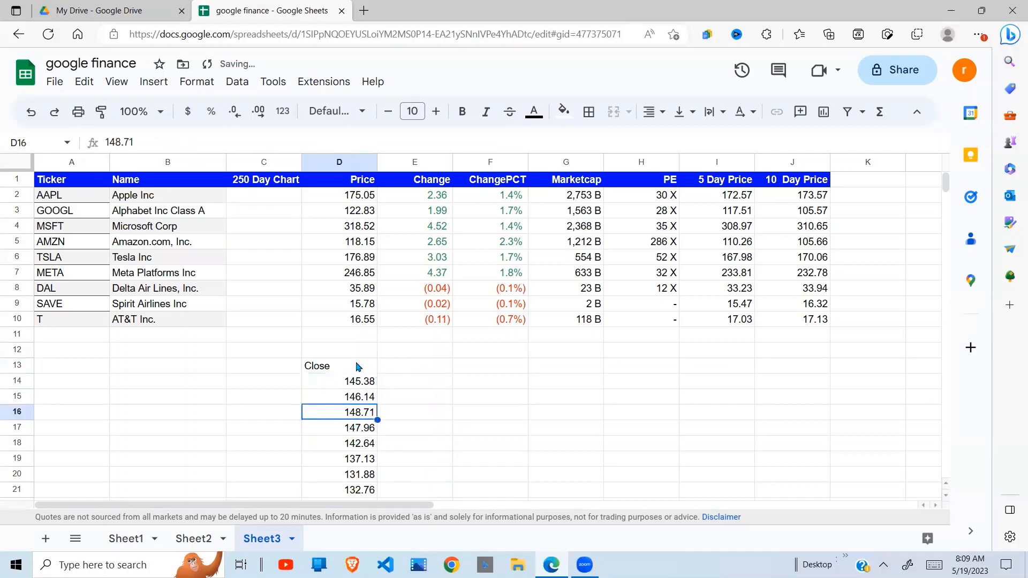
# Nest D13's CHOOSECOLS formula inside a SPARKLINE function as its data argument
pyautogui.click(356, 365)
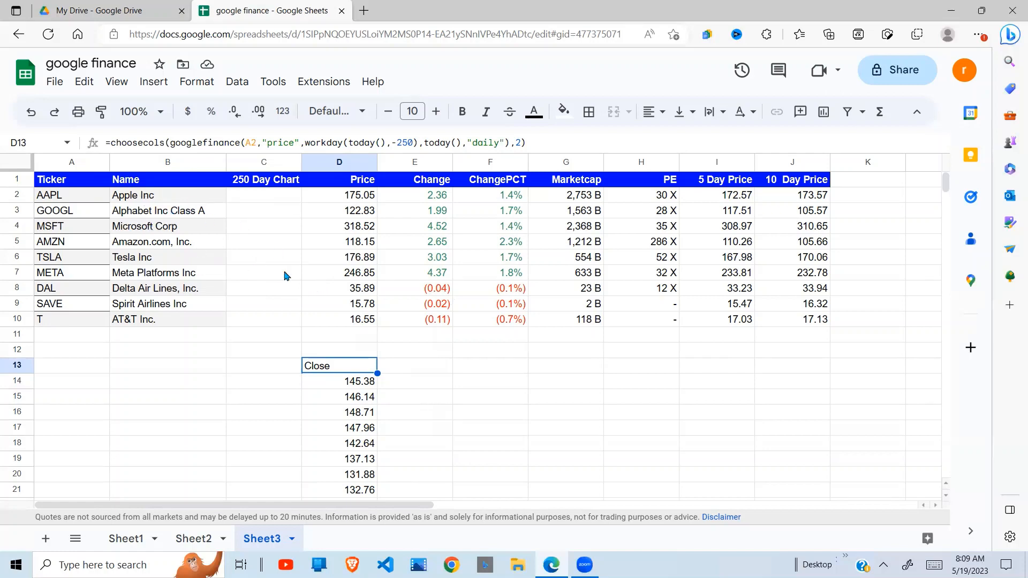
pyautogui.click(107, 142)
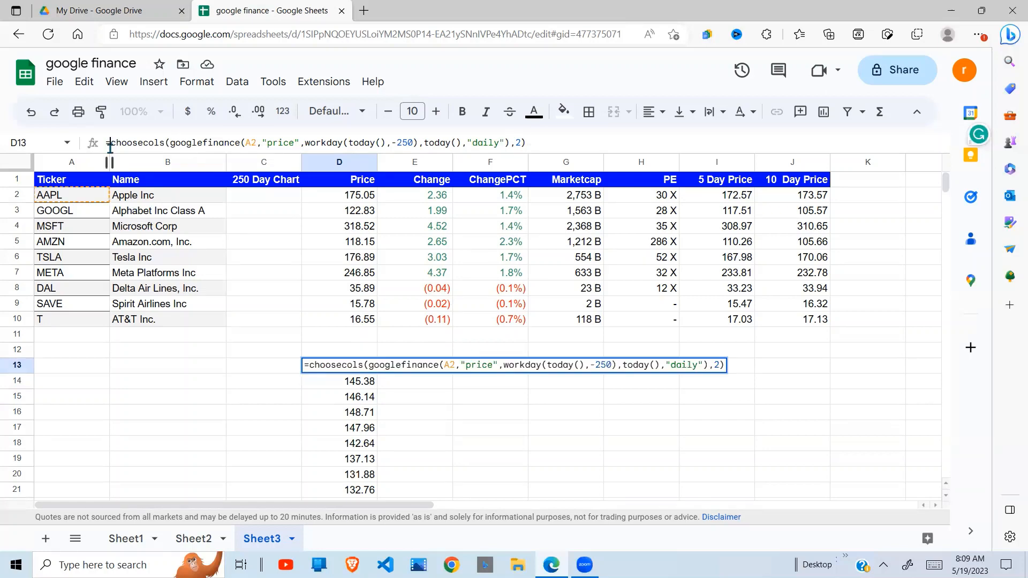
pyautogui.write('sparkli')
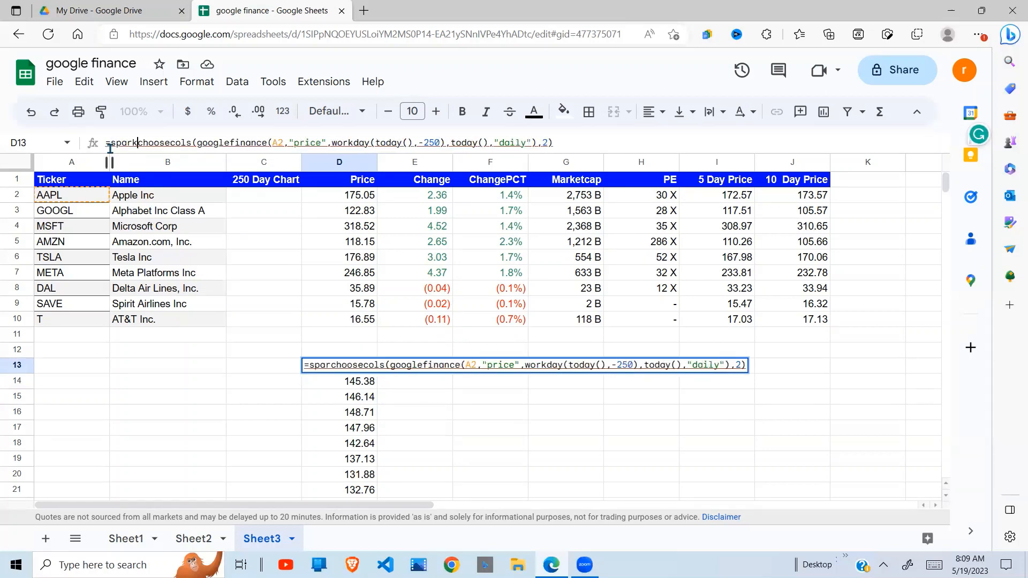
pyautogui.write('ne(')
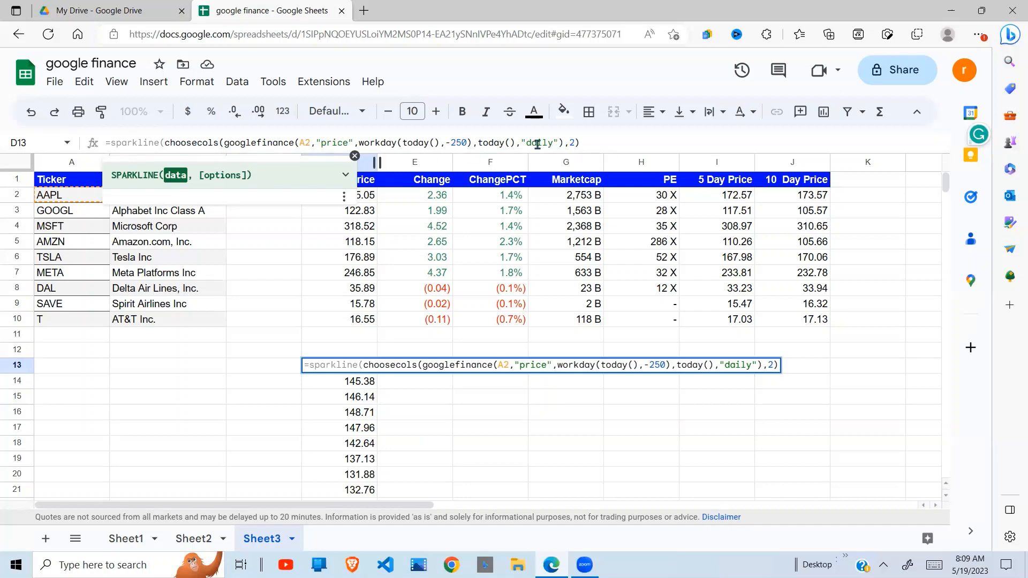
pyautogui.click(587, 140)
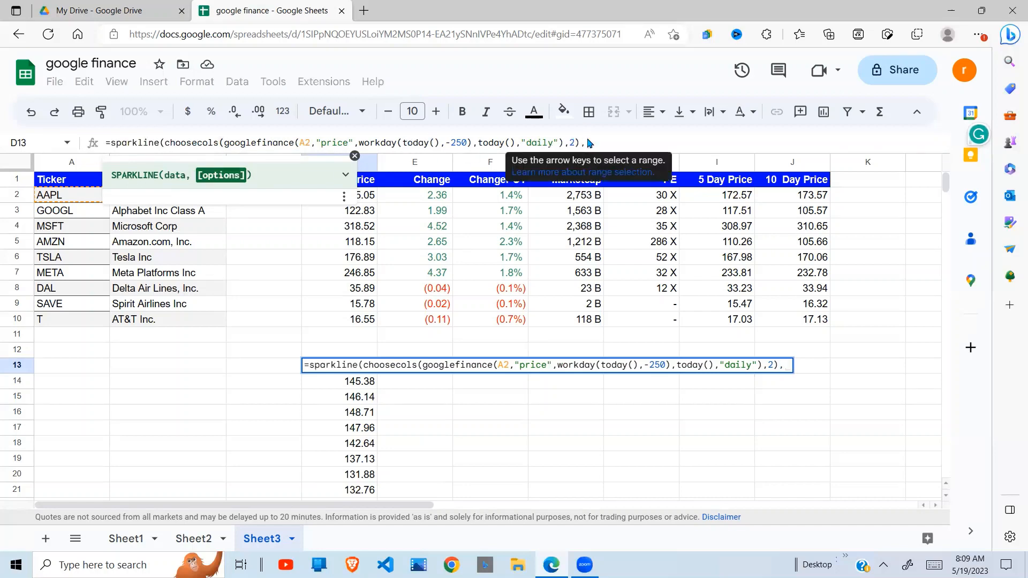
# Add the option {"charttype","column"} to D13's SPARKLINE formula and enter it
pyautogui.write(',{')
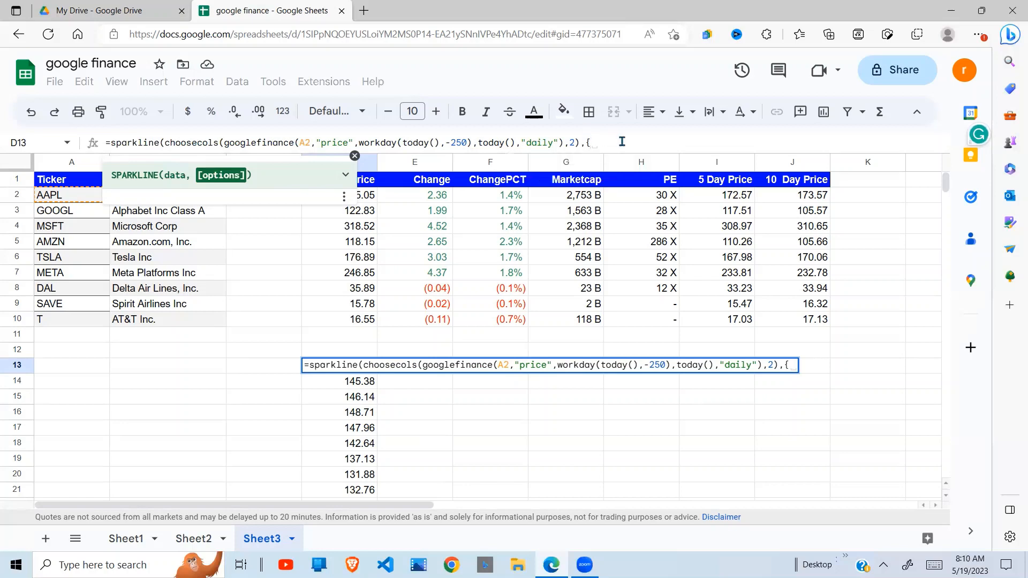
pyautogui.write('"')
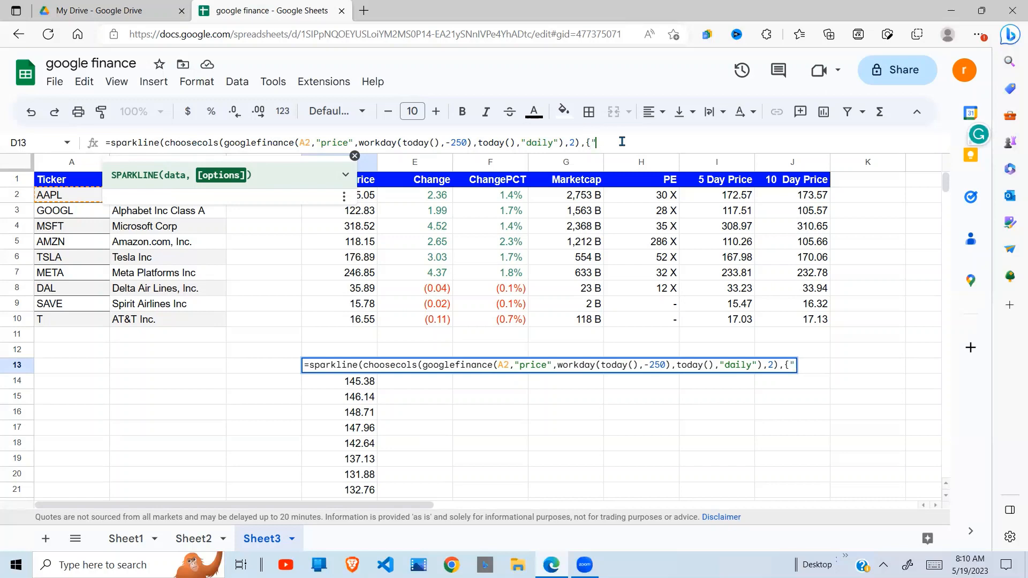
pyautogui.write('charttype')
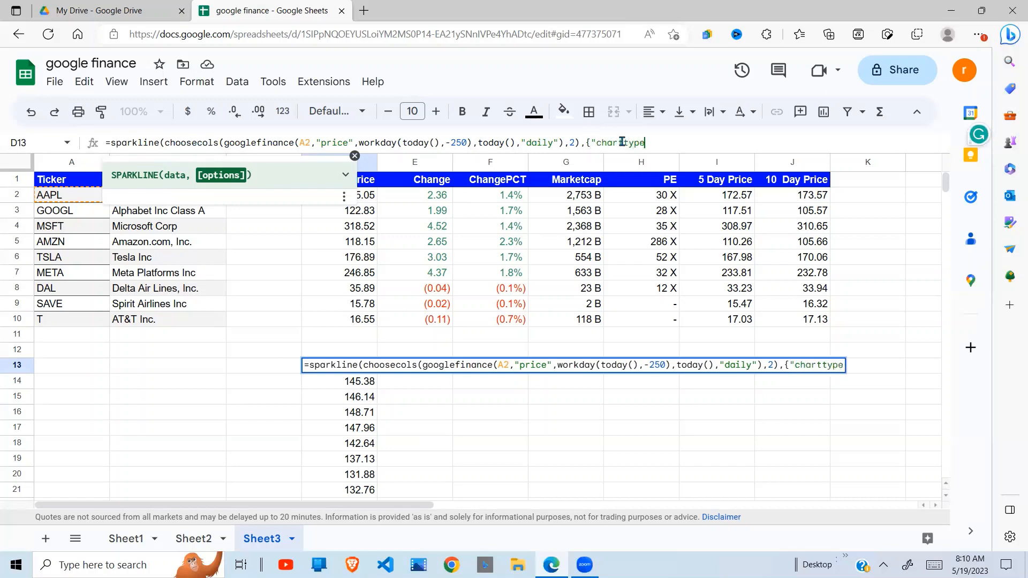
pyautogui.write('"')
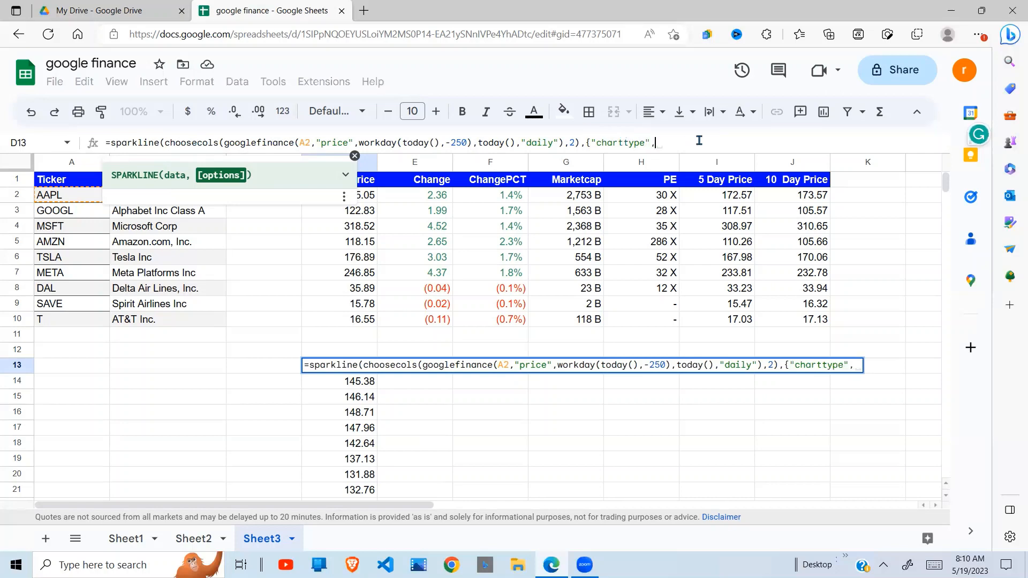
pyautogui.write(',"')
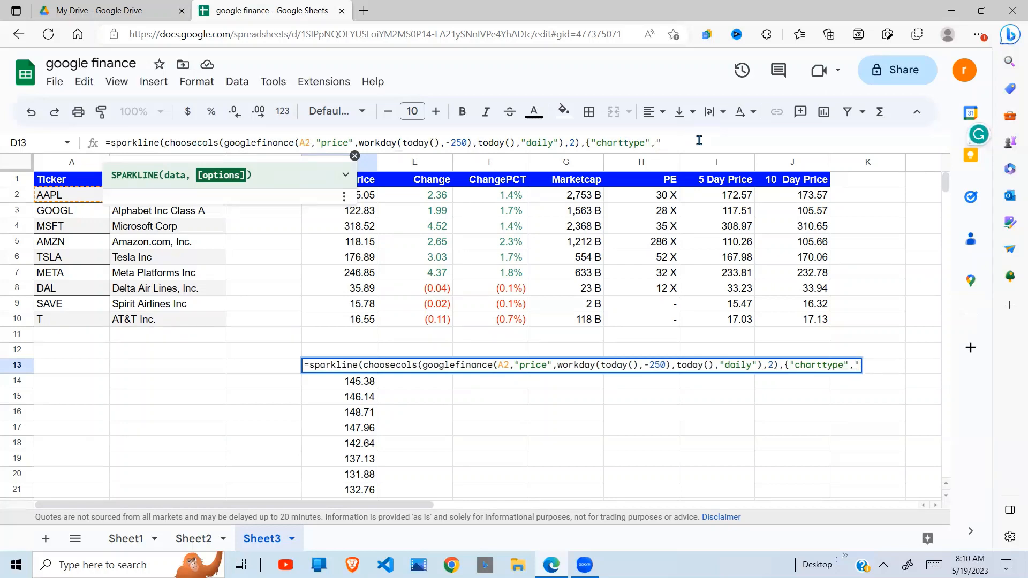
pyautogui.write('column')
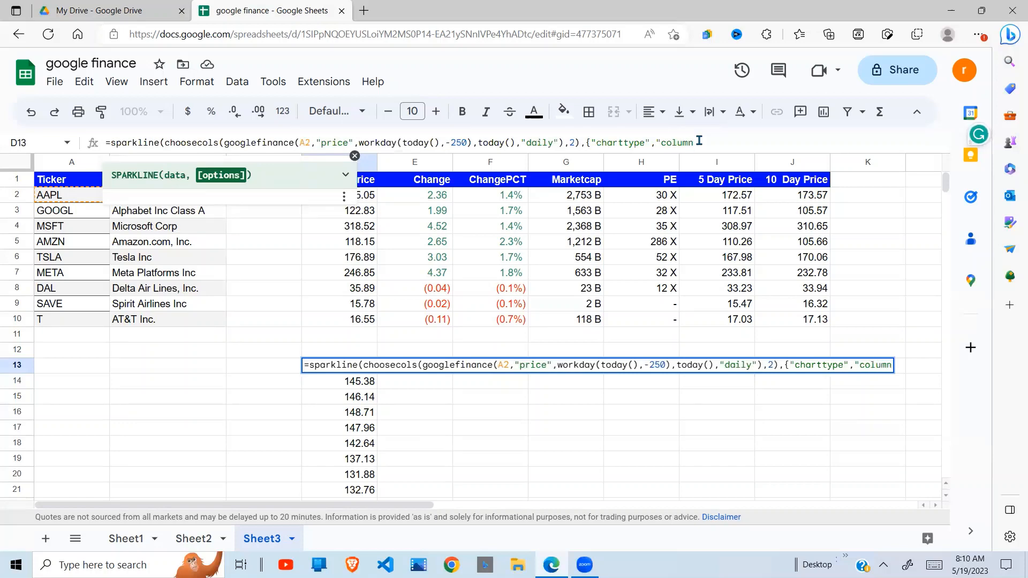
pyautogui.write('"}')
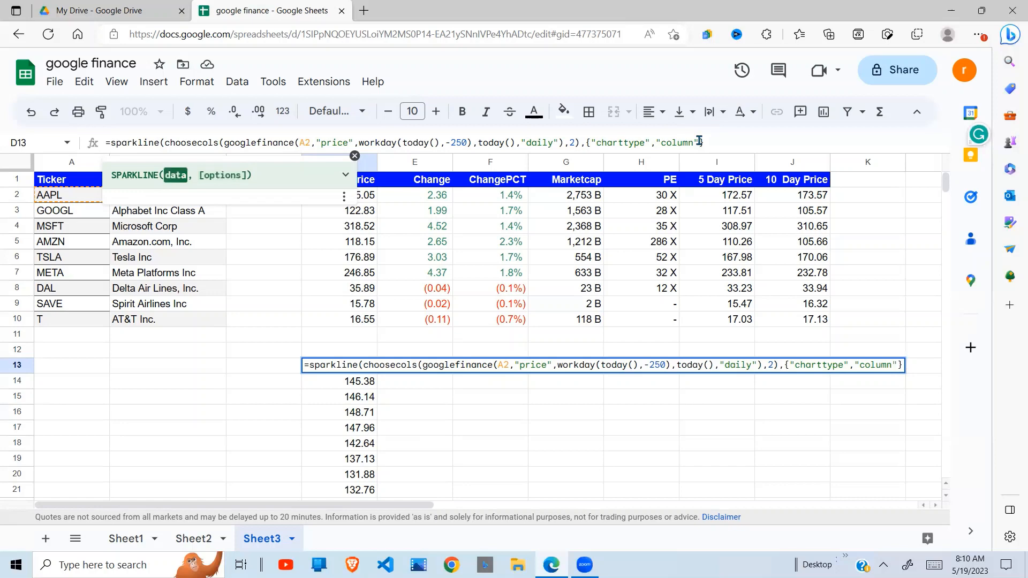
pyautogui.write(')')
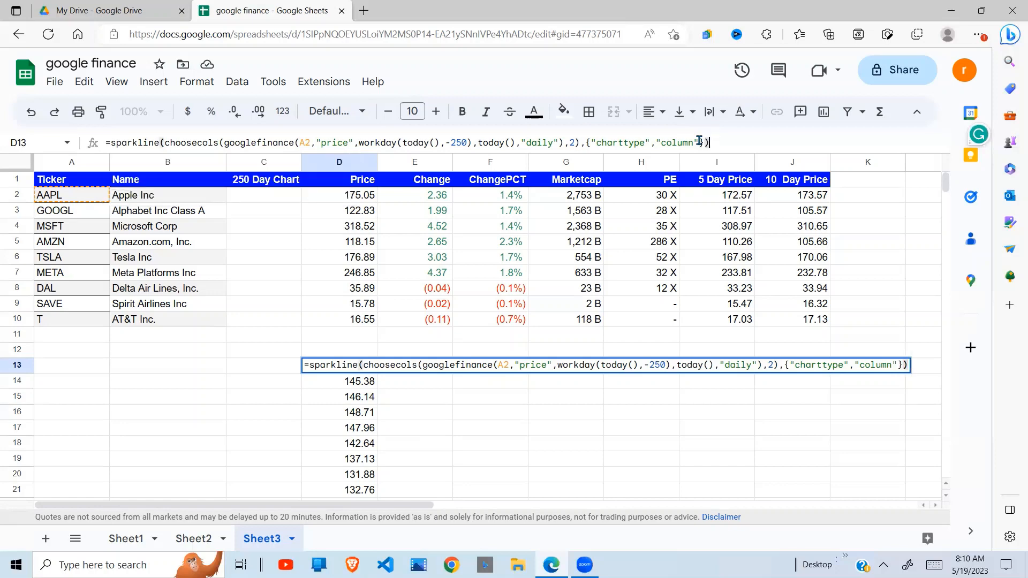
pyautogui.press('Return')
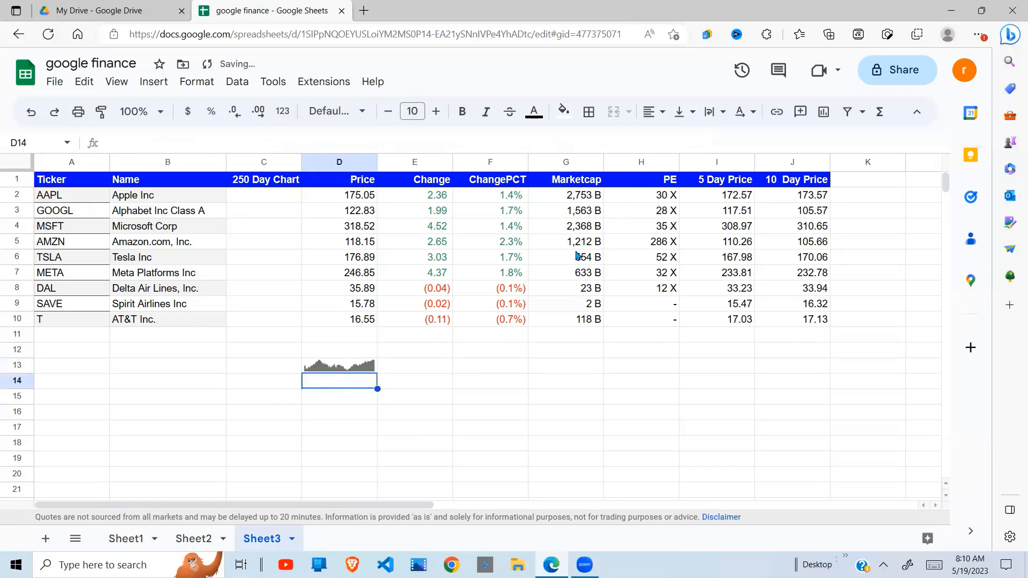
# Add the "color","blue" option after the column chart type in D13's SPARKLINE formula and enter it
pyautogui.click(359, 367)
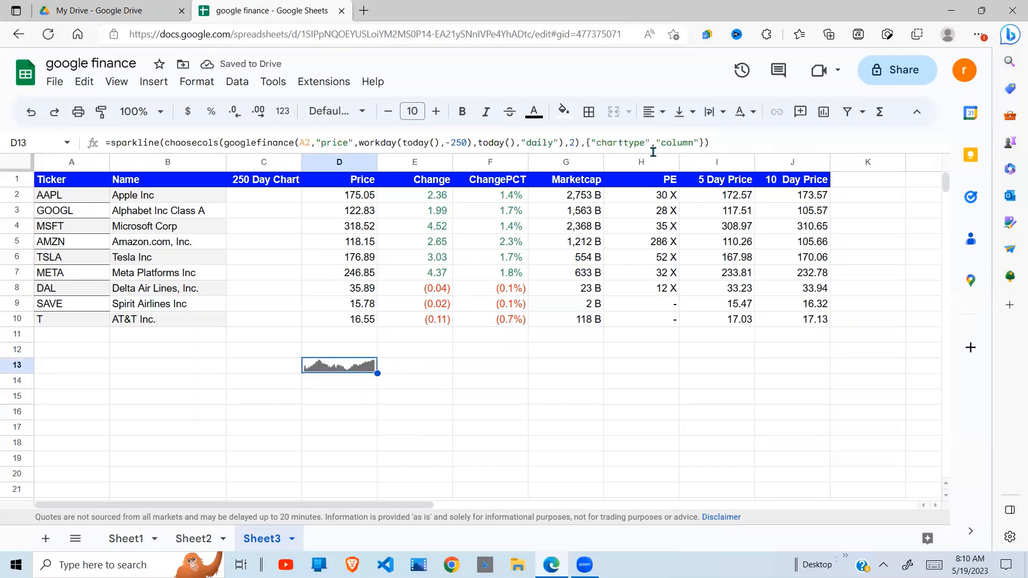
pyautogui.click(698, 143)
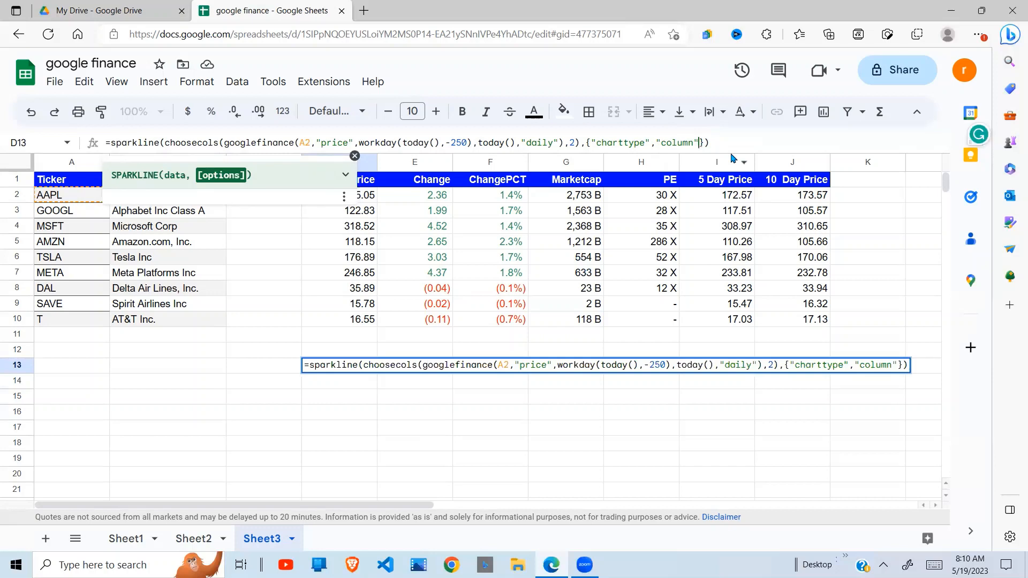
pyautogui.write(';')
pyautogui.press('BackSpace')
pyautogui.write('"color')
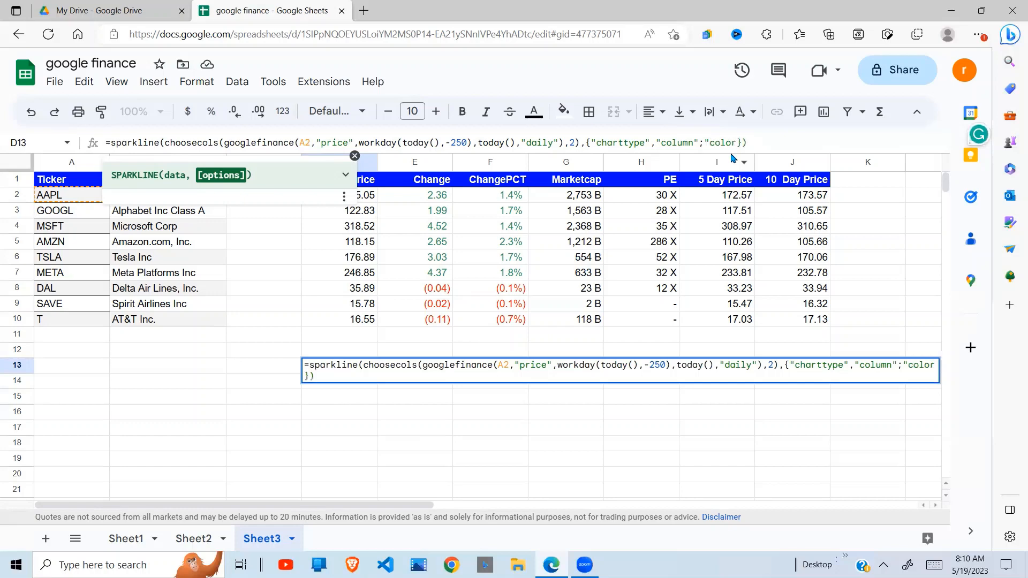
pyautogui.write('"')
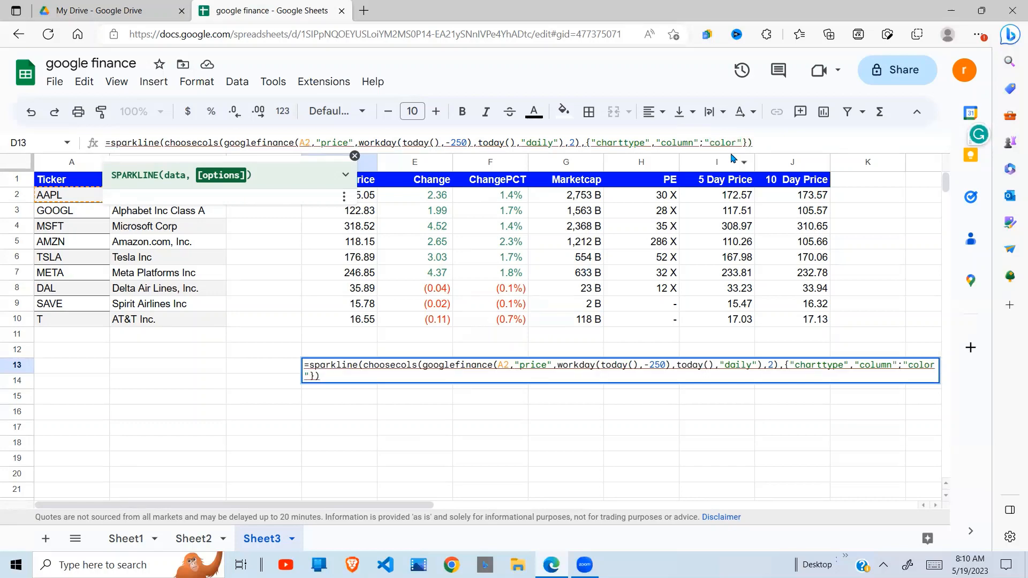
pyautogui.write(',"')
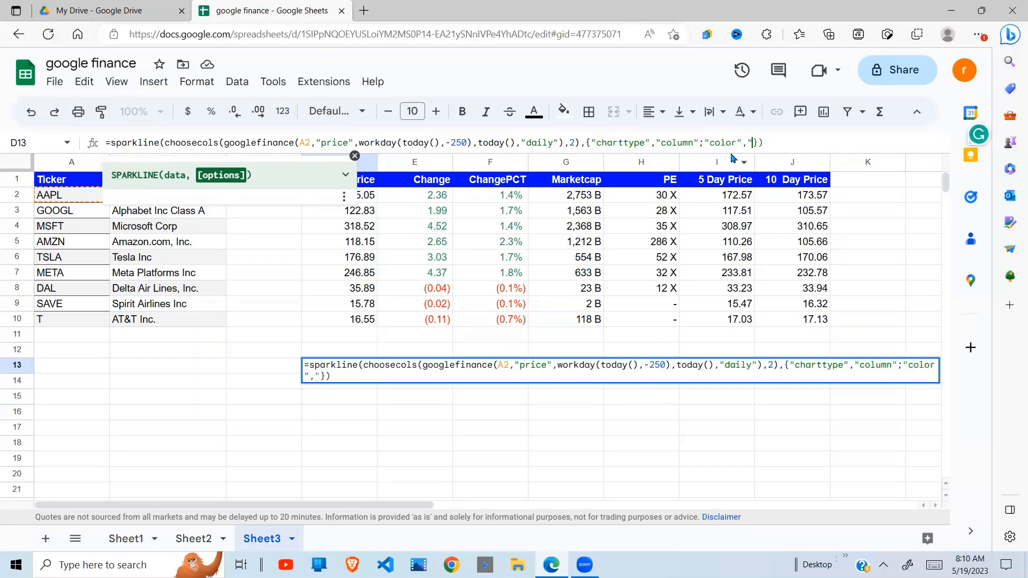
pyautogui.write('blue')
pyautogui.press('Return')
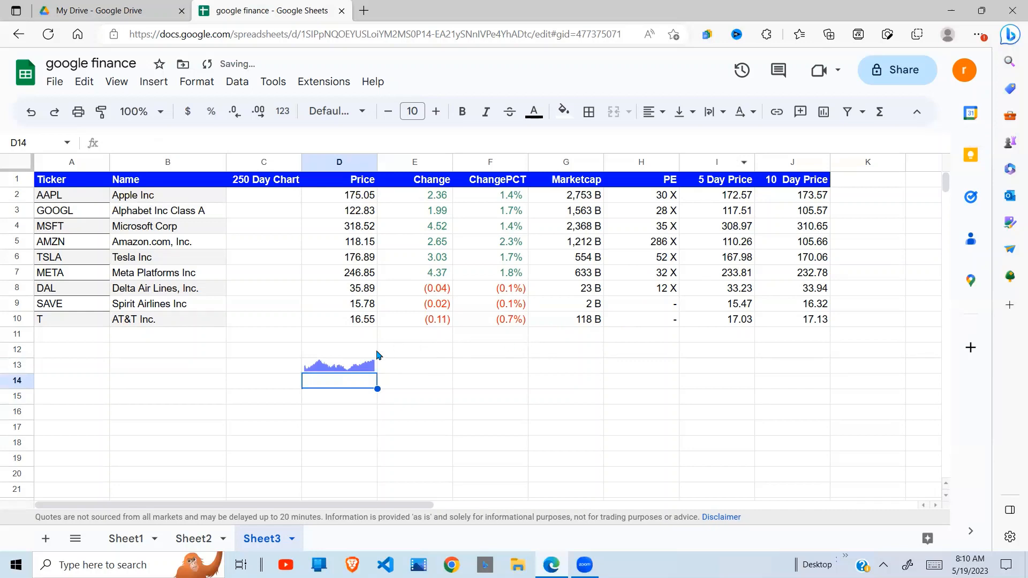
# Move the blue SPARKLINE formula from D13 into AAPL's 250 Day Chart cell, C2, clearing D13
pyautogui.click(363, 369)
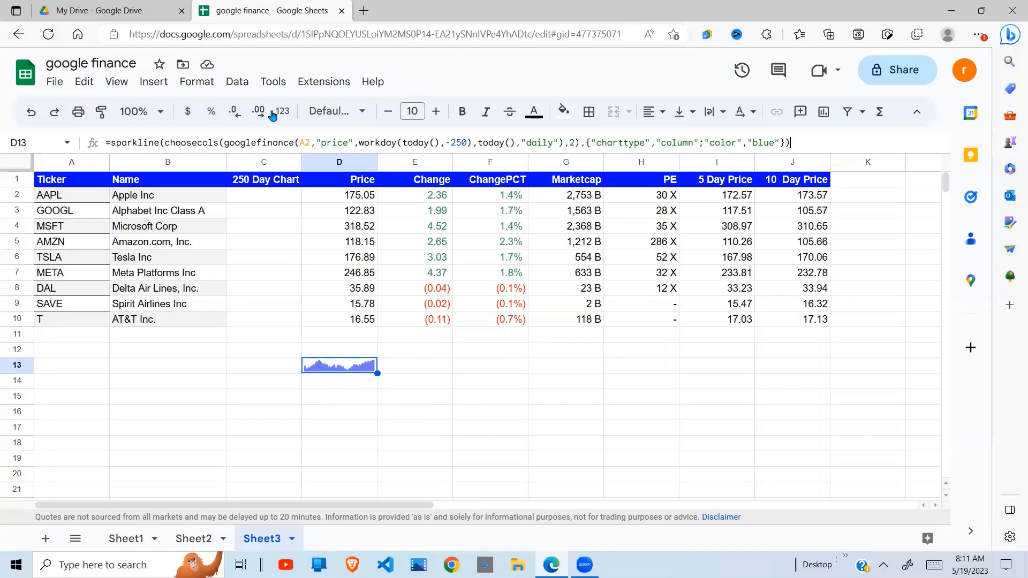
pyautogui.moveTo(792, 143); pyautogui.dragTo(111, 141)
pyautogui.hotkey('ctrl', 'c')
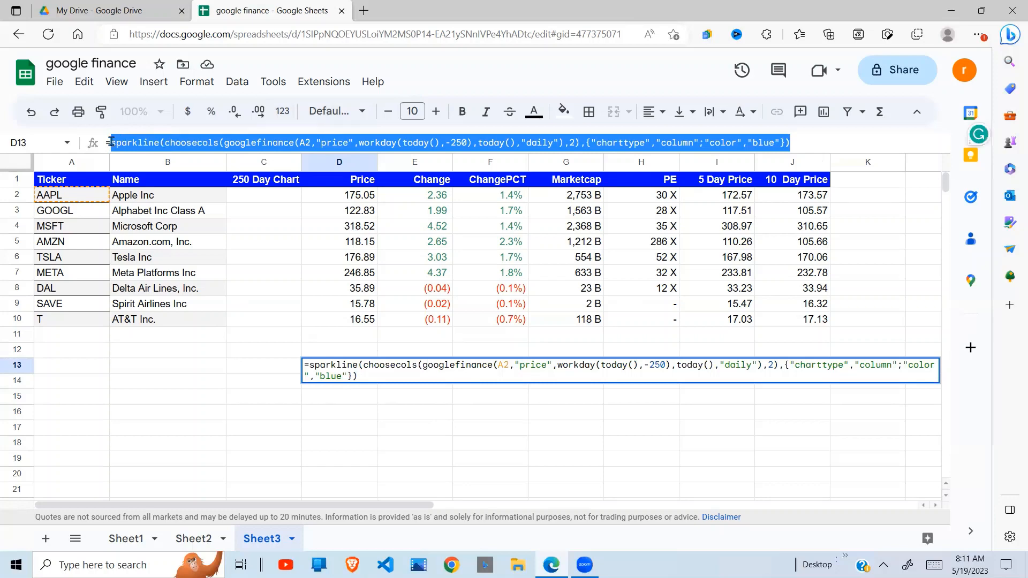
pyautogui.press('Escape')
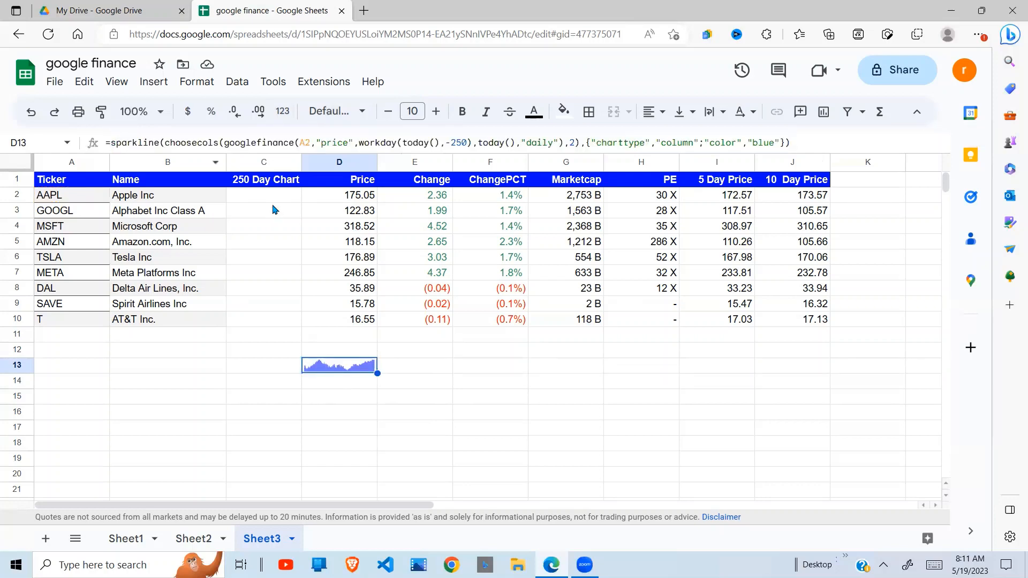
pyautogui.click(275, 209)
pyautogui.click(266, 195)
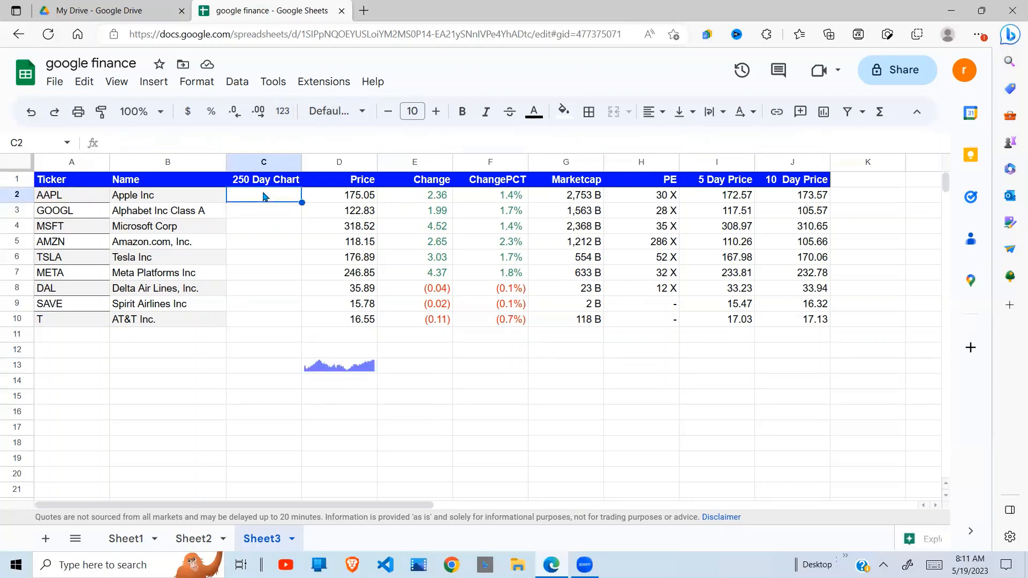
pyautogui.write('=')
pyautogui.hotkey('ctrl', 'v')
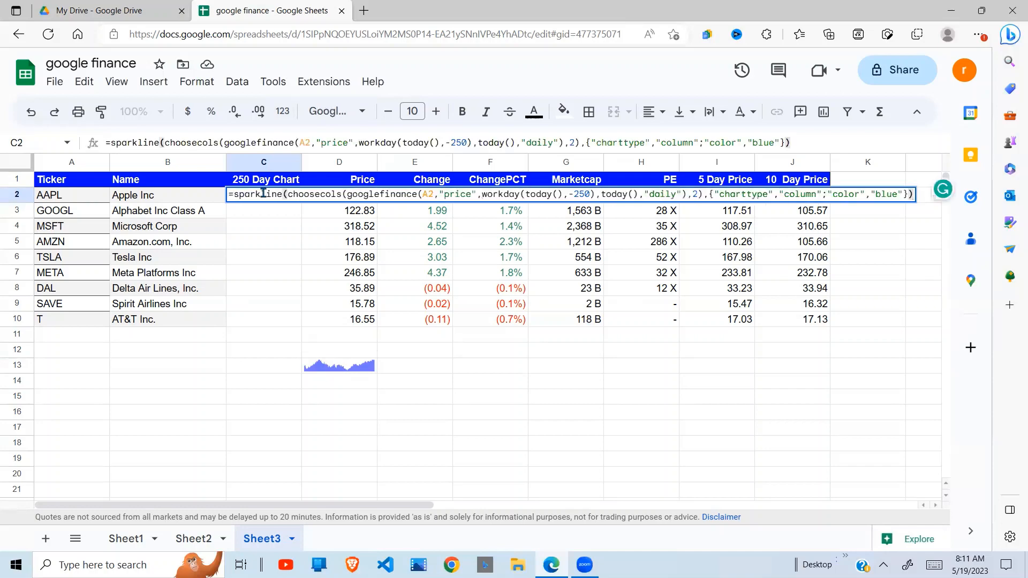
pyautogui.press('Return')
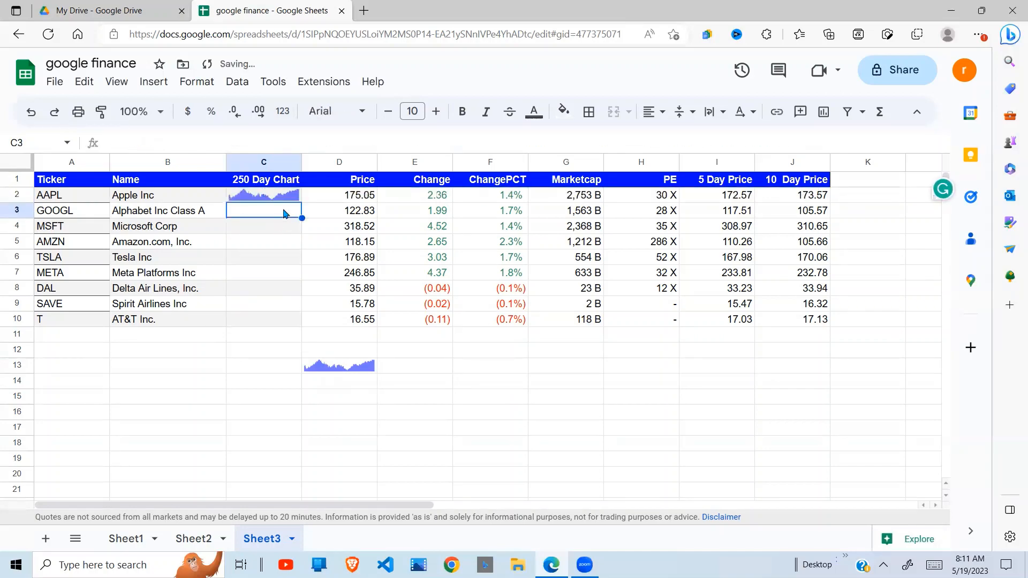
pyautogui.press('Up')
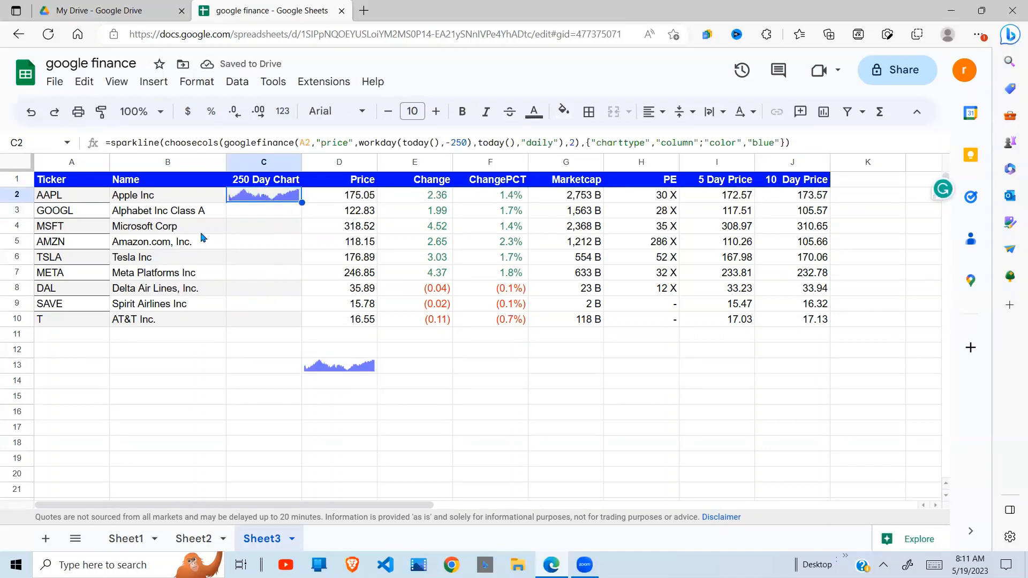
pyautogui.click(363, 367)
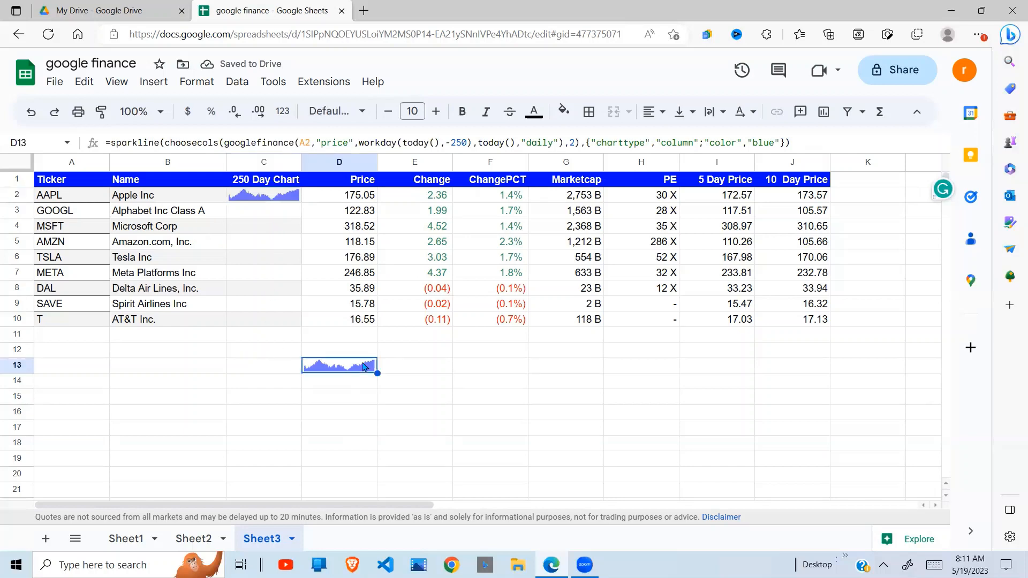
pyautogui.press('Delete')
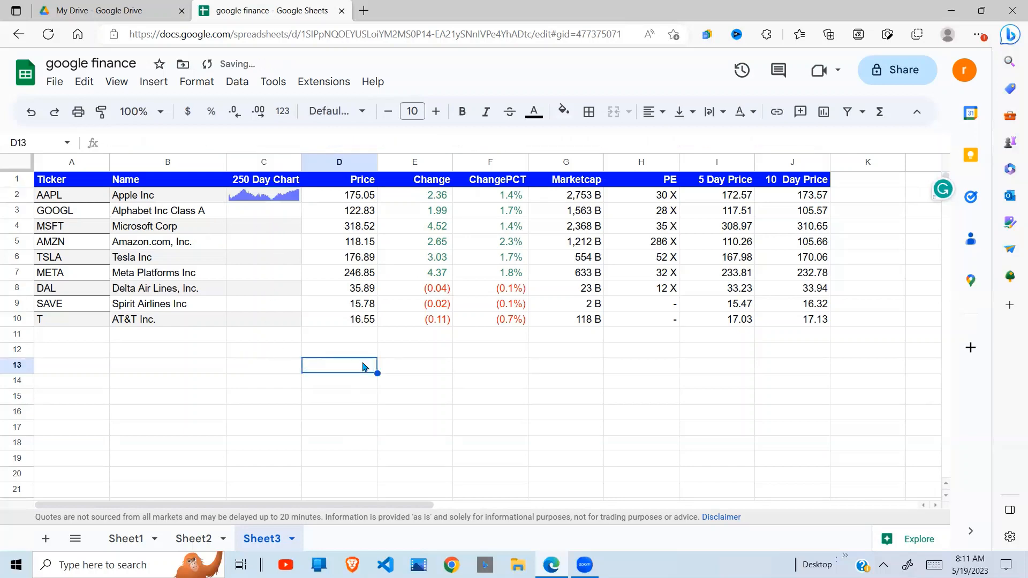
# Replace the hard-coded 250 days in C2's WORKDAY function with the absolute reference $C$1 and enter the formula
pyautogui.click(280, 202)
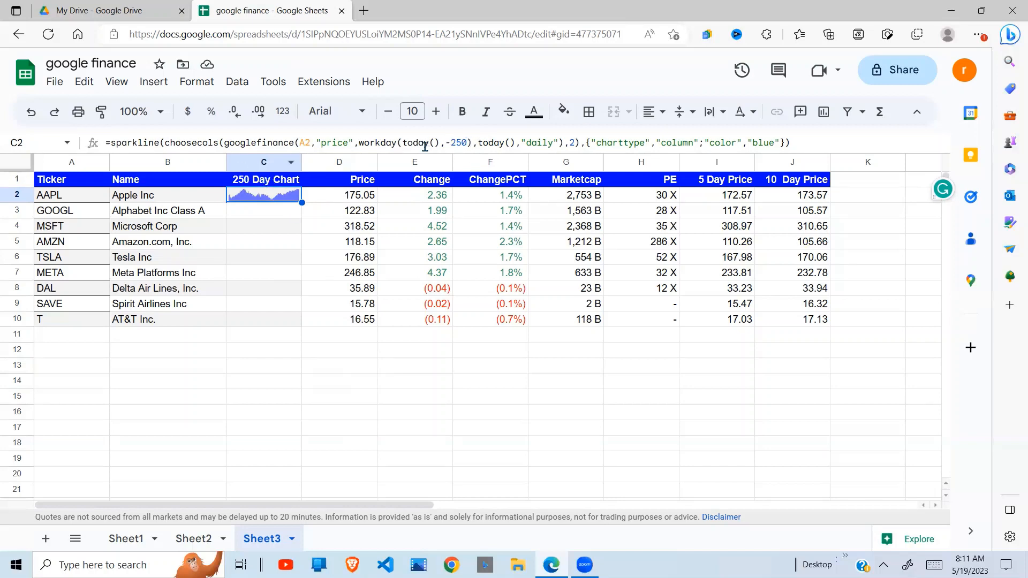
pyautogui.click(468, 144)
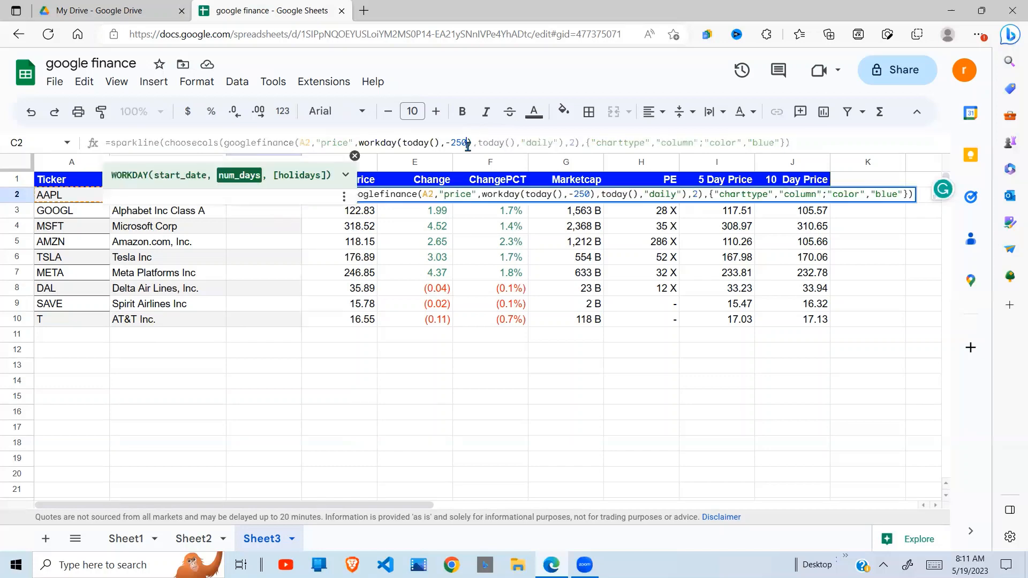
pyautogui.press('BackSpace')
pyautogui.press('BackSpace')
pyautogui.press('BackSpace')
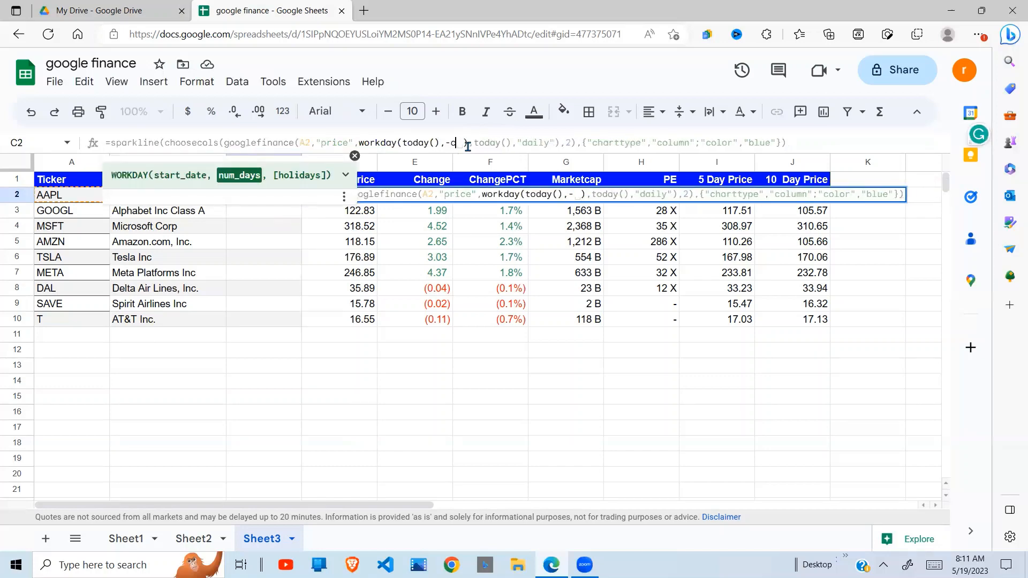
pyautogui.write('c1')
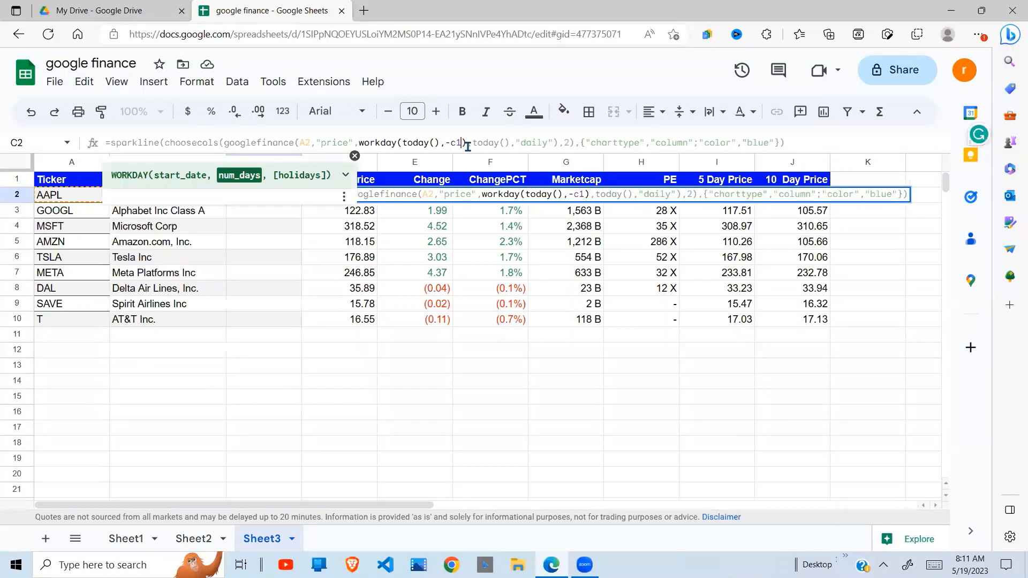
pyautogui.press('F4')
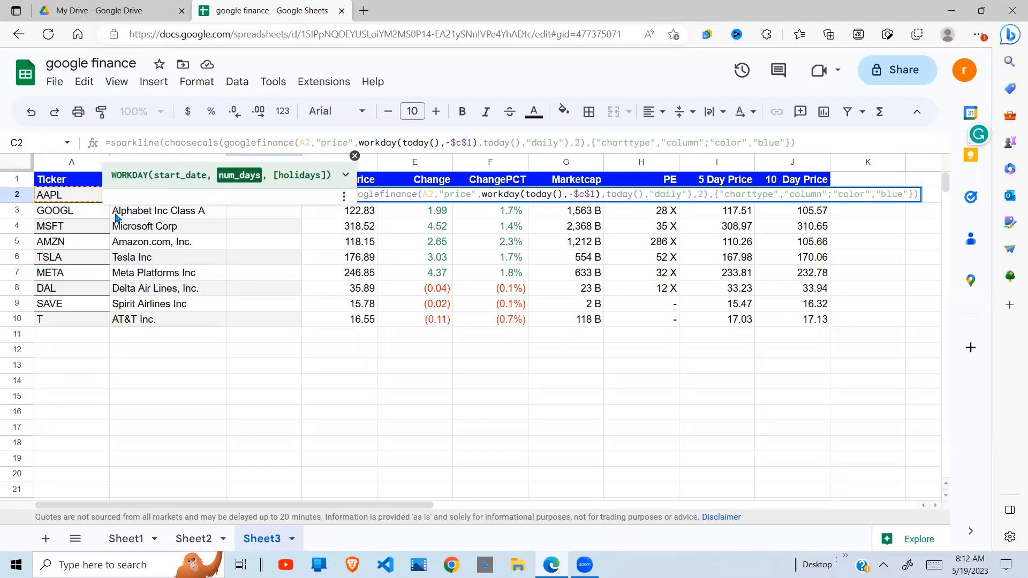
pyautogui.click(355, 156)
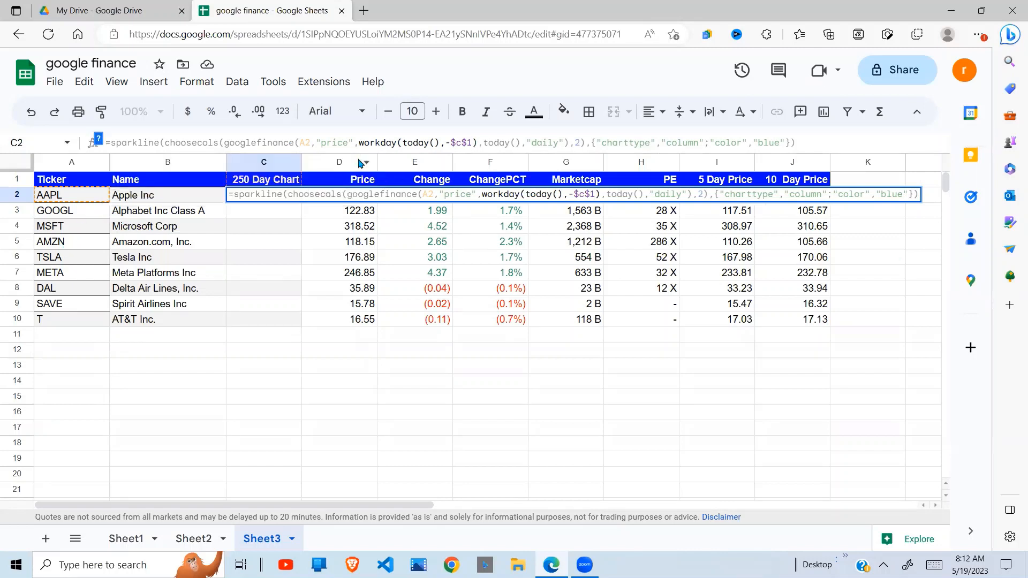
pyautogui.press('Return')
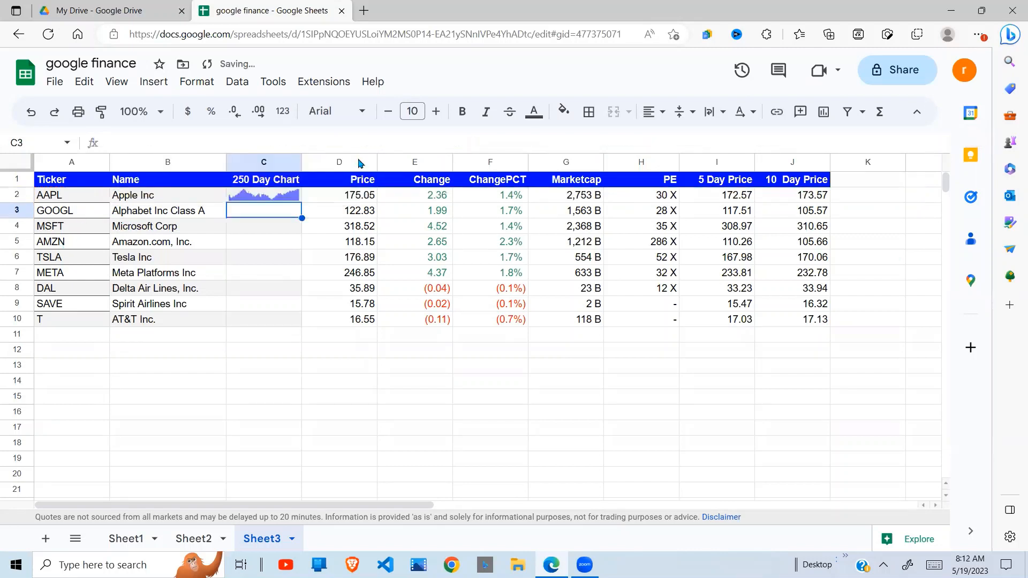
# Fill C2's sparkline formula down the 250 Day Chart column through C10
pyautogui.click(287, 199)
pyautogui.hotkey('shift', 'Down')
pyautogui.hotkey('shift', 'Down')
pyautogui.hotkey('shift', 'Down')
pyautogui.hotkey('shift', 'Down')
pyautogui.hotkey('shift', 'Down')
pyautogui.hotkey('shift', 'Down')
pyautogui.hotkey('shift', 'Down')
pyautogui.hotkey('shift', 'Down')
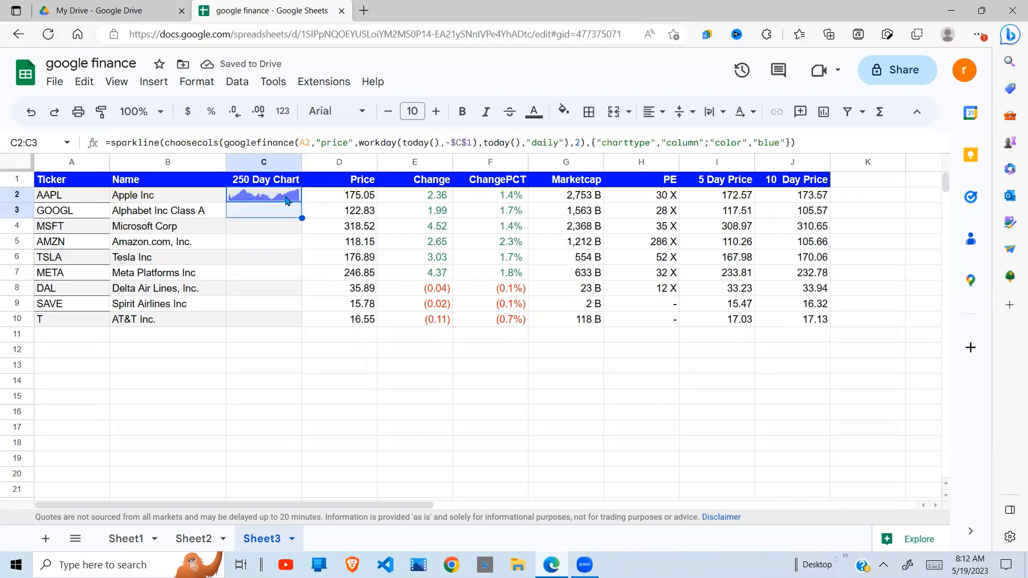
pyautogui.hotkey('ctrl', 'd')
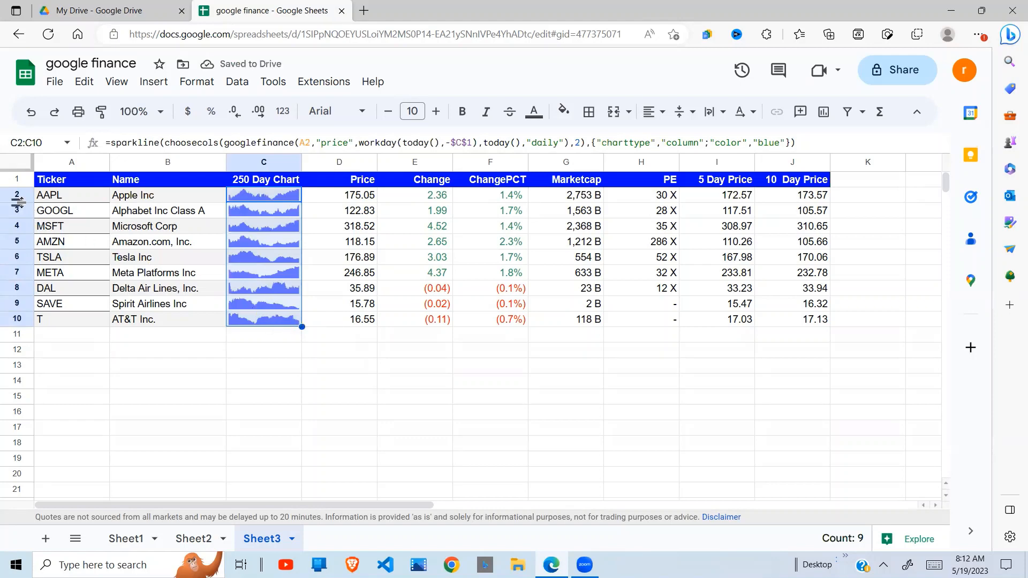
pyautogui.click(298, 381)
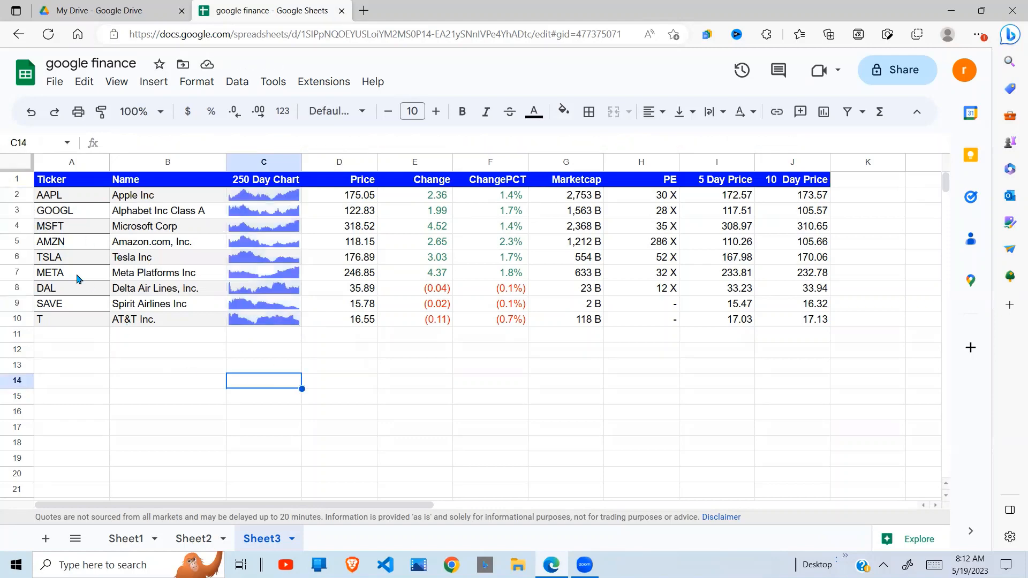
# Increase the row height of rows 2 to 10 and widen the 250 Day Chart column to enlarge the sparklines
pyautogui.click(17, 194)
pyautogui.hotkey('shift', 'Down')
pyautogui.hotkey('shift', 'Down')
pyautogui.hotkey('shift', 'Down')
pyautogui.hotkey('shift', 'Down')
pyautogui.hotkey('shift', 'Down')
pyautogui.hotkey('shift', 'Down')
pyautogui.hotkey('shift', 'Down')
pyautogui.hotkey('shift', 'Down')
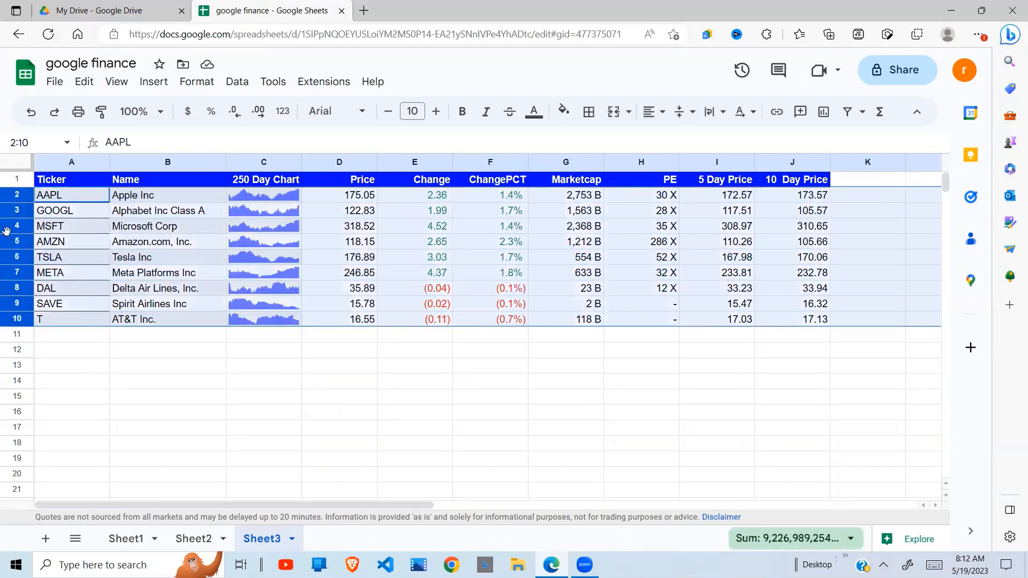
pyautogui.rightClick(16, 246)
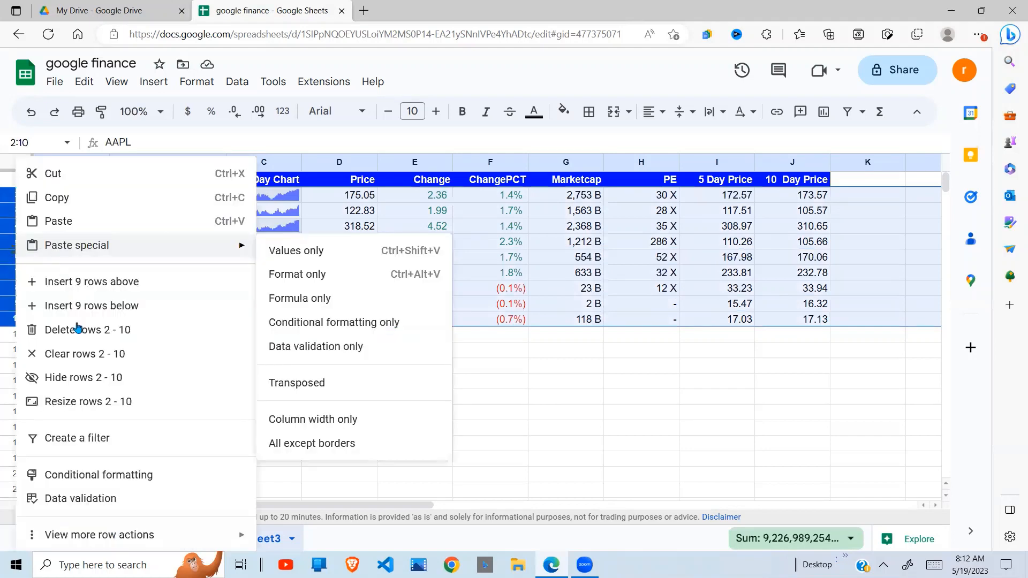
pyautogui.click(109, 405)
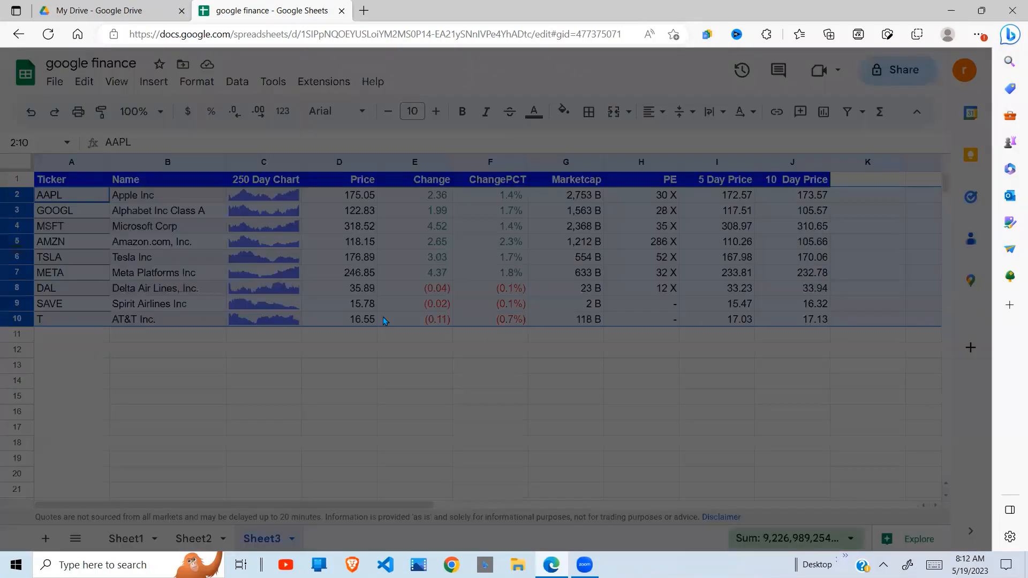
pyautogui.click(464, 293)
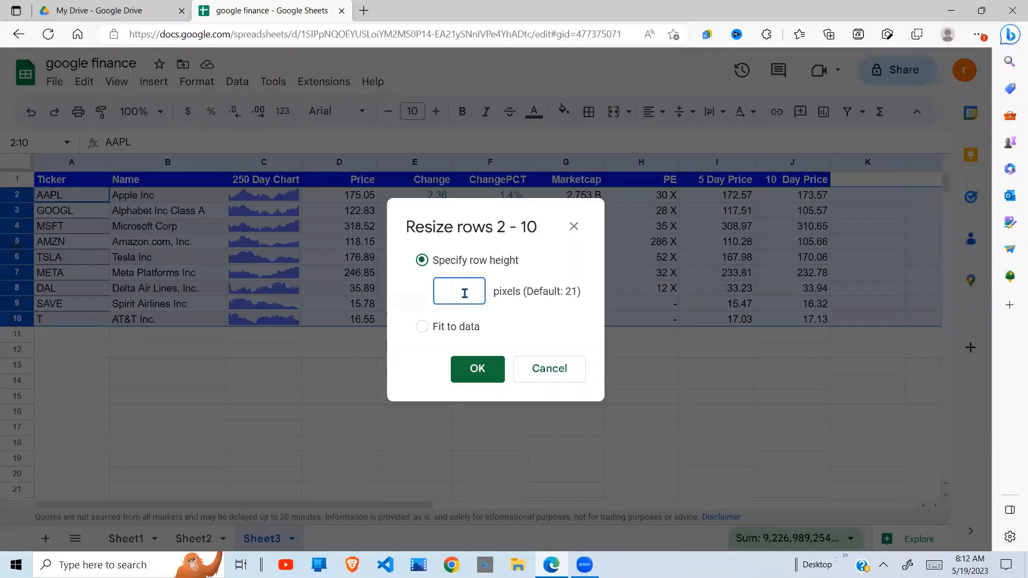
pyautogui.click(478, 370)
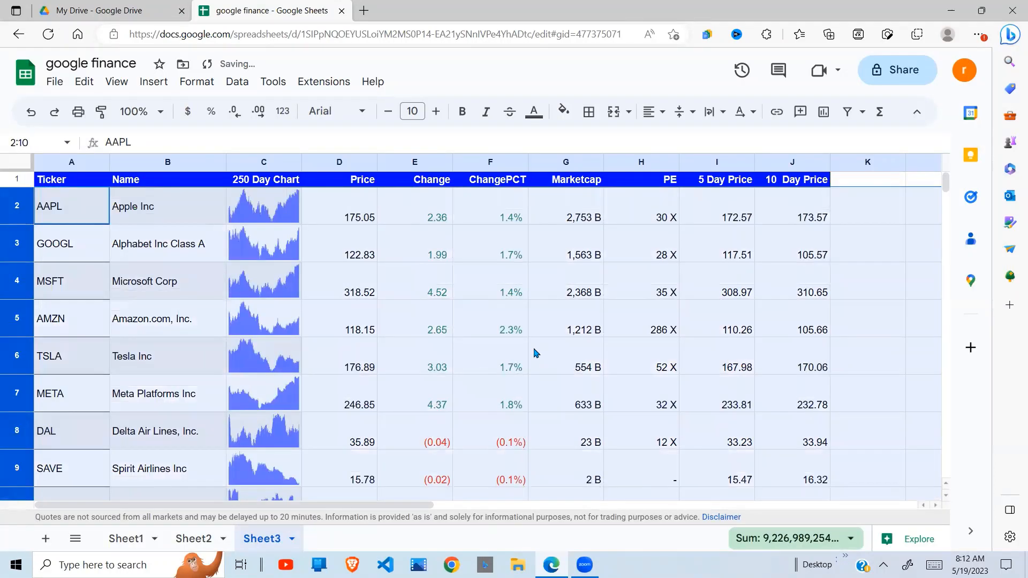
pyautogui.moveTo(302, 162); pyautogui.dragTo(347, 162)
pyautogui.click(459, 283)
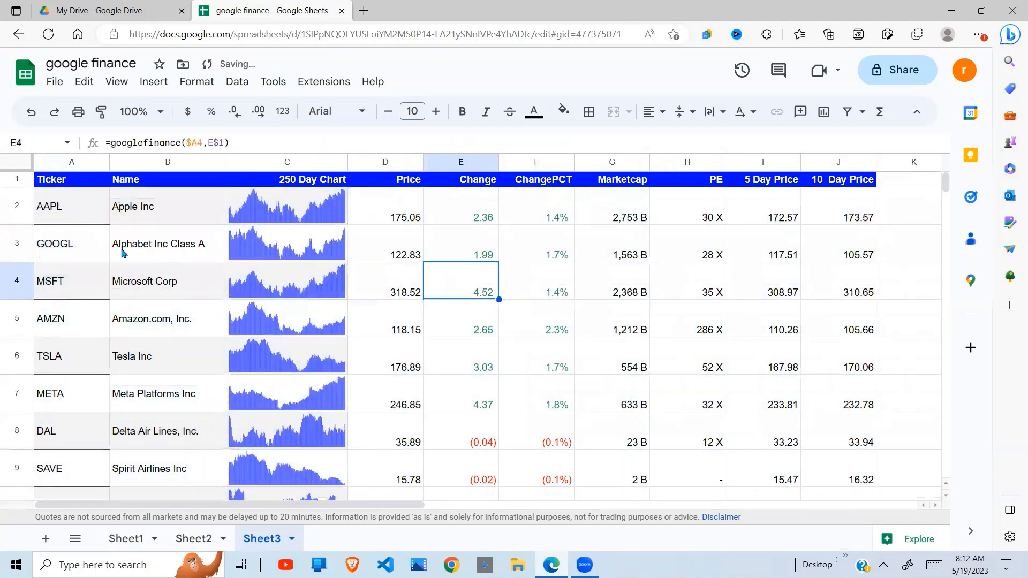
# Apply the grey default alternating colors style with a header to the range A2:C10
pyautogui.moveTo(22, 209); pyautogui.dragTo(297, 421)
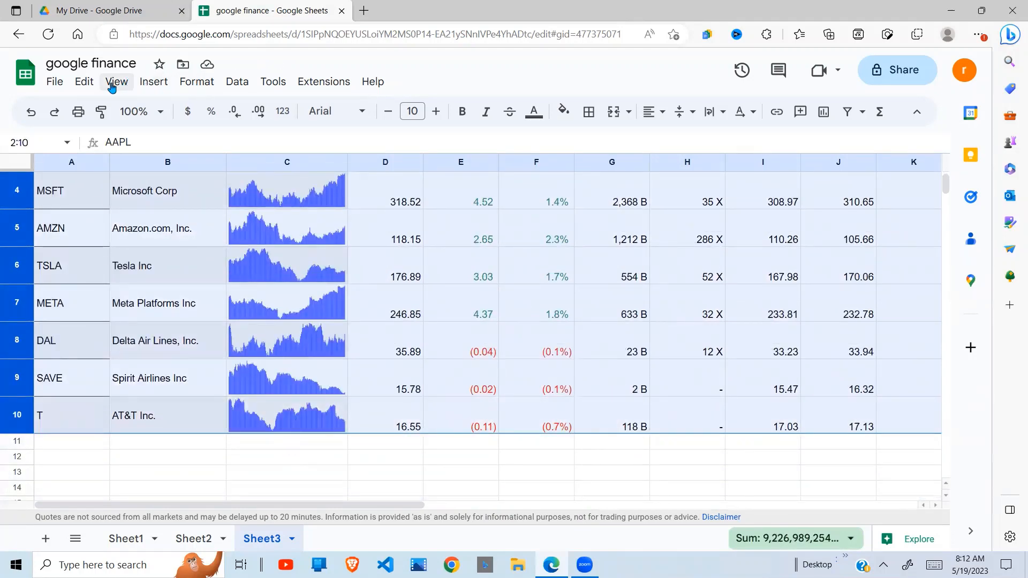
pyautogui.click(153, 85)
pyautogui.click(193, 86)
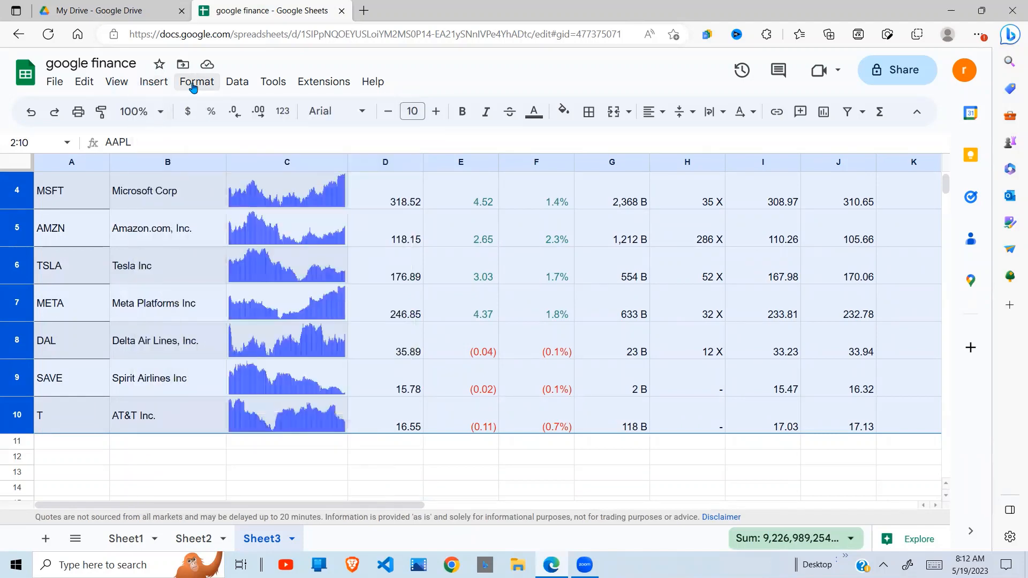
pyautogui.click(194, 86)
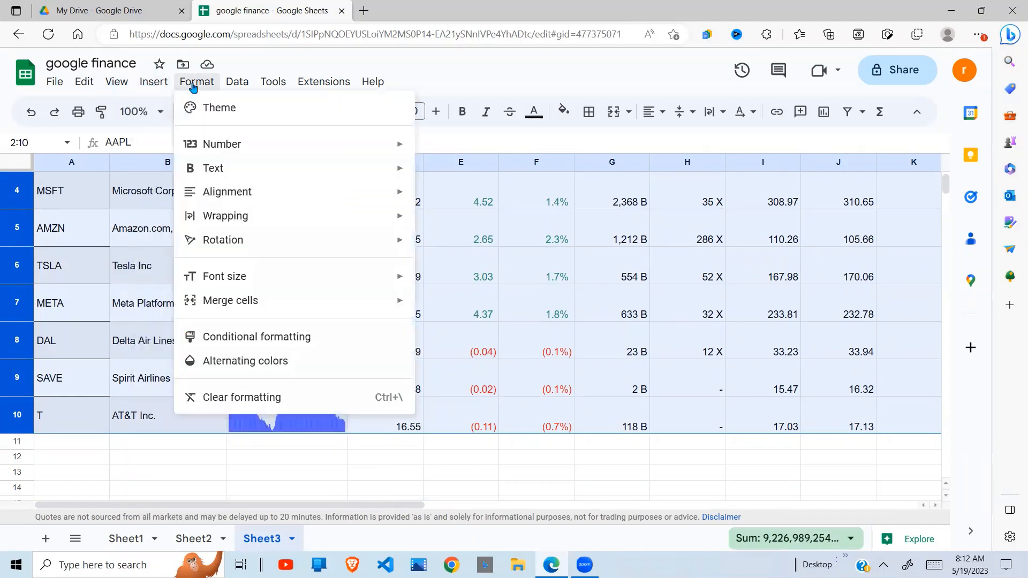
pyautogui.click(258, 360)
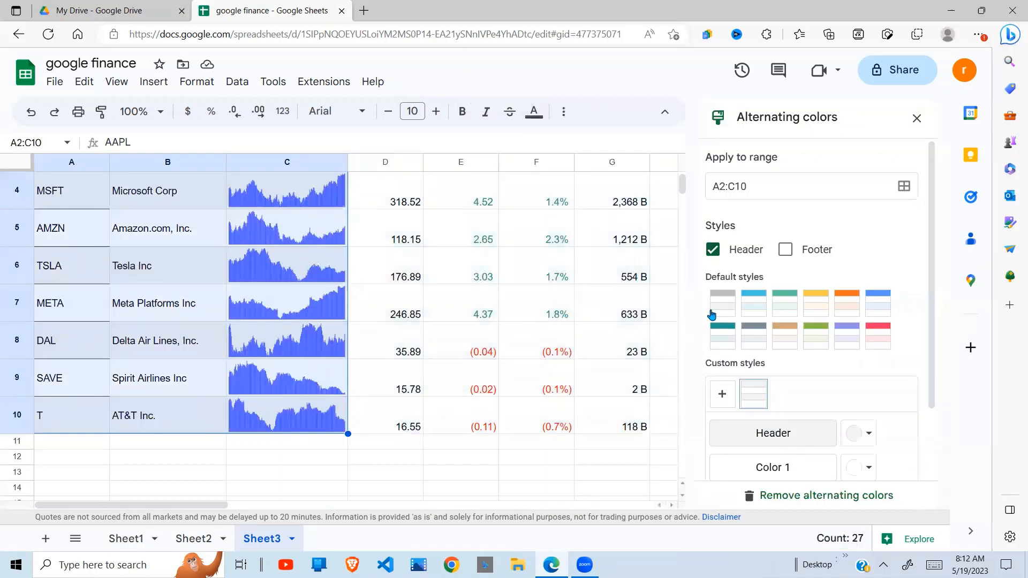
pyautogui.click(724, 306)
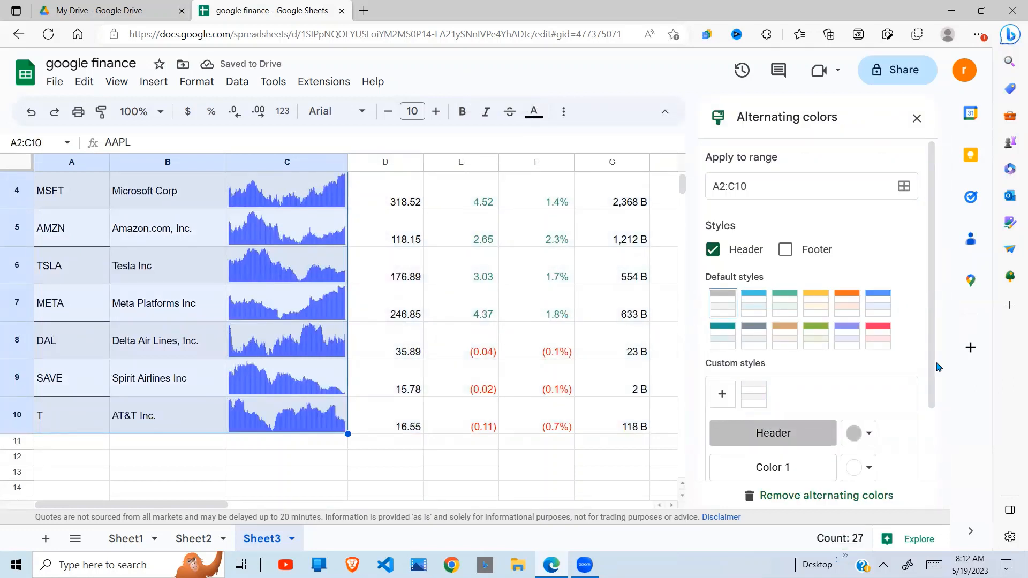
pyautogui.moveTo(934, 379); pyautogui.dragTo(933, 467)
pyautogui.click(895, 460)
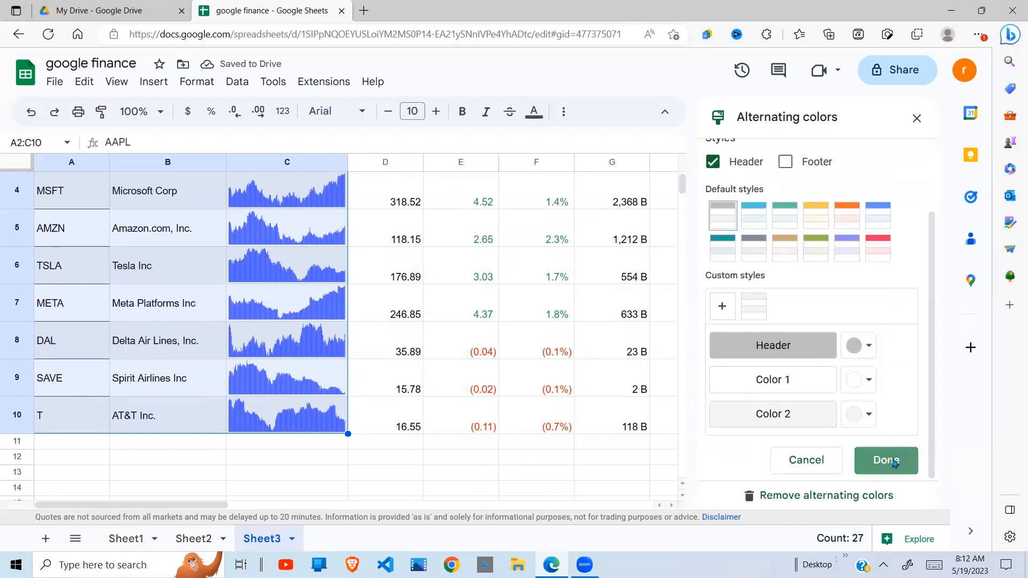
pyautogui.moveTo(945, 186); pyautogui.dragTo(945, 163)
pyautogui.click(398, 247)
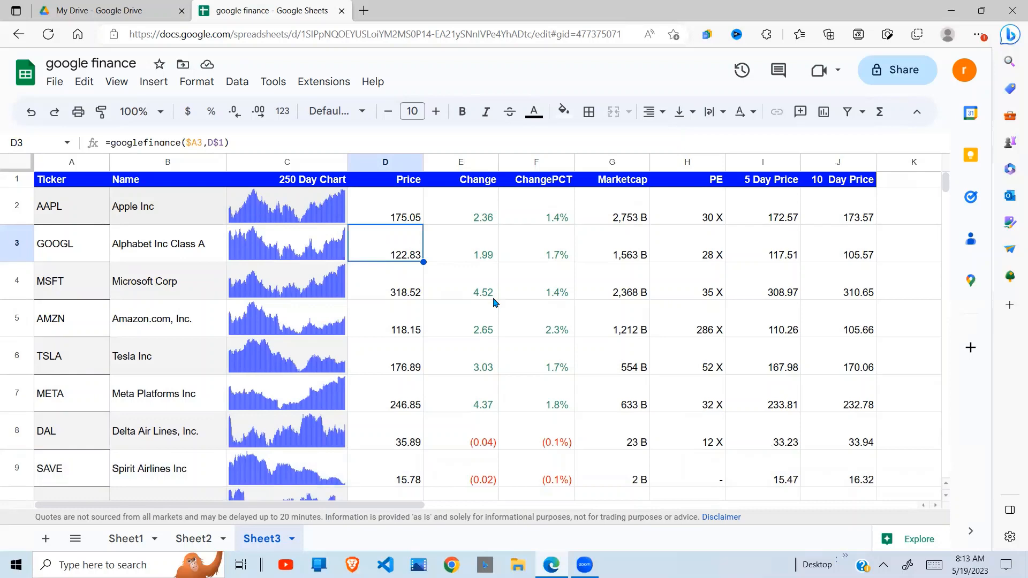